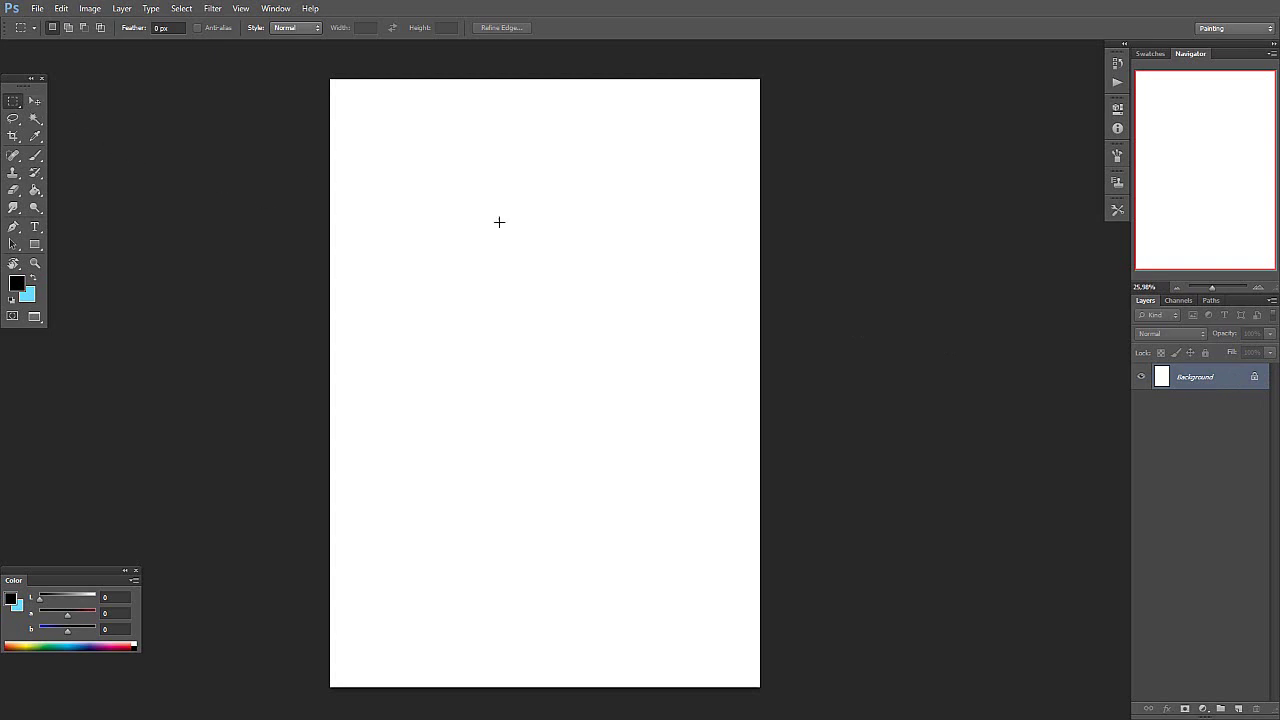
# Step: Try to move the locked Background layer on the canvas with the Move tool
pyautogui.click(36, 101)
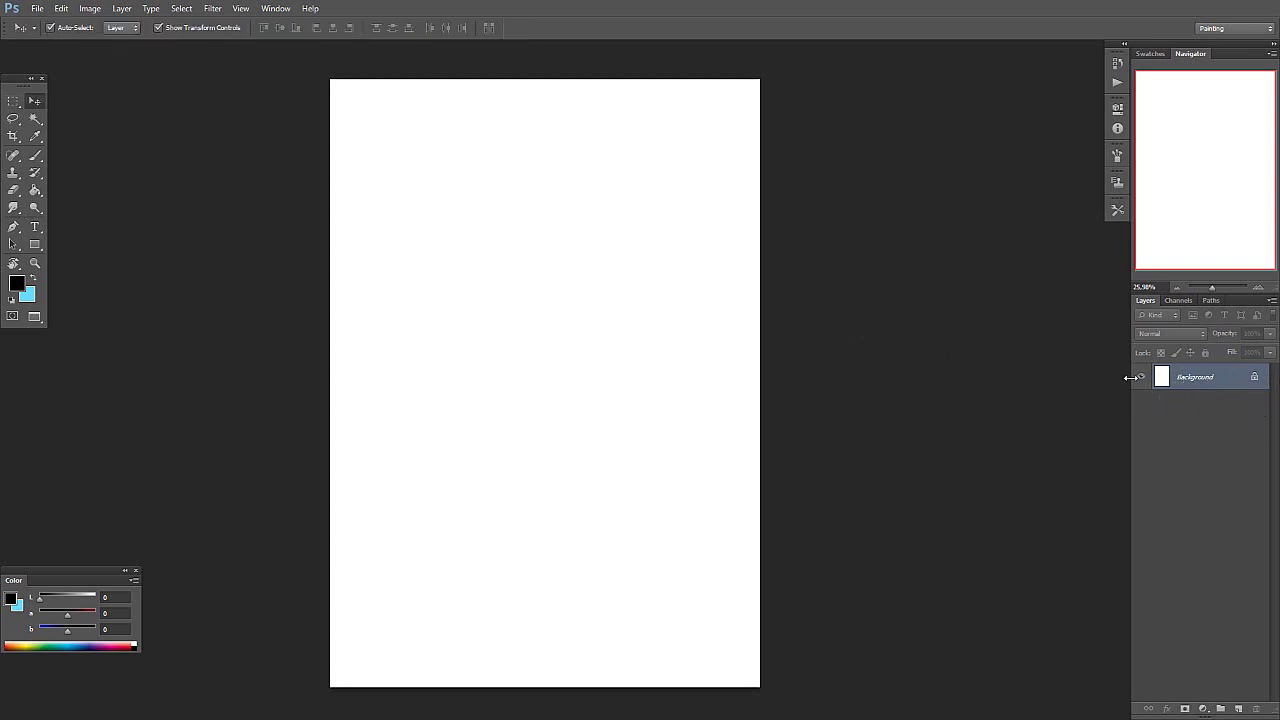
pyautogui.moveTo(525, 170); pyautogui.dragTo(651, 309)
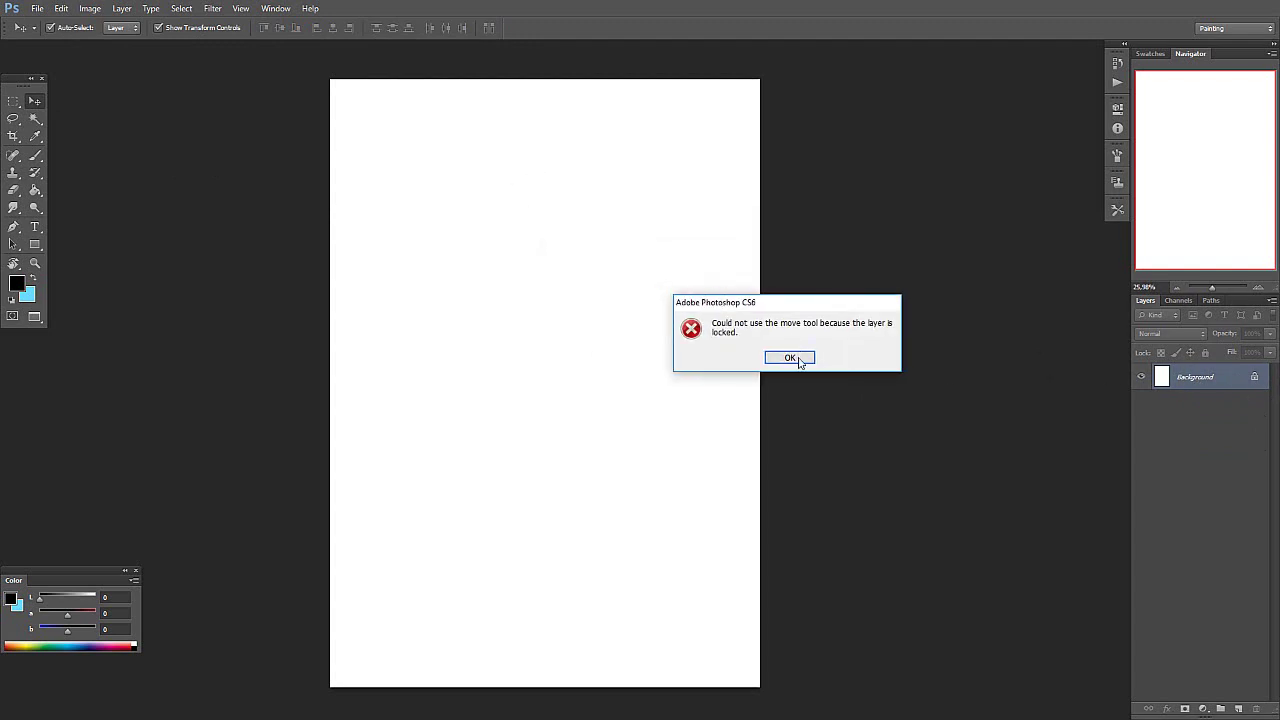
pyautogui.click(790, 358)
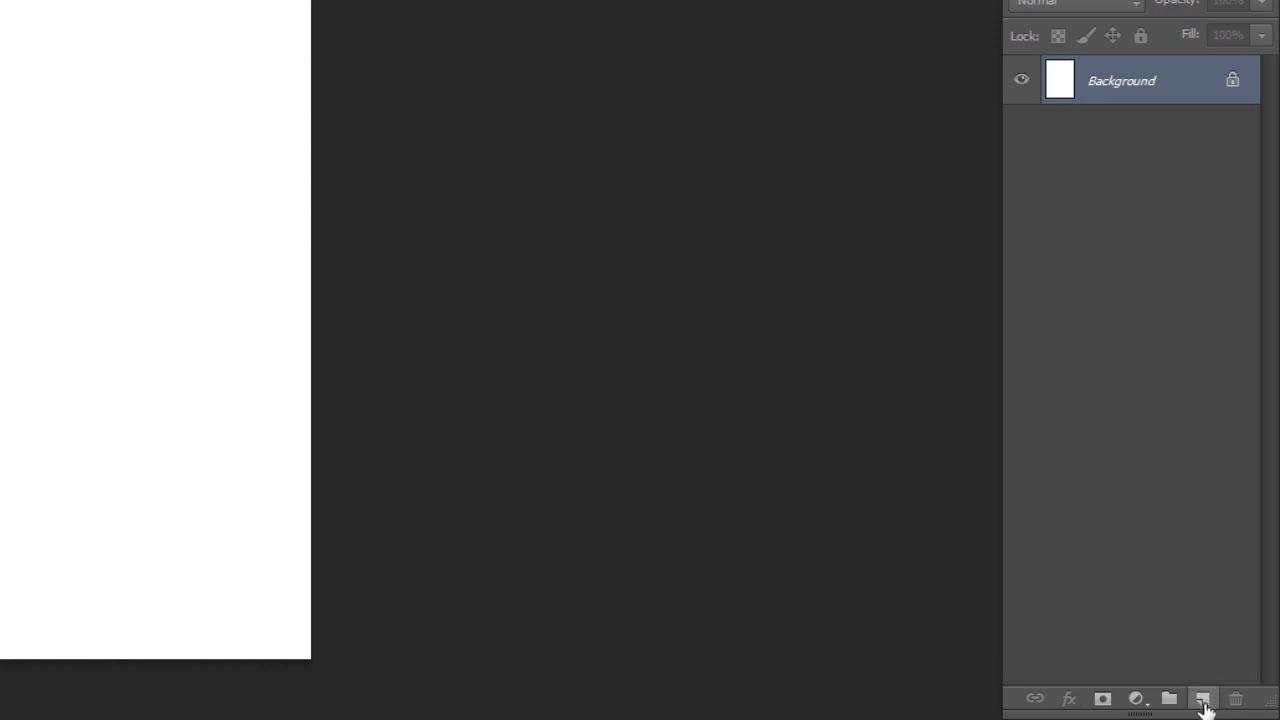
# Step: Add a new layer above Background and fill it with the black foreground colour
pyautogui.click(1203, 700)
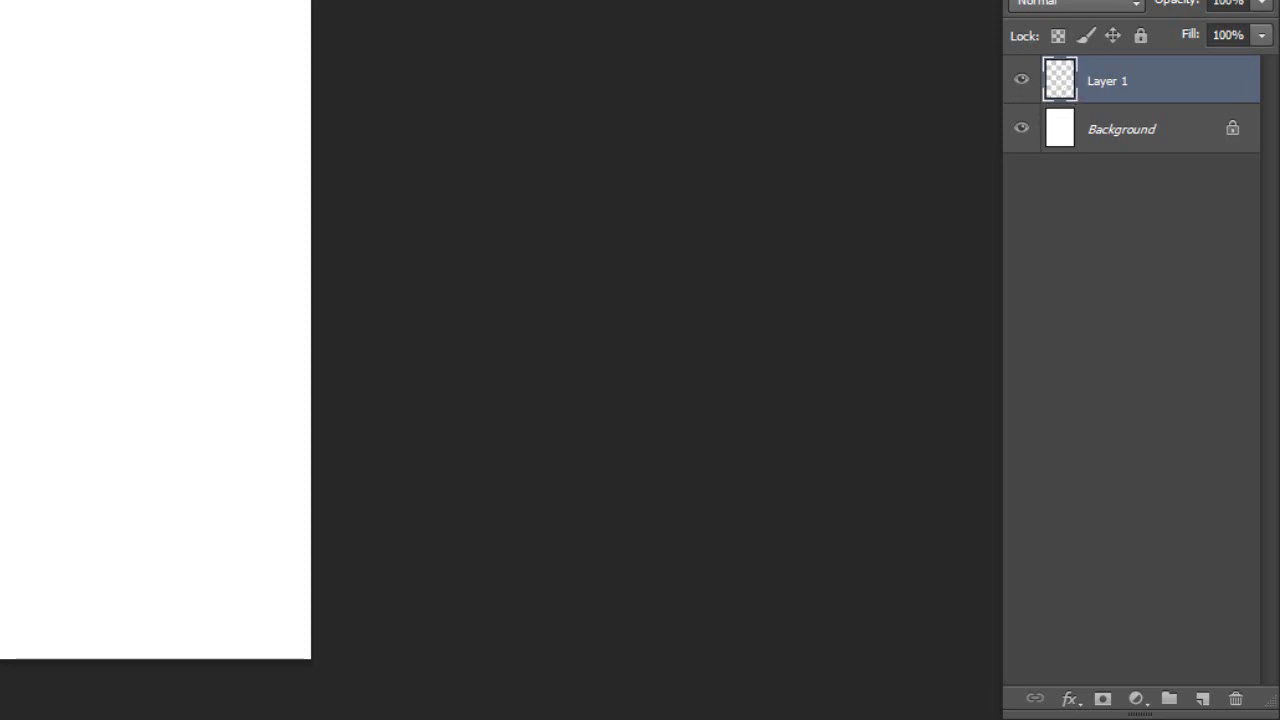
pyautogui.hotkey('alt', 'BackSpace')
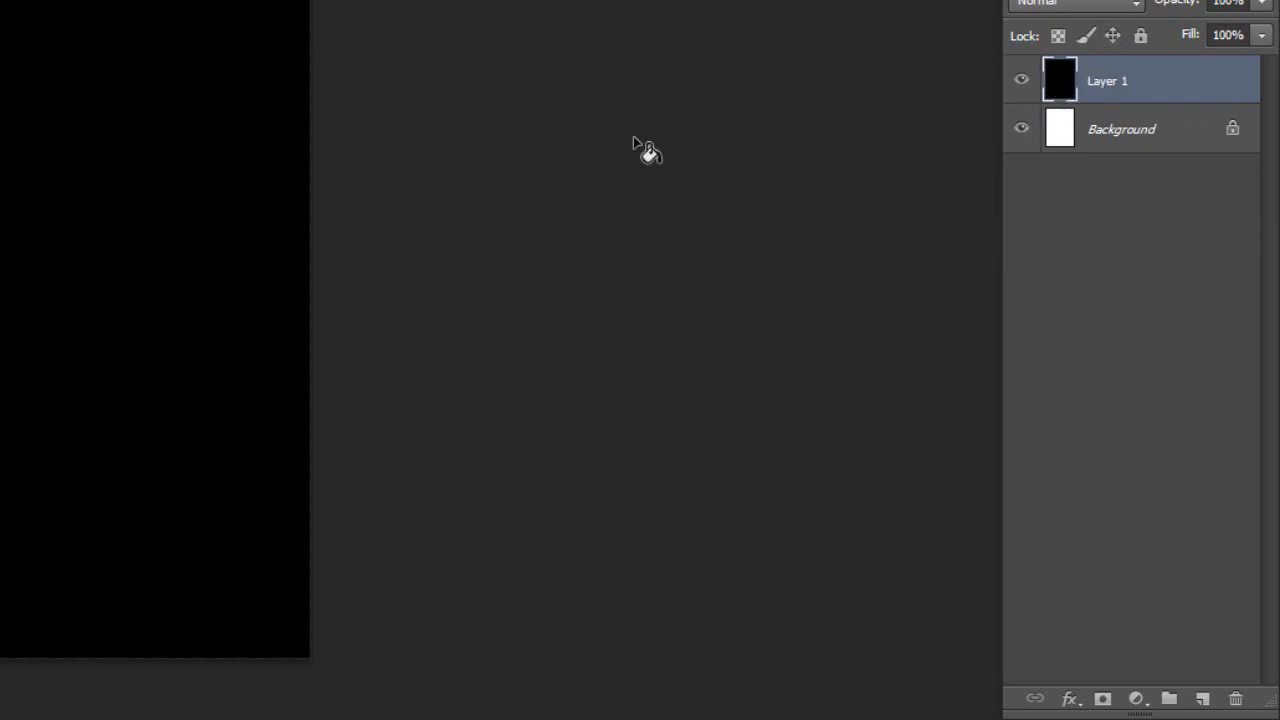
# Step: Lock Layer 1 completely and unlock it again, and try to move the Background layer up the stack
pyautogui.click(1140, 35)
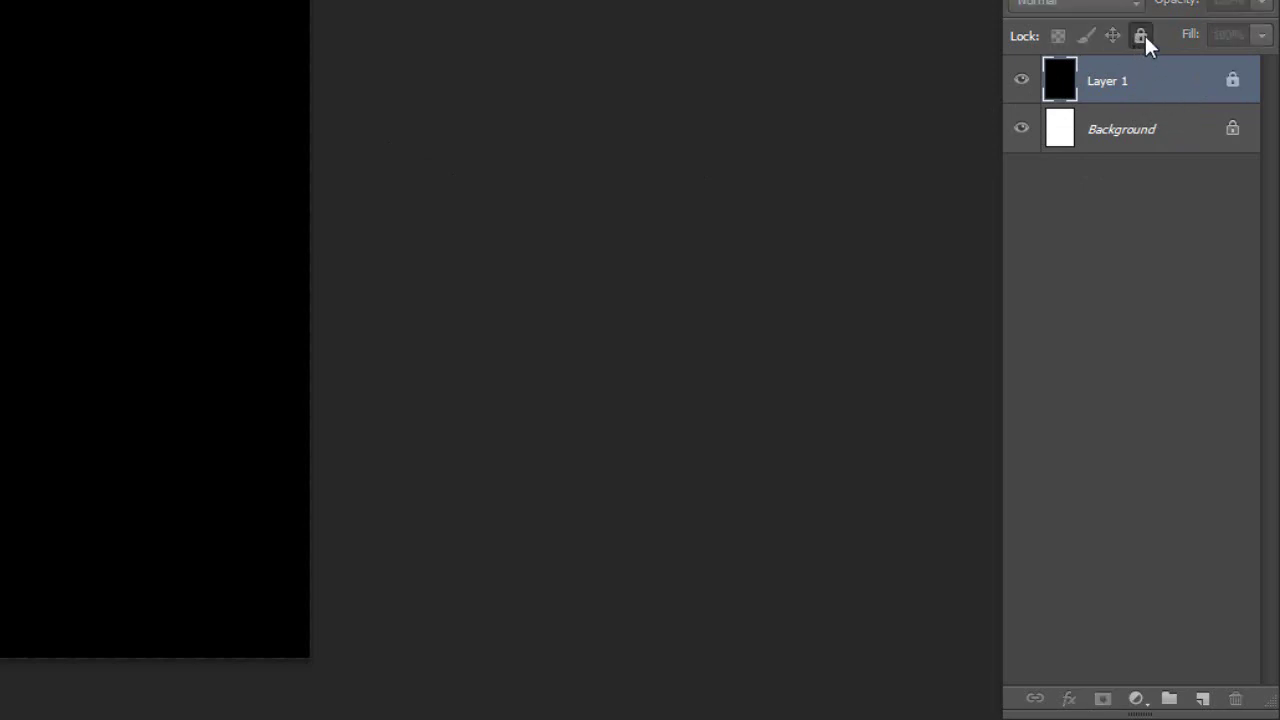
pyautogui.click(1141, 37)
pyautogui.click(1155, 130)
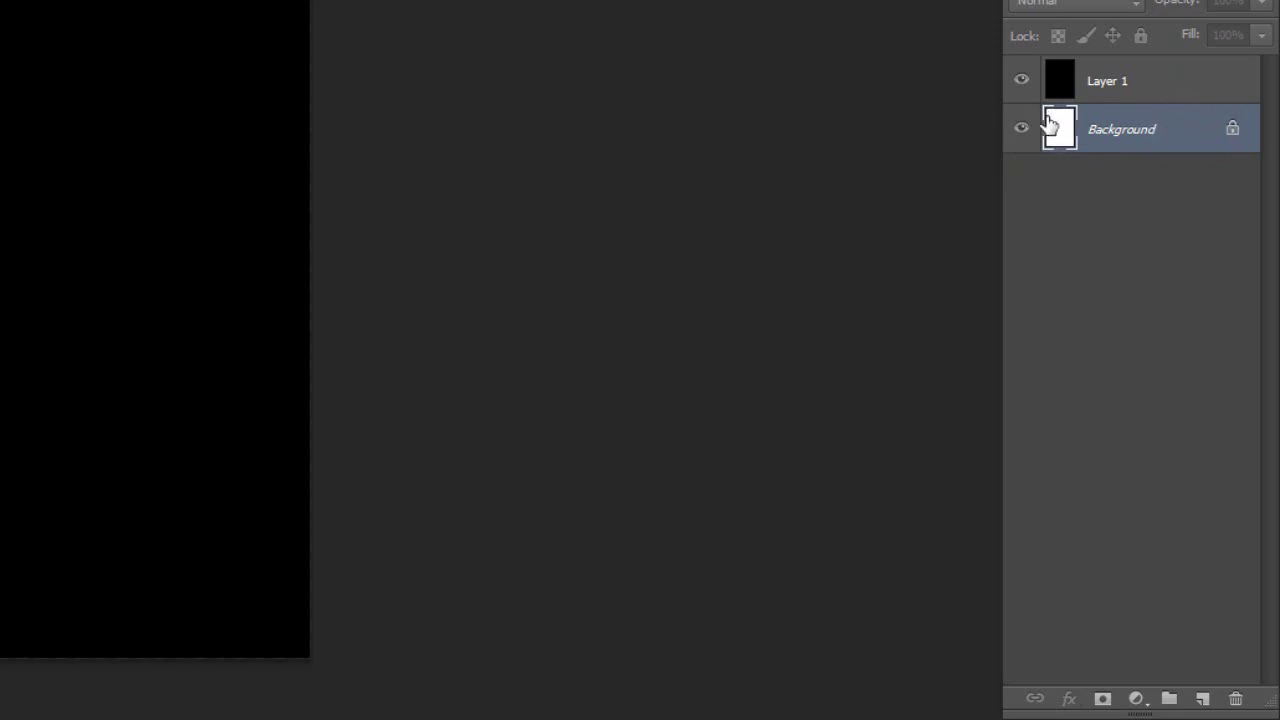
pyautogui.moveTo(1113, 121)
pyautogui.mouseDown()
pyautogui.moveTo(1154, 129)
pyautogui.moveTo(1154, 294)
pyautogui.moveTo(1203, 700)
pyautogui.moveTo(1088, 186)
pyautogui.moveTo(1094, 114)
pyautogui.mouseUp()
# Step: Duplicate the black Layer 1 and its copy to make three identical black layers
pyautogui.click(1176, 91)
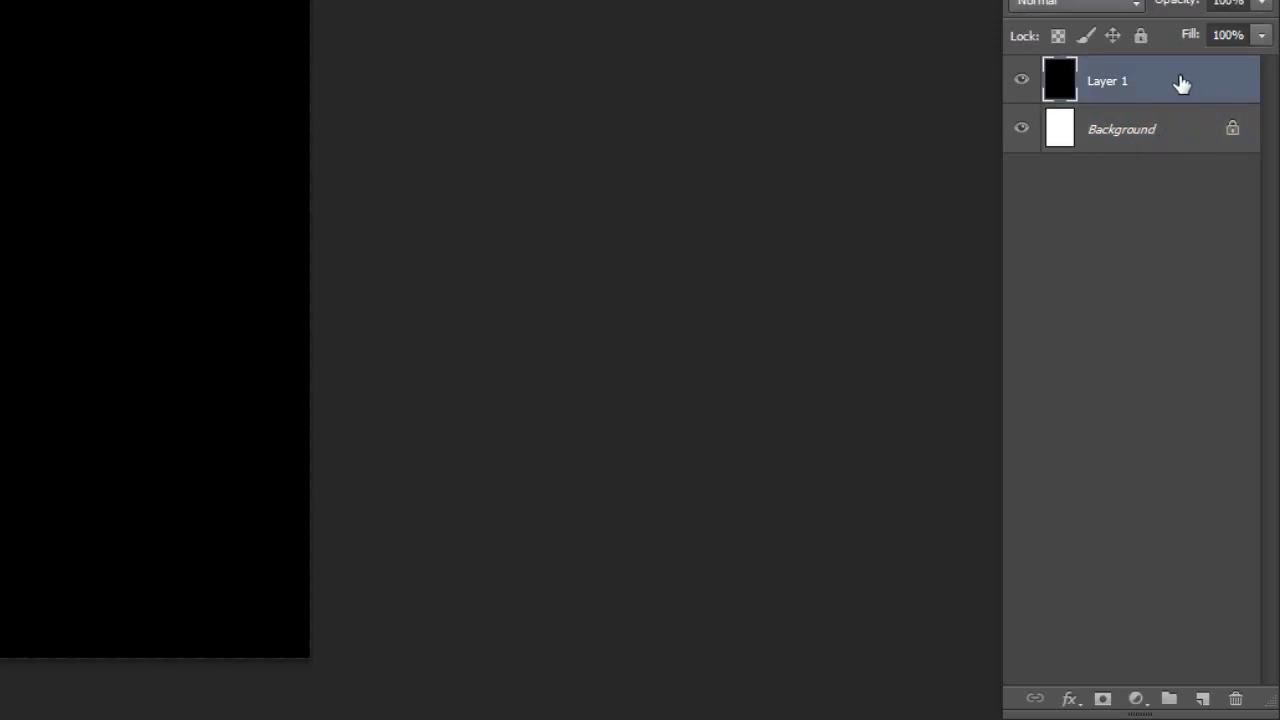
pyautogui.moveTo(1178, 84); pyautogui.dragTo(1203, 697)
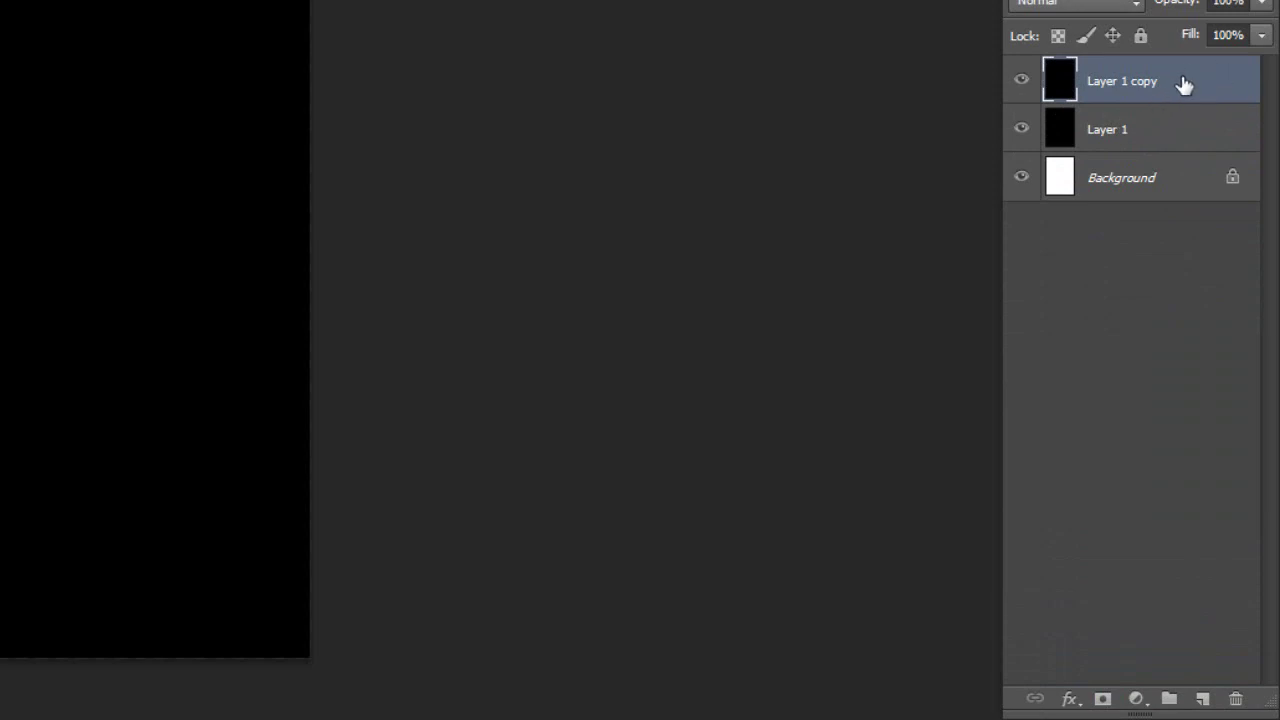
pyautogui.click(1155, 127)
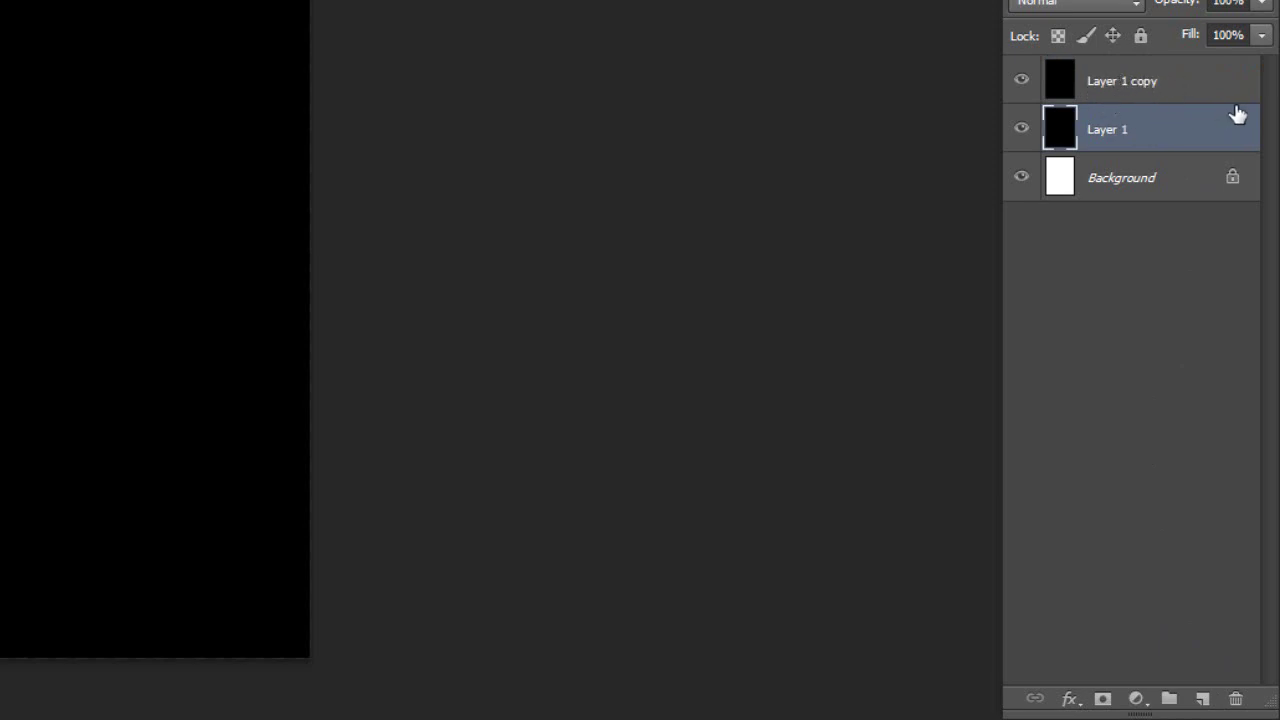
pyautogui.moveTo(1189, 91); pyautogui.dragTo(1205, 696)
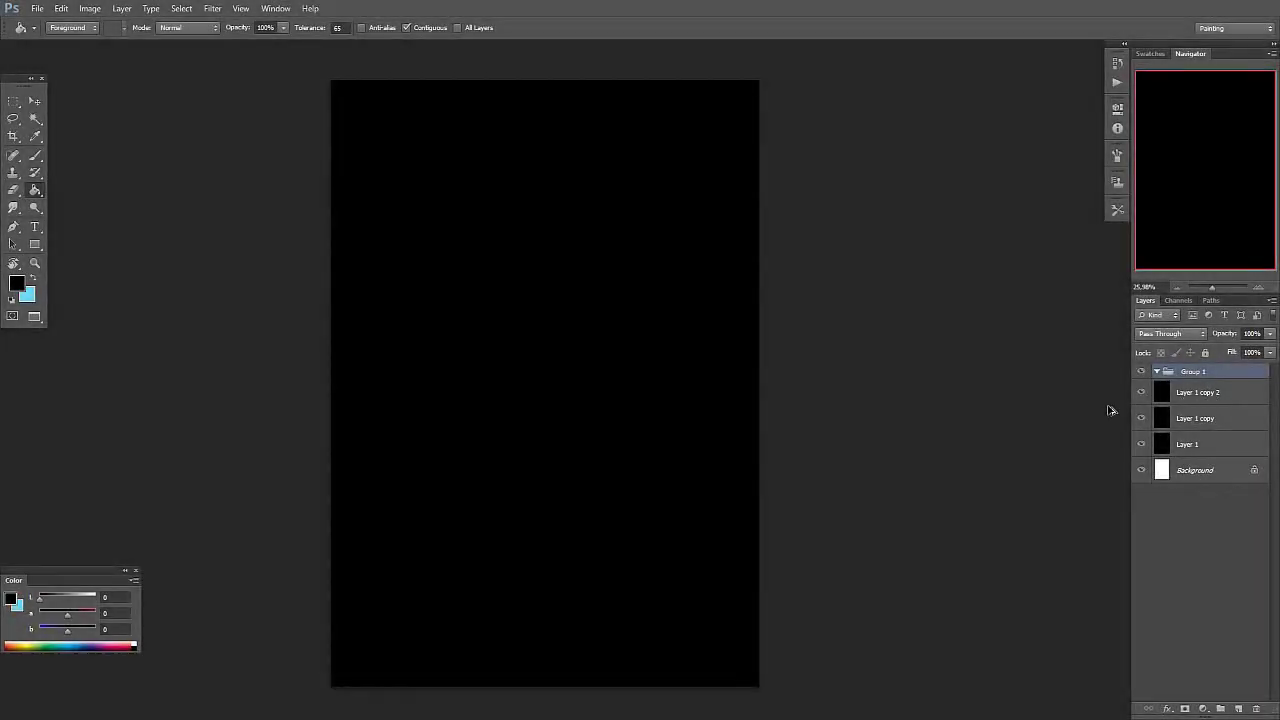
# Step: Remove the empty Group 1, and put Layer 1, Layer 1 copy and Layer 1 copy 2 together in a group
pyautogui.hotkey('ctrl', 'shift', 'g')
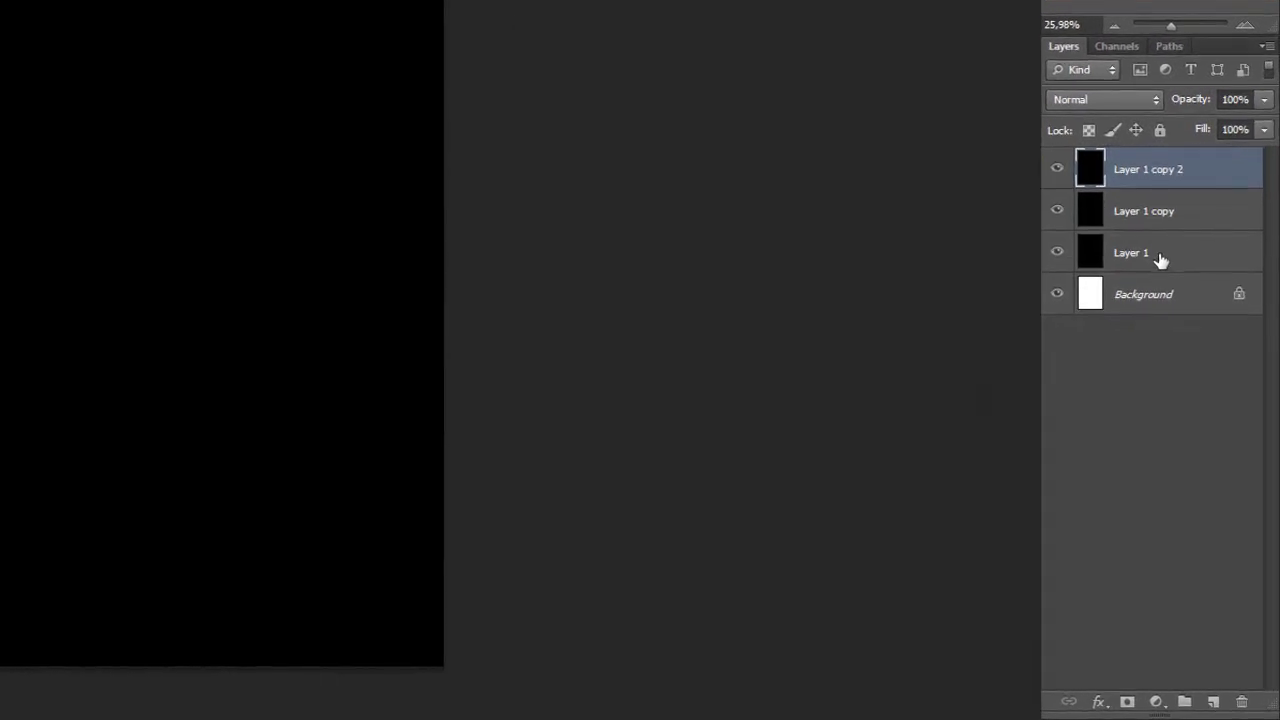
pyautogui.keyDown('shift'); pyautogui.click(1208, 430); pyautogui.keyUp('shift')
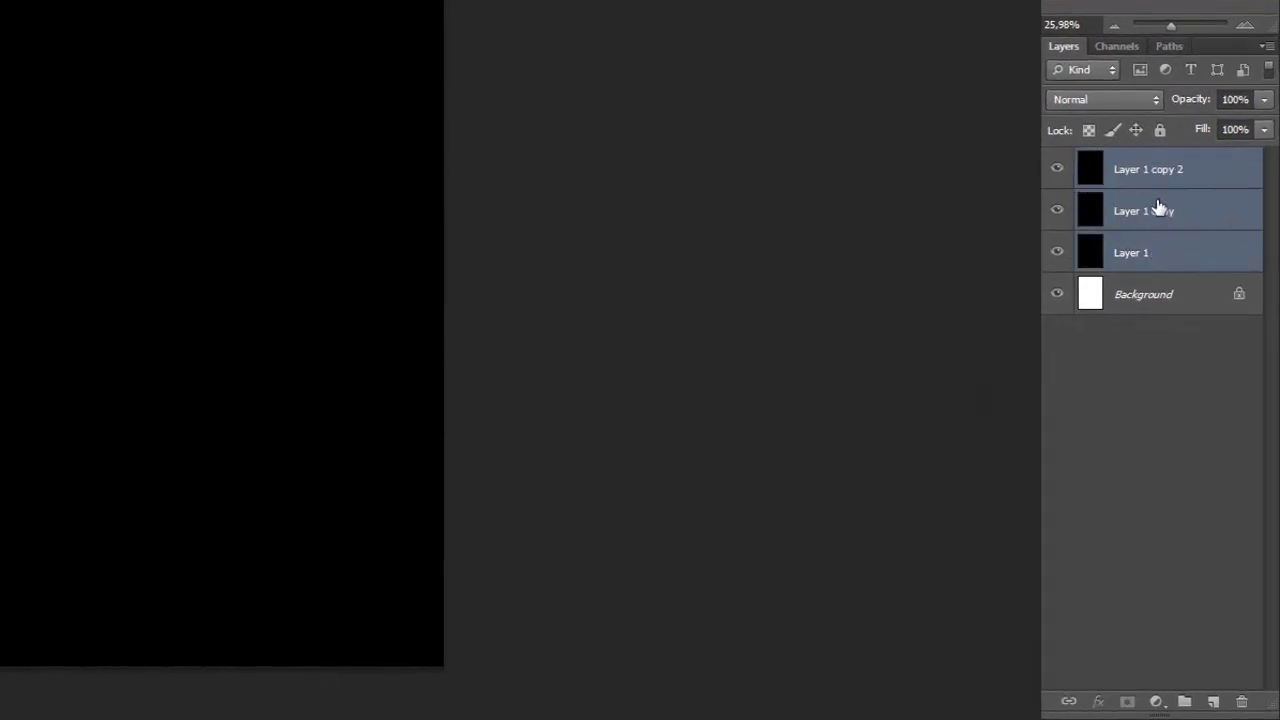
pyautogui.click(1168, 215)
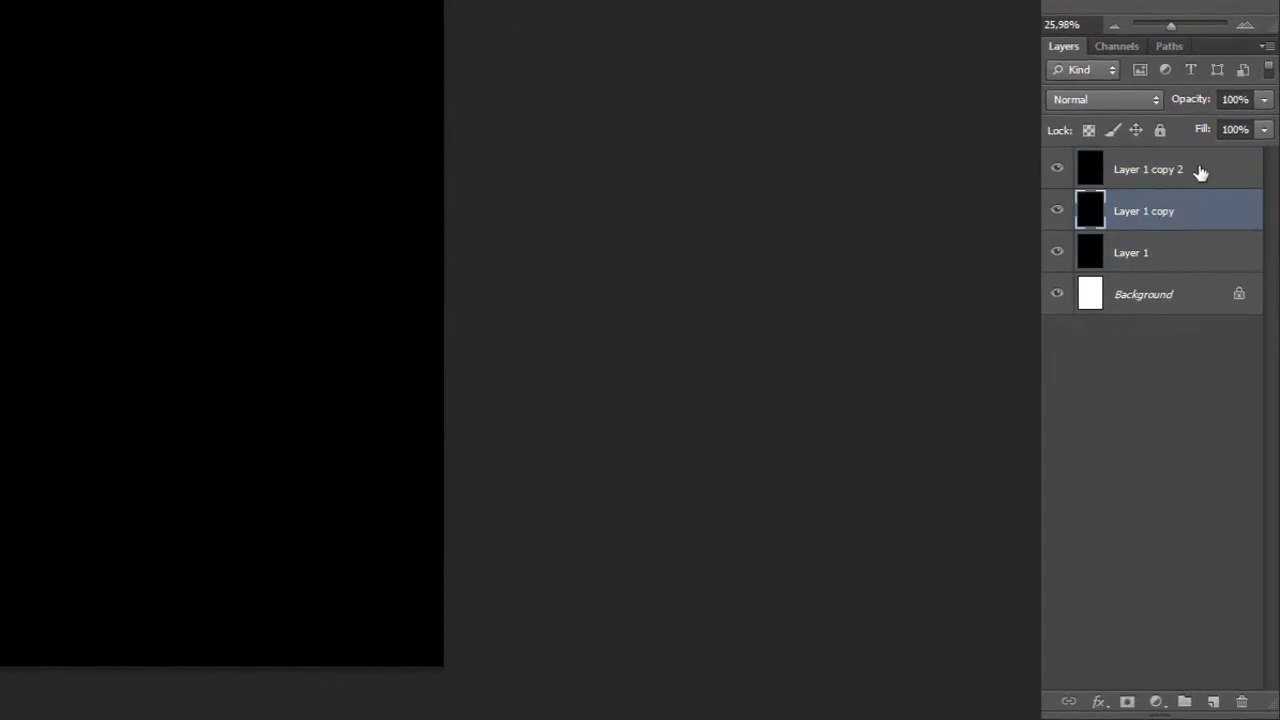
pyautogui.click(1200, 172)
pyautogui.keyDown('shift'); pyautogui.click(1198, 214); pyautogui.keyUp('shift')
pyautogui.click(1192, 172)
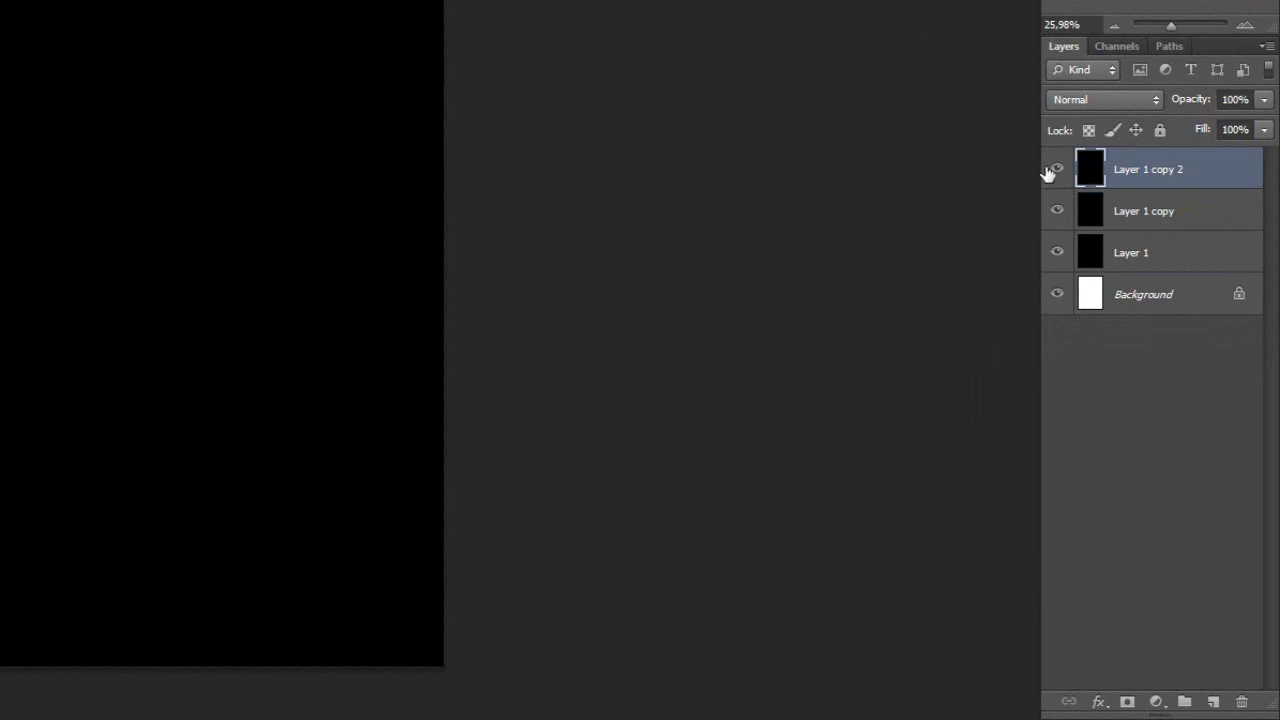
pyautogui.keyDown('shift'); pyautogui.click(1155, 262); pyautogui.keyUp('shift')
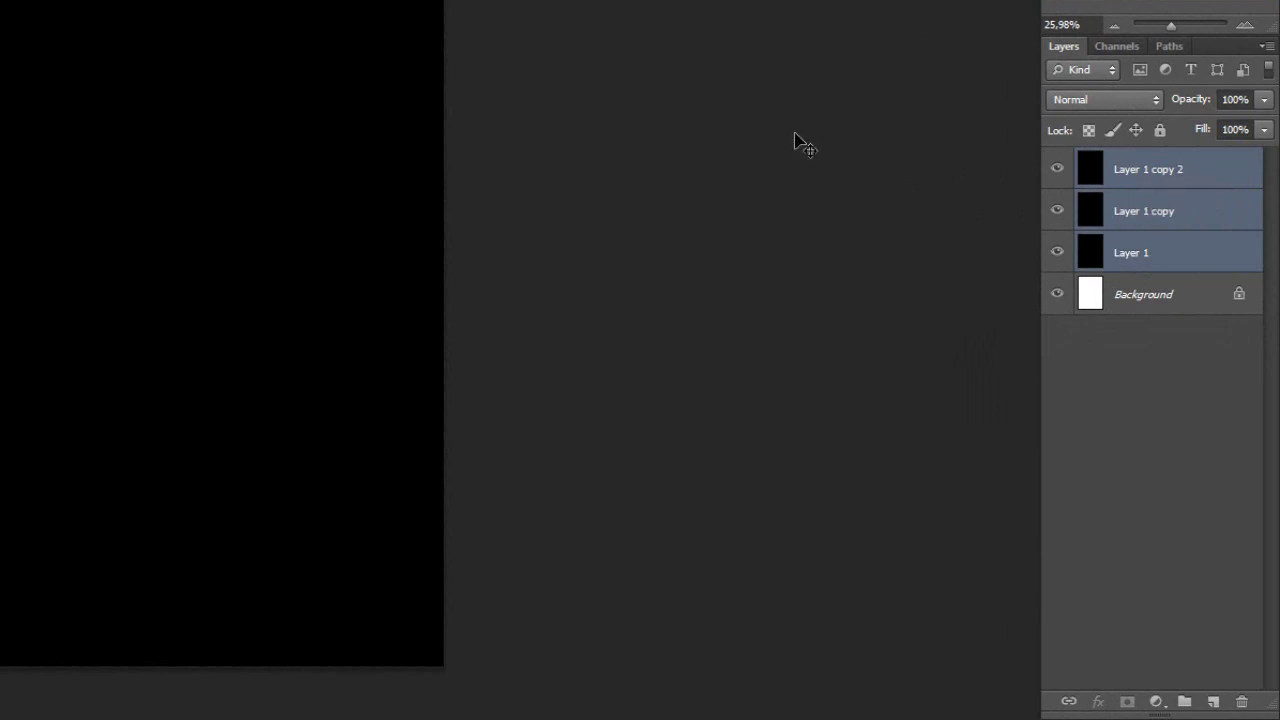
pyautogui.hotkey('ctrl', 'g')
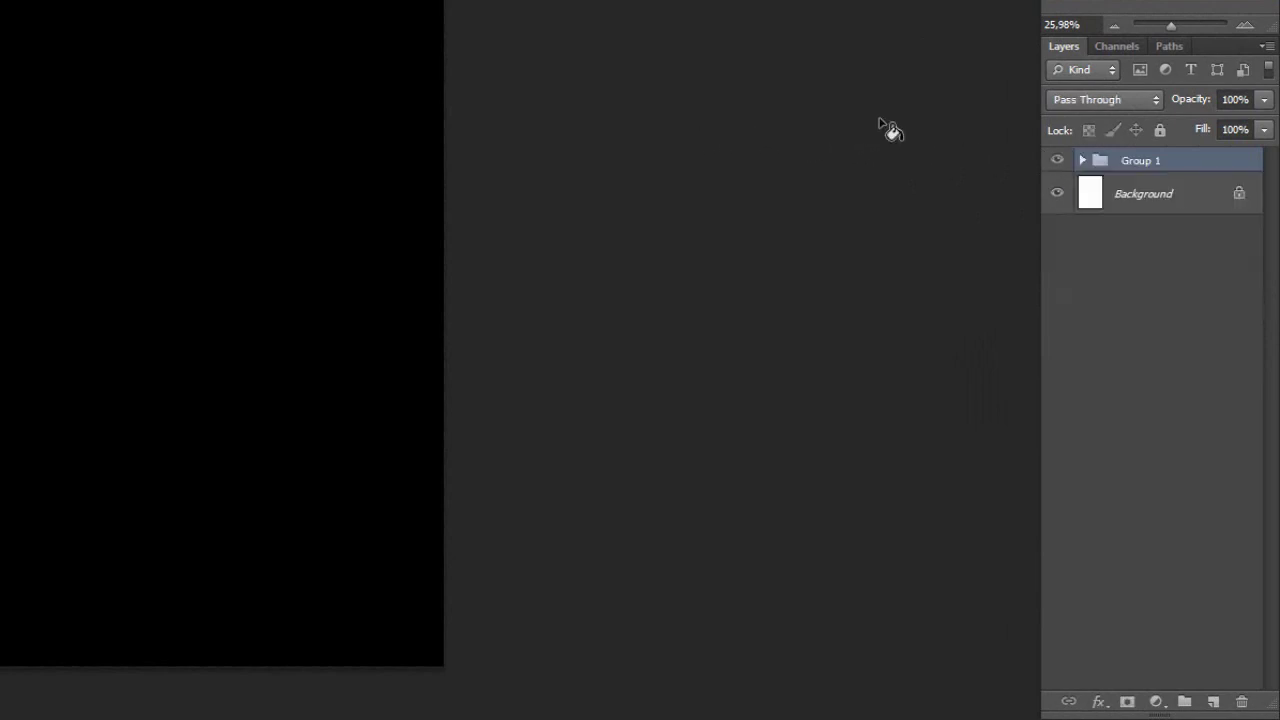
# Step: Expand Group 1 to examine the layers inside it, and collapse it again
pyautogui.click(1083, 161)
pyautogui.click(1168, 210)
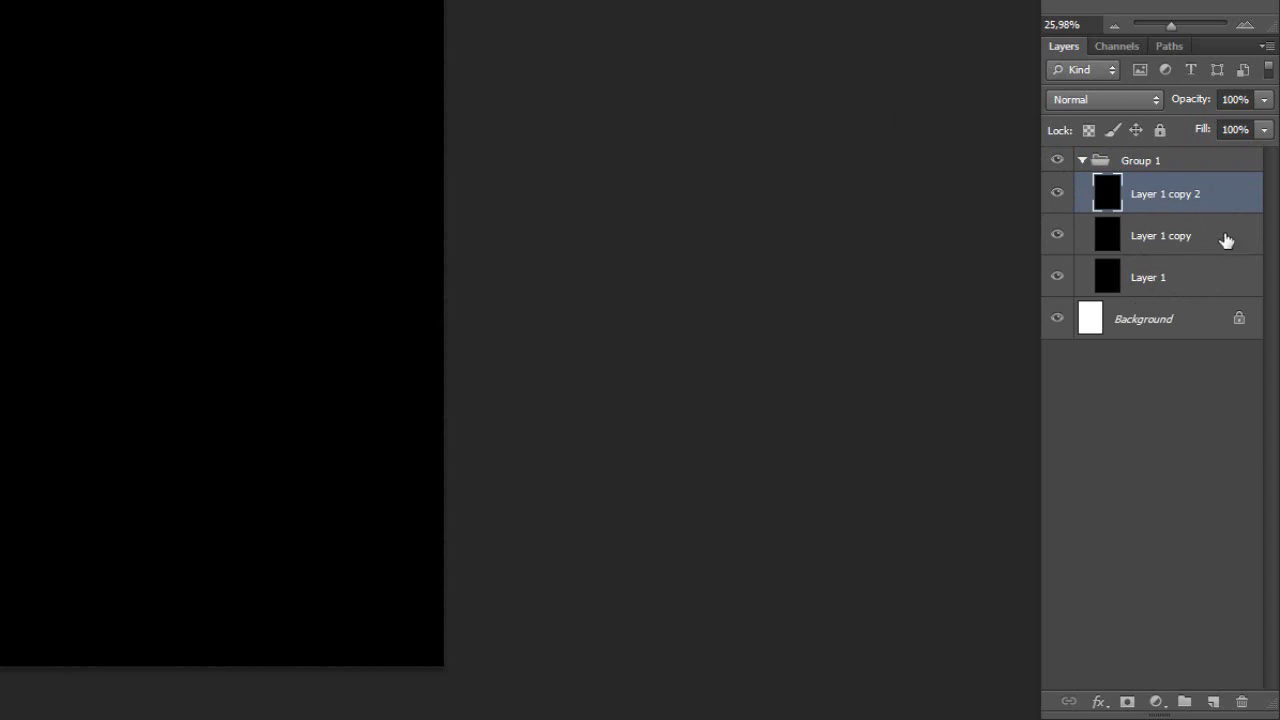
pyautogui.click(1078, 161)
# Step: Switch Group 1's visibility off and on several times, leaving the group hidden
pyautogui.click(1057, 162)
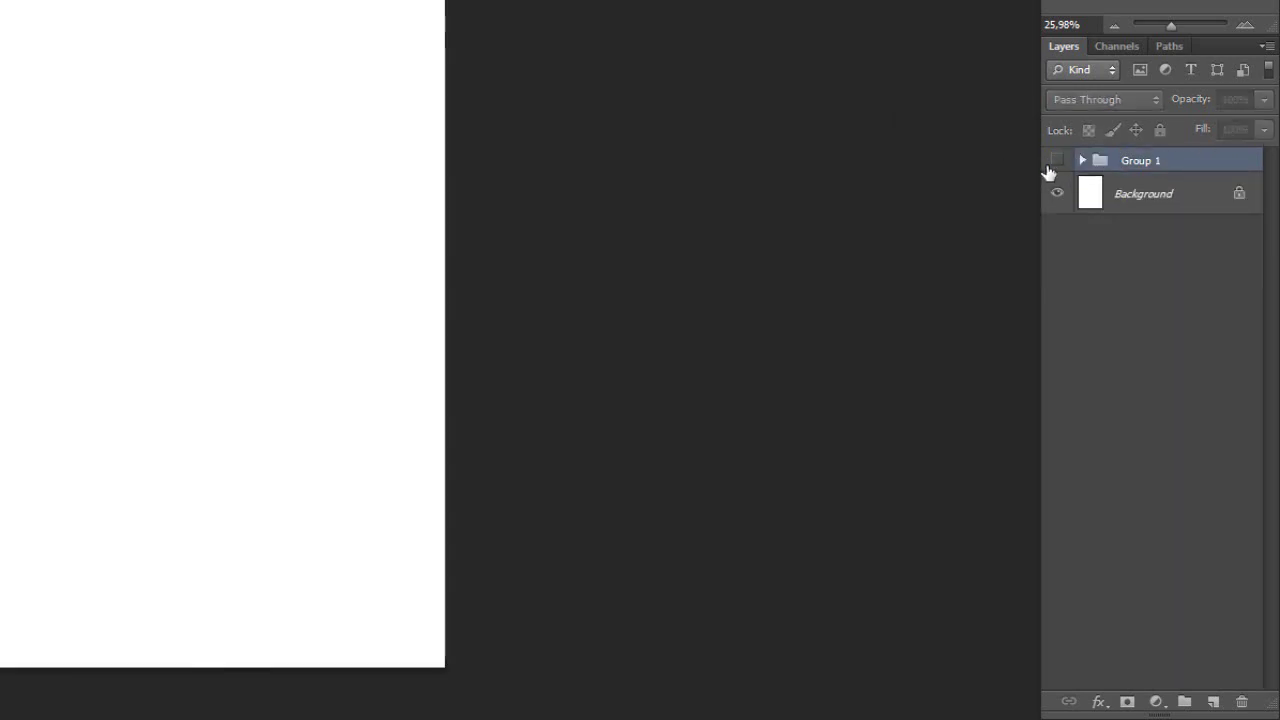
pyautogui.click(1057, 162)
pyautogui.click(1056, 164)
pyautogui.click(1059, 164)
pyautogui.click(1060, 167)
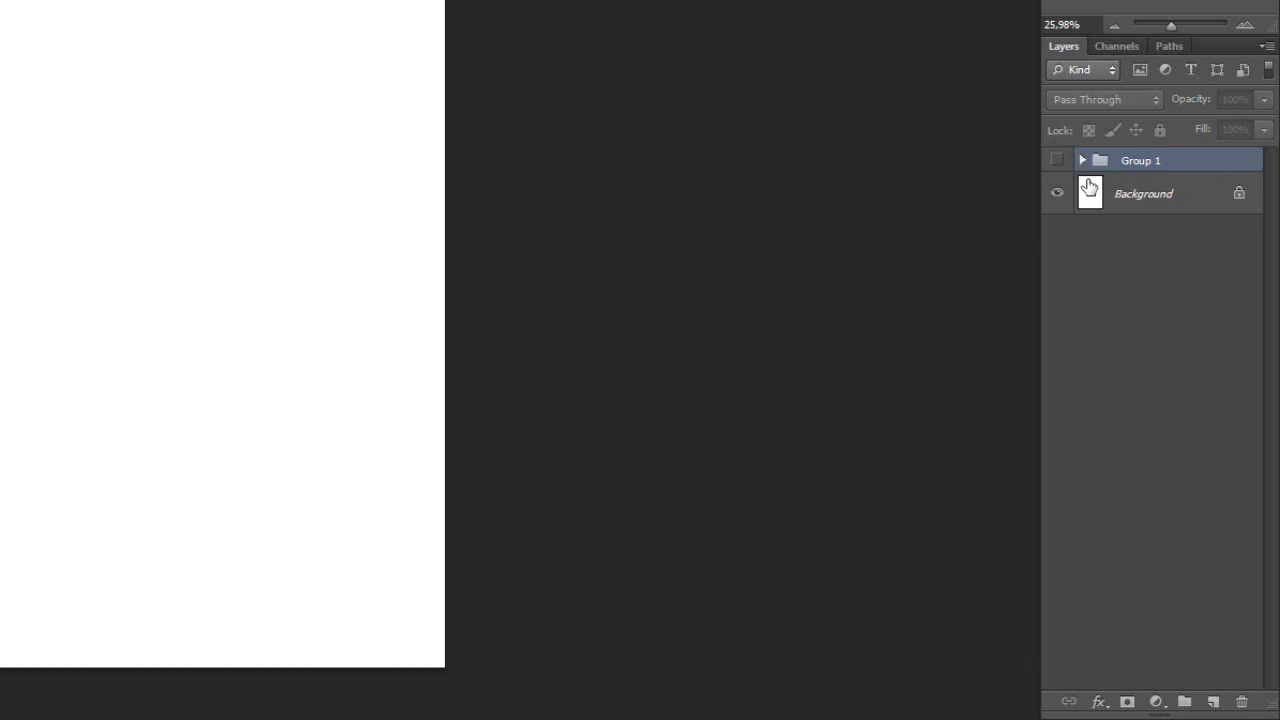
pyautogui.click(1055, 167)
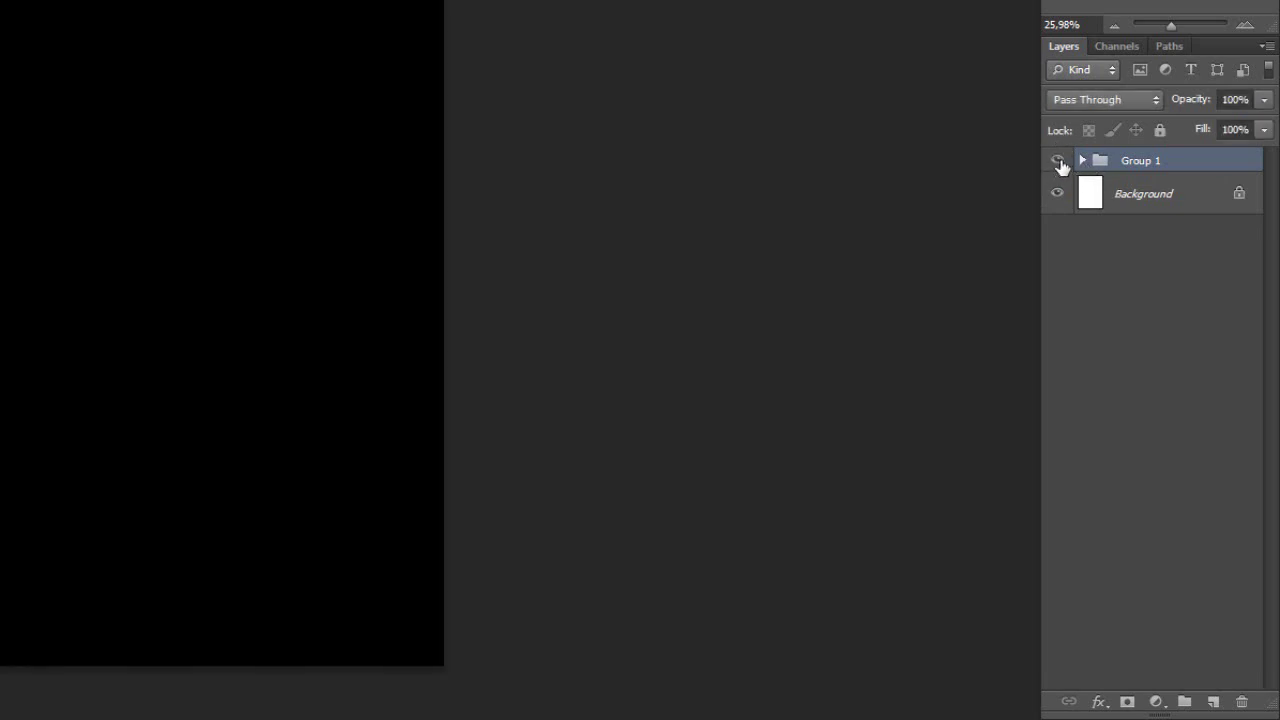
pyautogui.click(1064, 165)
# Step: Expand Group 1 and rename the group with the person's first name
pyautogui.click(1081, 161)
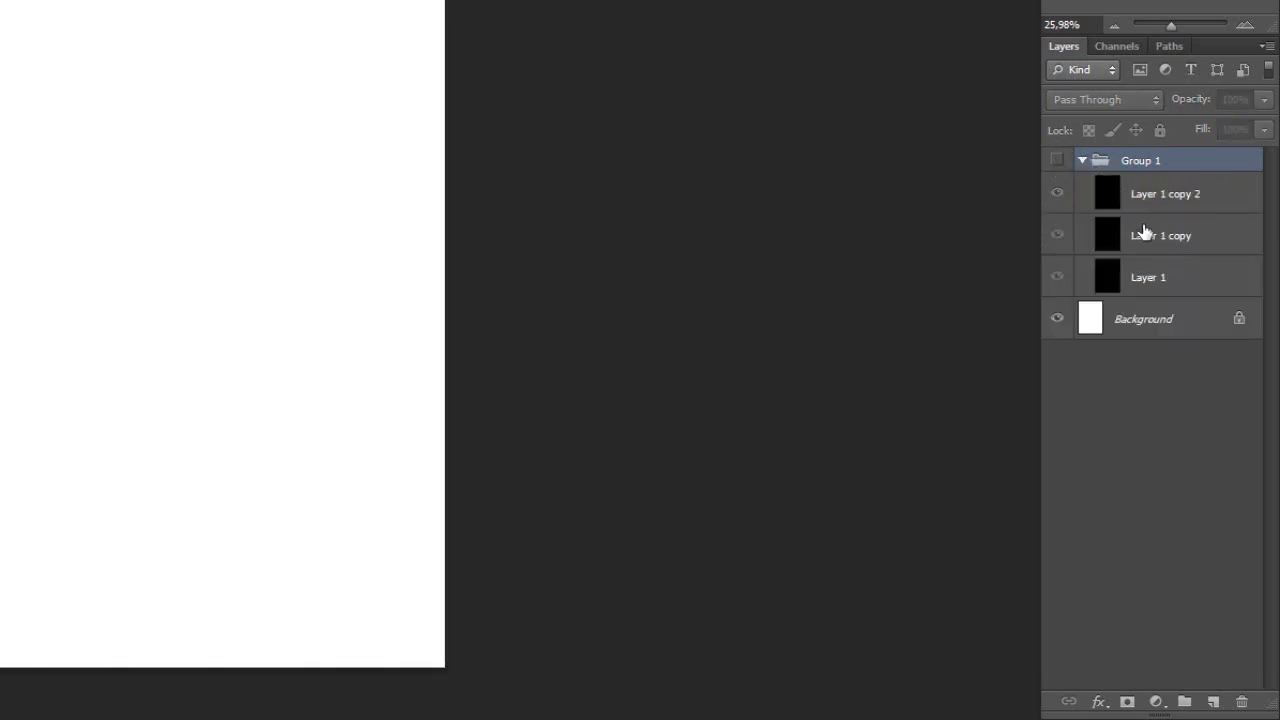
pyautogui.doubleClick(1148, 162)
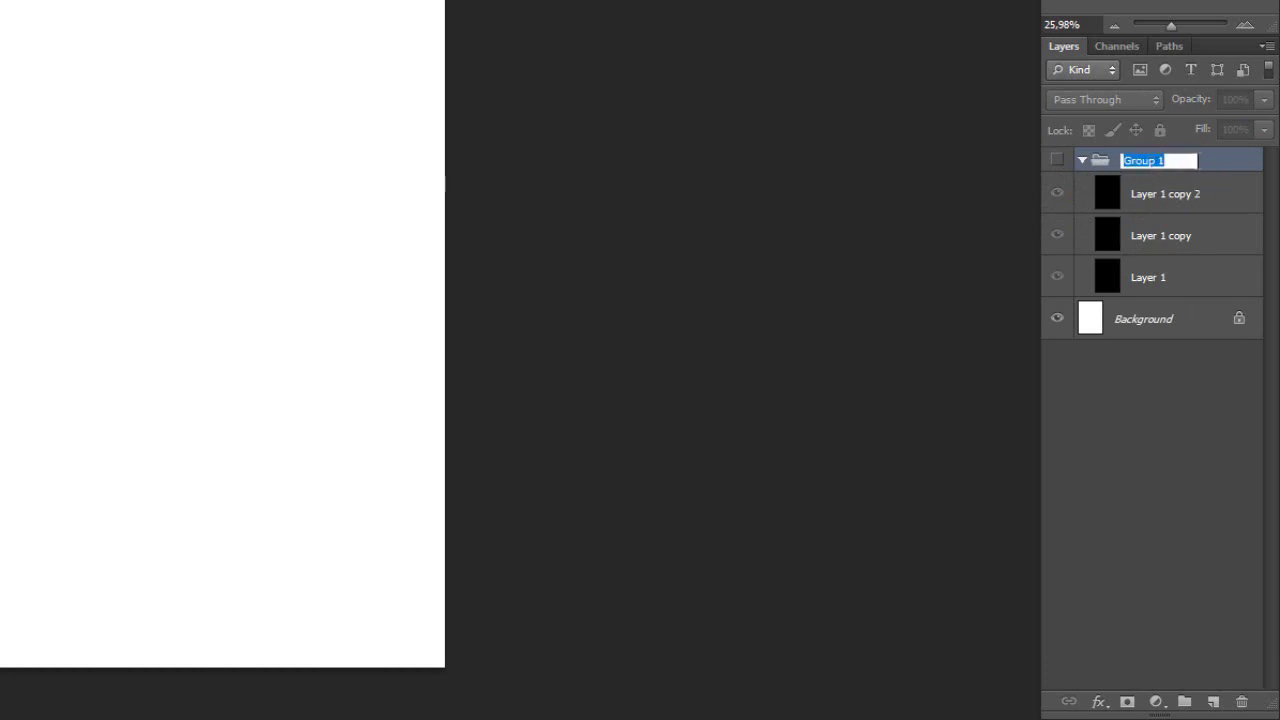
pyautogui.click(1175, 161)
pyautogui.moveTo(1190, 160); pyautogui.dragTo(1121, 161)
pyautogui.write('Alan')
pyautogui.press('Return')
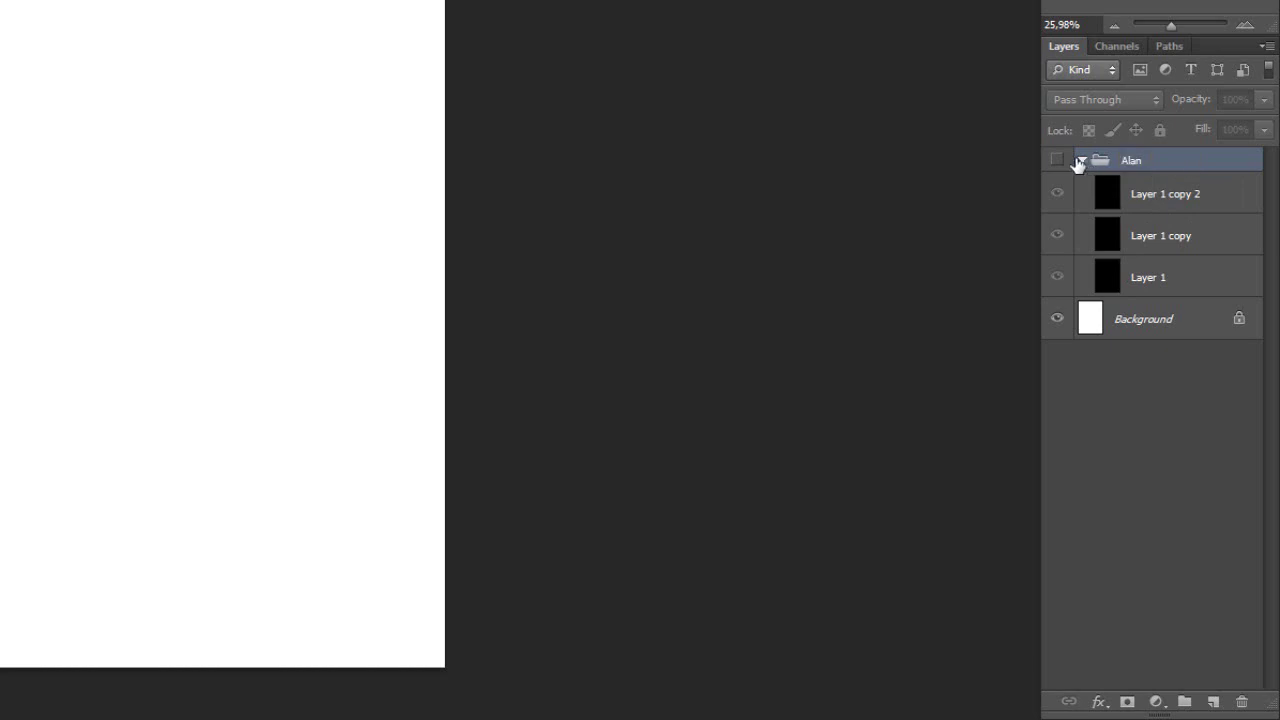
# Step: Rename Layer 1 copy 2 inside the group with the person's surname
pyautogui.doubleClick(1168, 195)
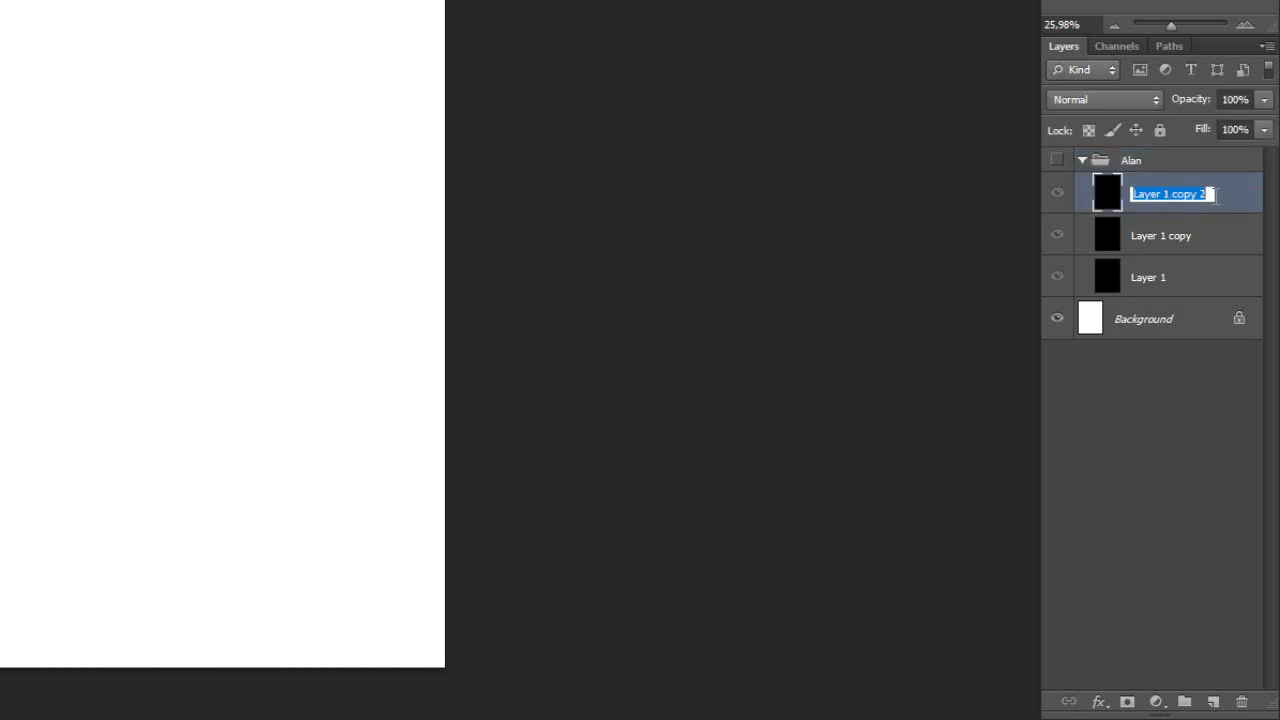
pyautogui.click(1211, 194)
pyautogui.hotkey('ctrl', 'a')
pyautogui.write('C')
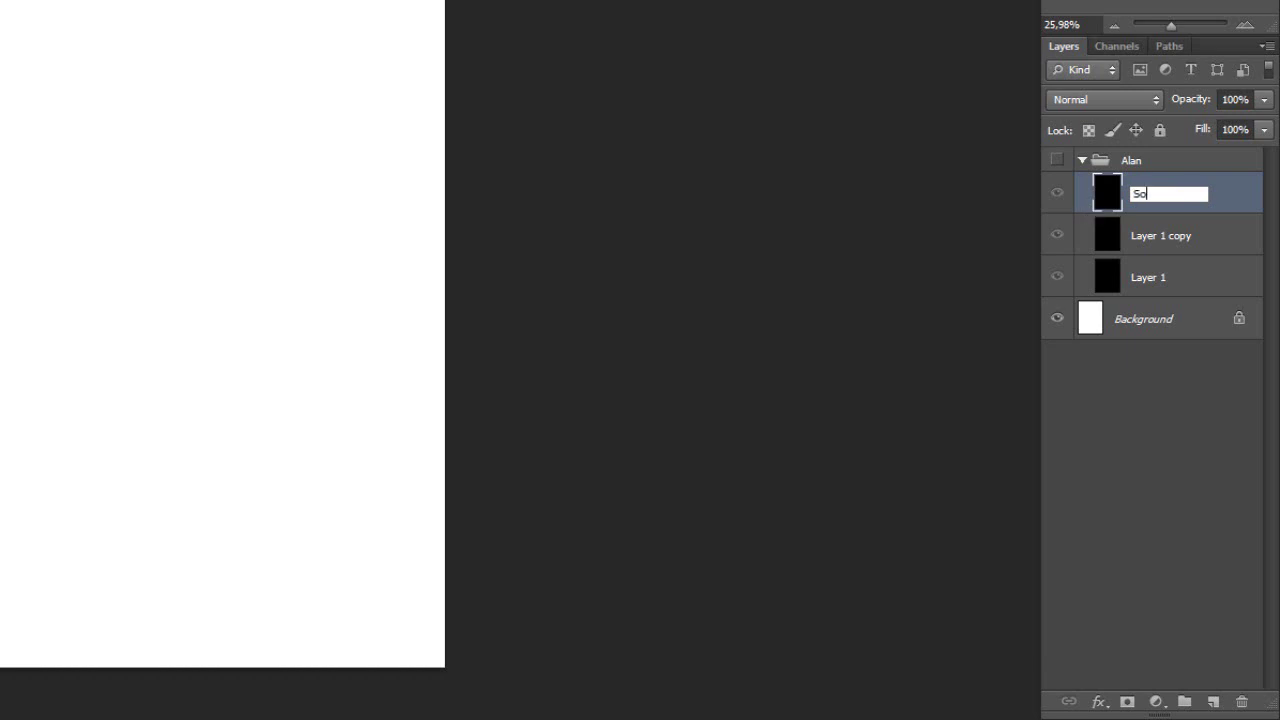
pyautogui.press('Return')
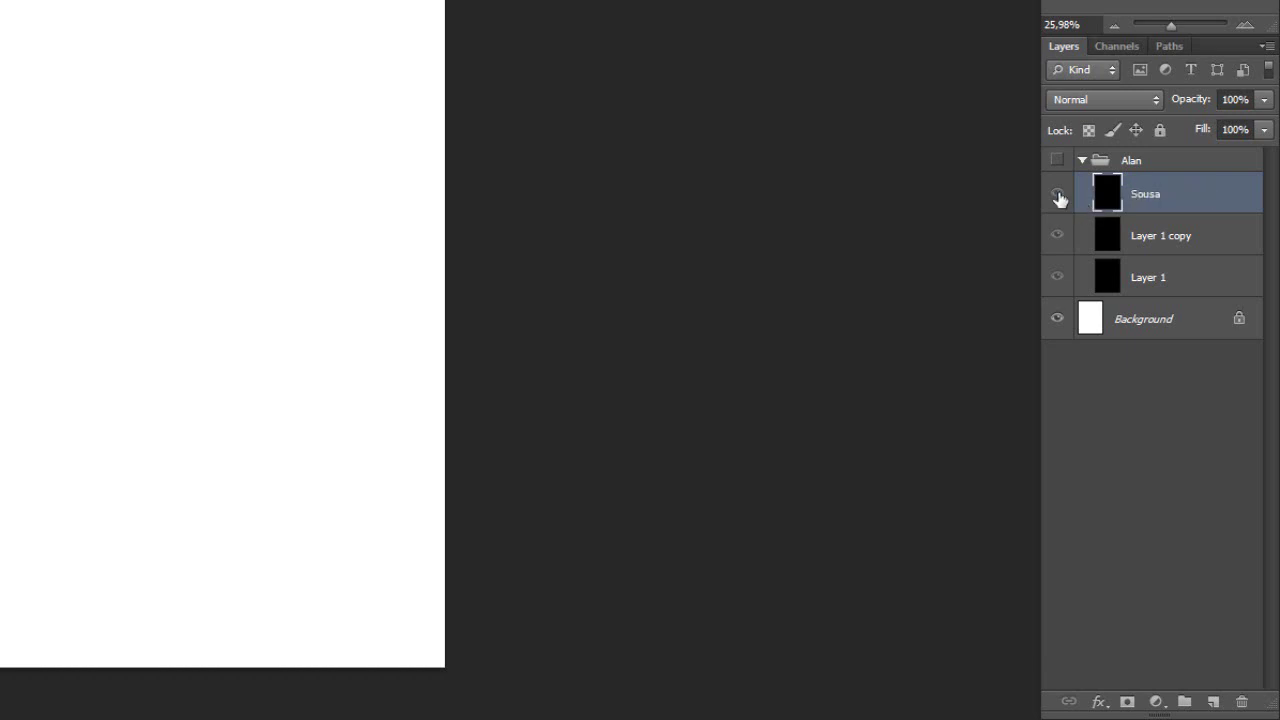
# Step: Make the group of black layers visible and create a new empty group above it
pyautogui.click(1058, 160)
pyautogui.click(1078, 163)
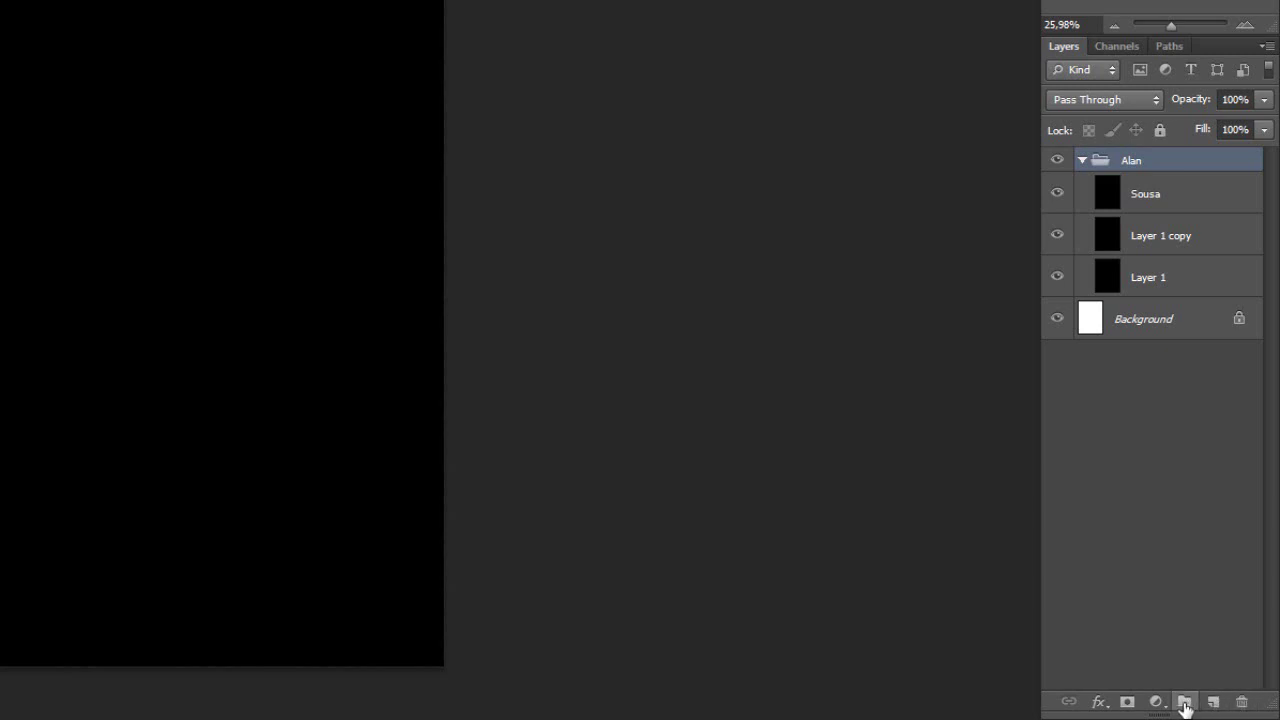
pyautogui.click(1184, 703)
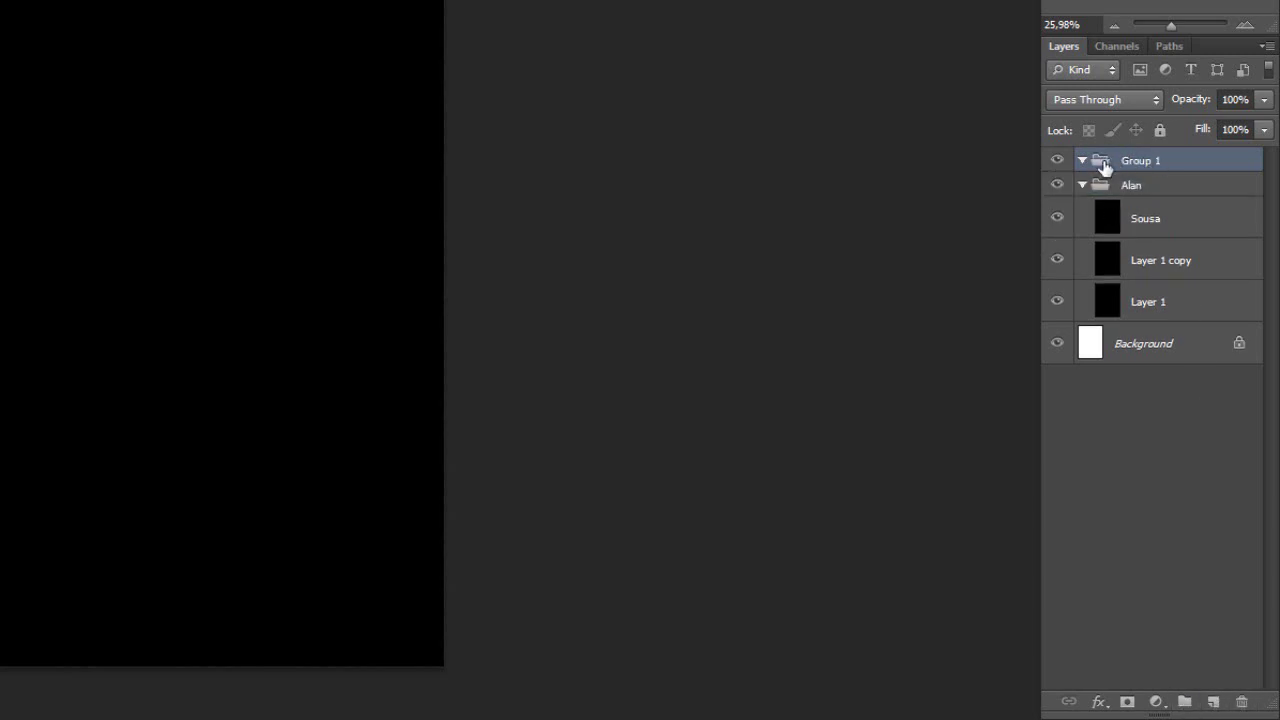
# Step: Add a new empty layer and move it into Group 1 at the top of the stack
pyautogui.click(1082, 162)
pyautogui.click(1191, 194)
pyautogui.click(1213, 703)
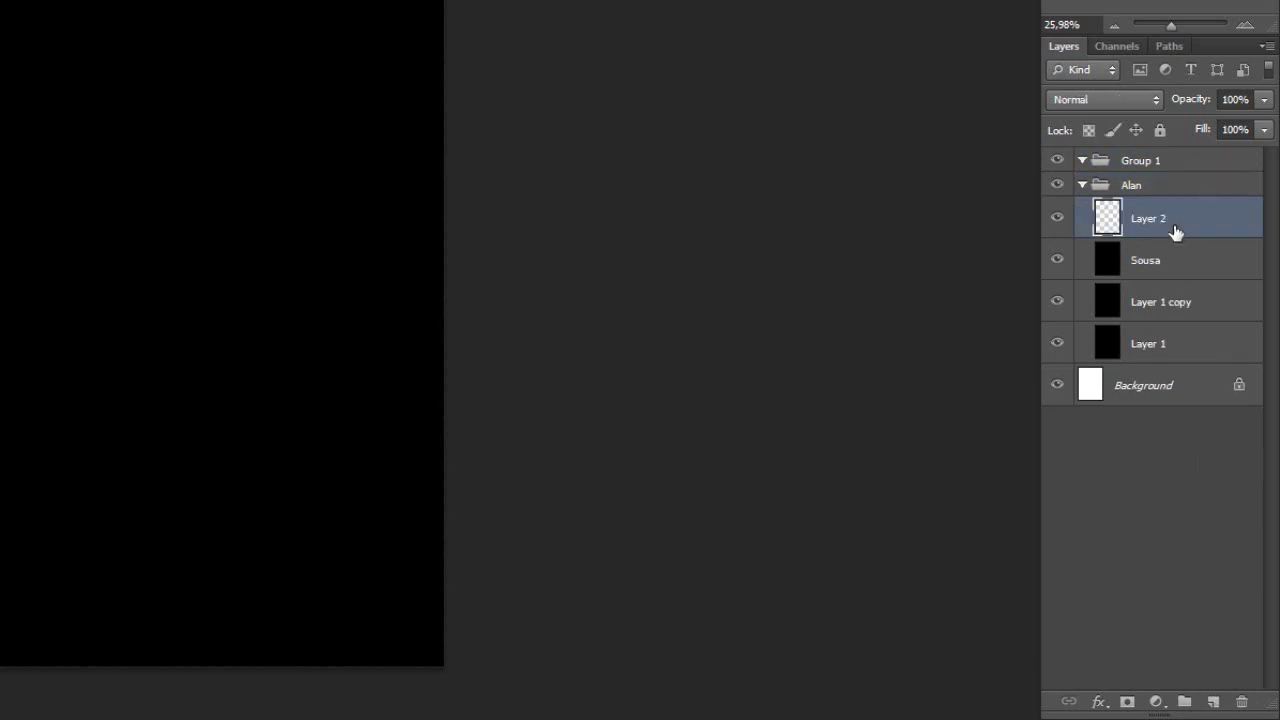
pyautogui.moveTo(1166, 223); pyautogui.dragTo(1131, 168)
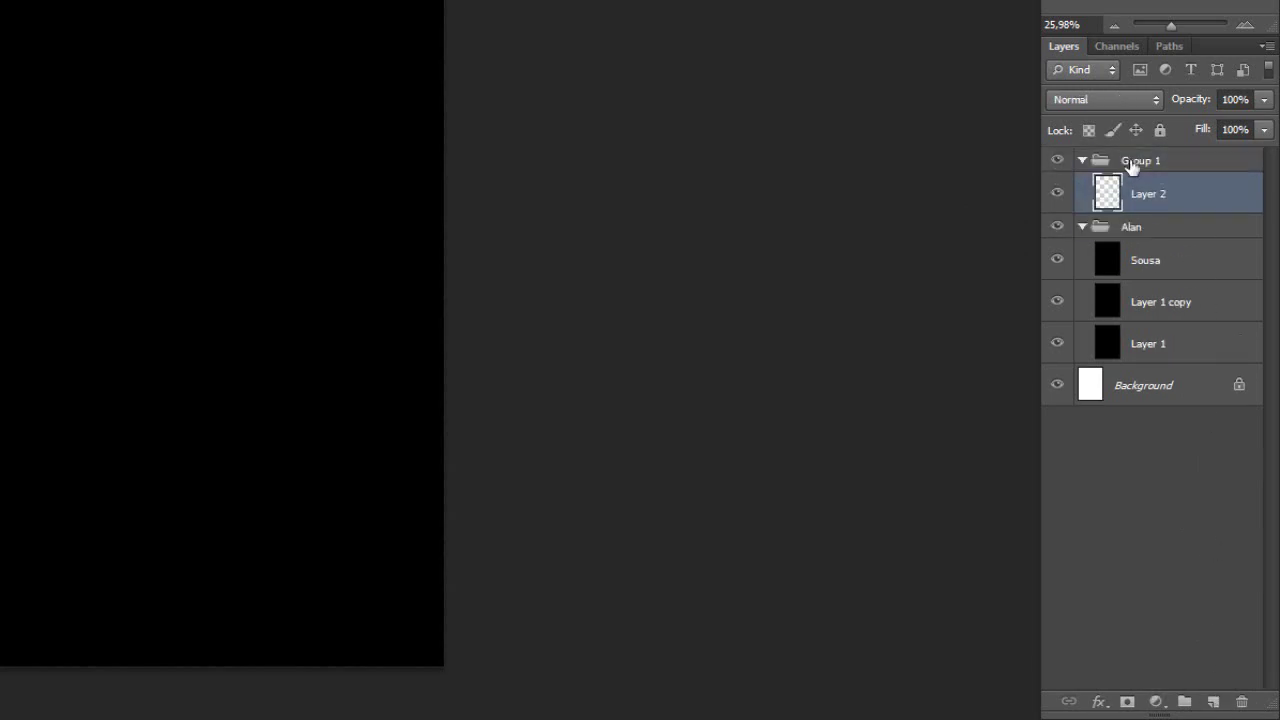
# Step: Collapse Group 1 and the group of black layers, and test switching Group 1's visibility off and on
pyautogui.click(1083, 161)
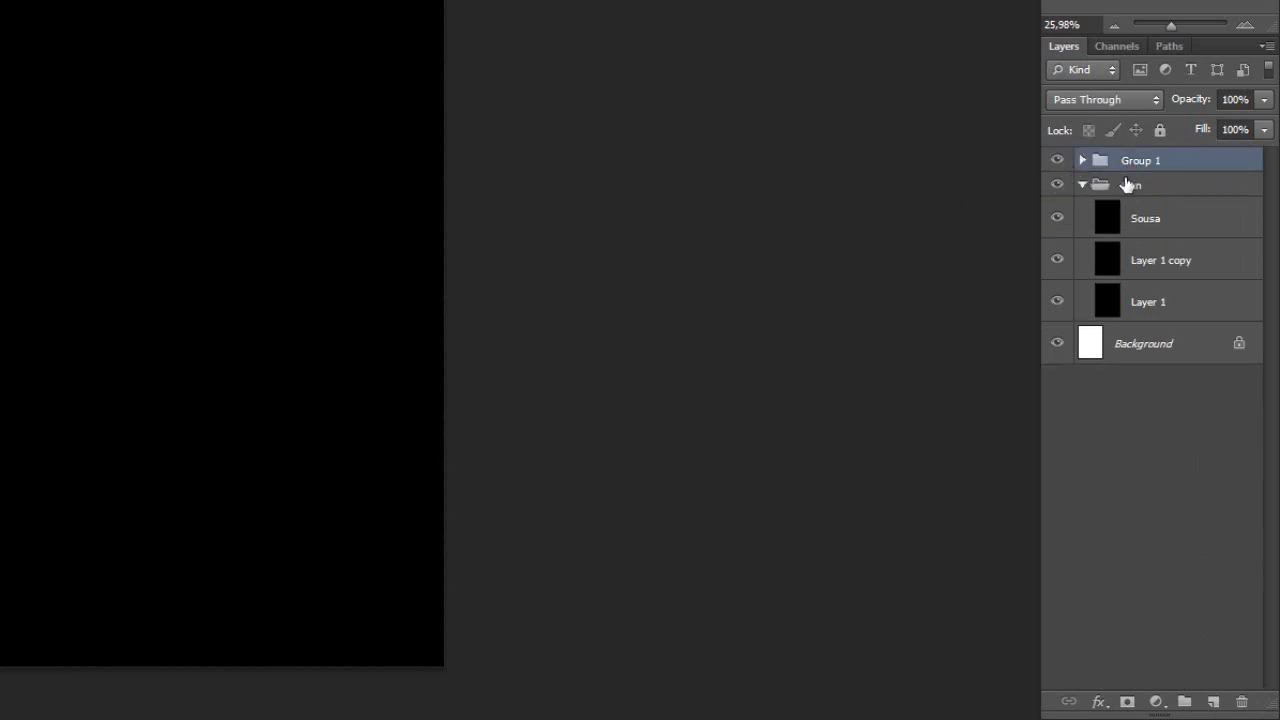
pyautogui.click(1057, 166)
pyautogui.click(1057, 166)
pyautogui.click(1082, 186)
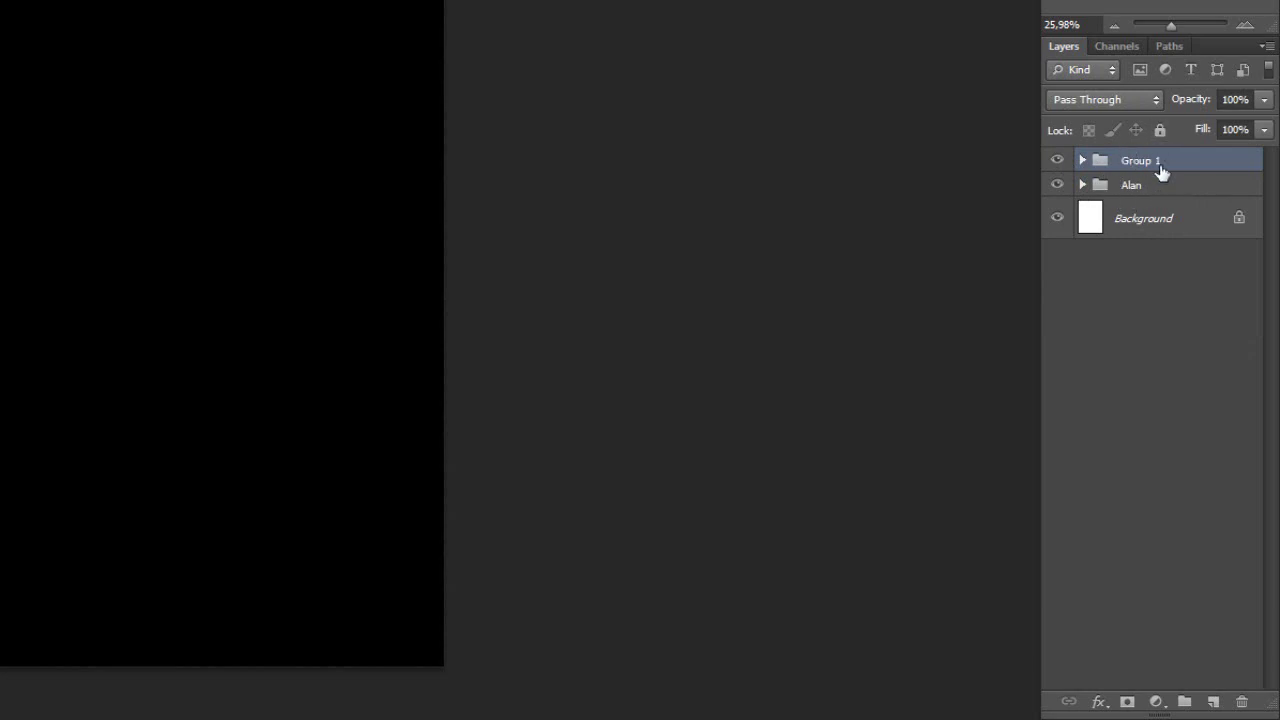
pyautogui.click(1081, 186)
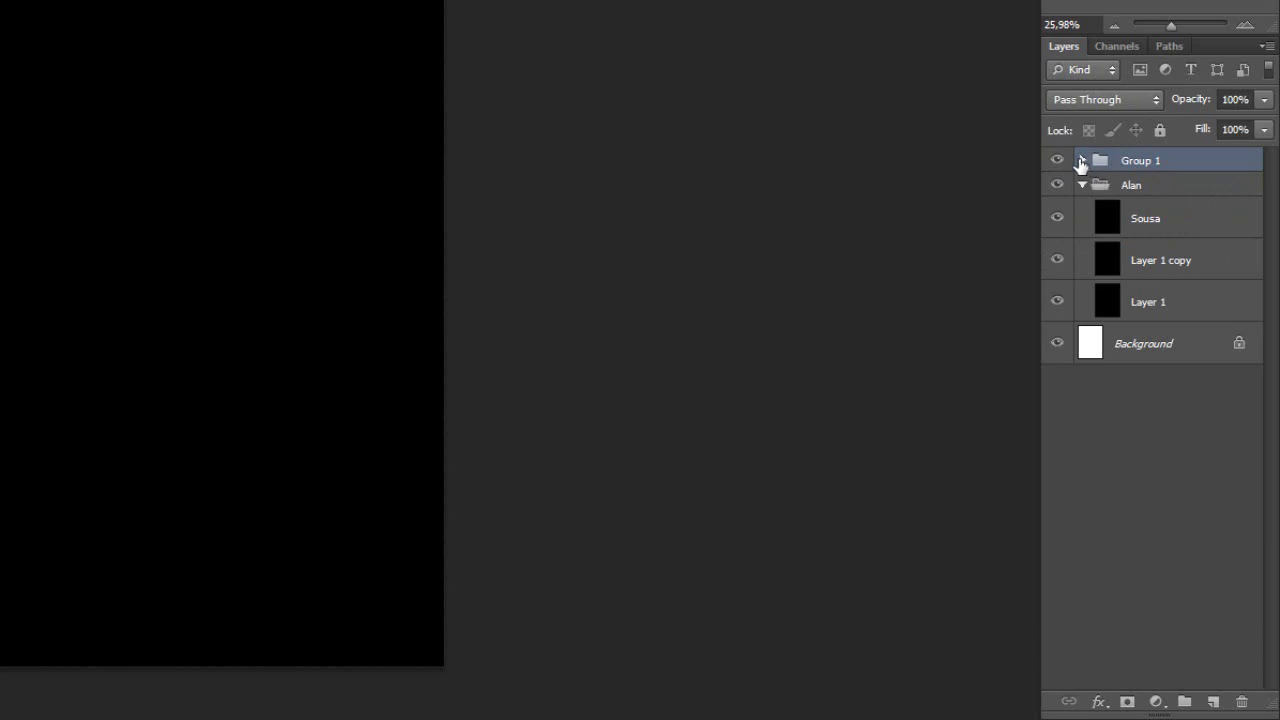
pyautogui.click(1081, 186)
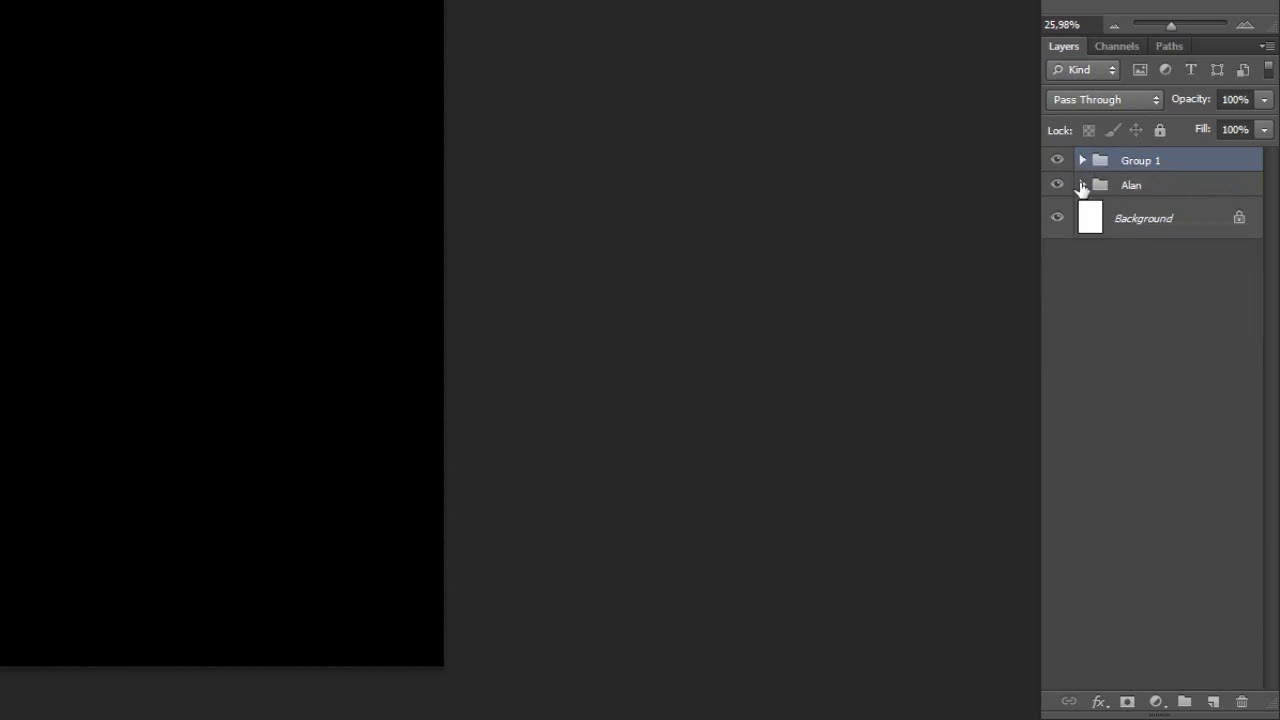
# Step: Expand the group of black layers, try nesting it in another group, and ungroup it again
pyautogui.click(1081, 186)
pyautogui.click(1152, 188)
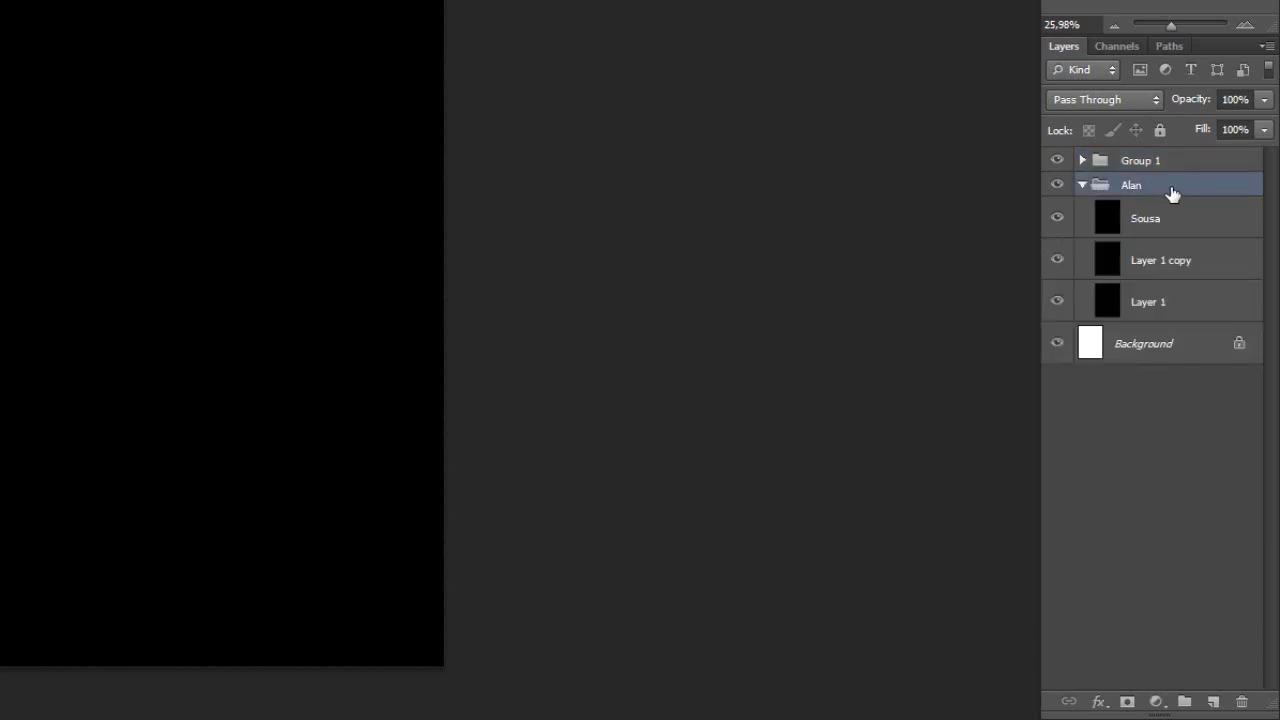
pyautogui.hotkey('ctrl', 'g')
pyautogui.hotkey('ctrl', 'shift', 'g')
# Step: Add a new empty layer above Group 1, collapse the group of black layers and hide both groups
pyautogui.click(1170, 163)
pyautogui.click(1213, 701)
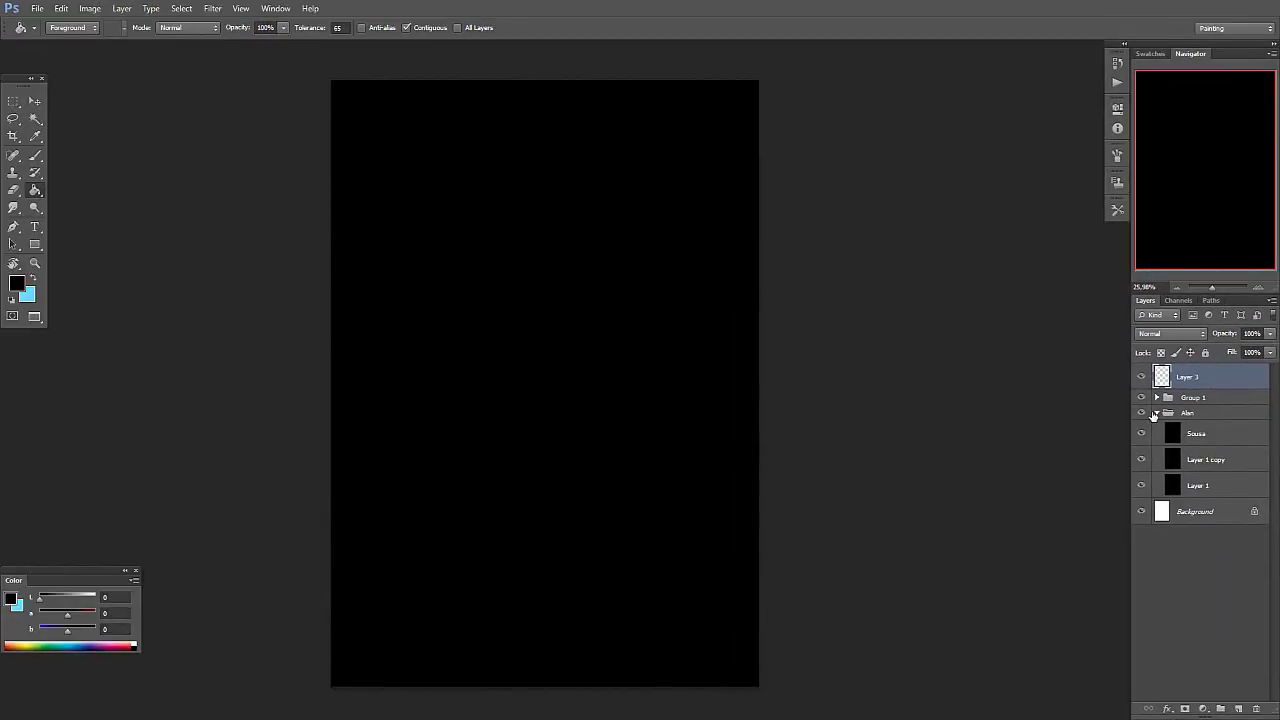
pyautogui.click(1156, 413)
pyautogui.click(1141, 413)
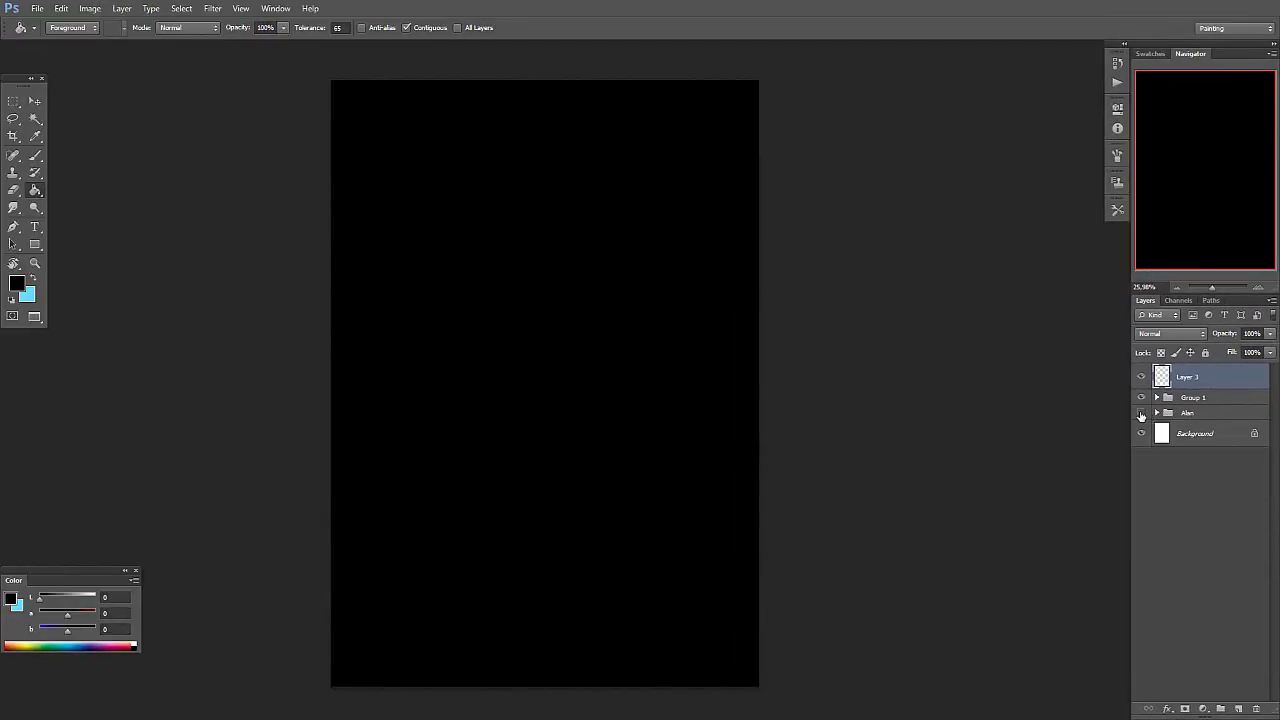
pyautogui.click(1141, 398)
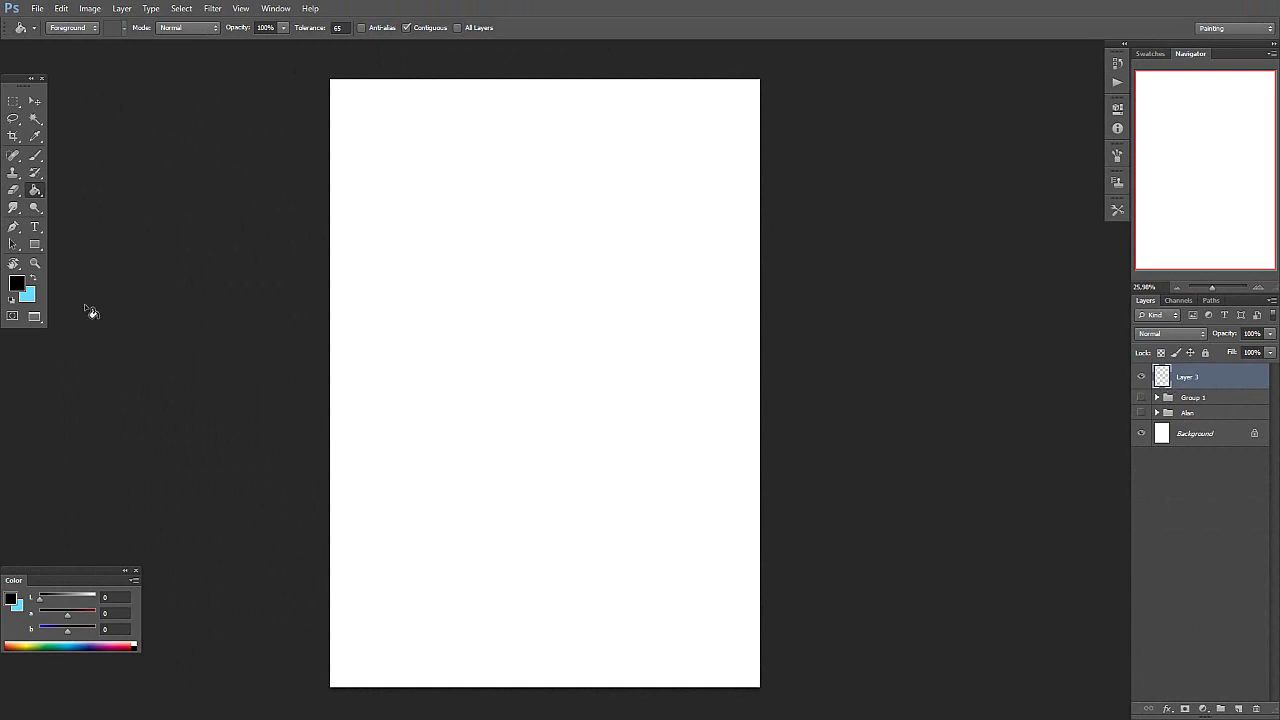
# Step: Draw a black circle slightly above the middle of the canvas with the Ellipse tool
pyautogui.click(34, 245)
pyautogui.rightClick(38, 245)
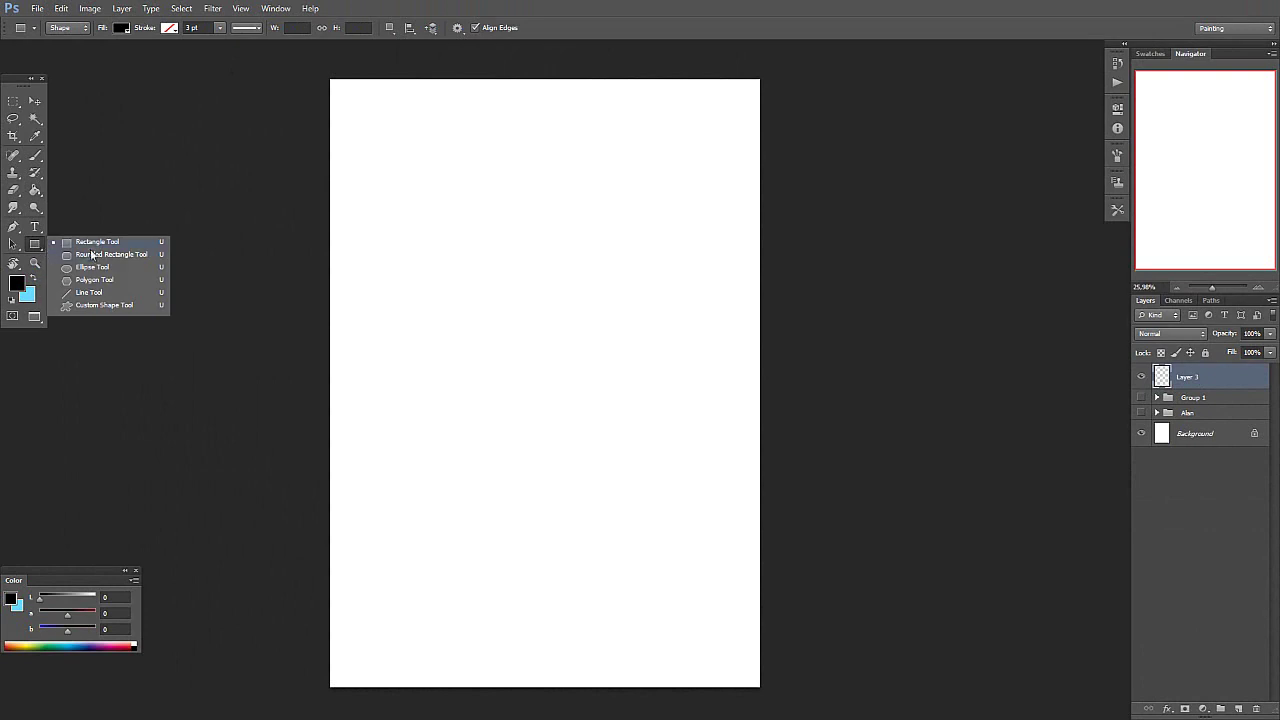
pyautogui.click(99, 268)
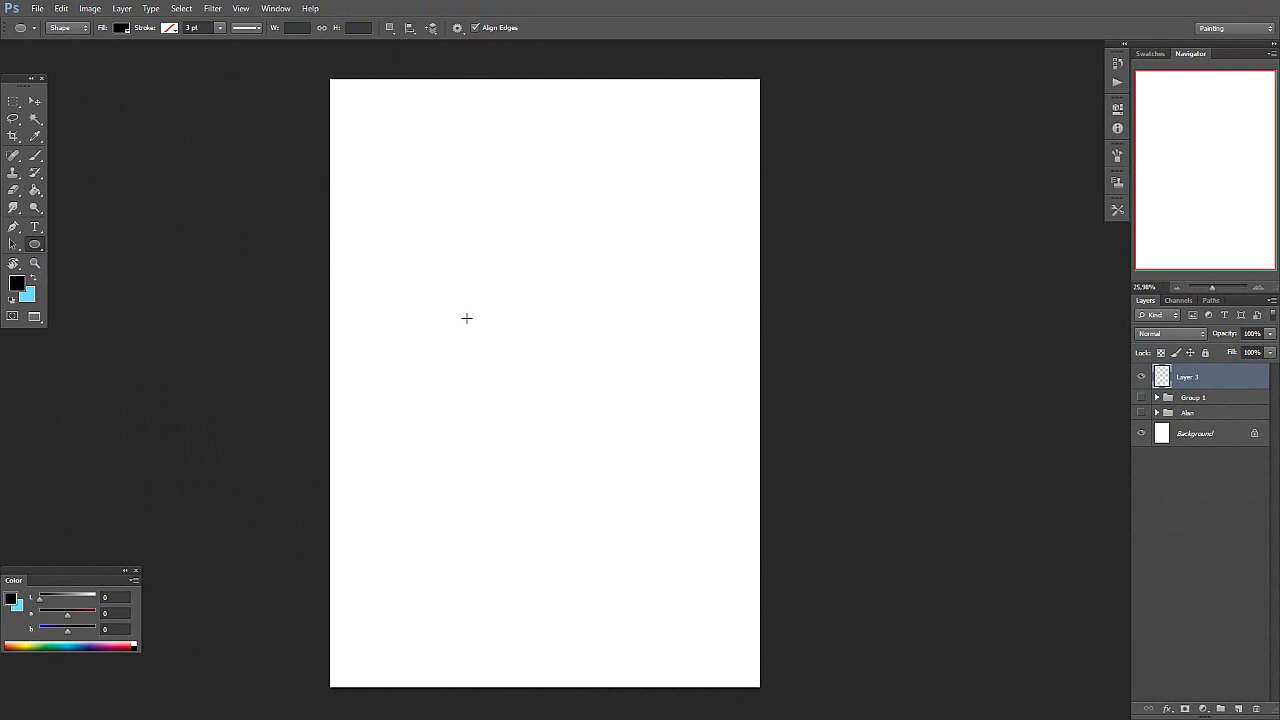
pyautogui.moveTo(460, 270); pyautogui.dragTo(612, 440)
# Step: Add a layer directly above Group 1 and draw a light blue square about 862 px wide, overlapping the circle's lower-right part
pyautogui.click(1230, 398)
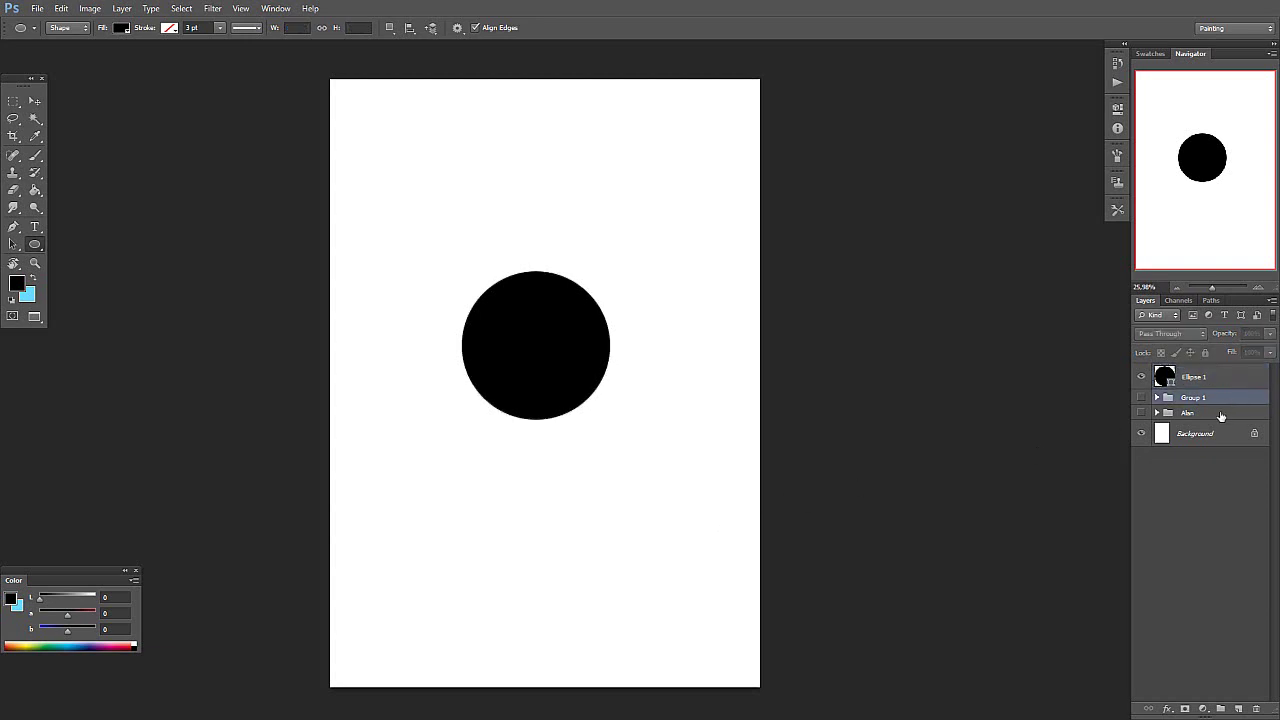
pyautogui.click(1238, 708)
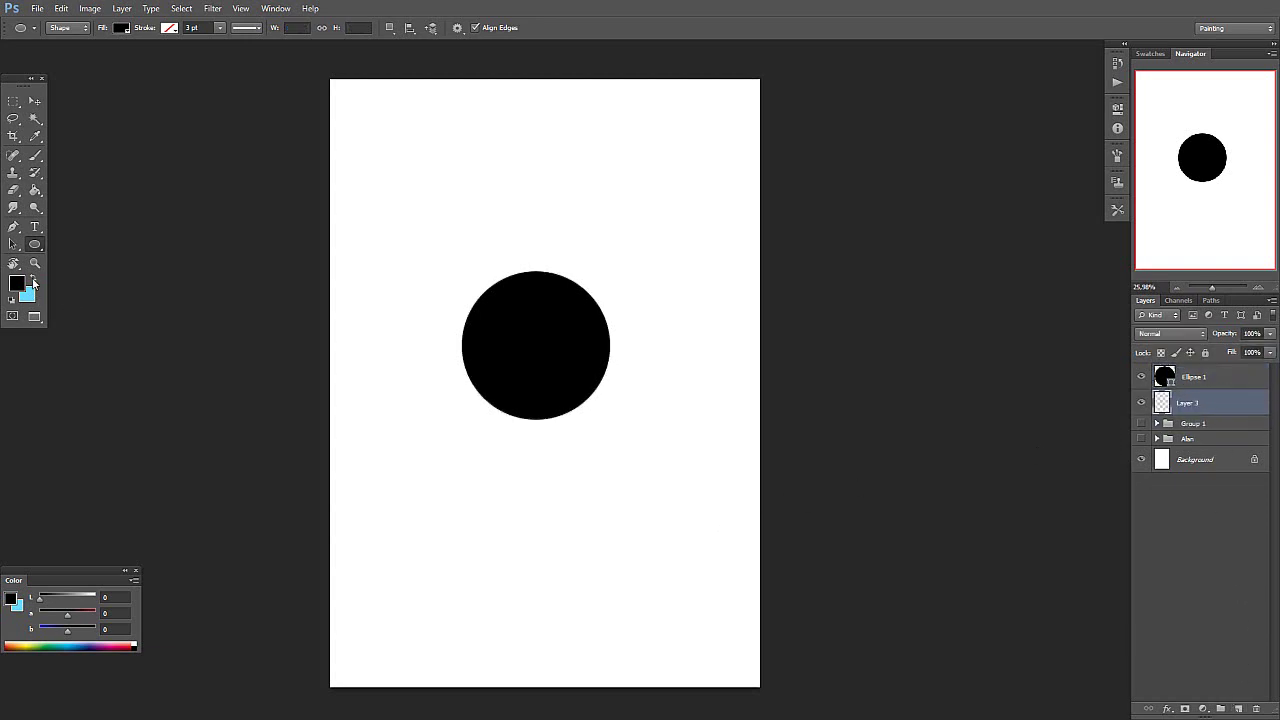
pyautogui.click(33, 280)
pyautogui.click(37, 248)
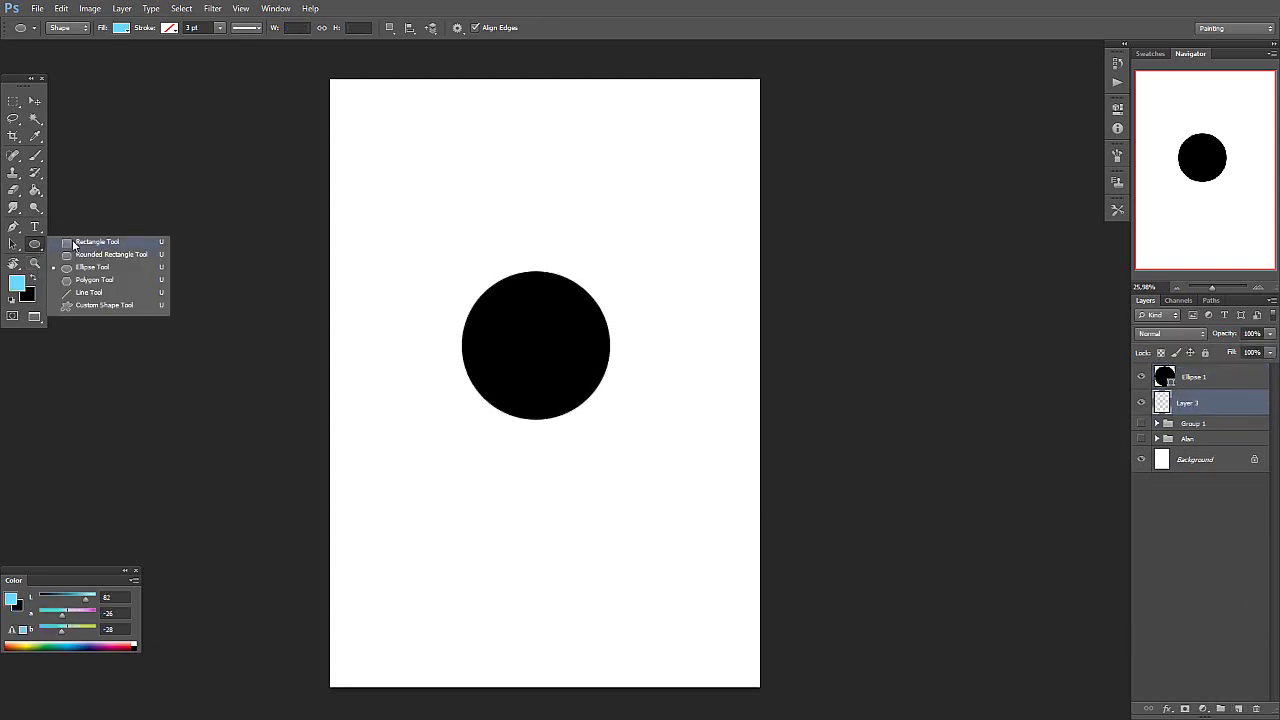
pyautogui.click(73, 245)
pyautogui.moveTo(536, 386); pyautogui.dragTo(688, 537)
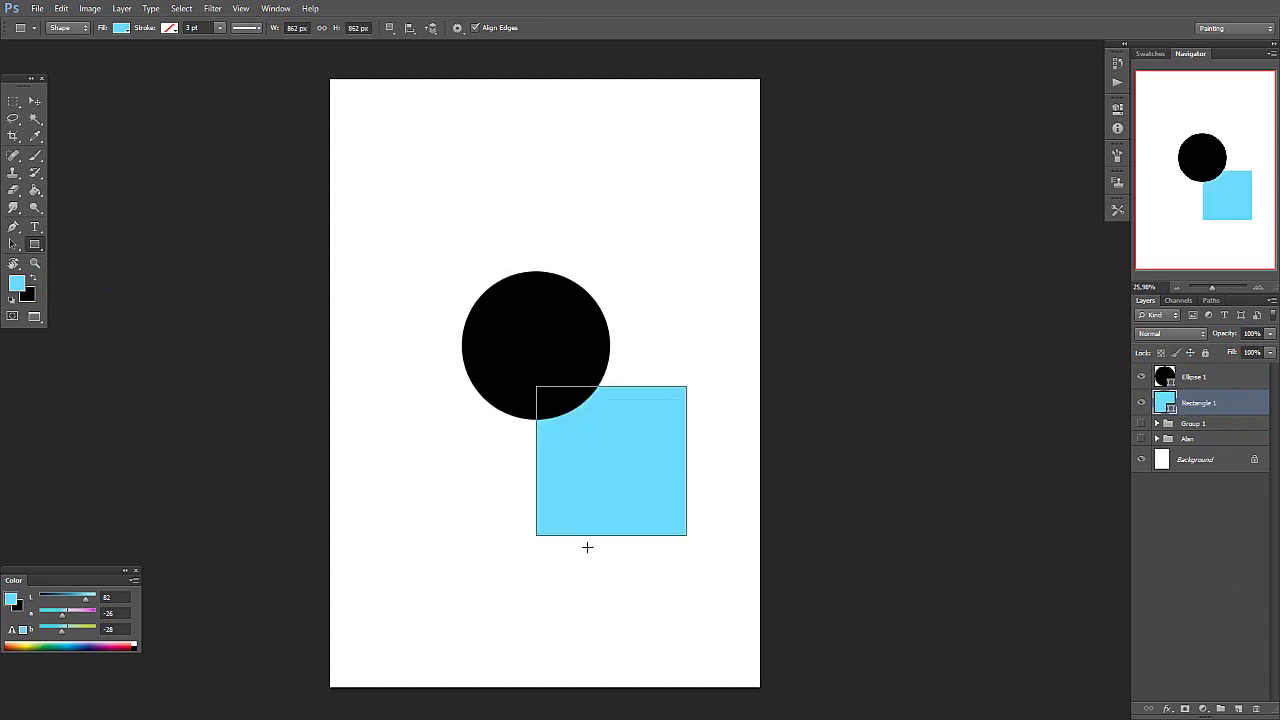
# Step: Select the black circle with the Move tool and shift it slightly down and to the left
pyautogui.press('v')
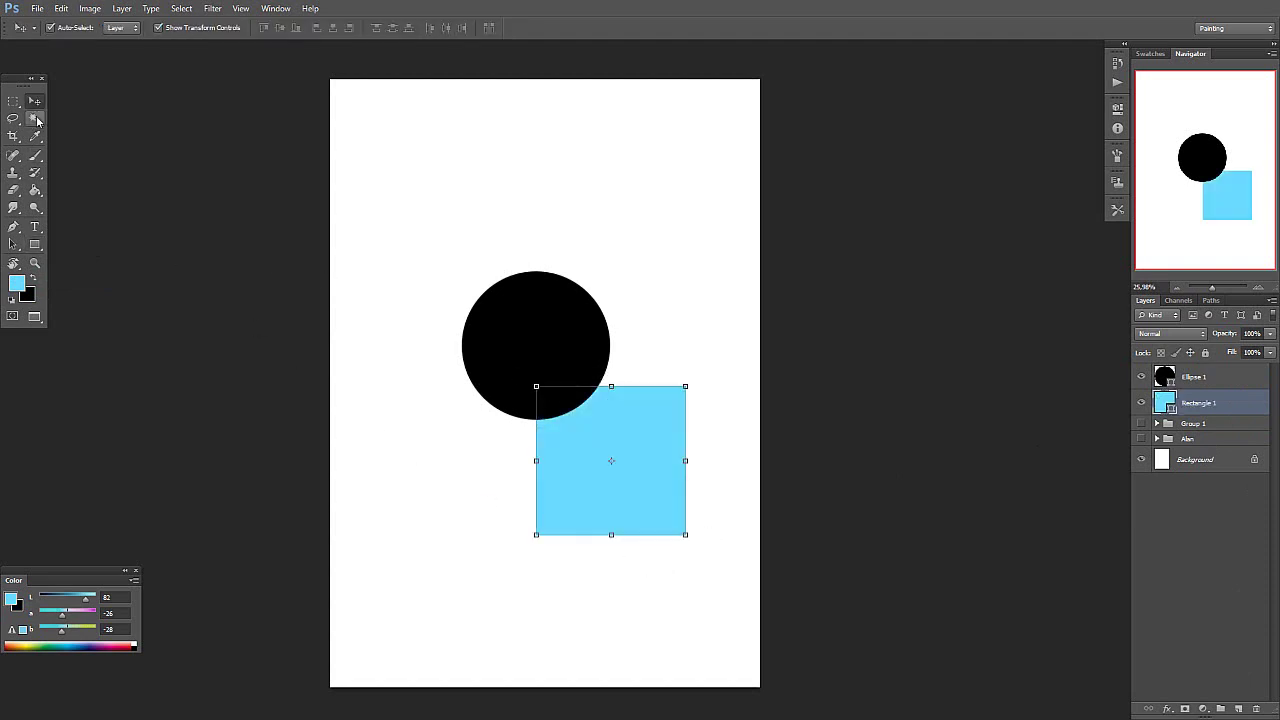
pyautogui.click(806, 430)
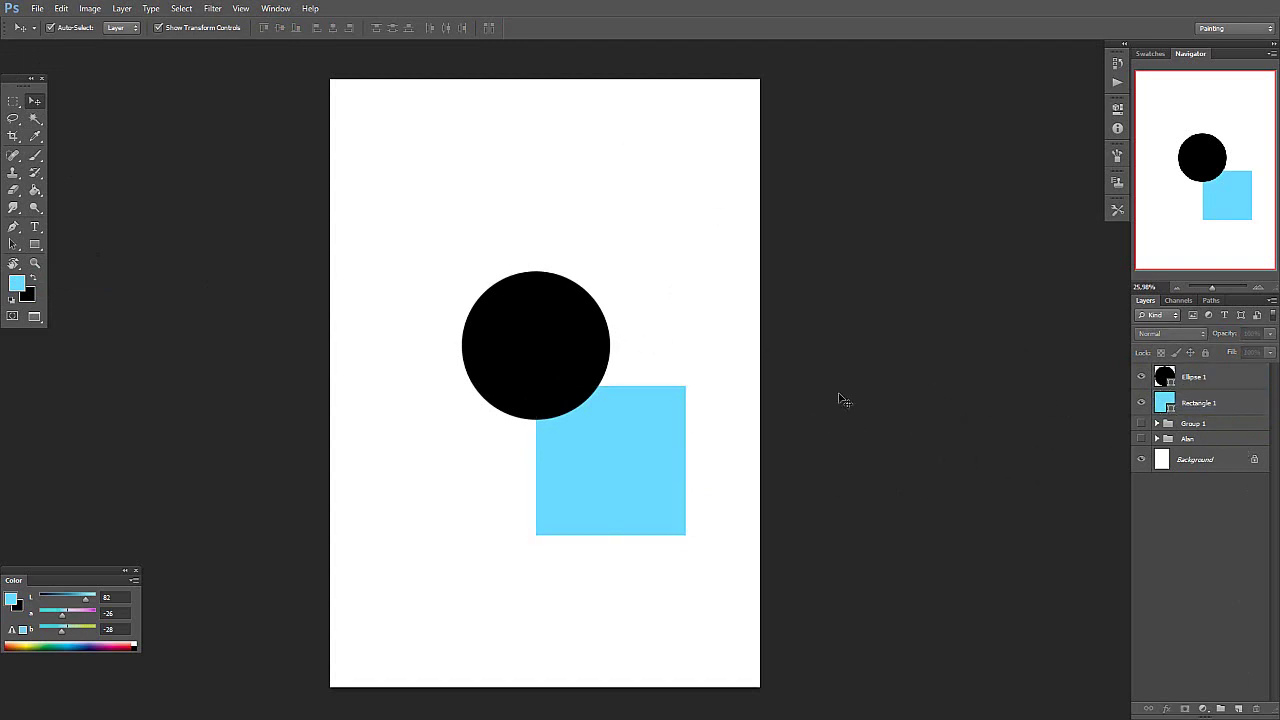
pyautogui.click(549, 351)
pyautogui.moveTo(574, 334); pyautogui.dragTo(548, 368)
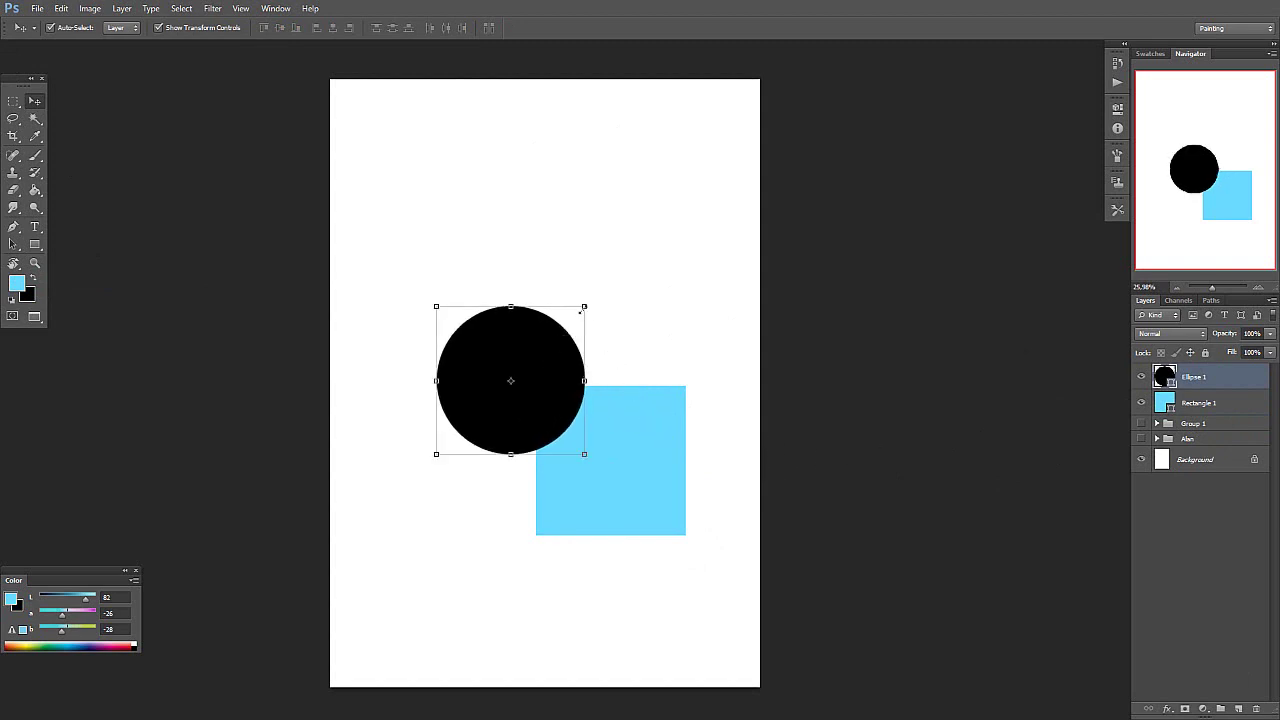
# Step: Enlarge the black circle proportionally and reposition it so it still overlaps the square's upper-left corner
pyautogui.moveTo(584, 305); pyautogui.dragTo(611, 287)
pyautogui.press('Return')
pyautogui.moveTo(543, 369); pyautogui.dragTo(516, 325)
pyautogui.moveTo(531, 390); pyautogui.dragTo(514, 382)
pyautogui.moveTo(542, 331); pyautogui.dragTo(529, 382)
pyautogui.press('Return')
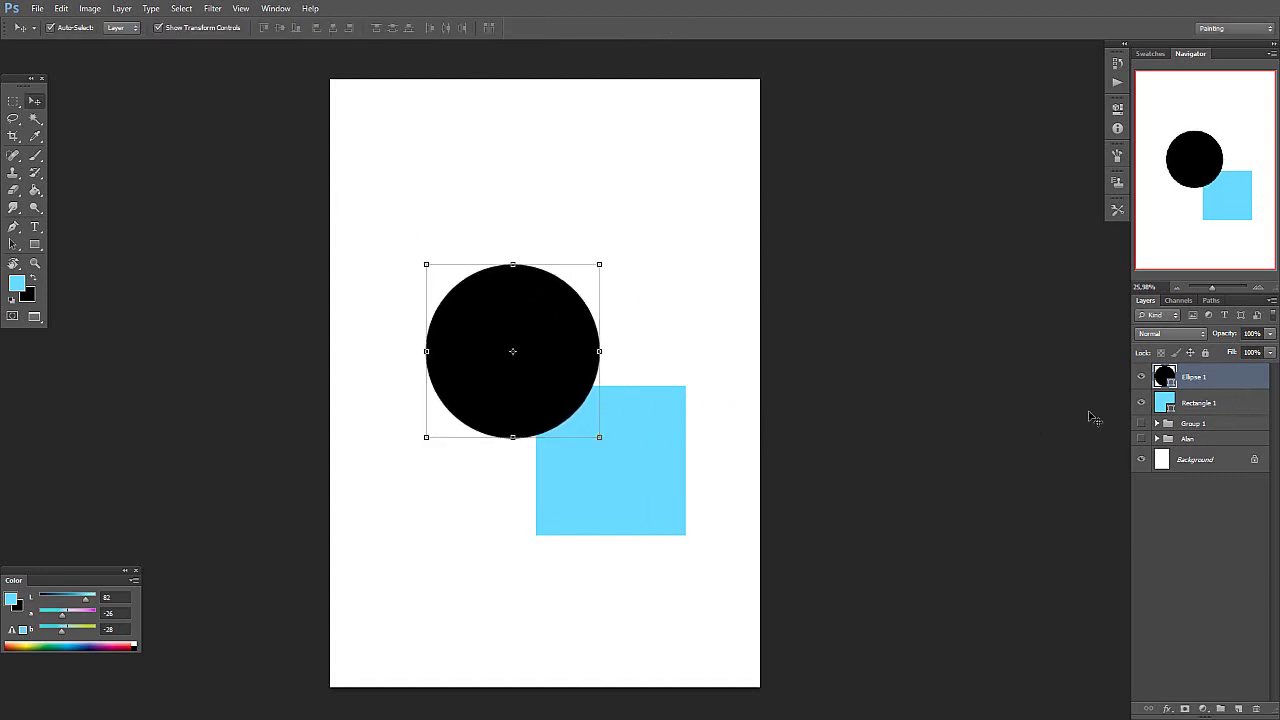
# Step: Shift the circle further over the square and move the Rectangle 1 layer above Ellipse 1 in the stack
pyautogui.click(1208, 408)
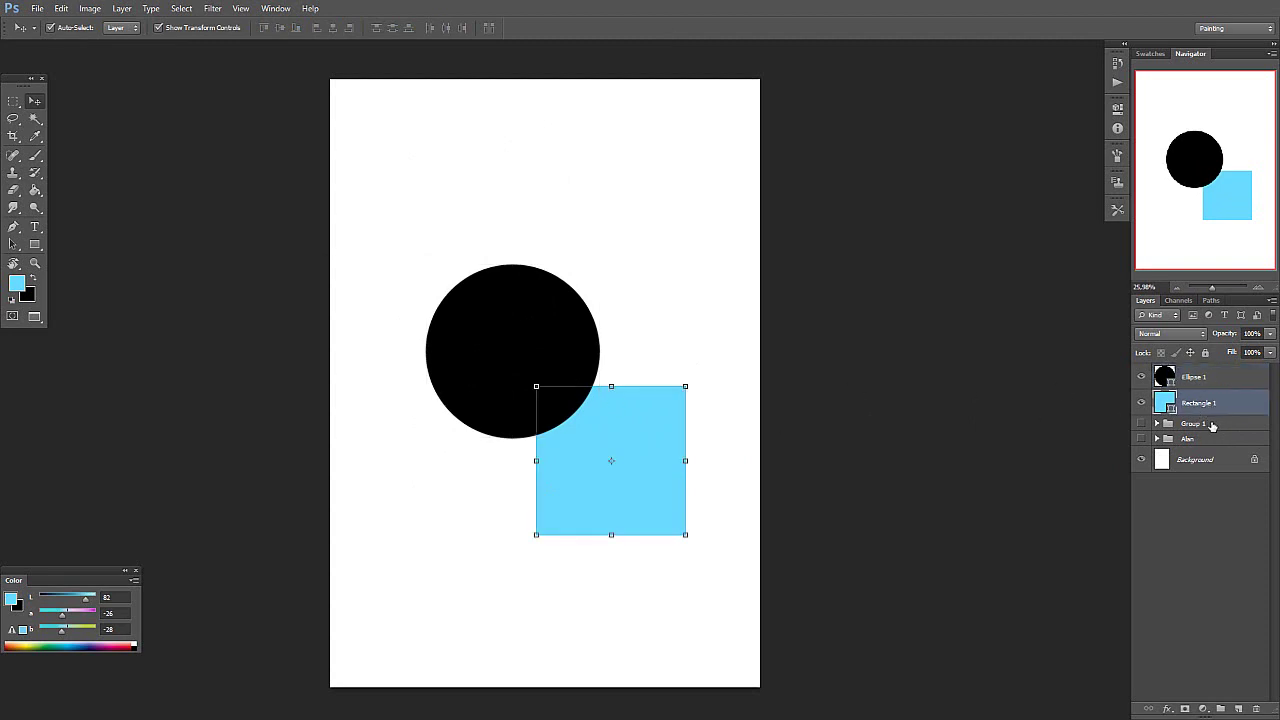
pyautogui.moveTo(529, 356); pyautogui.dragTo(552, 380)
pyautogui.moveTo(1231, 404); pyautogui.dragTo(1214, 374)
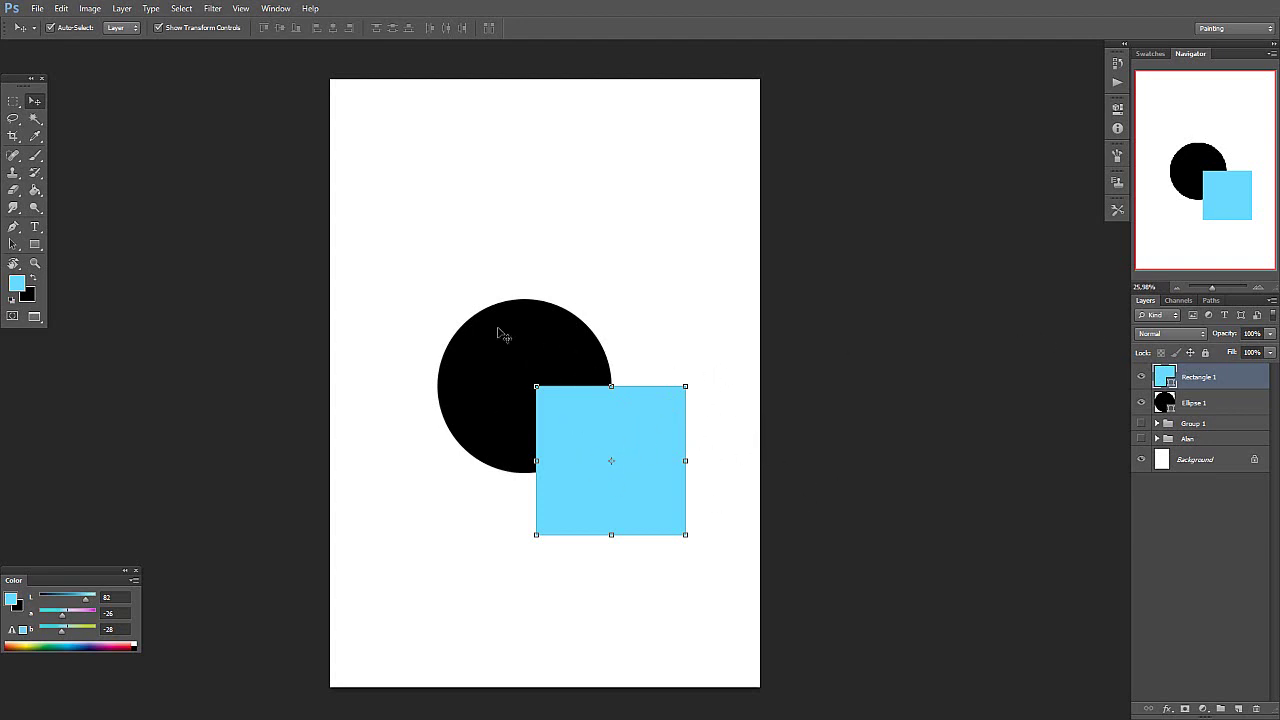
pyautogui.click(692, 405)
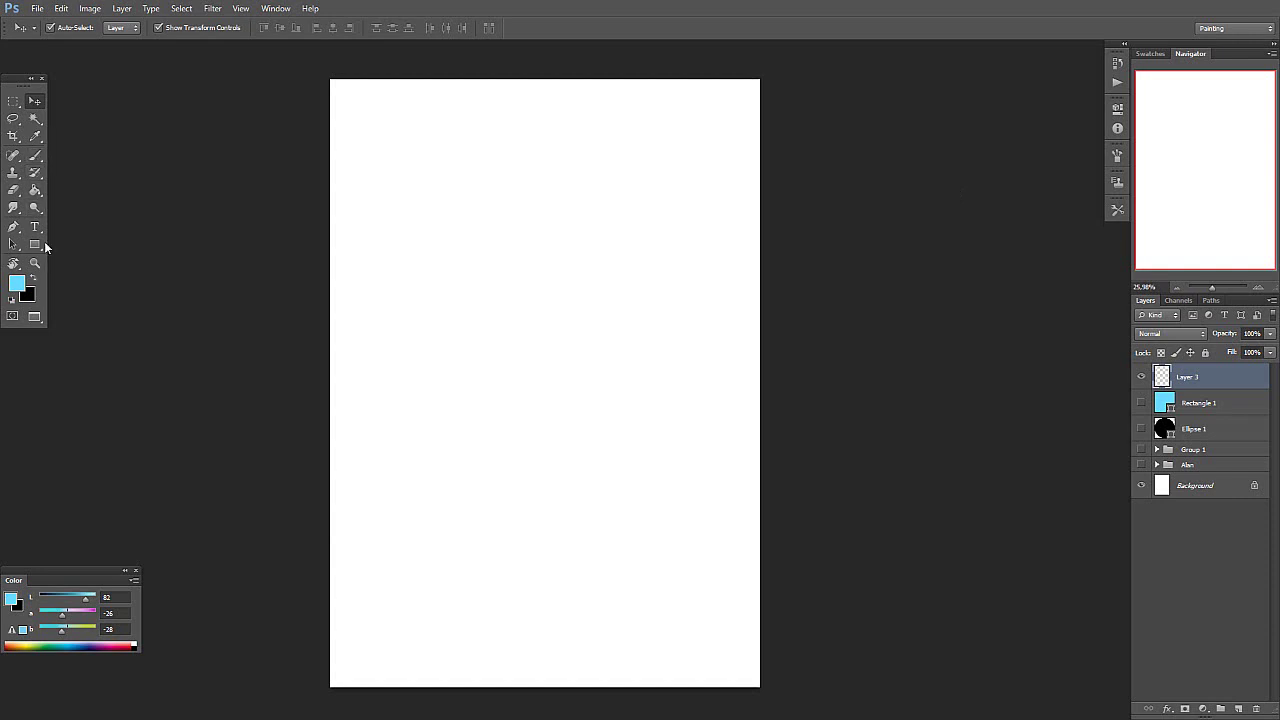
# Step: Paint a closed, light blue cube-like outline on the empty Layer 3 with the Brush tool at 46 px
pyautogui.click(35, 156)
pyautogui.rightClick(681, 334)
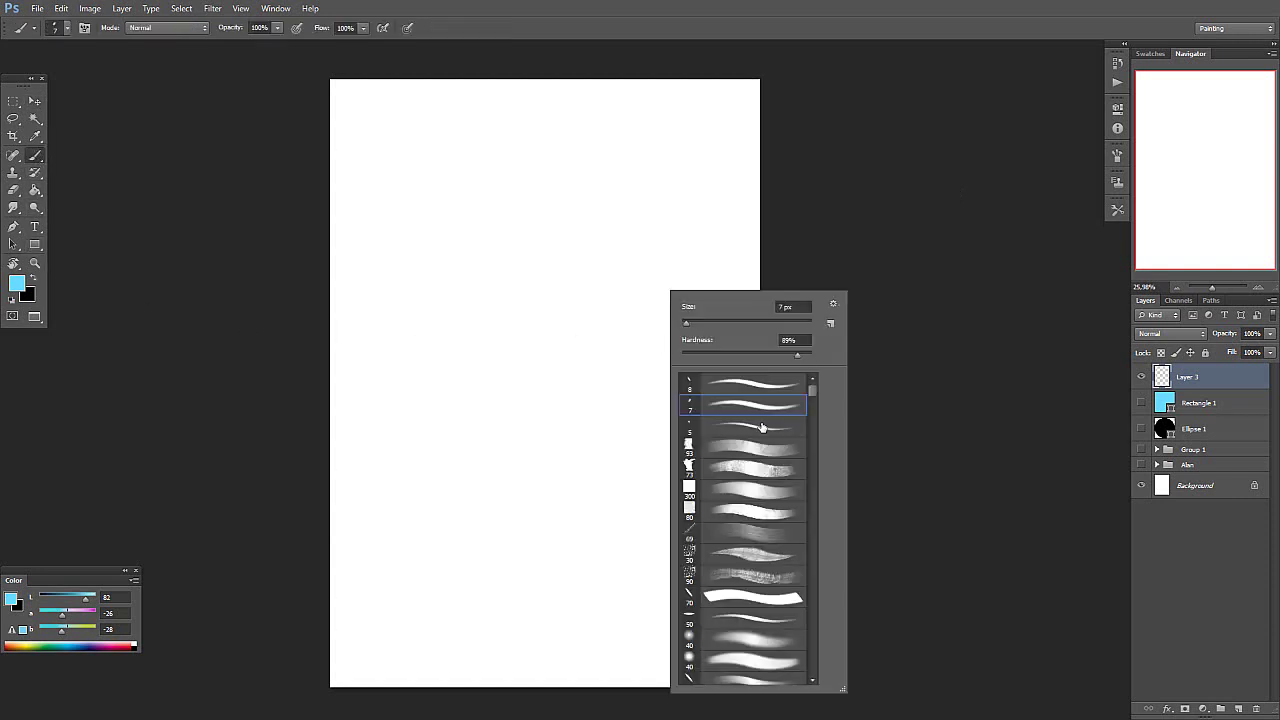
pyautogui.moveTo(698, 326); pyautogui.dragTo(711, 324)
pyautogui.click(30, 281)
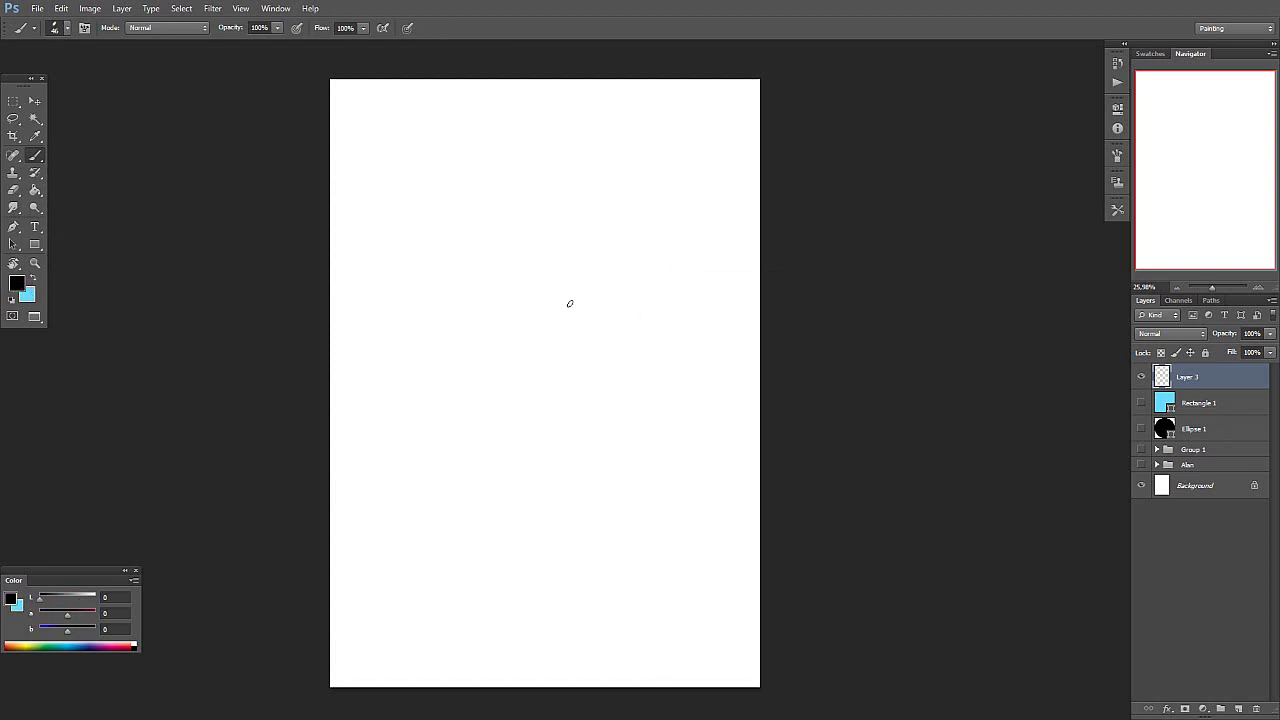
pyautogui.click(30, 280)
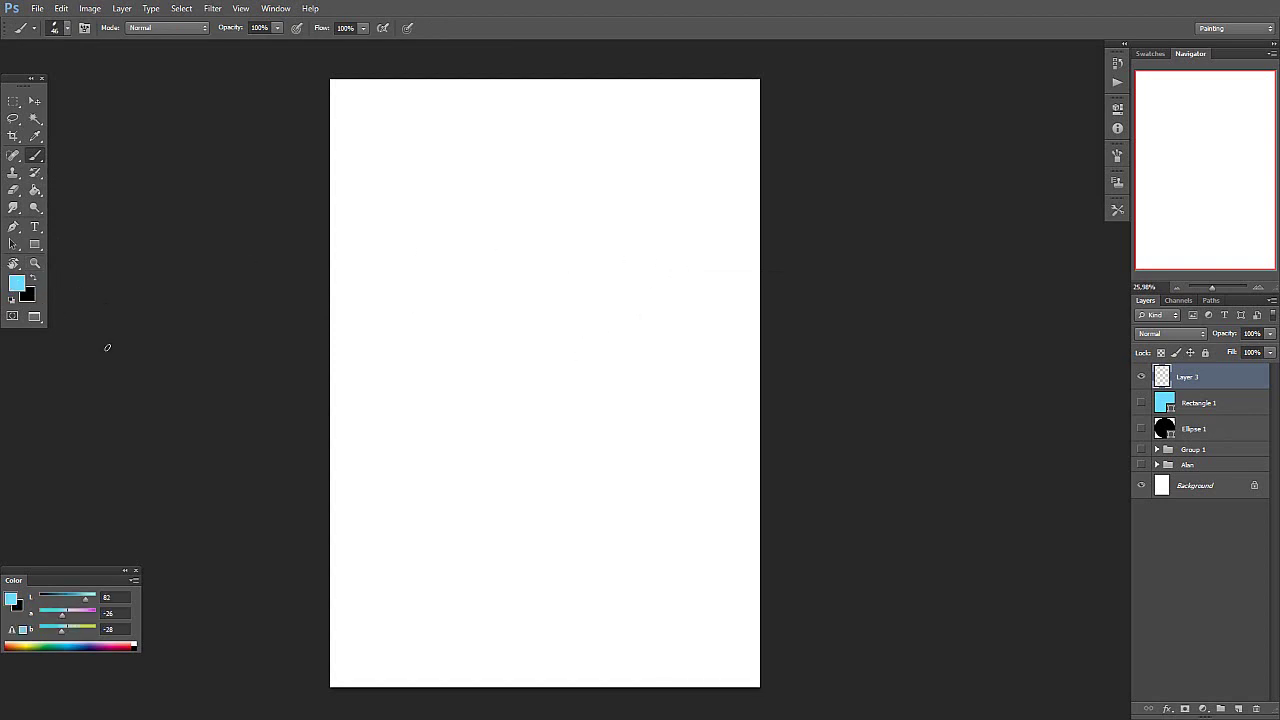
pyautogui.moveTo(478, 258); pyautogui.dragTo(476, 390)
pyautogui.moveTo(479, 261)
pyautogui.mouseDown()
pyautogui.moveTo(526, 226)
pyautogui.moveTo(652, 226)
pyautogui.moveTo(648, 314)
pyautogui.moveTo(600, 375)
pyautogui.mouseUp()
pyautogui.moveTo(476, 389); pyautogui.dragTo(597, 380)
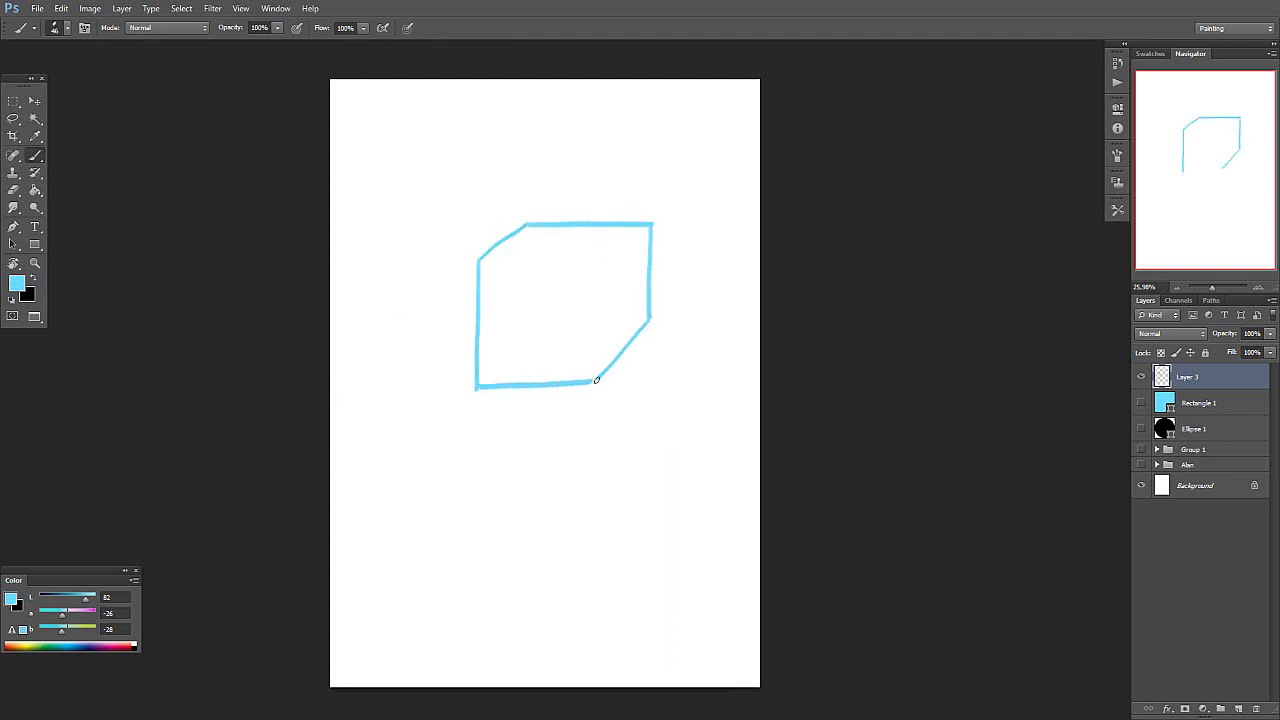
# Step: Fill the inside of the brushed outline with the same light blue using the Paint Bucket
pyautogui.click(35, 189)
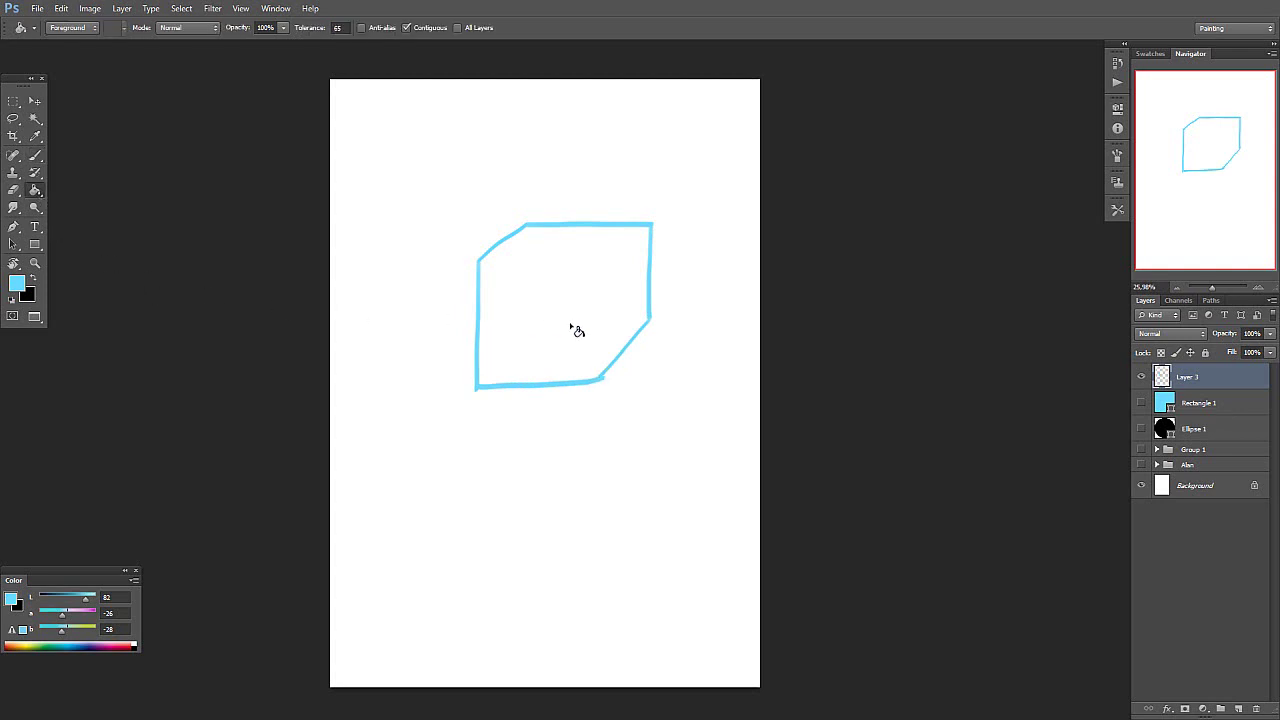
pyautogui.click(575, 330)
pyautogui.click(606, 320)
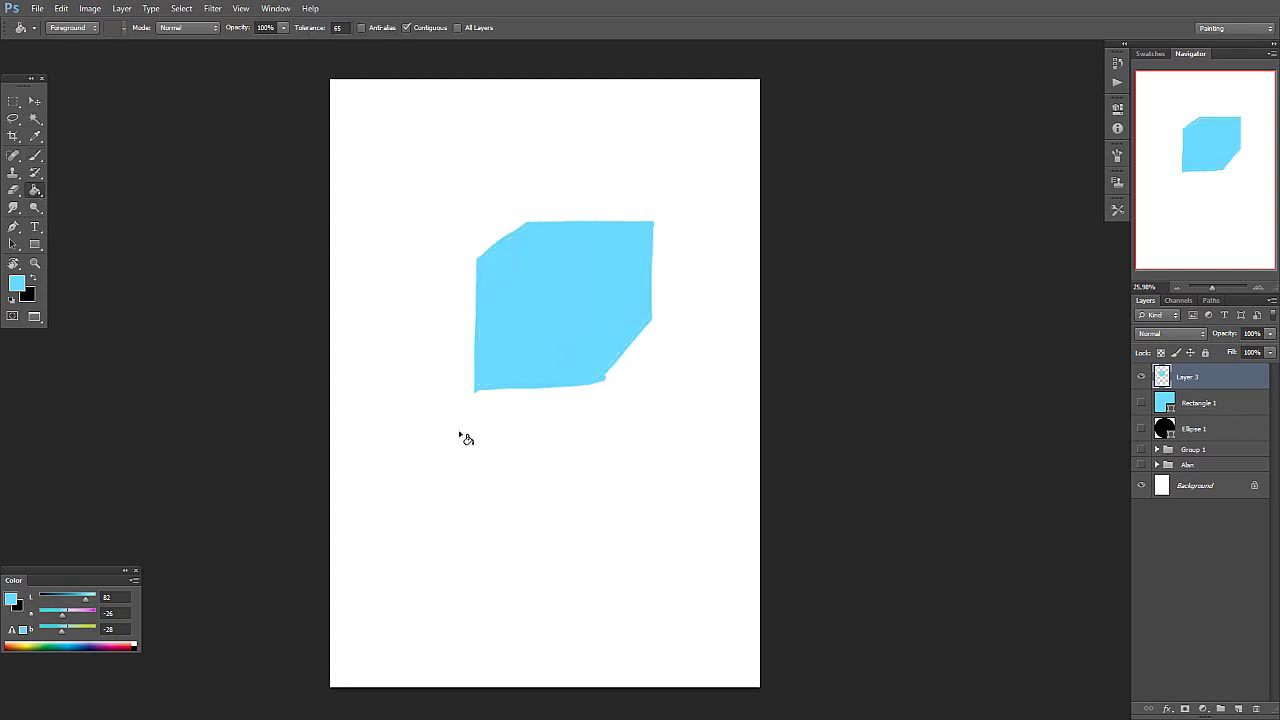
# Step: Enlarge the filled blue shape with the transform handles and place it nearer the middle of the canvas
pyautogui.click(35, 101)
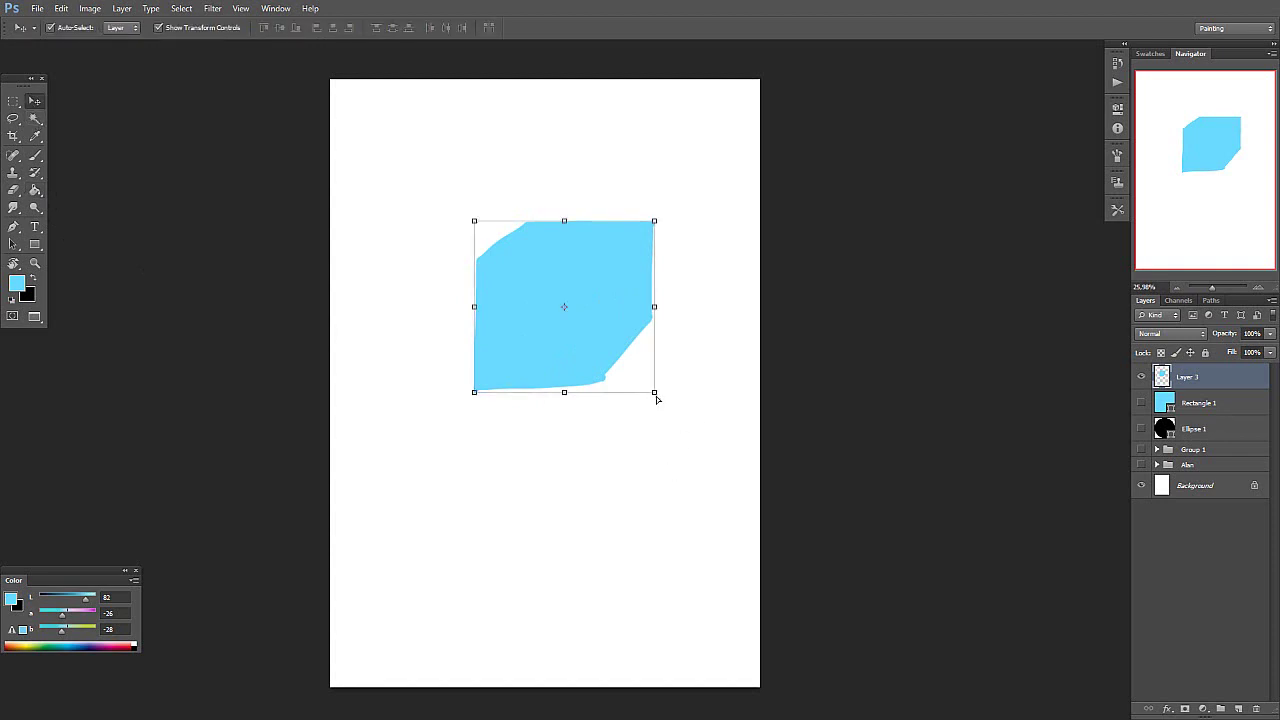
pyautogui.moveTo(657, 398); pyautogui.dragTo(617, 423)
pyautogui.press('Return')
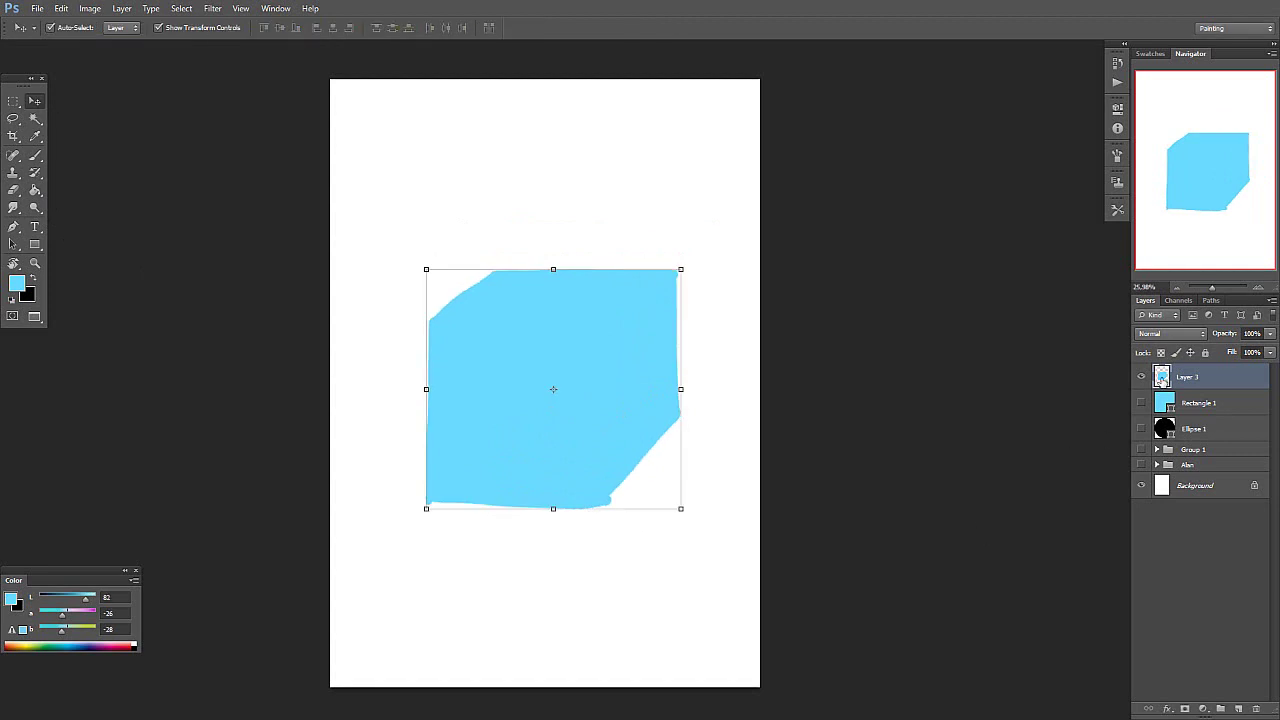
# Step: Toggle Layer 3's visibility off and on, and rename the layer CUBO
pyautogui.click(1141, 378)
pyautogui.click(1141, 378)
pyautogui.click(1141, 377)
pyautogui.click(1141, 377)
pyautogui.doubleClick(1188, 377)
pyautogui.write('c')
pyautogui.press('Return')
# Step: Show the Rectangle 1 layer briefly to compare it with the CUBO layer, and hide it again
pyautogui.click(1190, 402)
pyautogui.click(1141, 403)
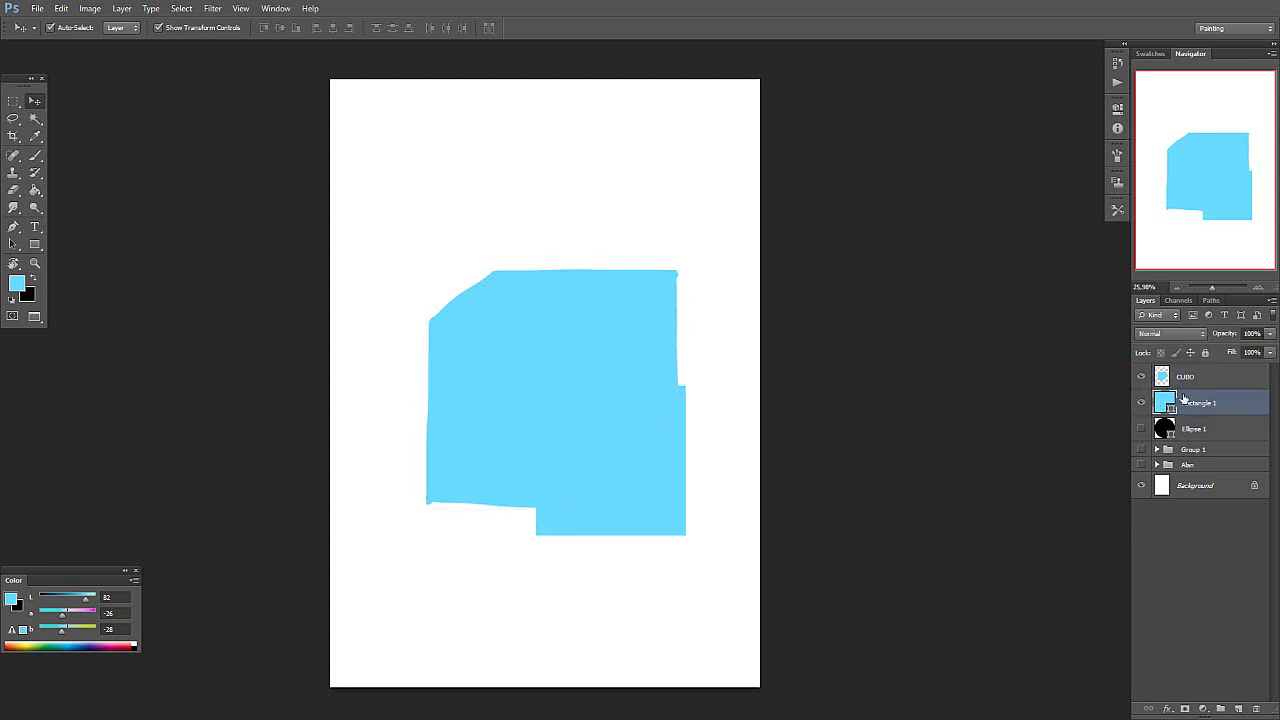
pyautogui.click(1141, 403)
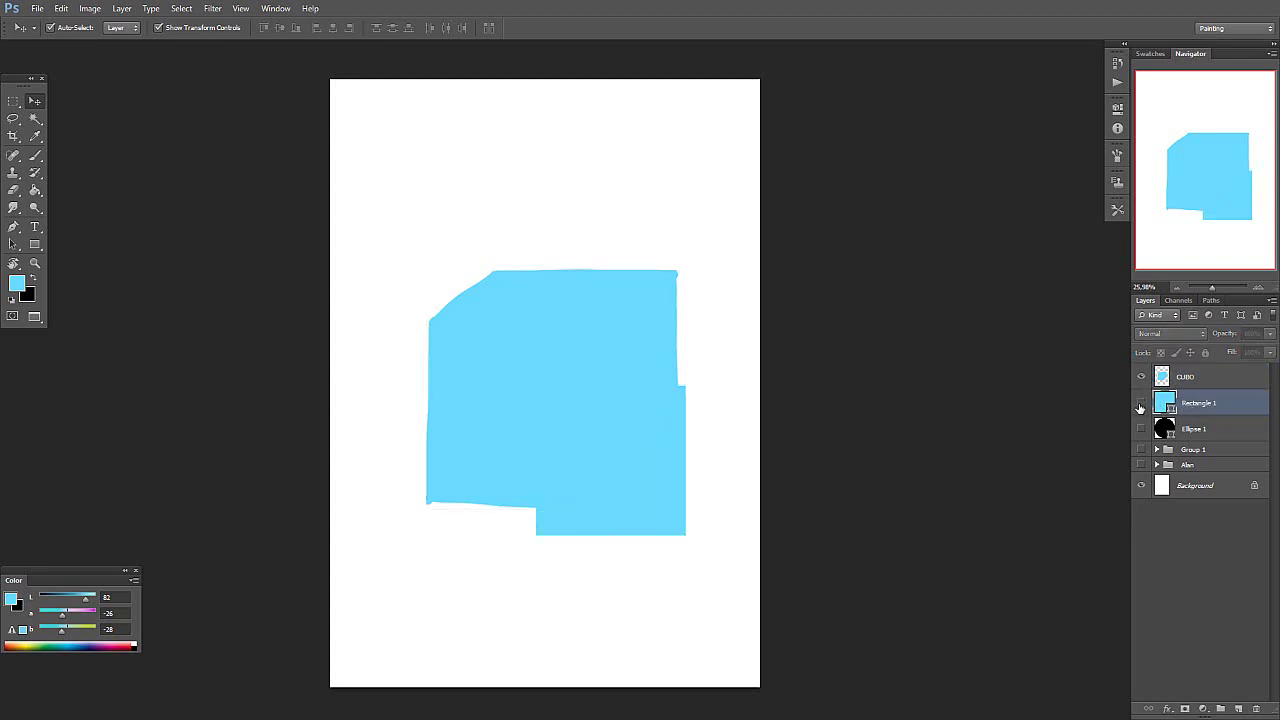
# Step: Lock the transparent pixels of the CUBO layer and hide the Background layer
pyautogui.click(1200, 379)
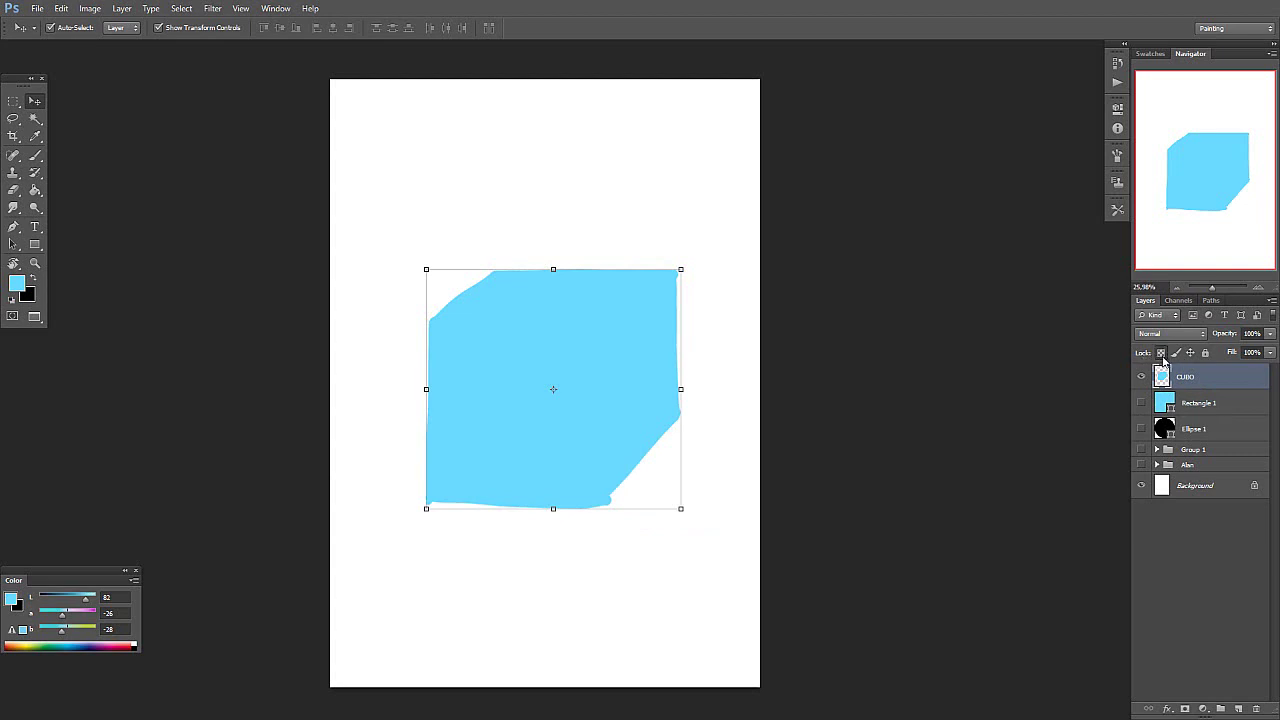
pyautogui.click(1162, 356)
pyautogui.click(1141, 486)
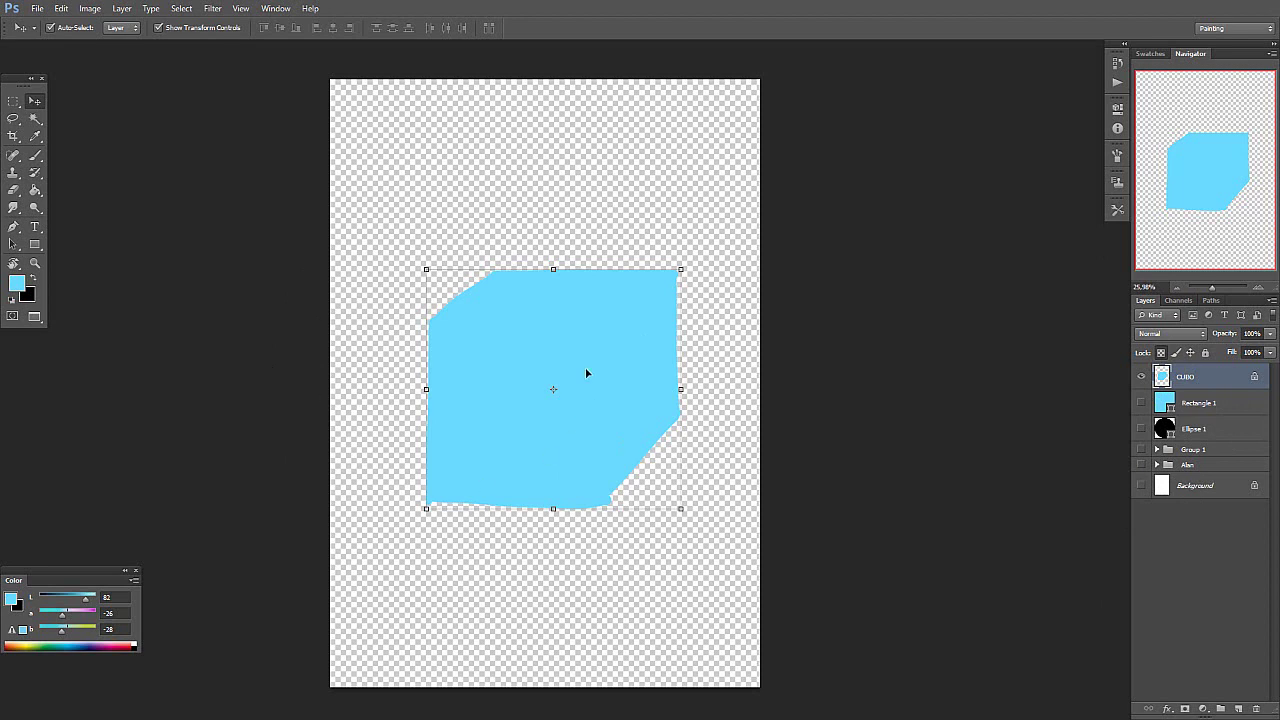
# Step: Move the blue shape around the canvas with its transparency locked, and show the Background layer again
pyautogui.moveTo(586, 371); pyautogui.dragTo(566, 400)
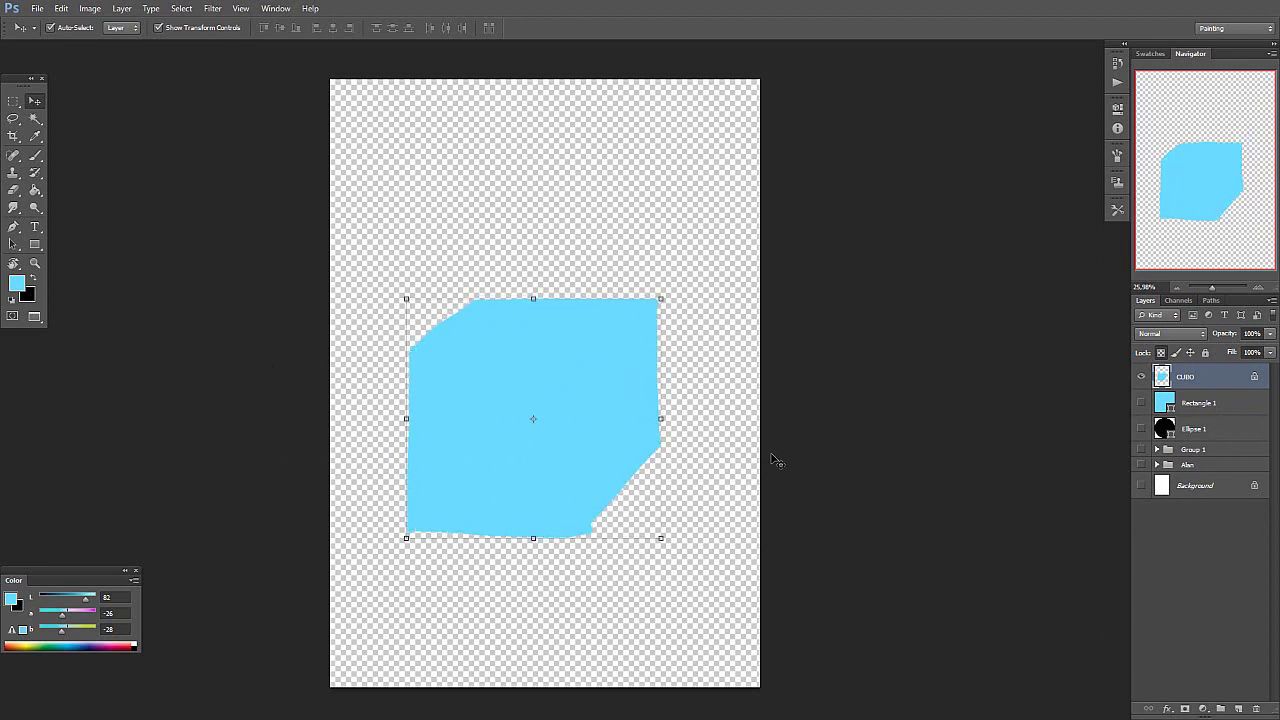
pyautogui.moveTo(585, 346); pyautogui.dragTo(613, 294)
pyautogui.moveTo(576, 407); pyautogui.dragTo(602, 420)
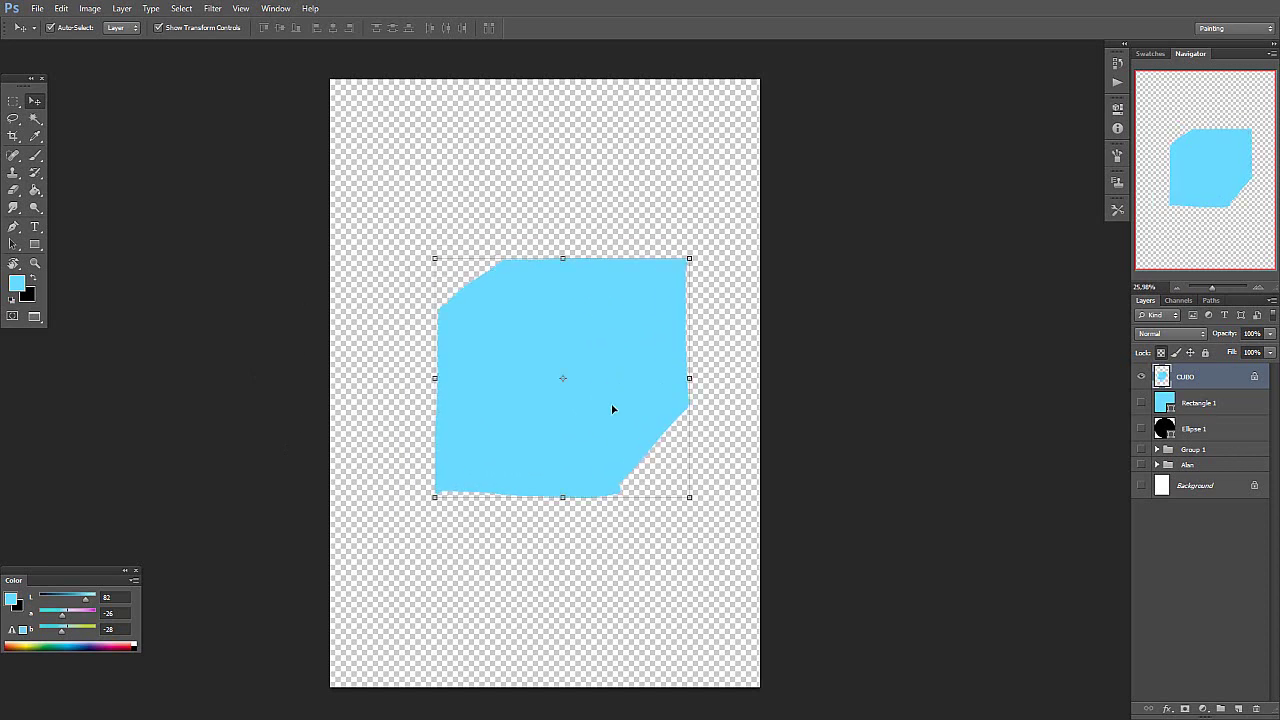
pyautogui.click(1140, 486)
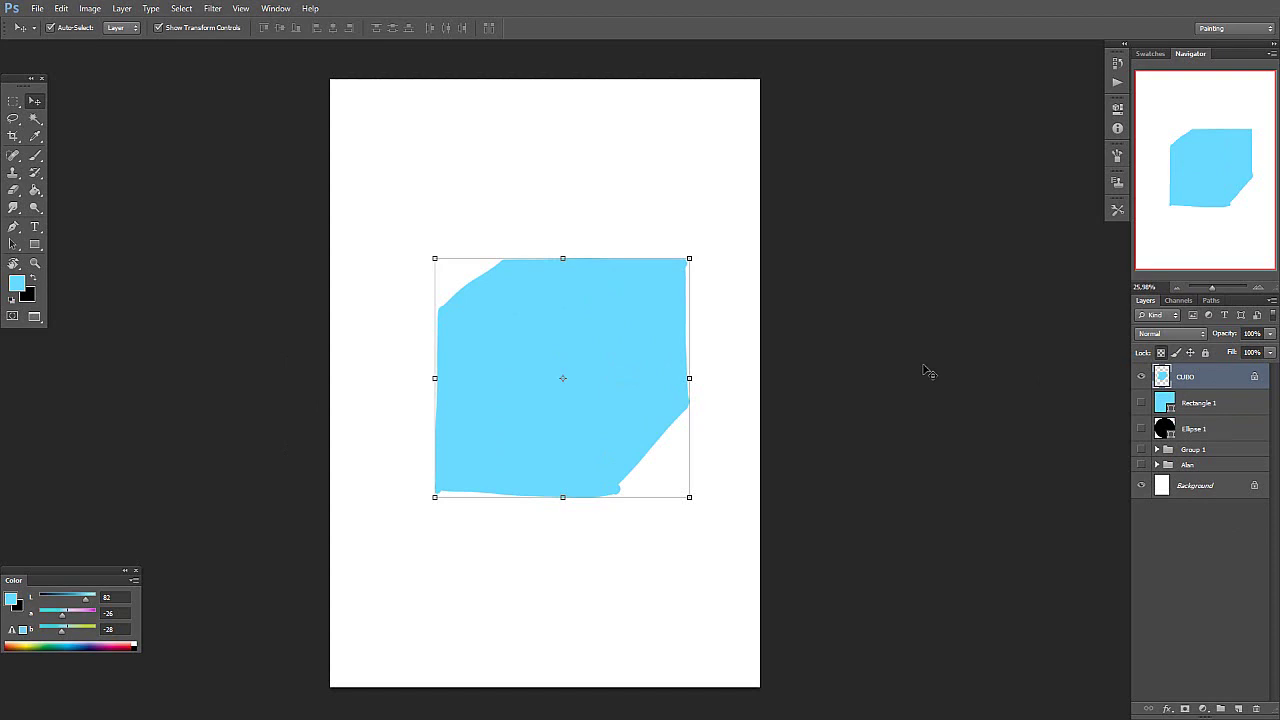
# Step: Set the foreground colour to a darker blue, Lab 60, -22, -29
pyautogui.click(34, 276)
pyautogui.click(16, 283)
pyautogui.click(28, 294)
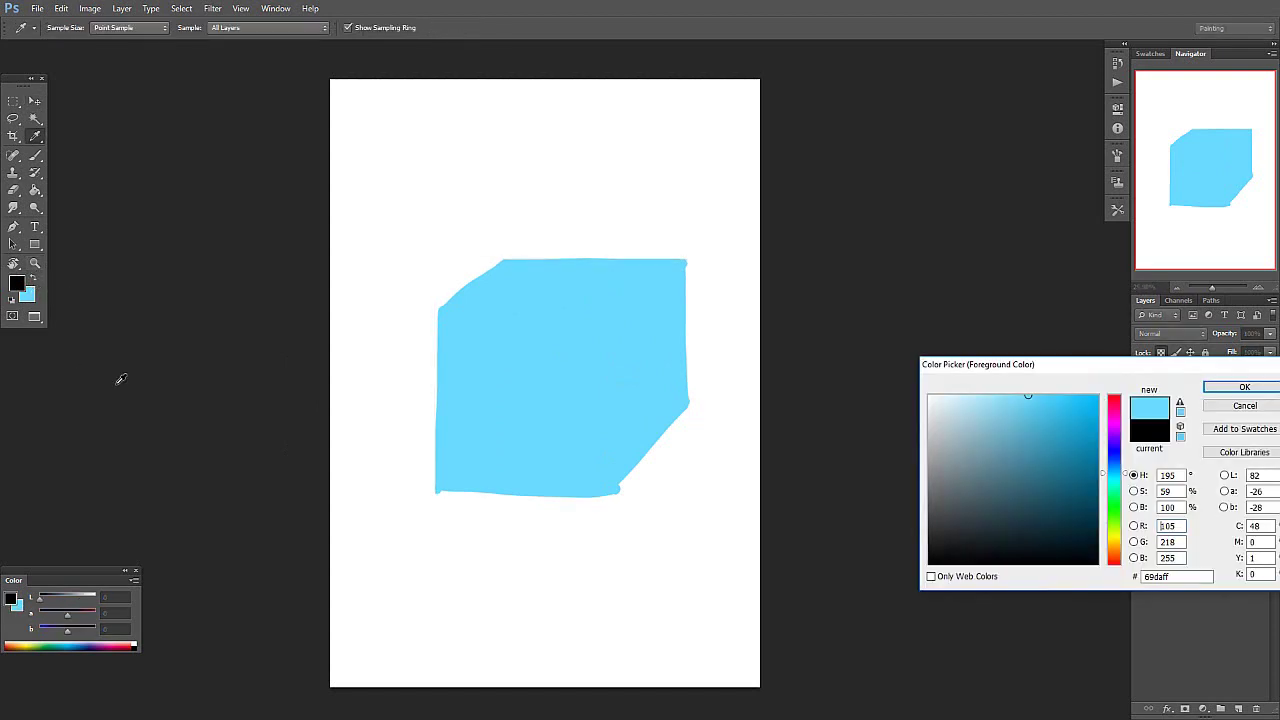
pyautogui.click(1059, 435)
pyautogui.click(1240, 387)
pyautogui.press('v')
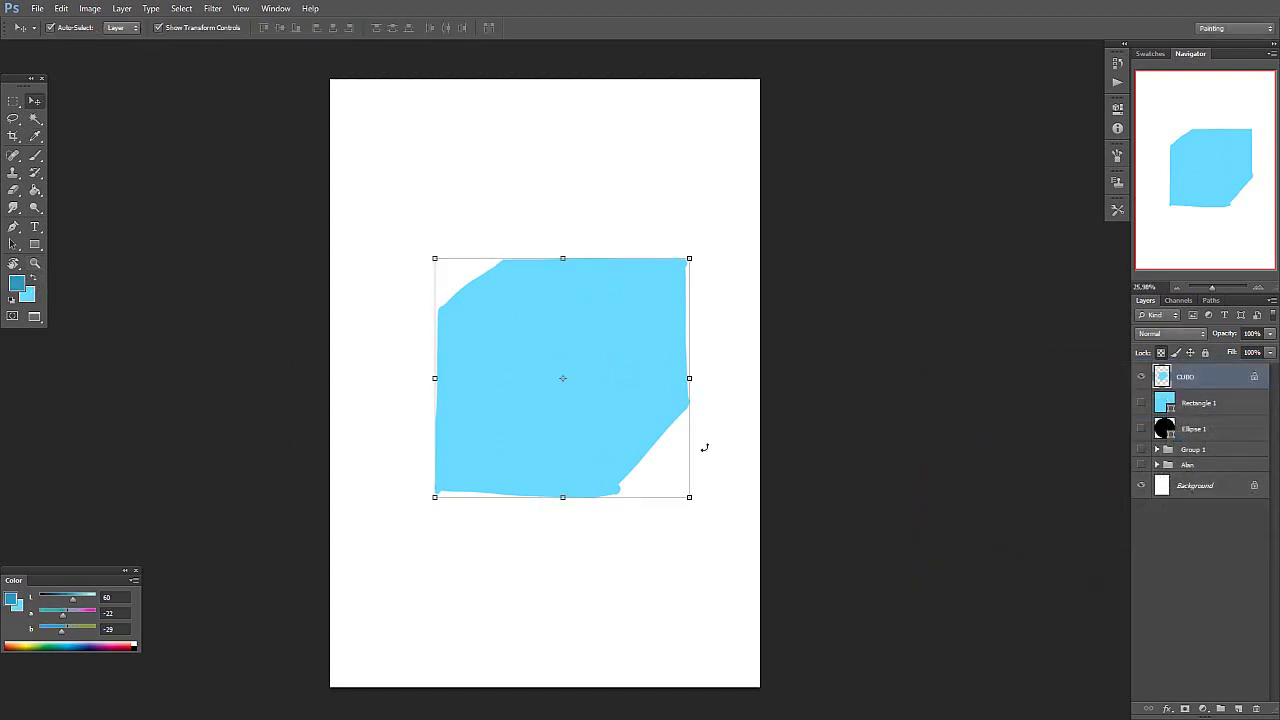
# Step: Paint the right half of the CUBO shape in the darker blue with a 1521 px brush, keeping its transparency locked
pyautogui.press('b')
pyautogui.rightClick(651, 409)
pyautogui.press('Return')
pyautogui.click(658, 264)
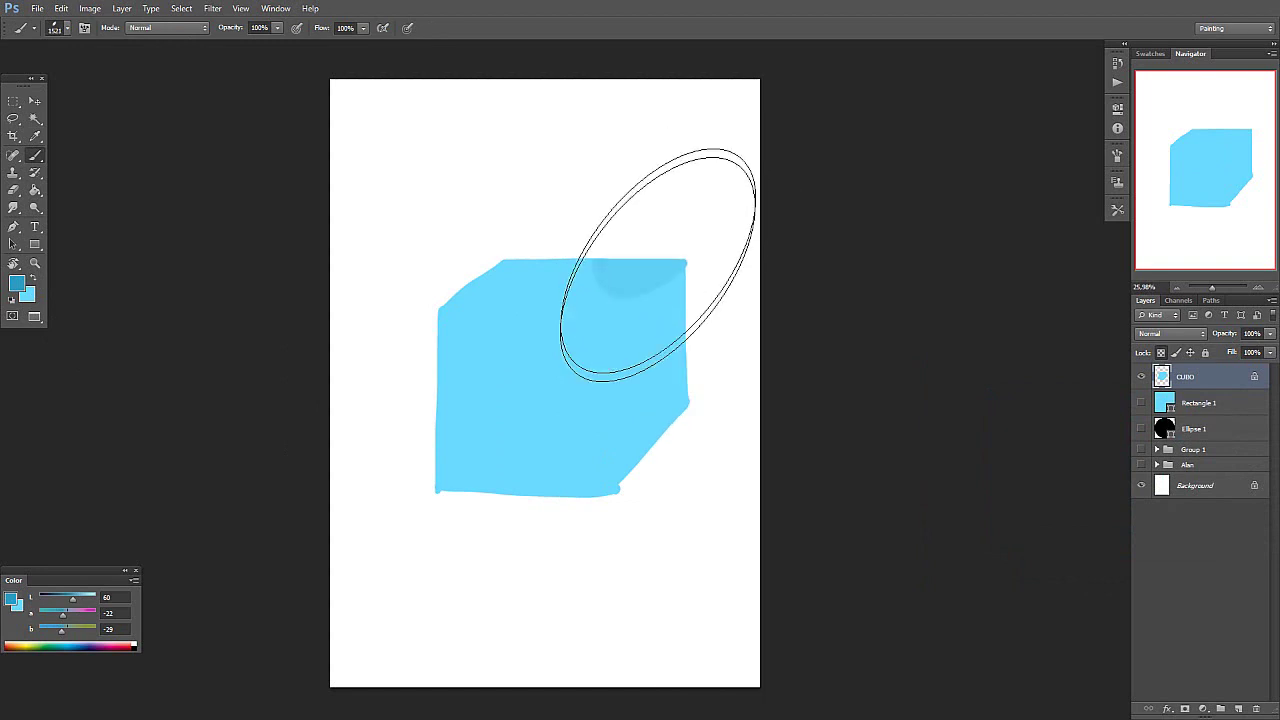
pyautogui.moveTo(658, 264)
pyautogui.mouseDown()
pyautogui.moveTo(646, 482)
pyautogui.moveTo(641, 257)
pyautogui.moveTo(629, 491)
pyautogui.mouseUp()
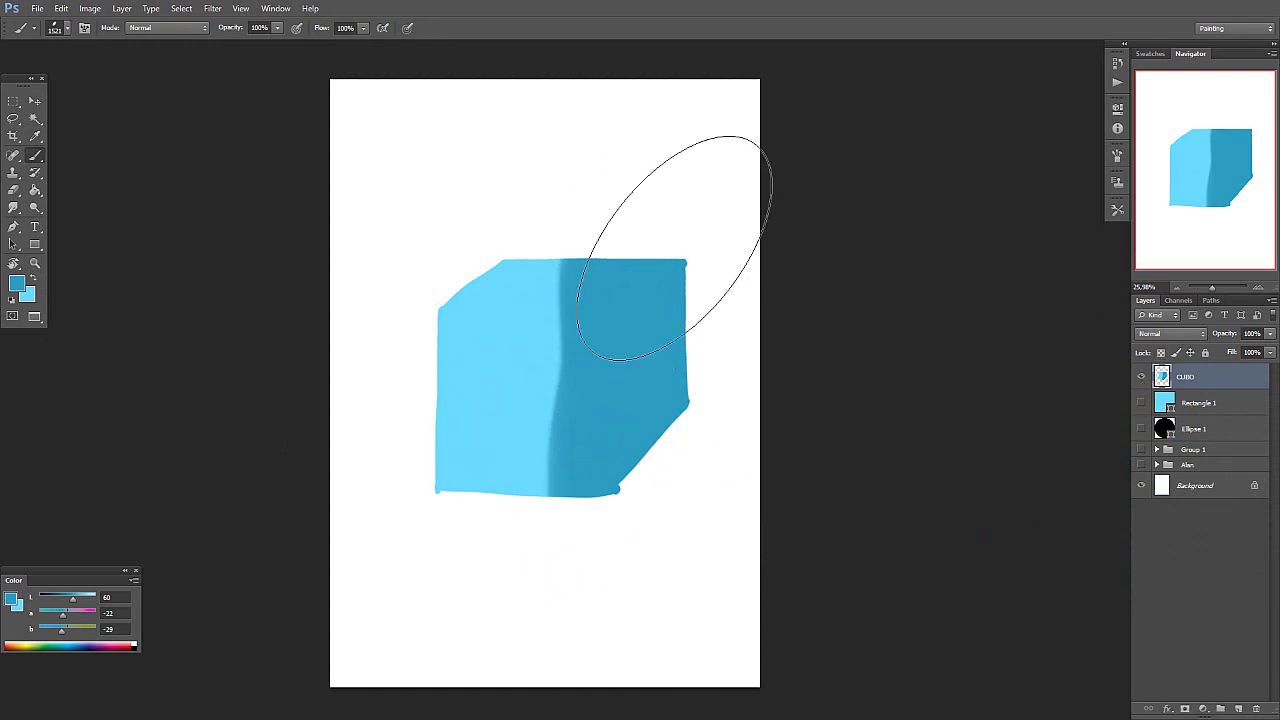
# Step: Paint past the edge of the CUBO shape with its transparency unlocked, undo the strokes and lock the transparent pixels again
pyautogui.moveTo(674, 248)
pyautogui.mouseDown()
pyautogui.moveTo(643, 361)
pyautogui.moveTo(647, 497)
pyautogui.moveTo(674, 323)
pyautogui.moveTo(654, 203)
pyautogui.moveTo(633, 317)
pyautogui.mouseUp()
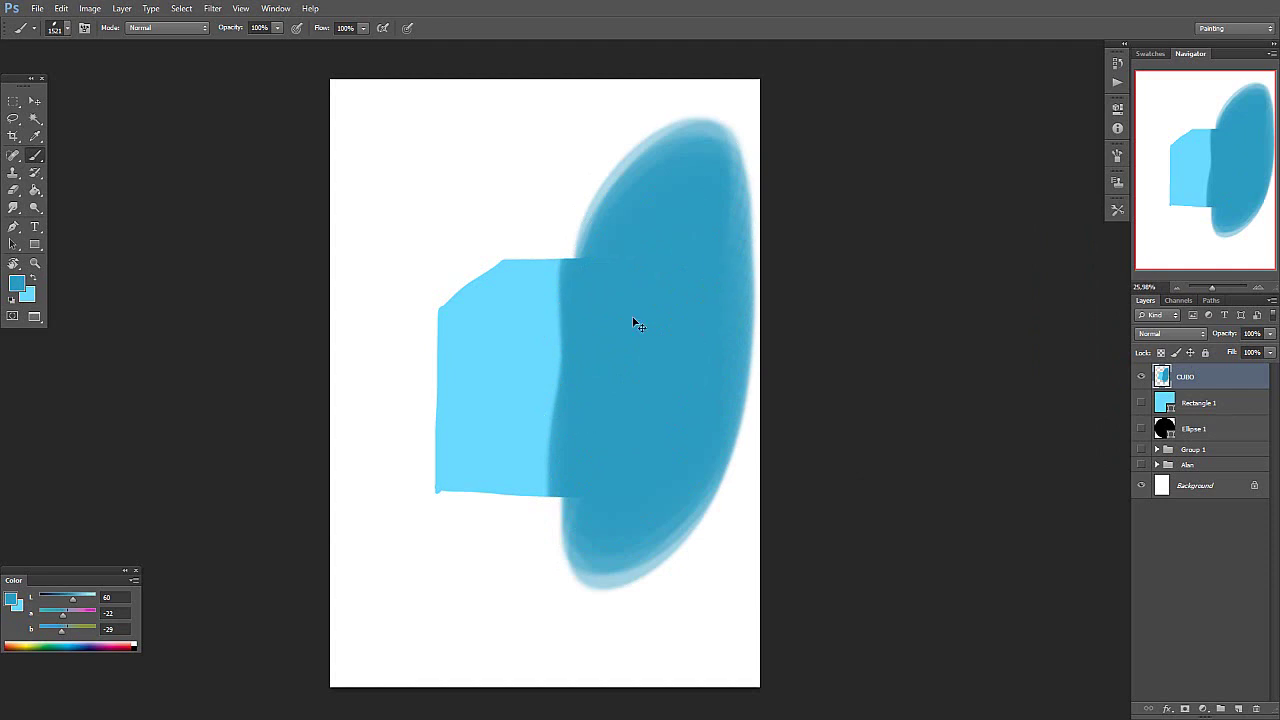
pyautogui.hotkey('ctrl', 'alt', 'g')
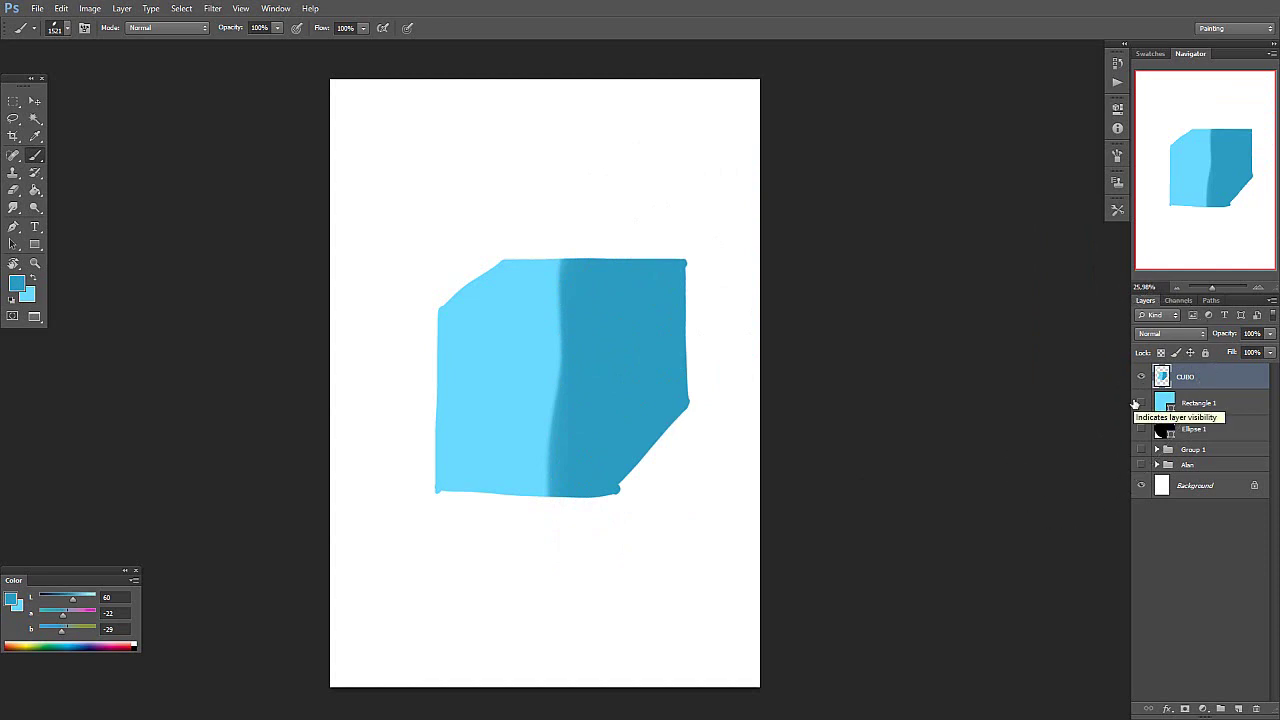
pyautogui.click(1180, 350)
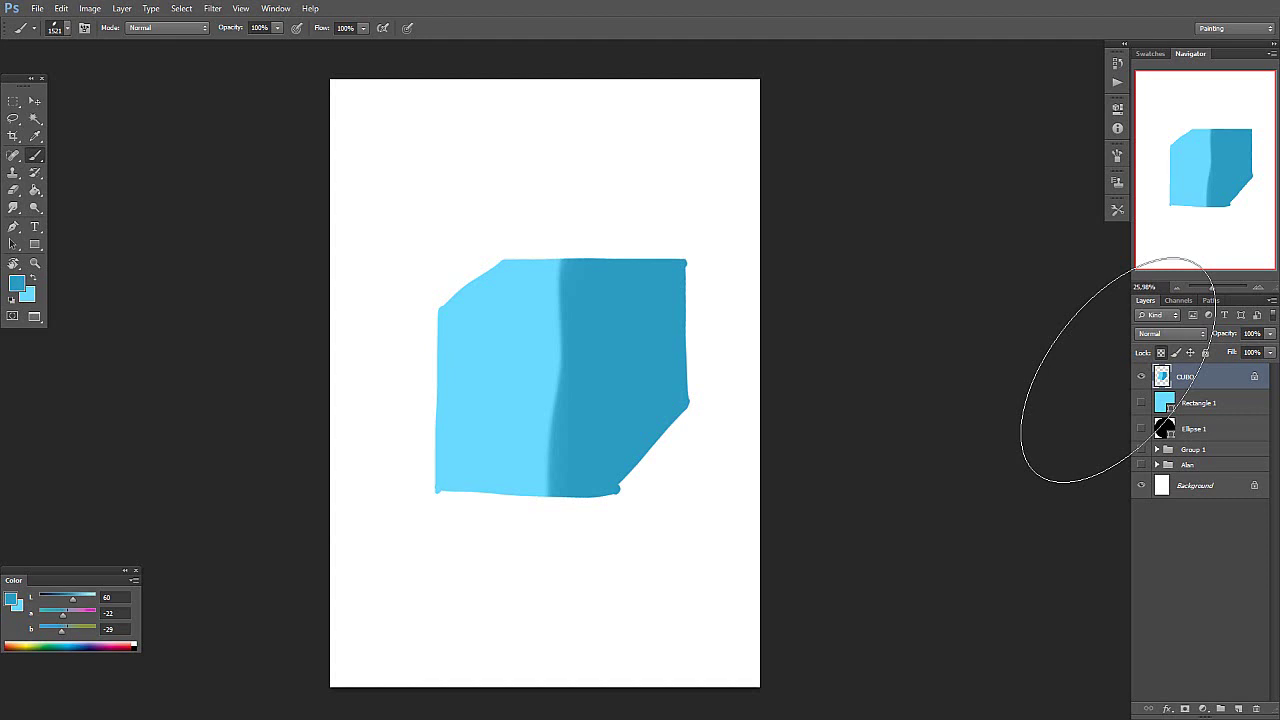
# Step: Add a new layer above the CUBO layer and set the foreground colour to black (000000)
pyautogui.click(1238, 708)
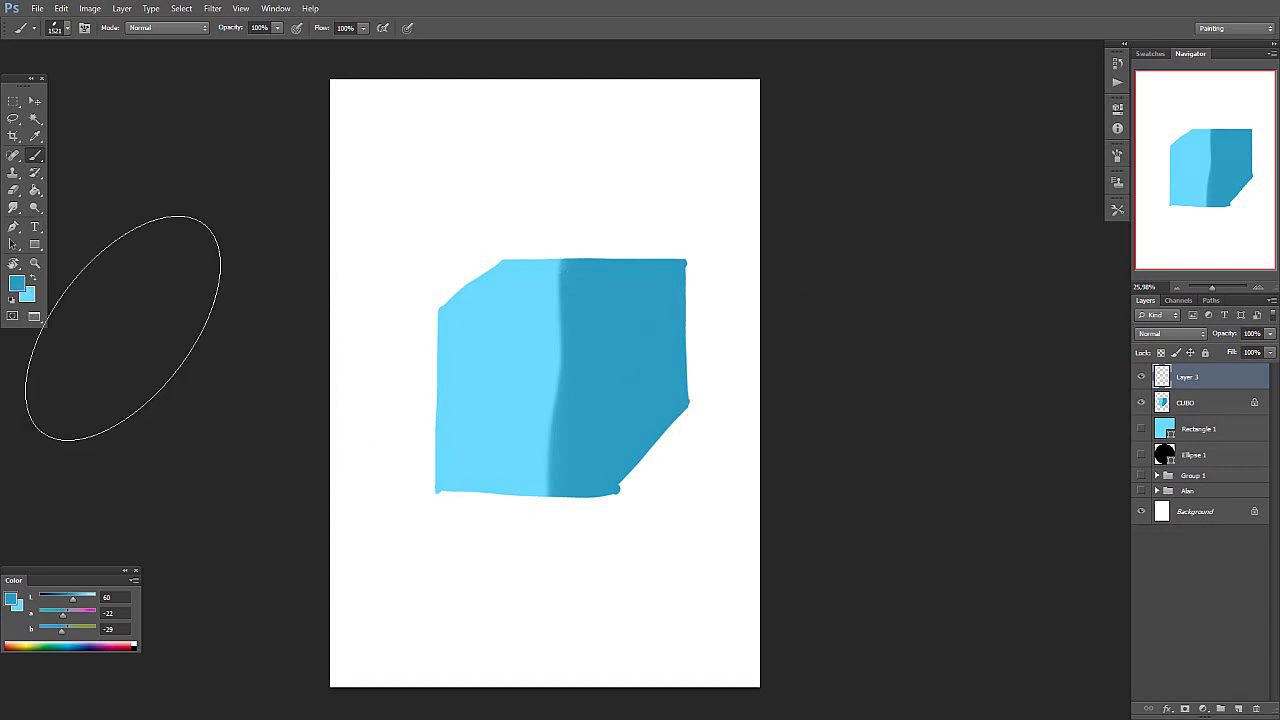
pyautogui.click(16, 283)
pyautogui.click(930, 562)
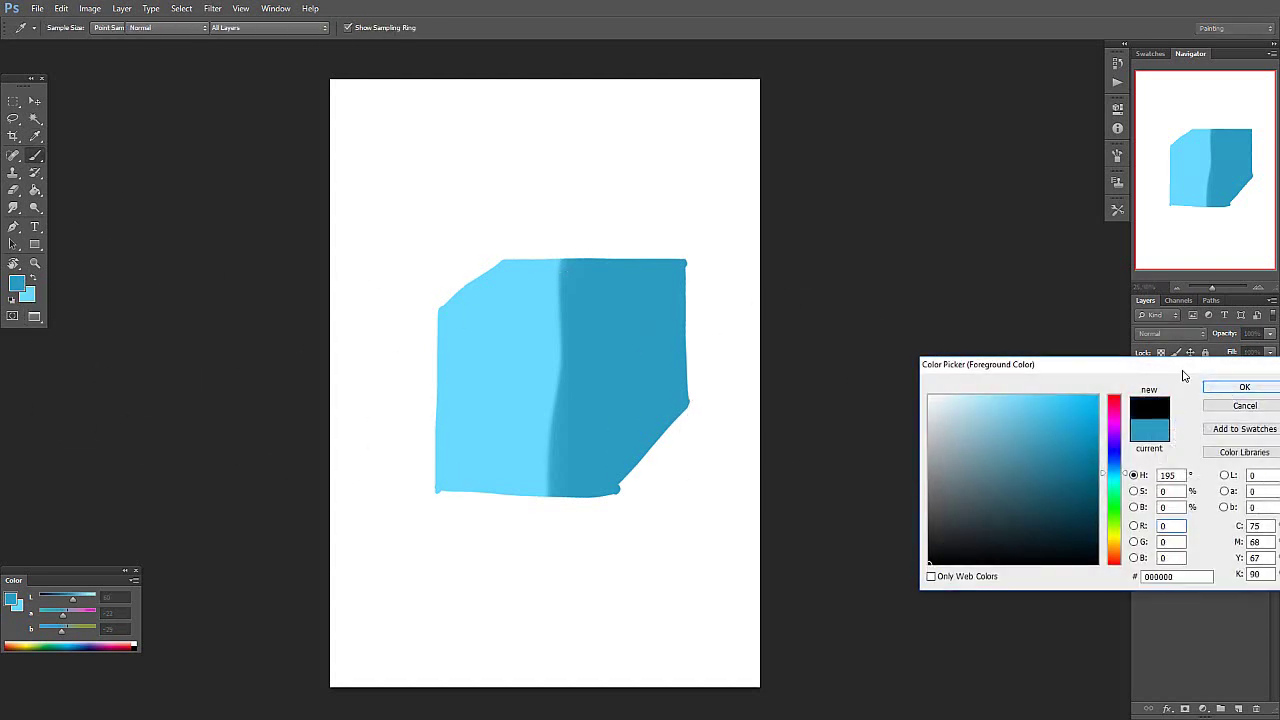
pyautogui.click(1244, 387)
# Step: Choose the 5 px brush preset and set its size to 11 px
pyautogui.rightClick(678, 276)
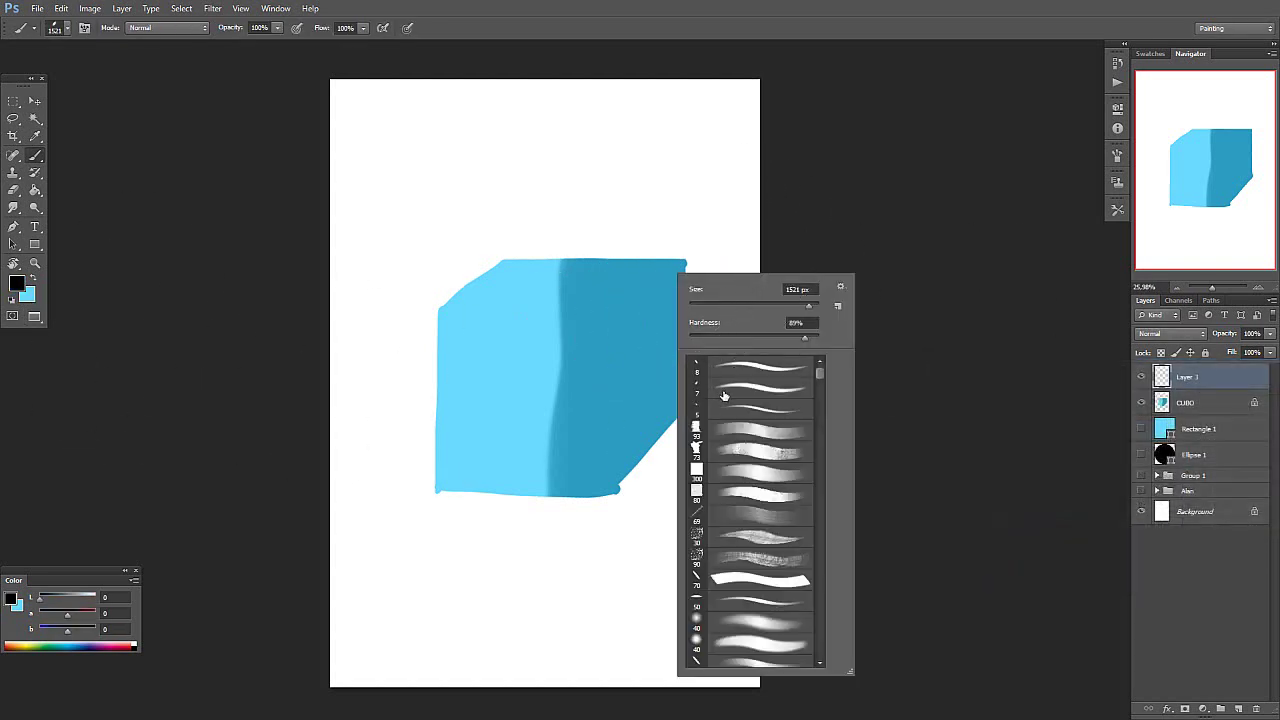
pyautogui.click(724, 405)
pyautogui.click(699, 307)
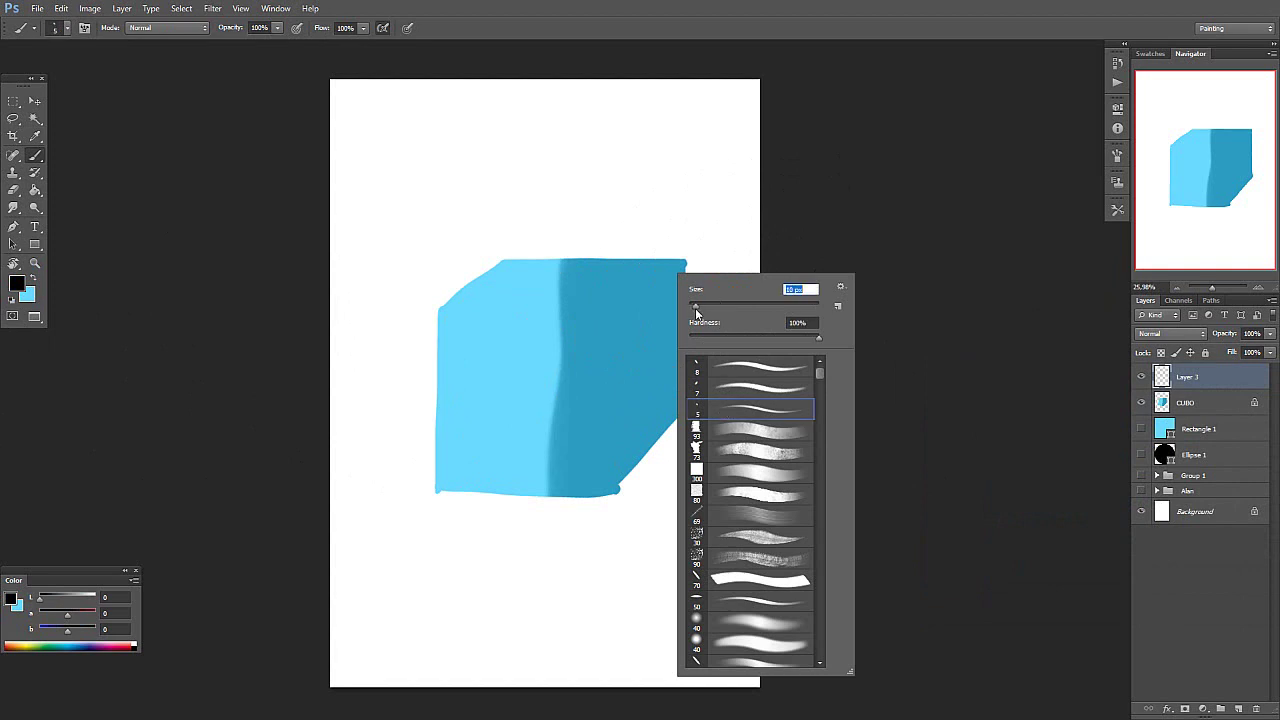
# Step: Move the CUBO shape down to the lower part of the canvas
pyautogui.click(40, 101)
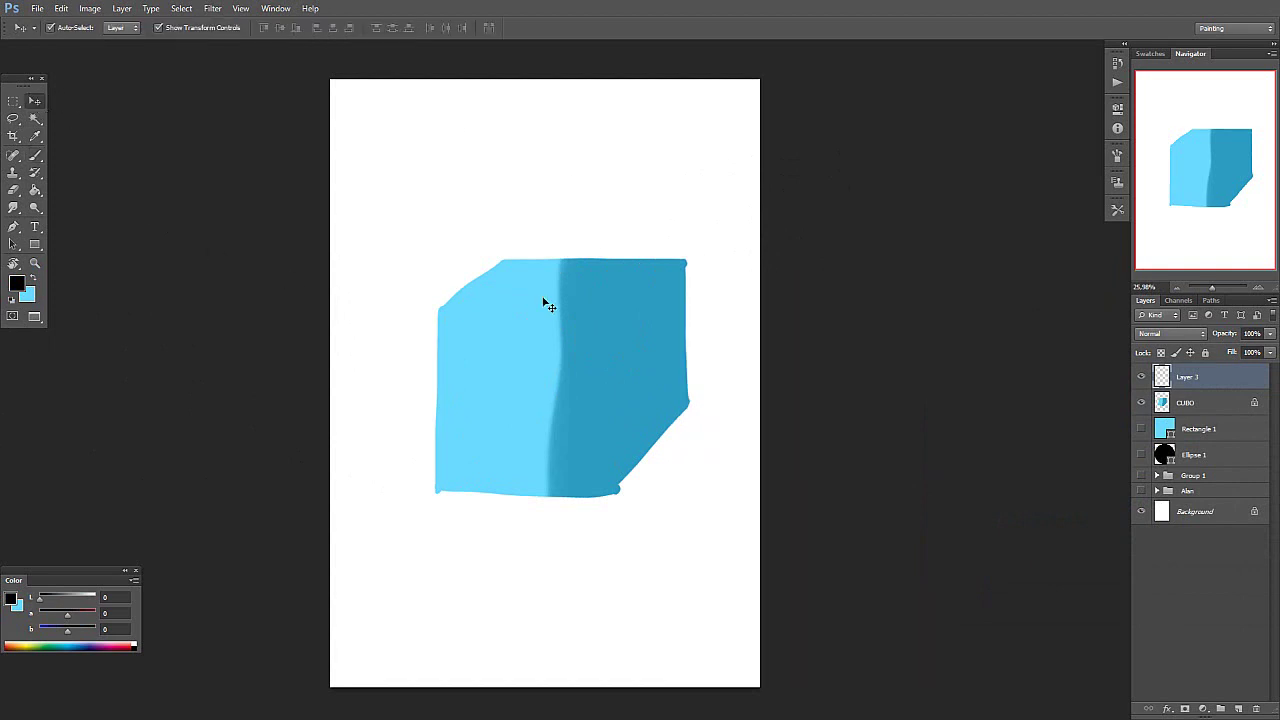
pyautogui.click(1196, 401)
pyautogui.moveTo(648, 336); pyautogui.dragTo(640, 518)
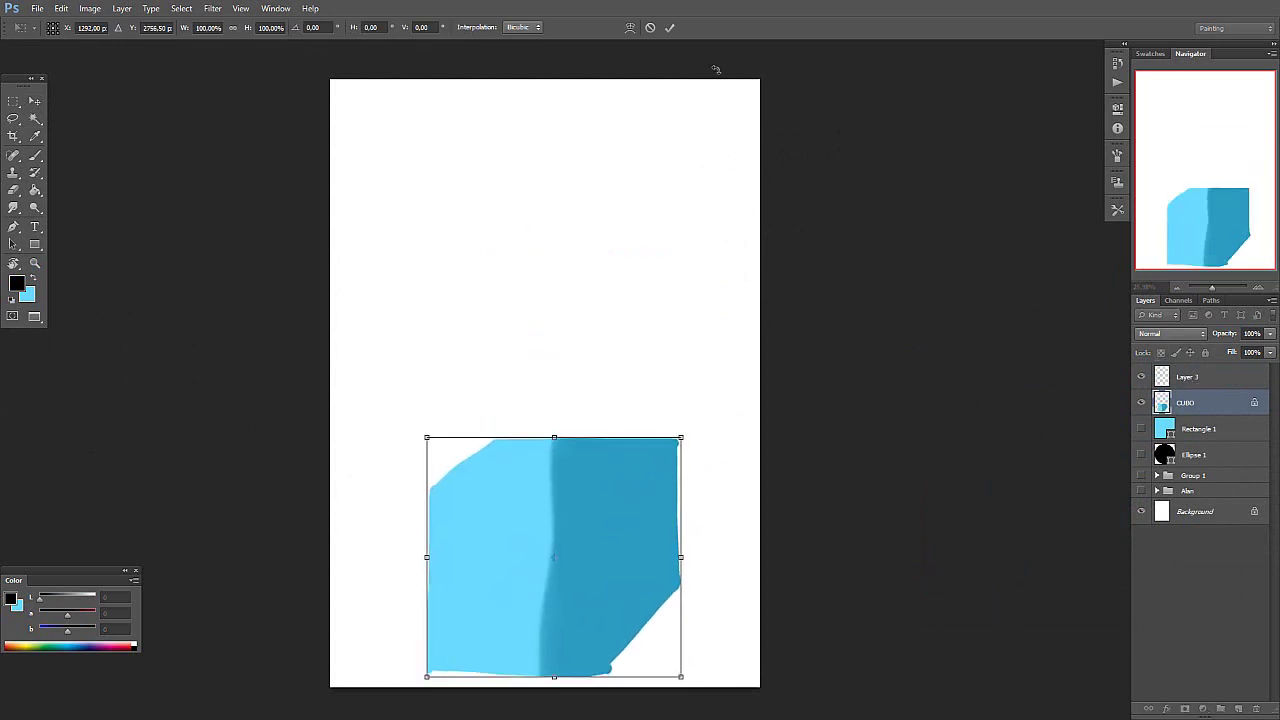
pyautogui.click(669, 28)
# Step: Sketch a head on Layer 3 above the cube: an oval outline with a vertical centre line and a curved horizontal guide
pyautogui.click(1195, 376)
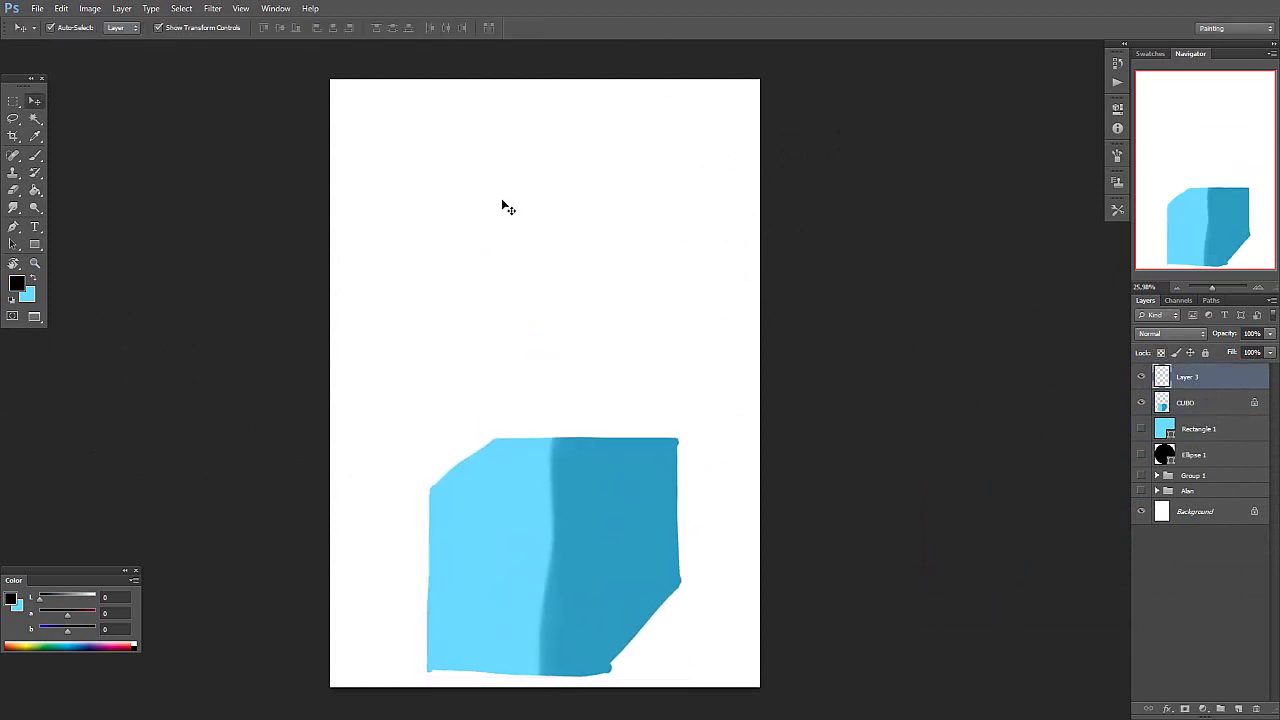
pyautogui.press('b')
pyautogui.moveTo(489, 196)
pyautogui.mouseDown()
pyautogui.moveTo(504, 295)
pyautogui.moveTo(530, 332)
pyautogui.mouseUp()
pyautogui.moveTo(491, 244)
pyautogui.mouseDown()
pyautogui.moveTo(503, 166)
pyautogui.moveTo(557, 137)
pyautogui.moveTo(651, 194)
pyautogui.moveTo(600, 330)
pyautogui.mouseUp()
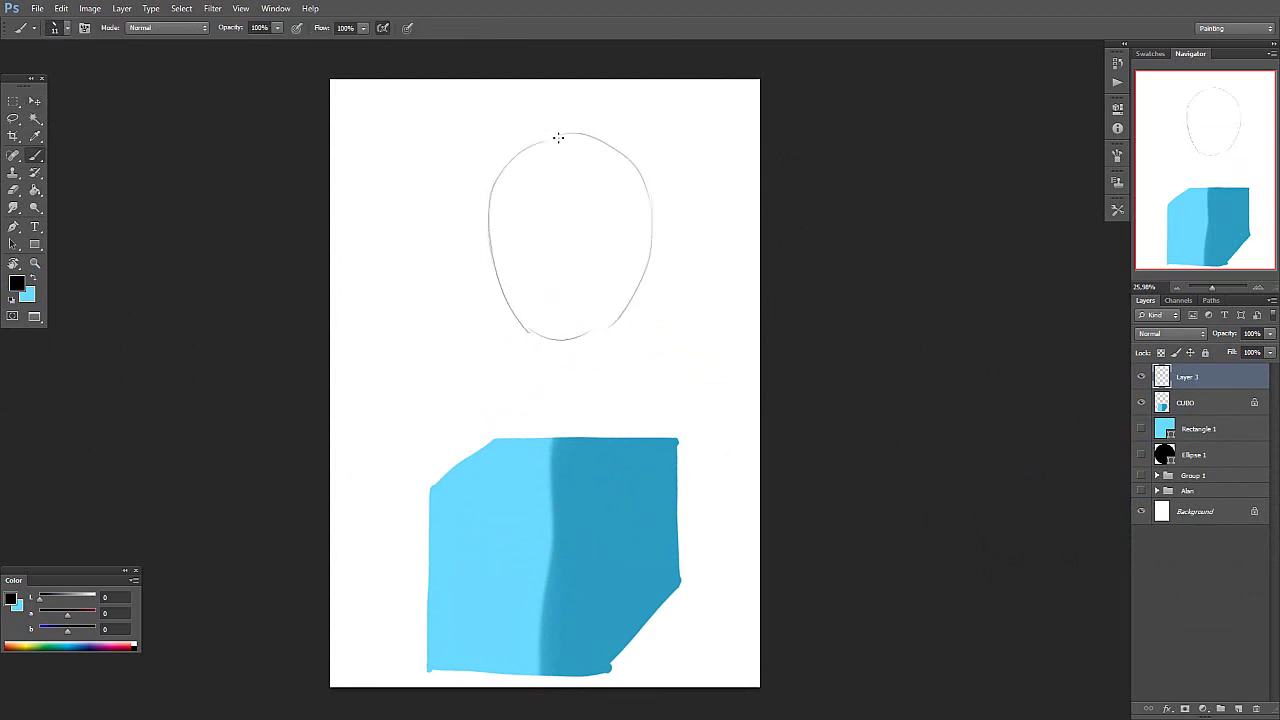
pyautogui.moveTo(557, 135); pyautogui.dragTo(570, 336)
pyautogui.moveTo(500, 258)
pyautogui.mouseDown()
pyautogui.moveTo(653, 257)
pyautogui.moveTo(595, 285)
pyautogui.moveTo(643, 258)
pyautogui.moveTo(600, 340)
pyautogui.moveTo(565, 344)
pyautogui.mouseUp()
# Step: Lock the transparent pixels of Layer 3, swap the foreground to light blue and set the brush size to 236 px
pyautogui.click(1161, 352)
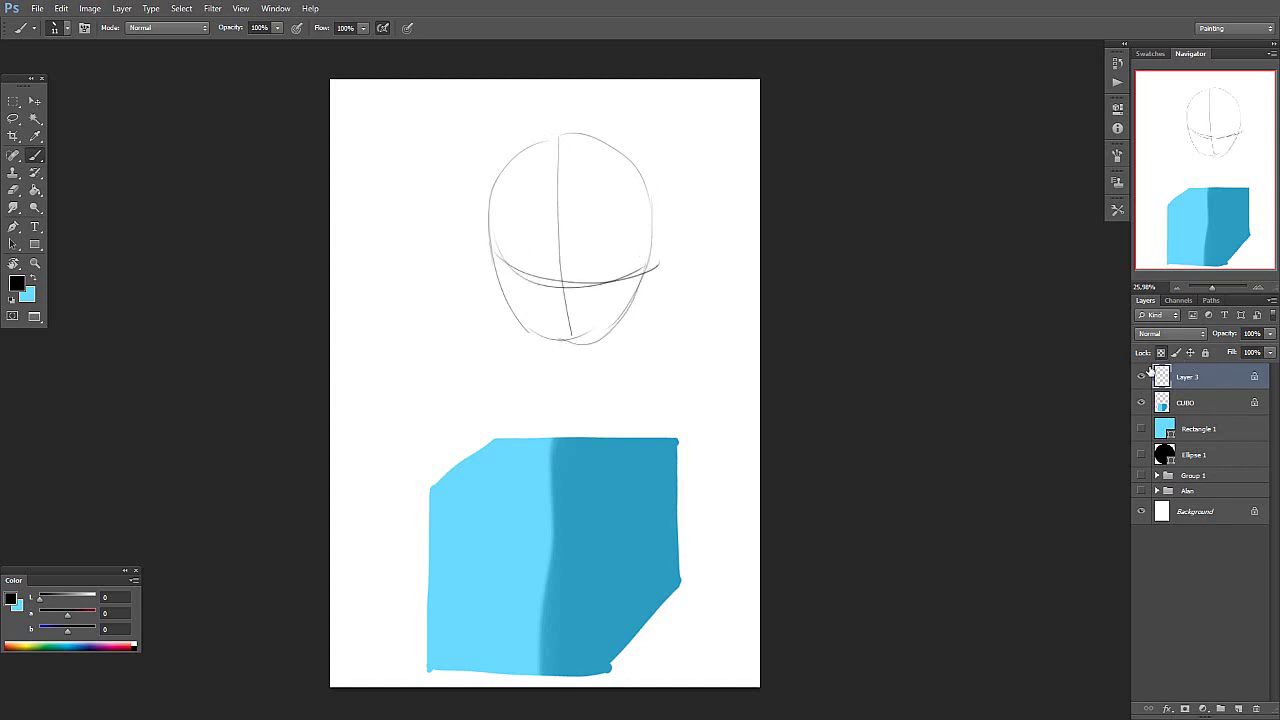
pyautogui.click(32, 279)
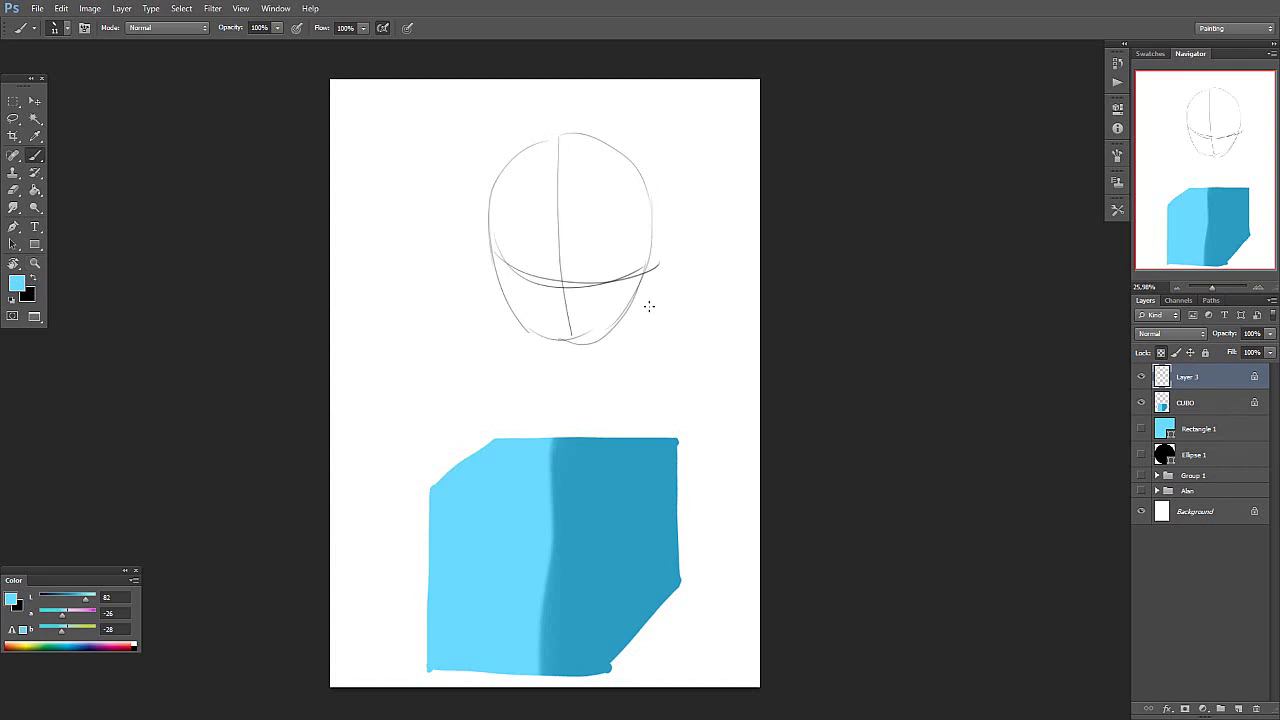
pyautogui.rightClick(649, 306)
pyautogui.click(742, 641)
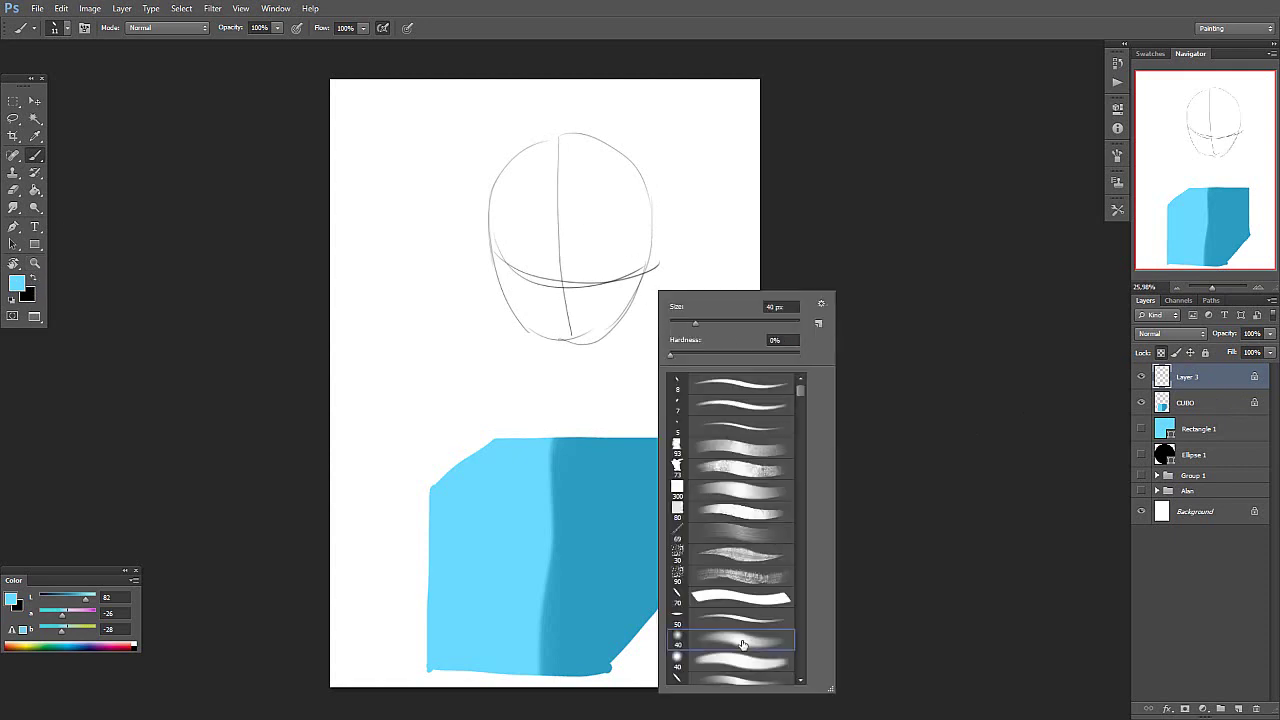
pyautogui.click(767, 402)
pyautogui.moveTo(695, 322); pyautogui.dragTo(768, 322)
# Step: Recolour the head sketch lines light blue, enlarging the brush to 401 px
pyautogui.click(557, 149)
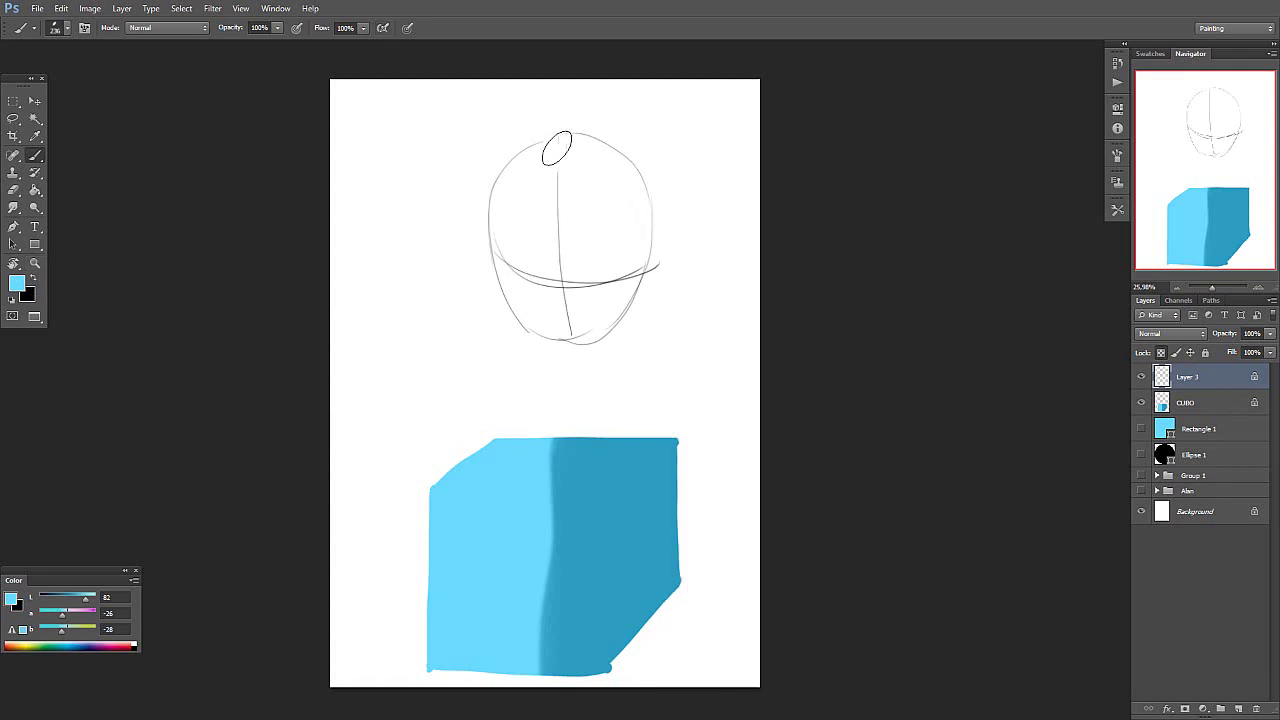
pyautogui.rightClick(579, 163)
pyautogui.moveTo(713, 222); pyautogui.dragTo(739, 220)
pyautogui.click(503, 214)
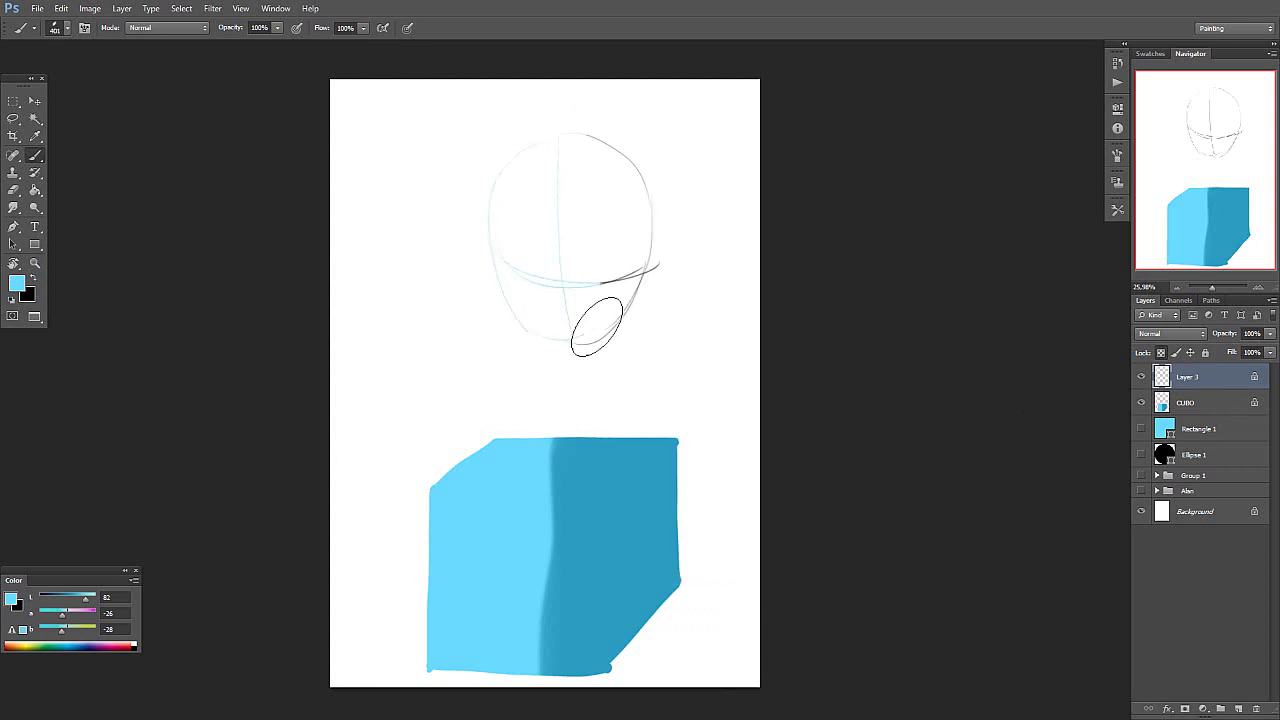
pyautogui.moveTo(596, 326)
pyautogui.mouseDown()
pyautogui.moveTo(609, 254)
pyautogui.moveTo(660, 251)
pyautogui.moveTo(603, 367)
pyautogui.mouseUp()
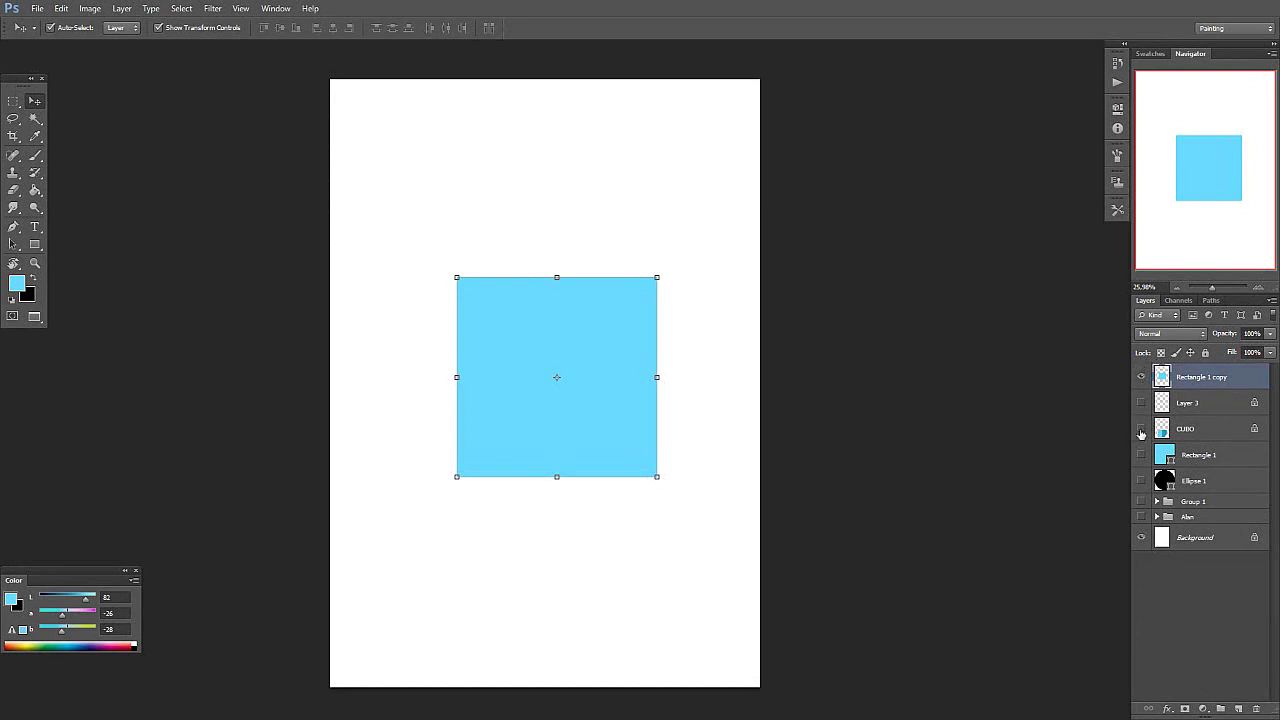
# Step: Hide the Rectangle 1 copy layer, then show and select the CUBO layer
pyautogui.click(1141, 378)
pyautogui.click(1141, 429)
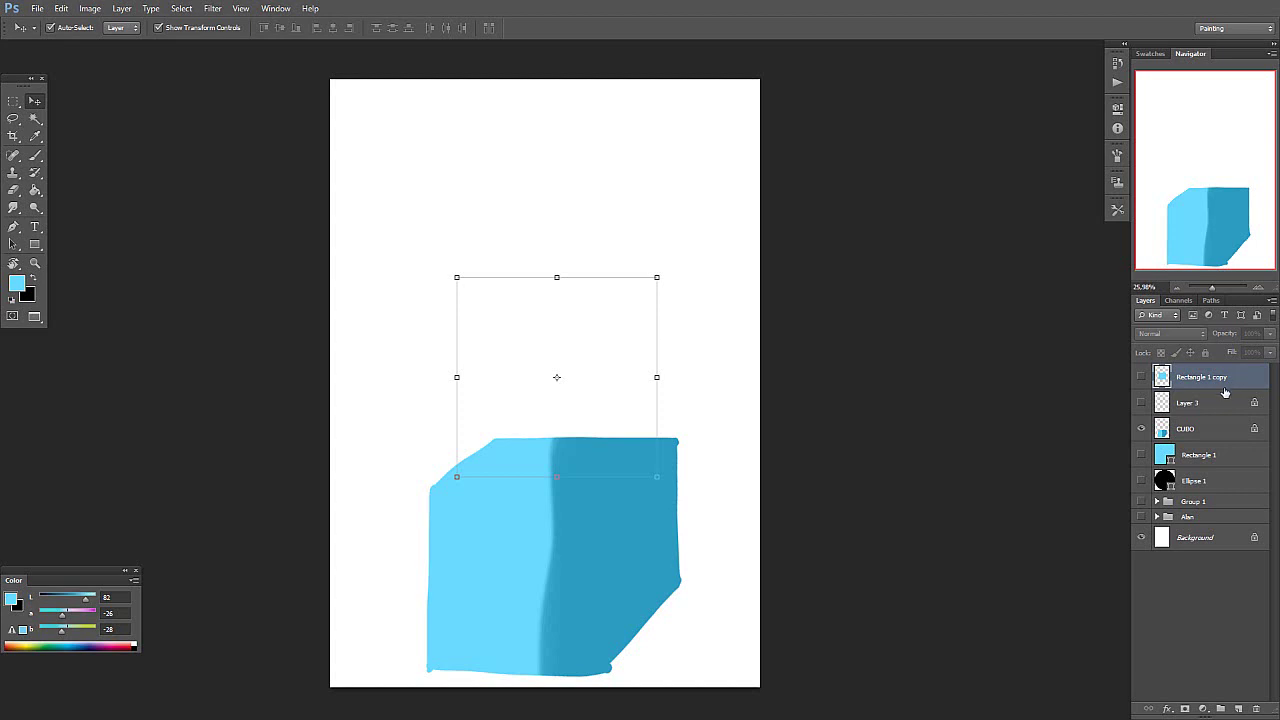
pyautogui.click(1192, 430)
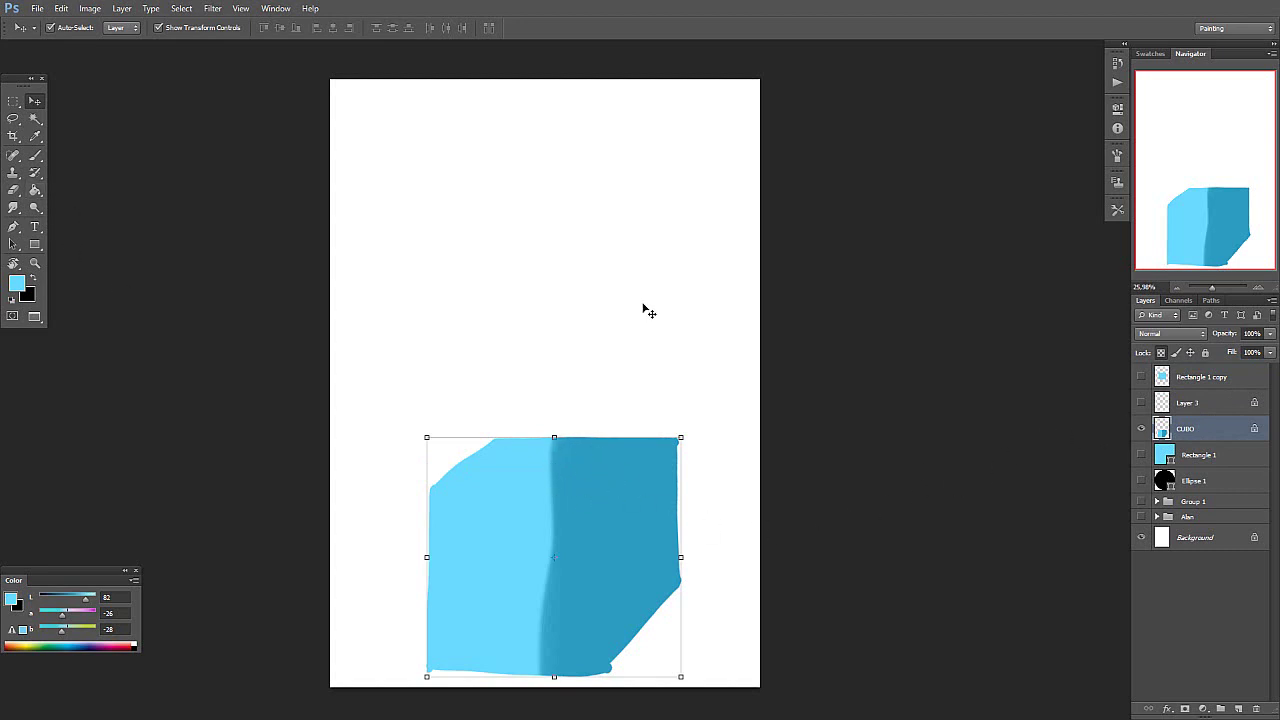
# Step: Repaint the boundary between the light and dark halves of the CUBO shape, sampling both blues from the shape
pyautogui.press('b')
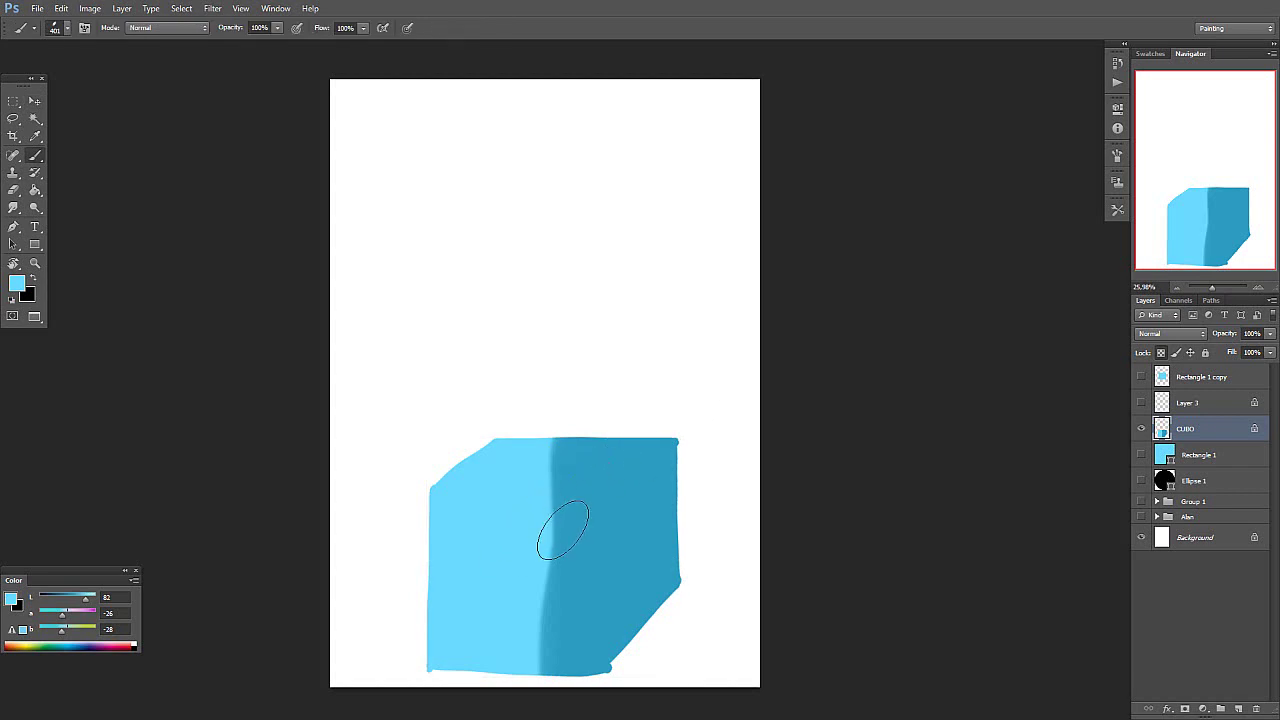
pyautogui.moveTo(552, 478)
pyautogui.mouseDown()
pyautogui.moveTo(571, 528)
pyautogui.moveTo(537, 543)
pyautogui.moveTo(574, 500)
pyautogui.moveTo(550, 543)
pyautogui.moveTo(580, 591)
pyautogui.mouseUp()
pyautogui.keyDown('alt'); pyautogui.click(649, 511); pyautogui.keyUp('alt')
pyautogui.keyDown('alt'); pyautogui.click(574, 500); pyautogui.keyUp('alt')
pyautogui.keyDown('alt'); pyautogui.click(634, 489); pyautogui.keyUp('alt')
pyautogui.keyDown('alt'); pyautogui.click(543, 486); pyautogui.keyUp('alt')
pyautogui.moveTo(543, 486)
pyautogui.mouseDown()
pyautogui.moveTo(581, 472)
pyautogui.moveTo(564, 443)
pyautogui.moveTo(652, 475)
pyautogui.moveTo(608, 550)
pyautogui.mouseUp()
pyautogui.keyDown('alt'); pyautogui.click(651, 471); pyautogui.keyUp('alt')
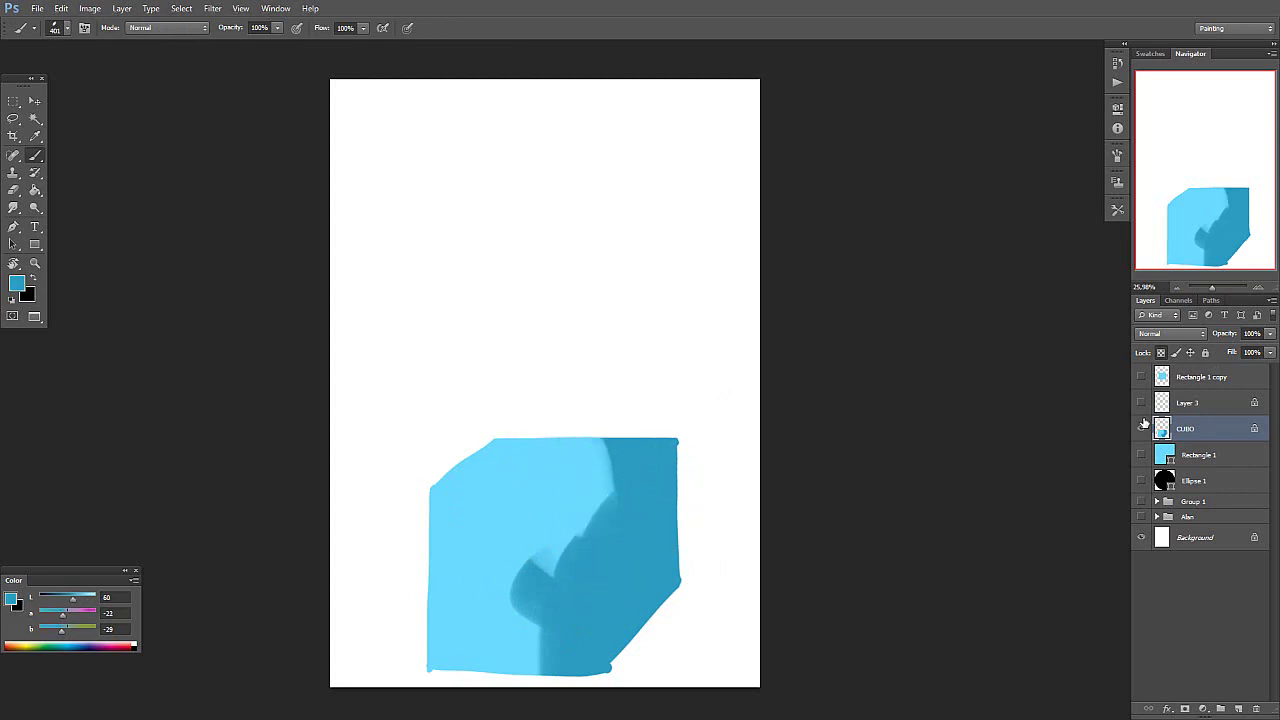
# Step: Replace the visible CUBO layer with Rectangle 1 copy and add a new layer above the rectangle
pyautogui.click(1142, 427)
pyautogui.click(1141, 377)
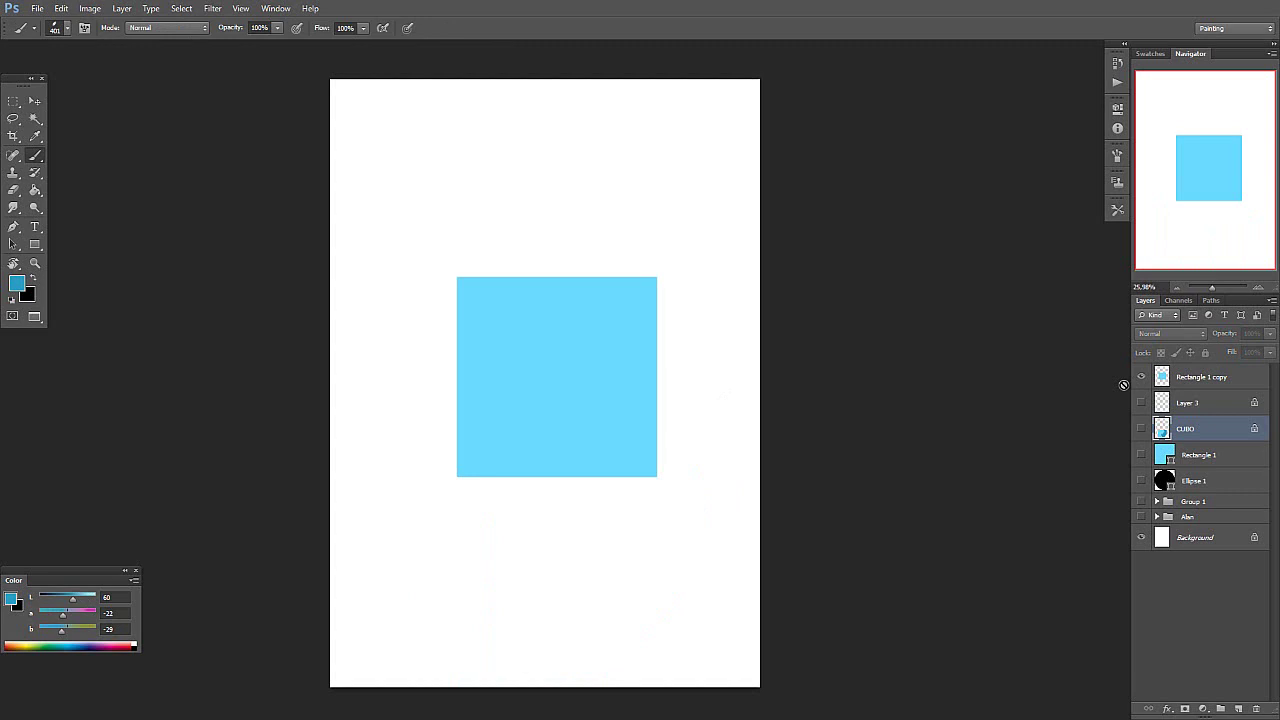
pyautogui.click(1232, 378)
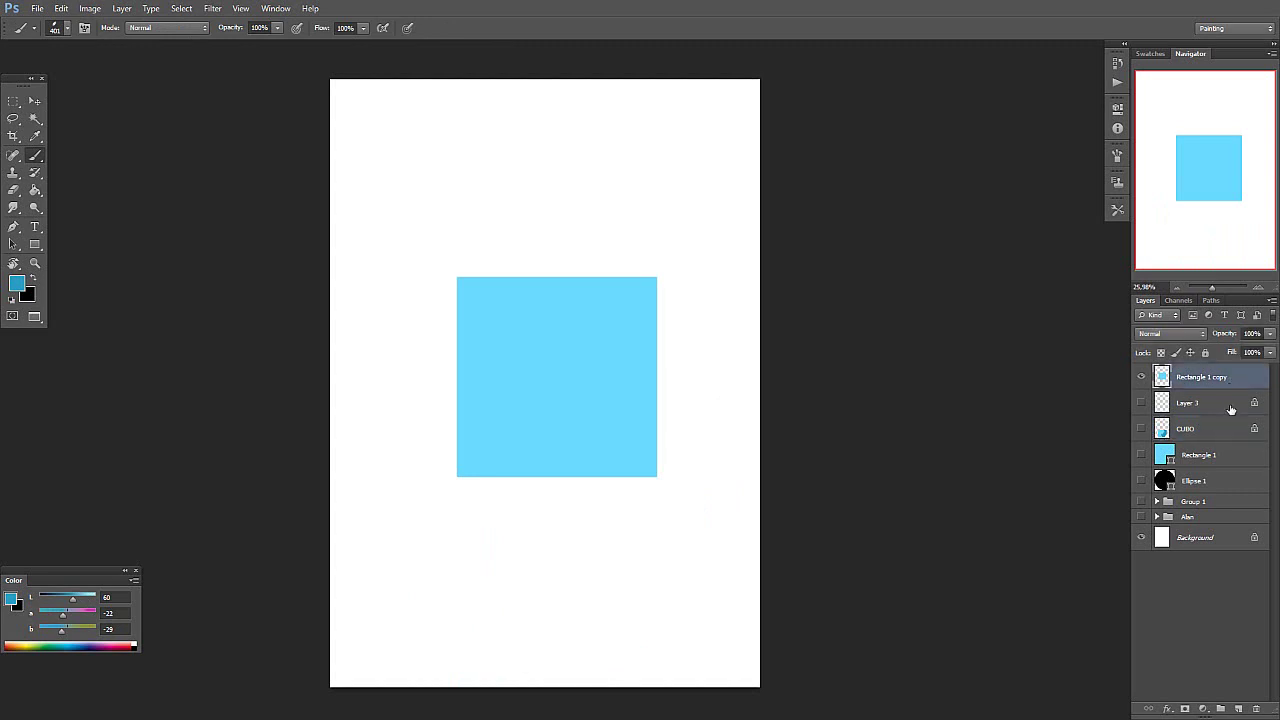
pyautogui.click(1238, 708)
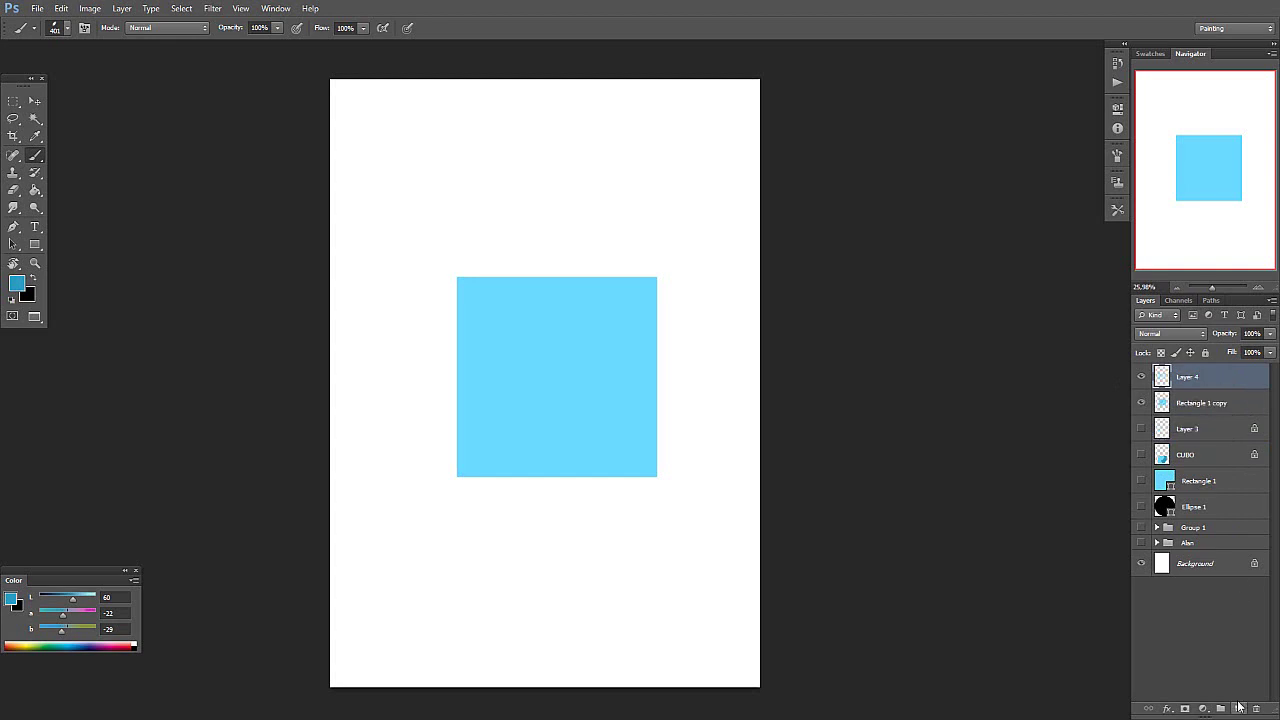
# Step: Rename the Rectangle 1 copy layer as CUBO 2
pyautogui.click(1210, 405)
pyautogui.doubleClick(1204, 404)
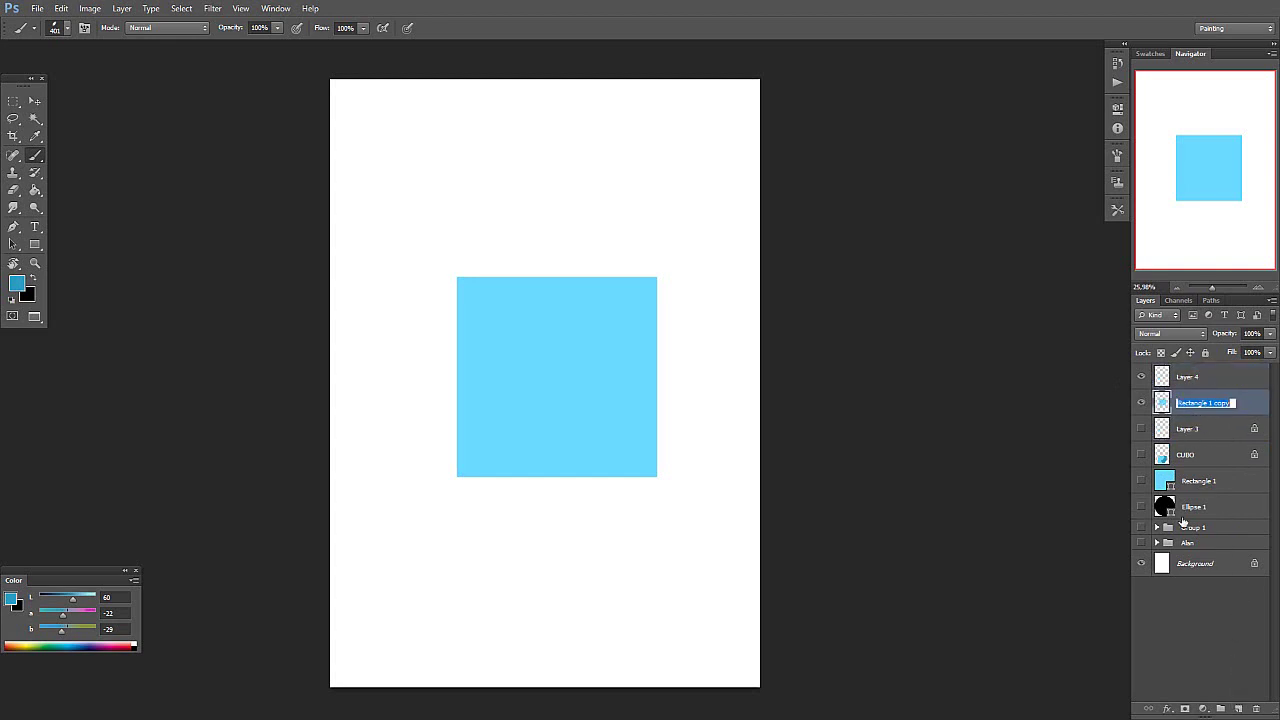
pyautogui.write('CUBO 2')
pyautogui.press('Return')
# Step: Clip Layer 4 to the CUBO 2 layer below it with a clipping mask
pyautogui.click(1200, 384)
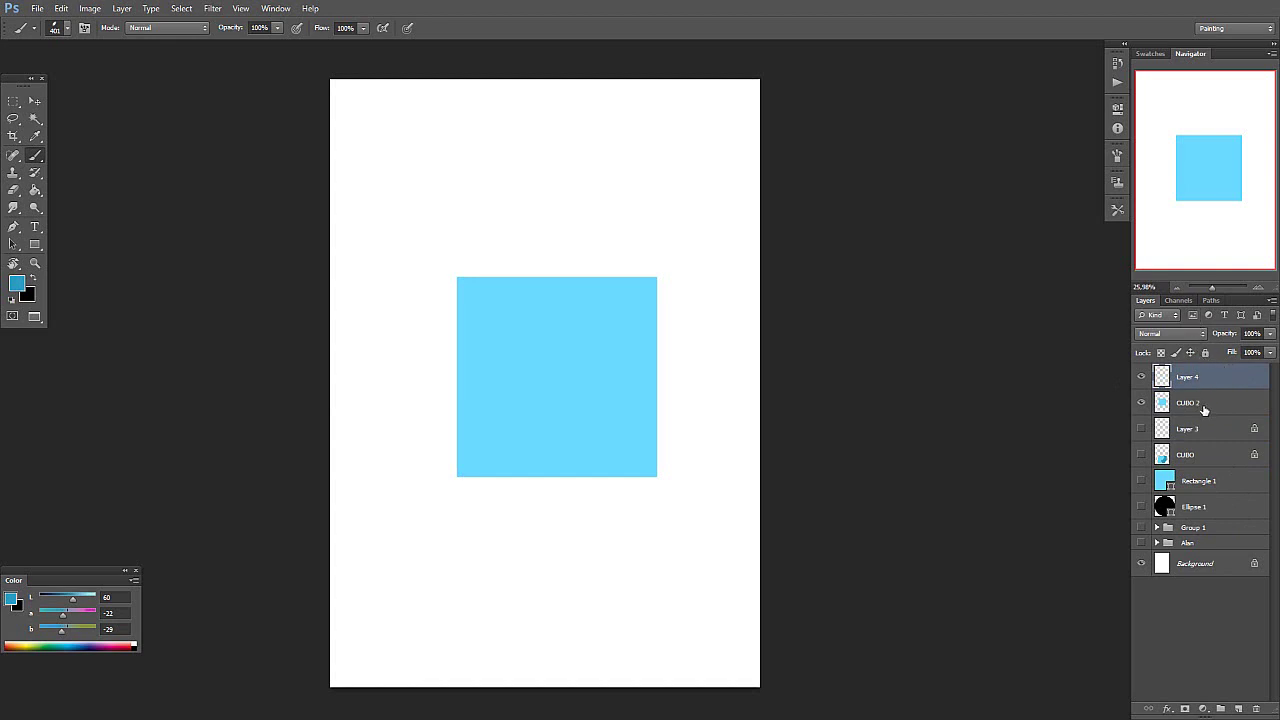
pyautogui.click(1207, 404)
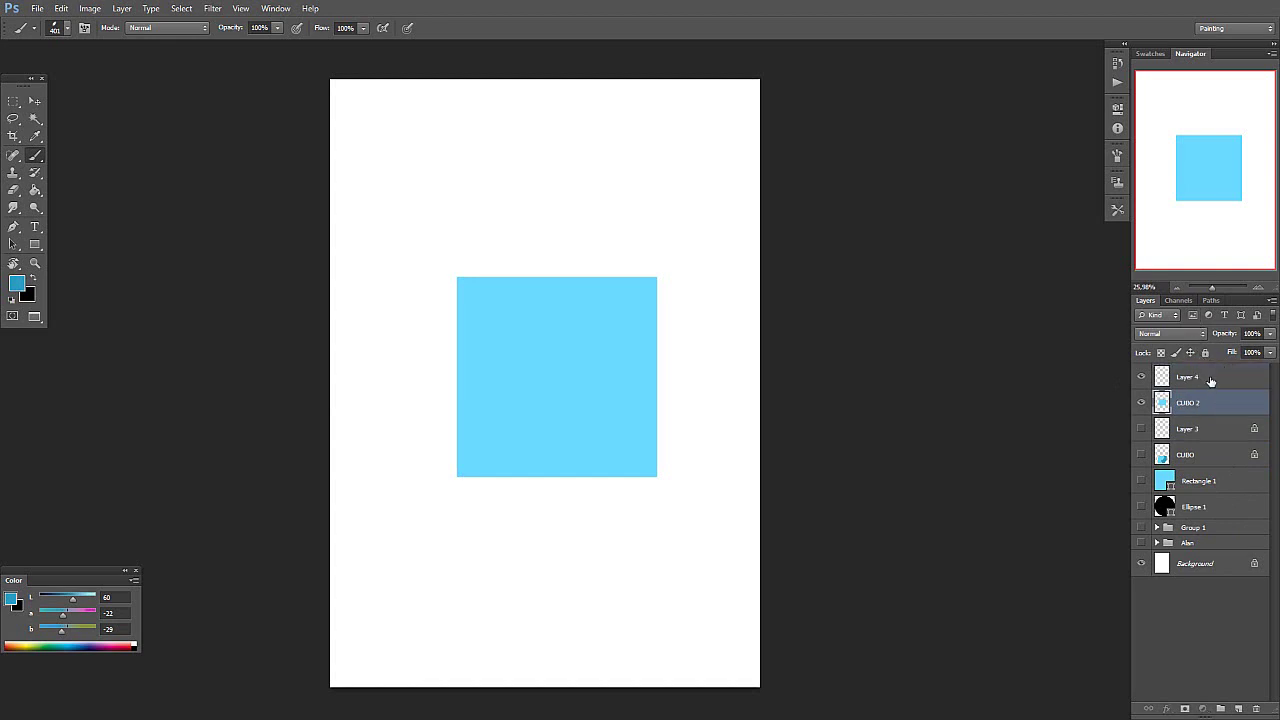
pyautogui.click(1209, 380)
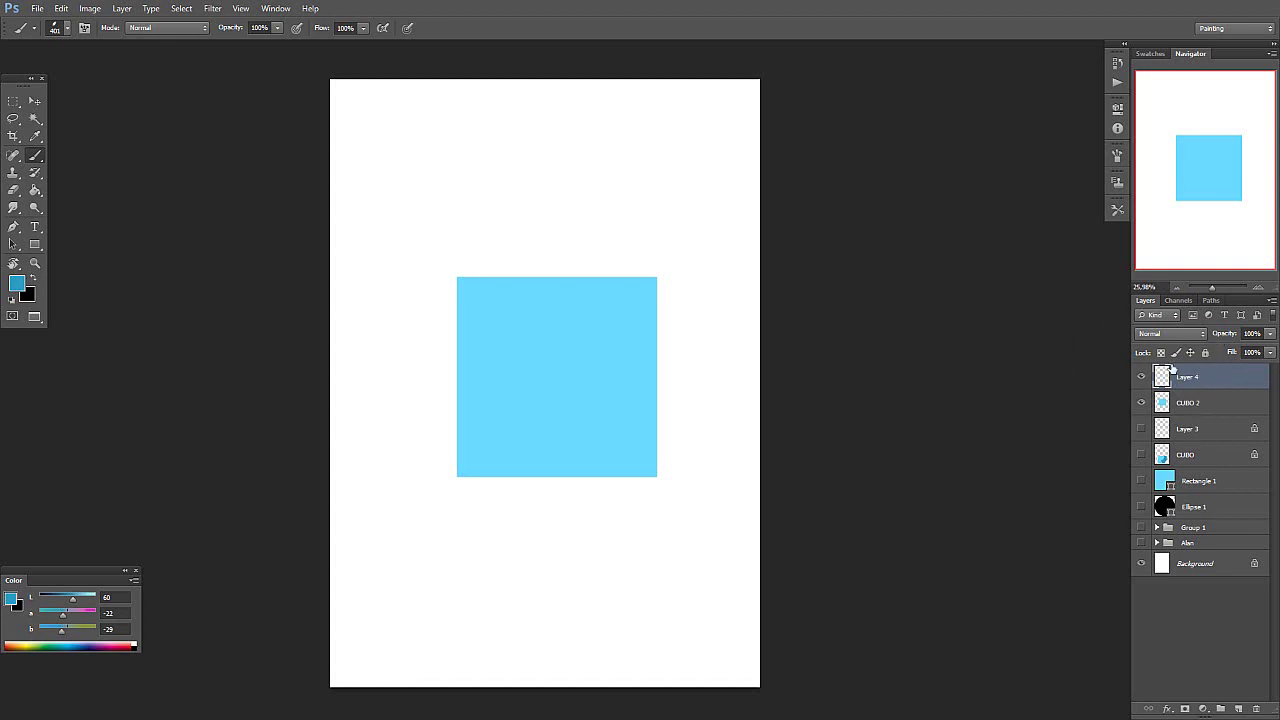
pyautogui.rightClick(1185, 381)
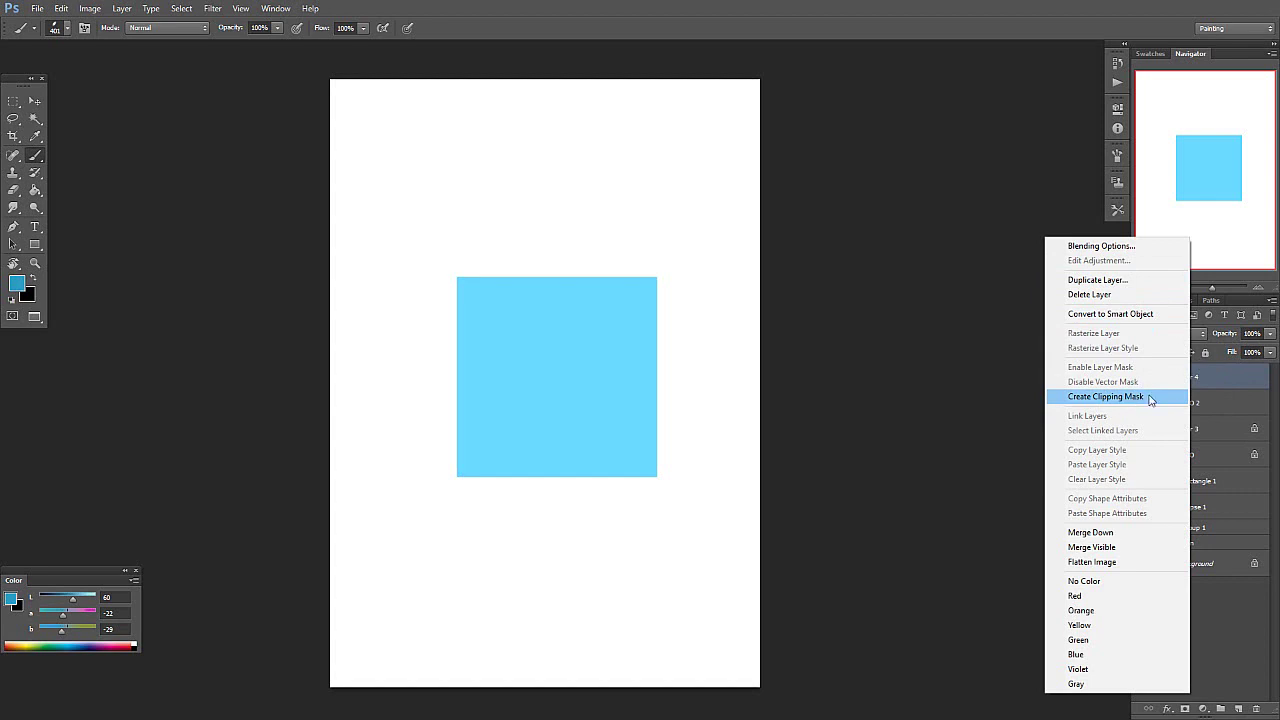
pyautogui.click(1150, 397)
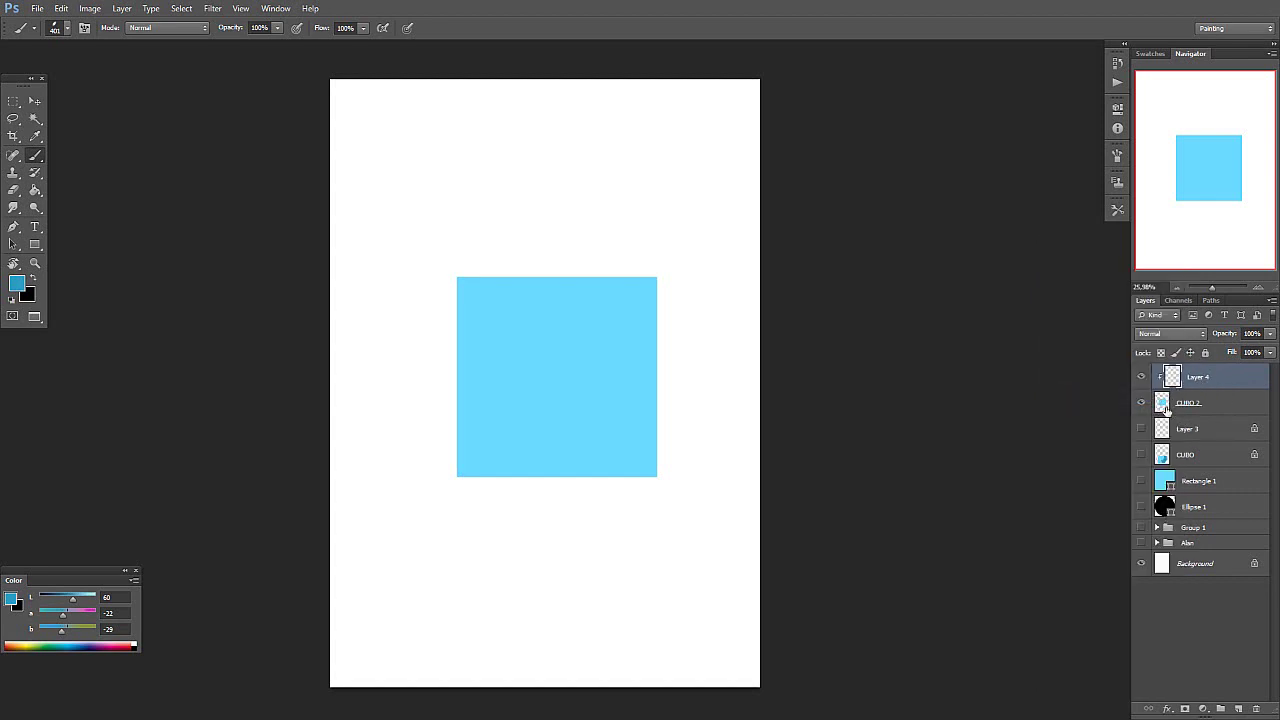
# Step: Select the CUBO 2 base layer and the clipped Layer 4 in turn to point out how they are related
pyautogui.click(1180, 405)
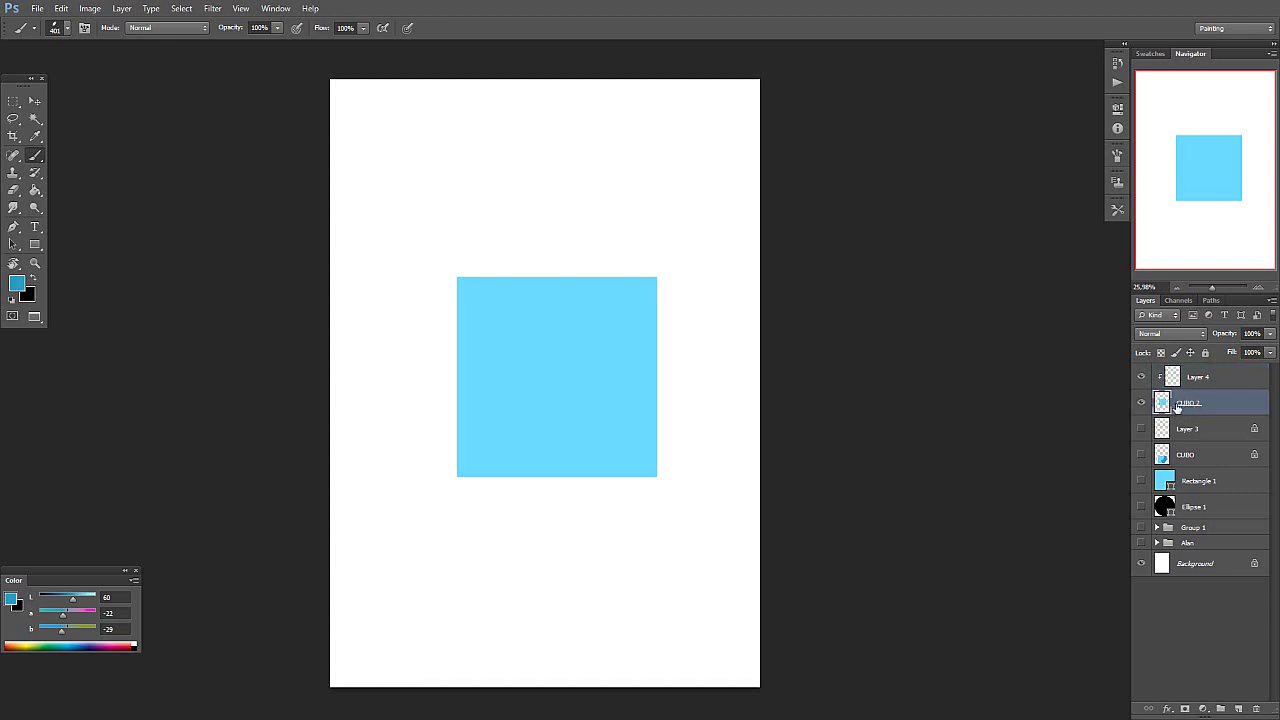
pyautogui.click(1197, 382)
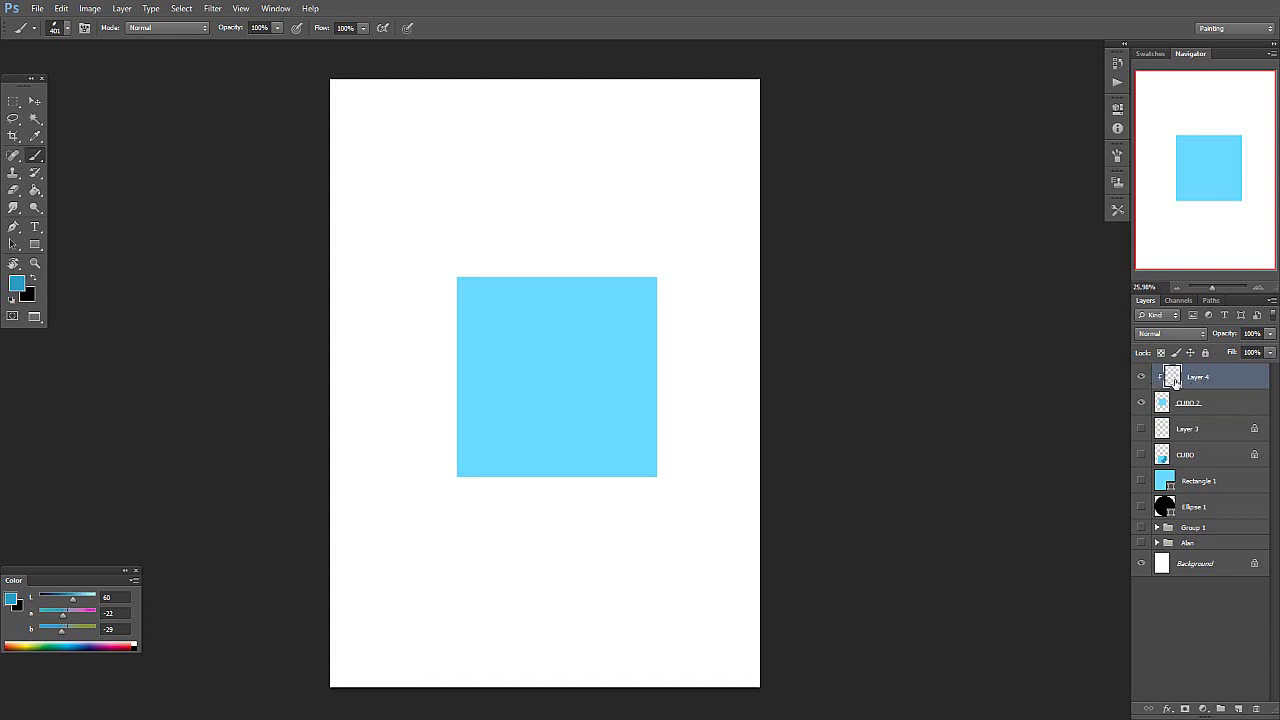
pyautogui.click(1210, 407)
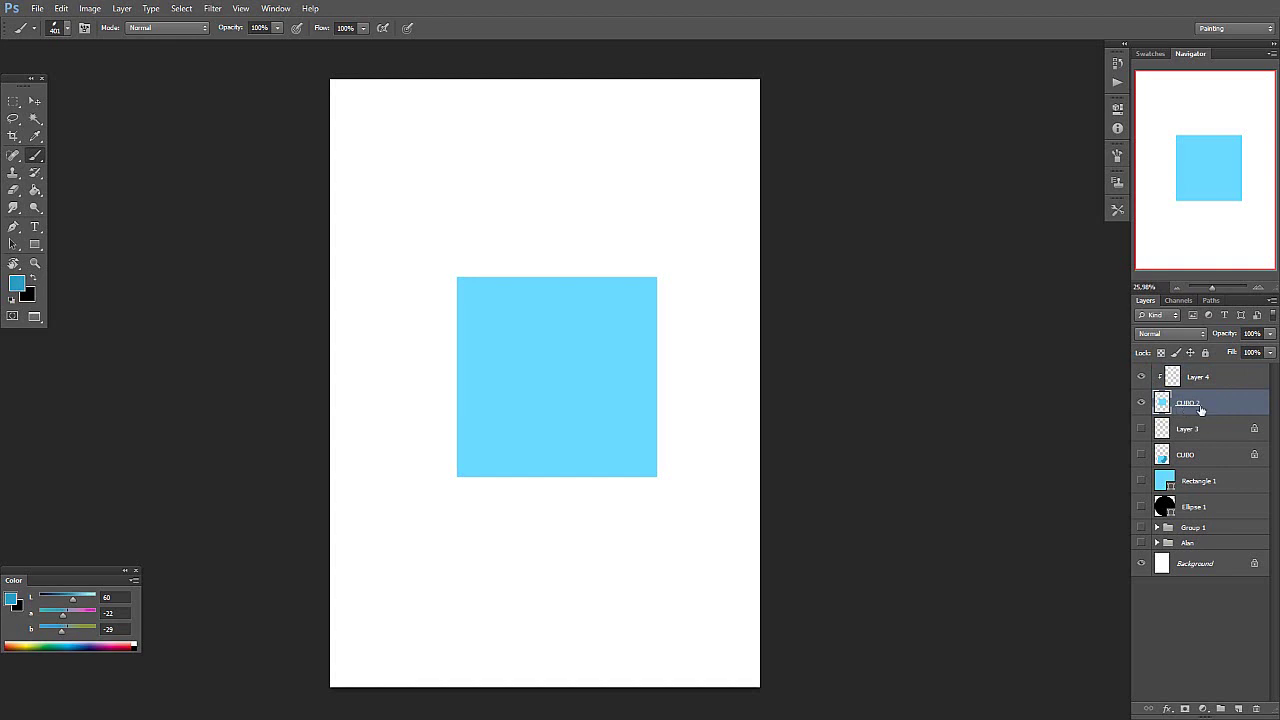
# Step: Prepare to paint on Layer 4 with a black foreground colour and a brush of about 68 px
pyautogui.click(1229, 377)
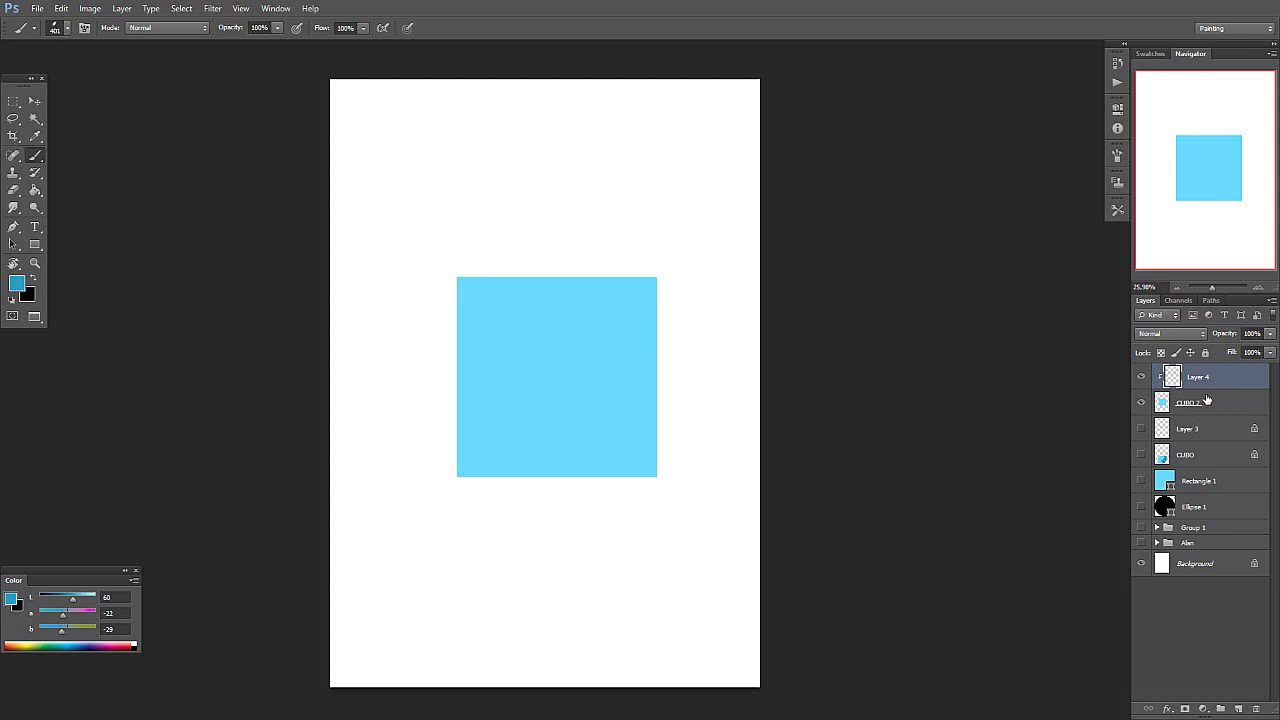
pyautogui.click(33, 276)
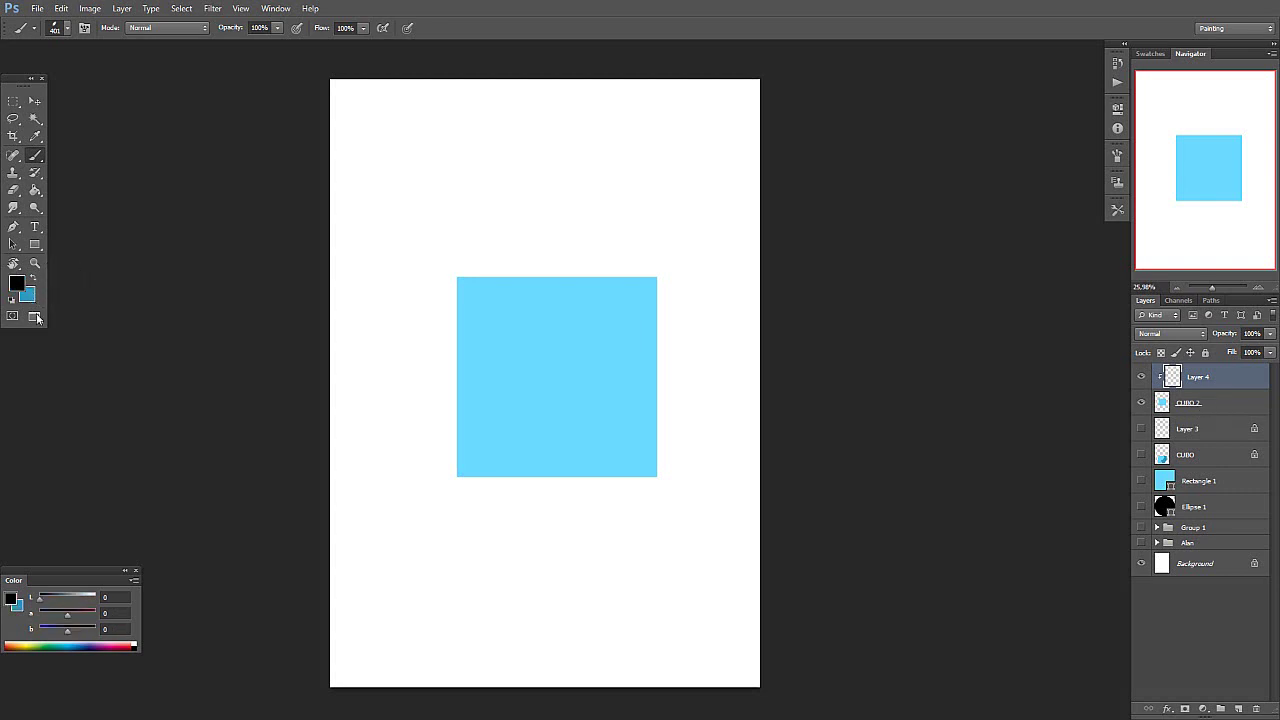
pyautogui.rightClick(650, 395)
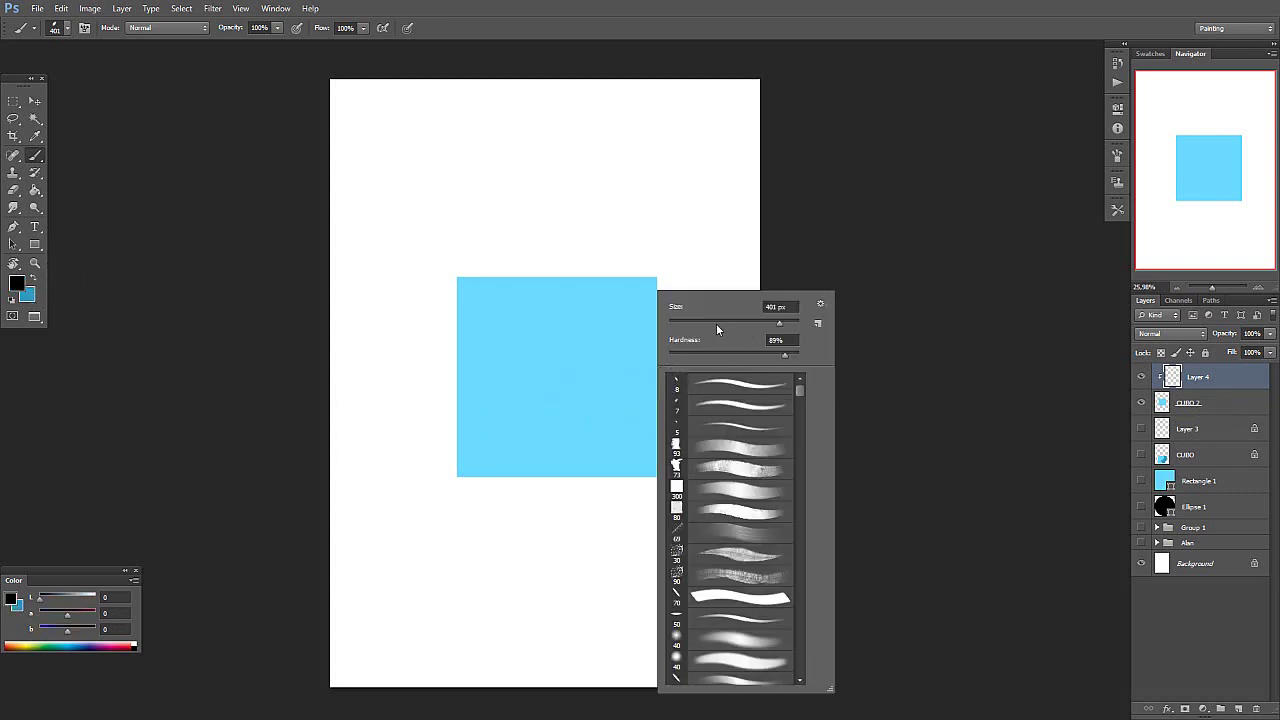
pyautogui.click(717, 323)
pyautogui.click(856, 252)
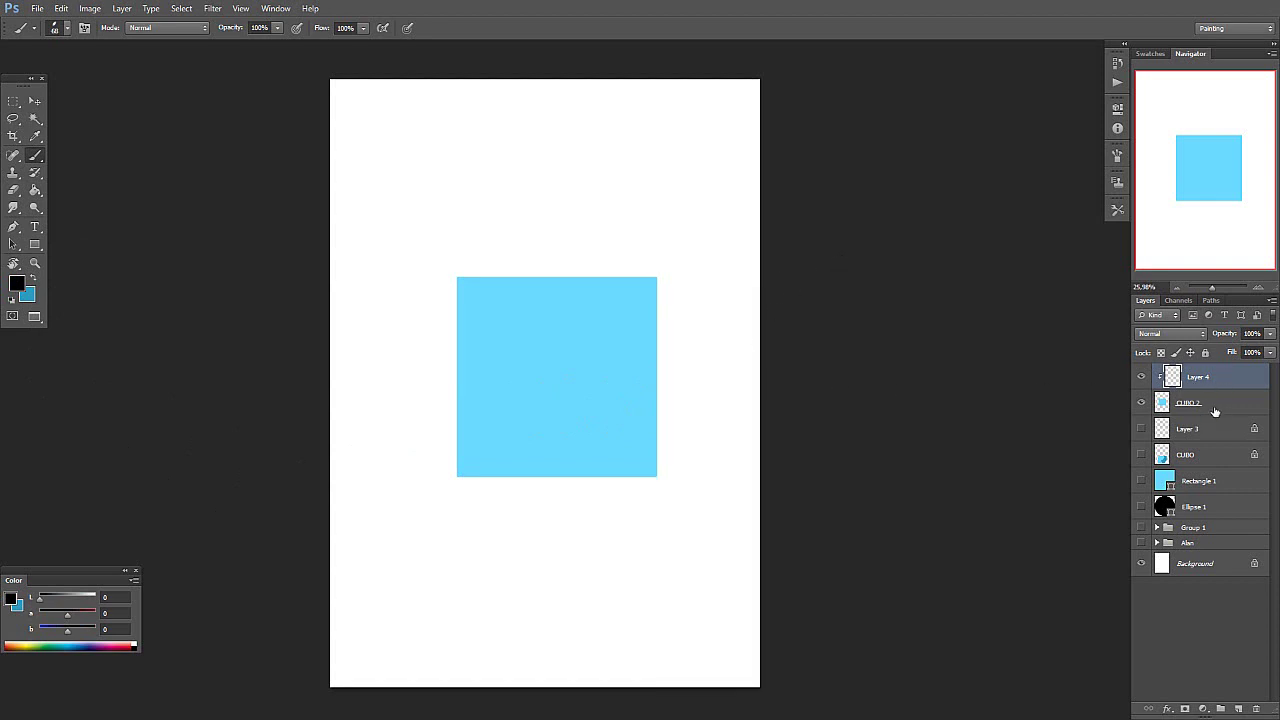
# Step: Paint black crossing lines on clipped Layer 4, with strokes extending past the edges of the blue square
pyautogui.click(1240, 408)
pyautogui.click(1243, 384)
pyautogui.click(1246, 402)
pyautogui.click(1247, 386)
pyautogui.click(431, 432)
pyautogui.keyDown('shift'); pyautogui.click(721, 332); pyautogui.keyUp('shift')
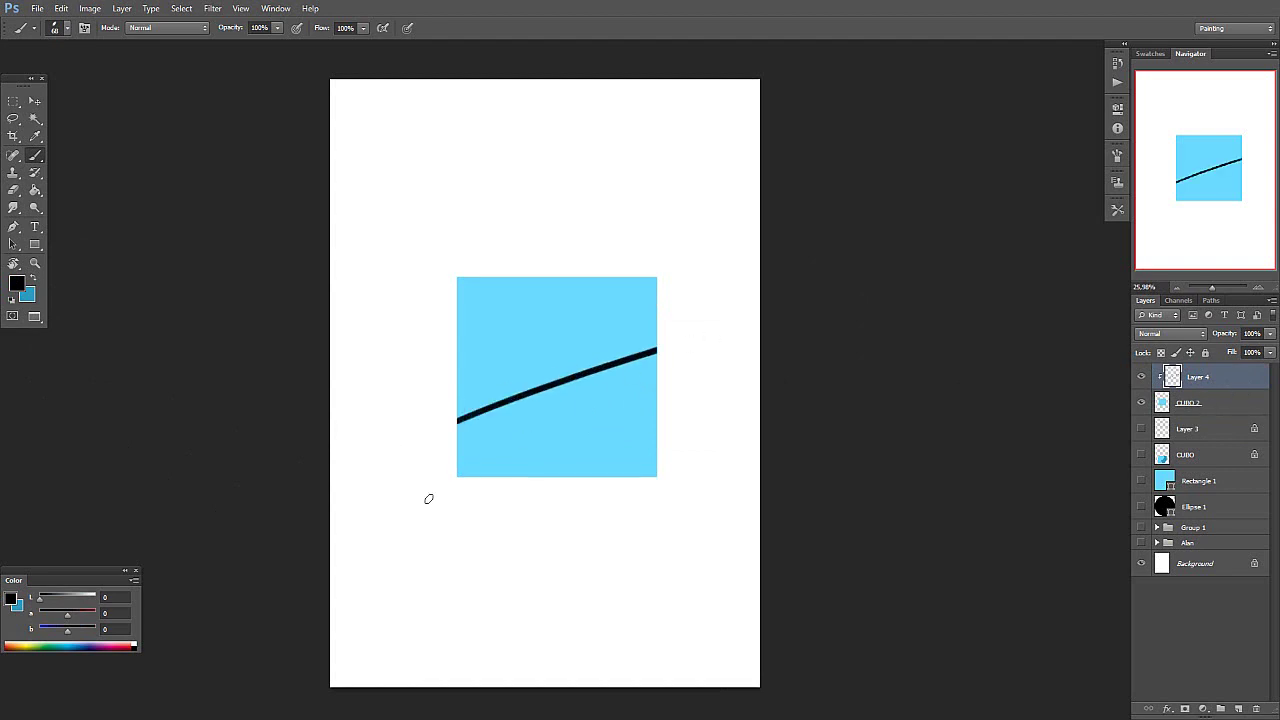
pyautogui.moveTo(415, 514); pyautogui.dragTo(685, 402)
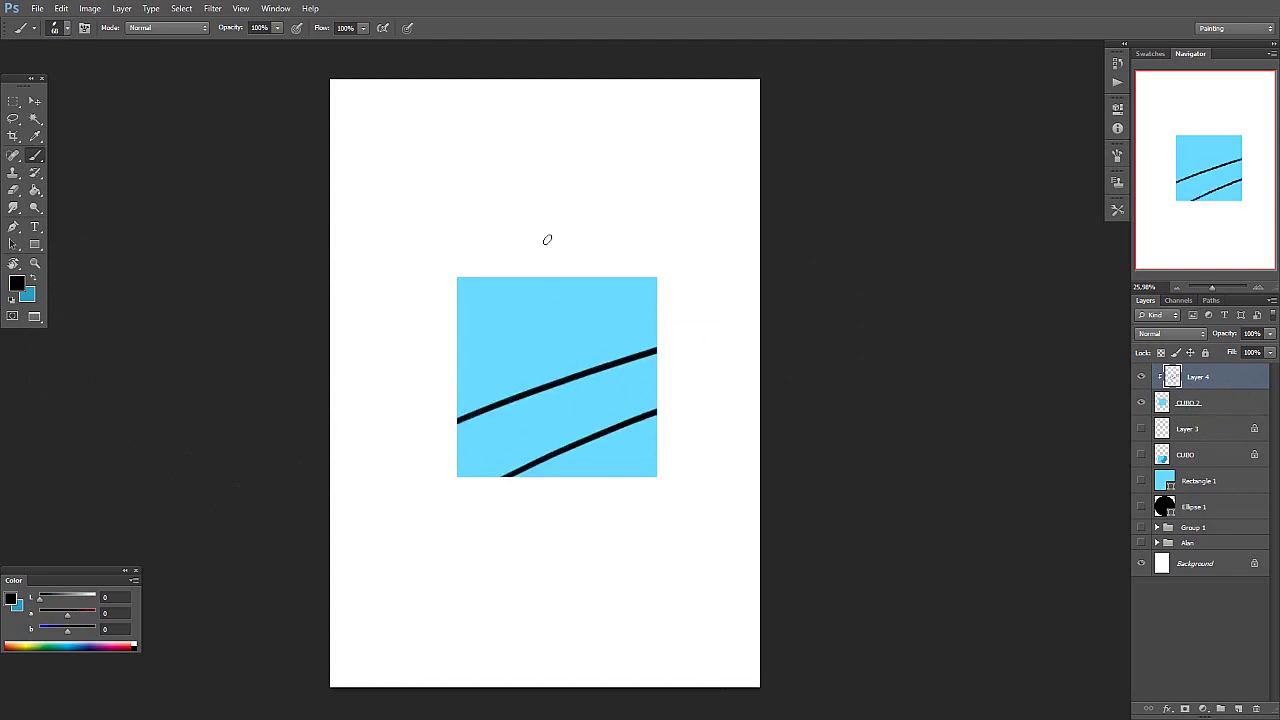
pyautogui.moveTo(547, 240); pyautogui.dragTo(586, 543)
pyautogui.moveTo(463, 240); pyautogui.dragTo(585, 500)
pyautogui.moveTo(420, 363); pyautogui.dragTo(578, 284)
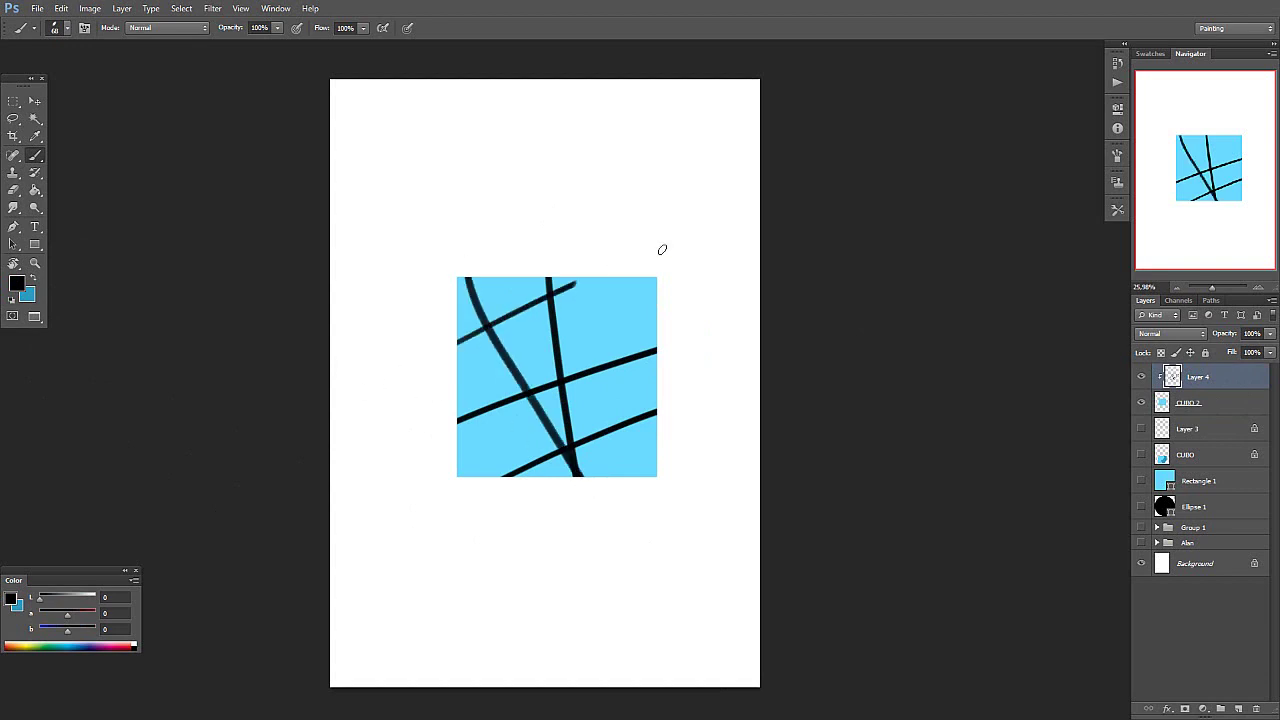
pyautogui.moveTo(697, 263); pyautogui.dragTo(369, 469)
pyautogui.moveTo(635, 246); pyautogui.dragTo(665, 440)
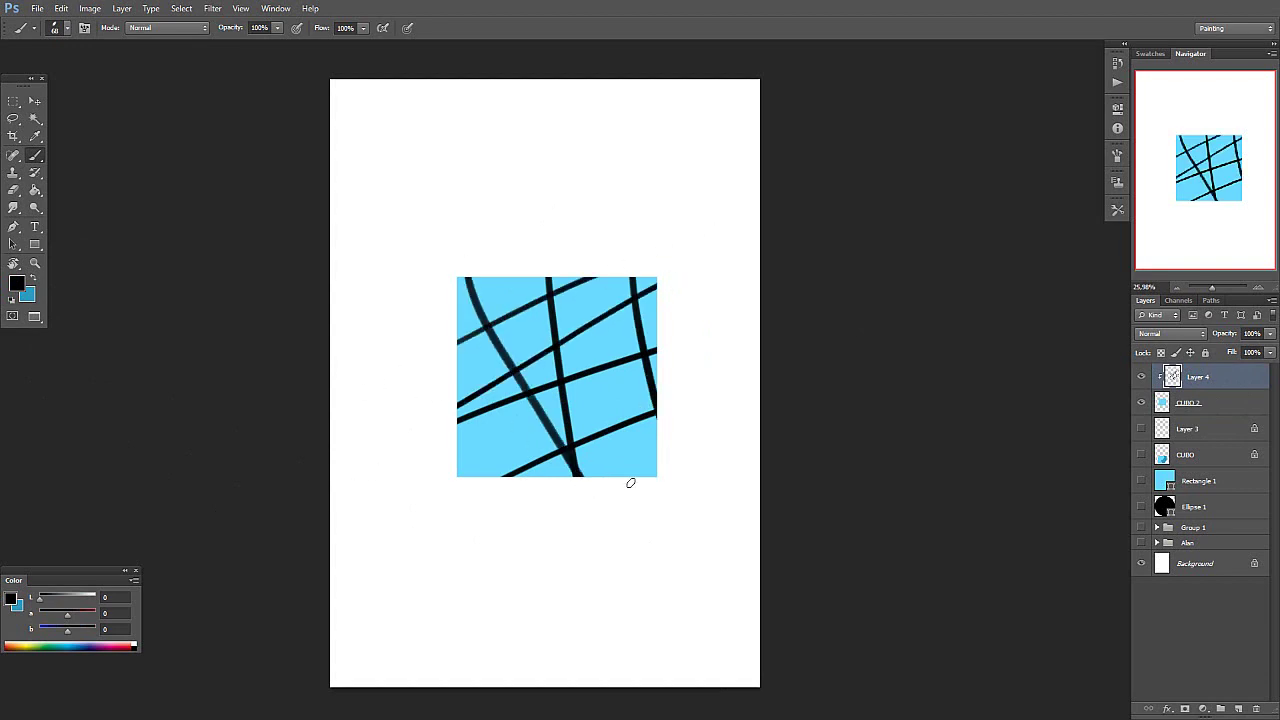
# Step: Release Layer 4's clipping mask and toggle the layer's visibility to compare the canvas with and without the full strokes
pyautogui.rightClick(1217, 379)
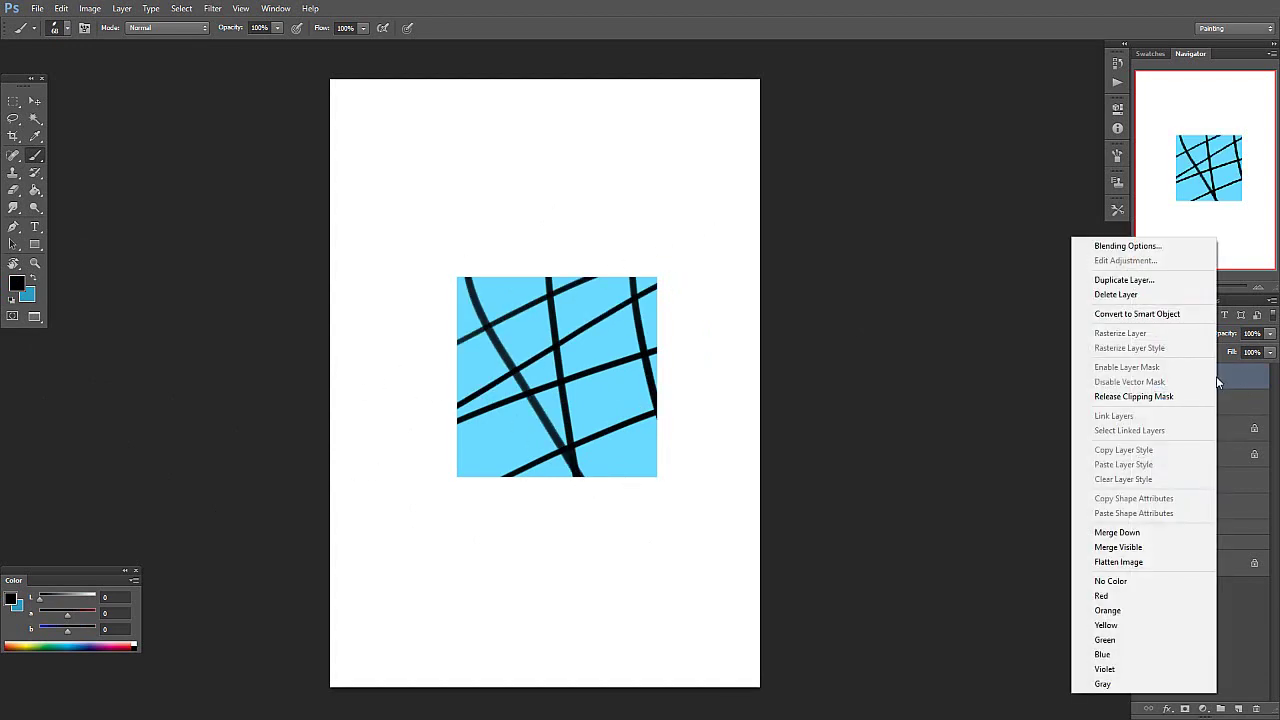
pyautogui.click(1178, 398)
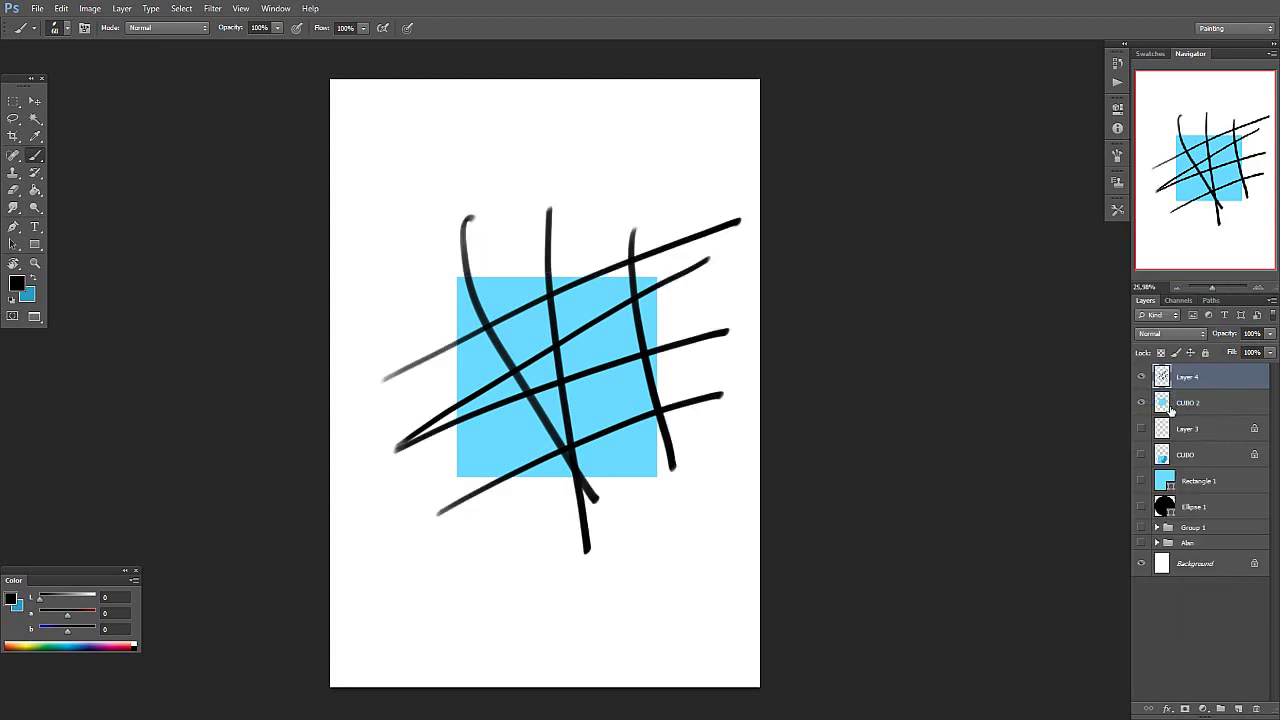
pyautogui.click(1141, 377)
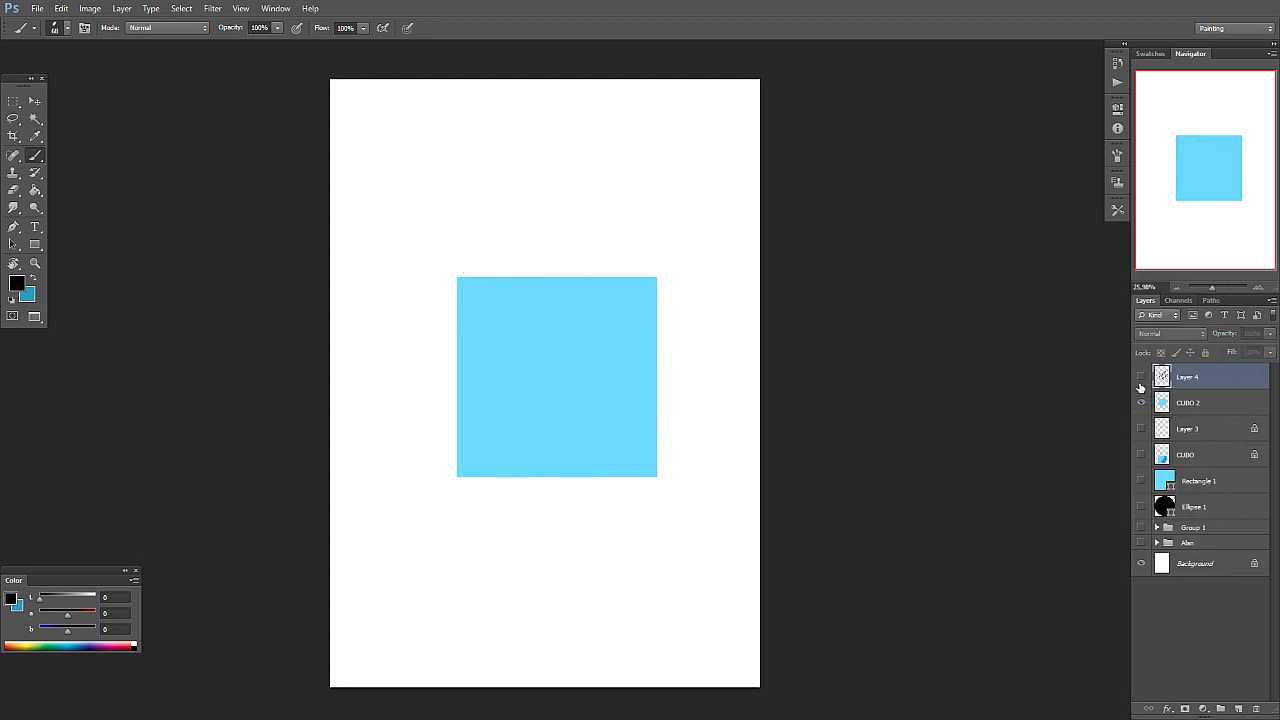
pyautogui.click(1141, 377)
pyautogui.click(1141, 377)
pyautogui.click(1141, 377)
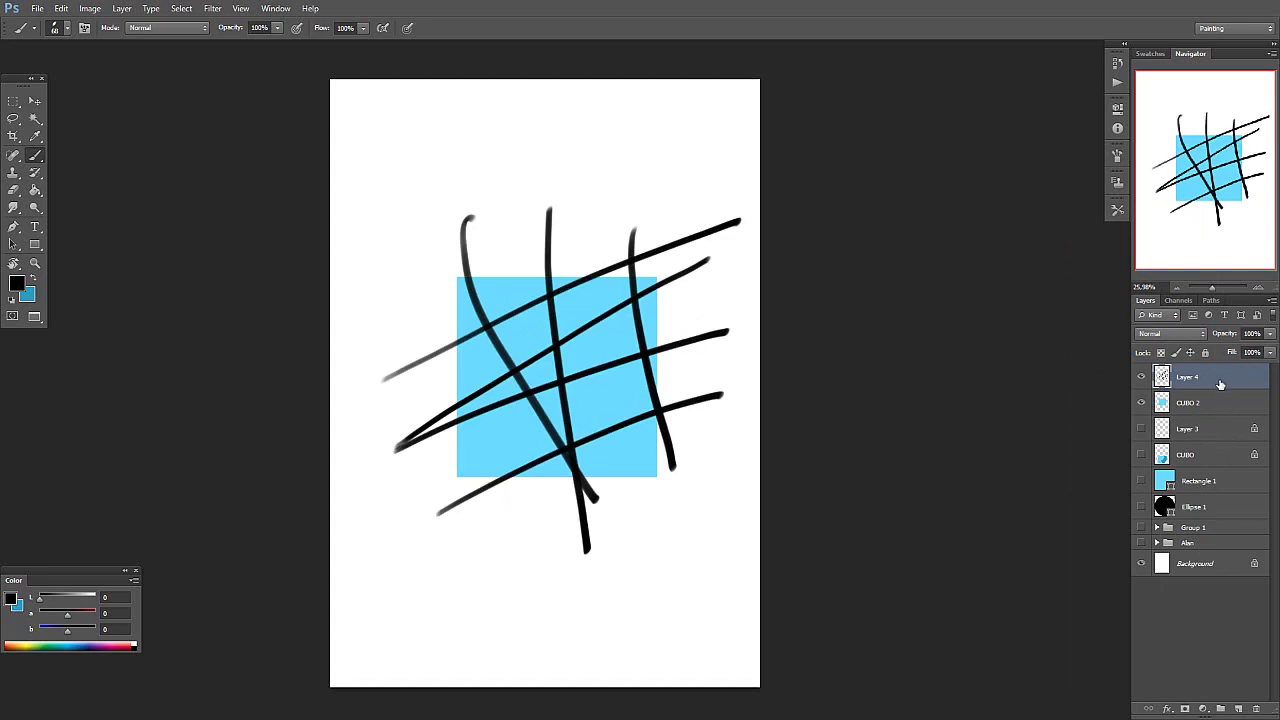
# Step: Clip Layer 4 to CUBO 2 again and toggle its visibility to check the clipped strokes
pyautogui.rightClick(1226, 380)
pyautogui.click(1188, 398)
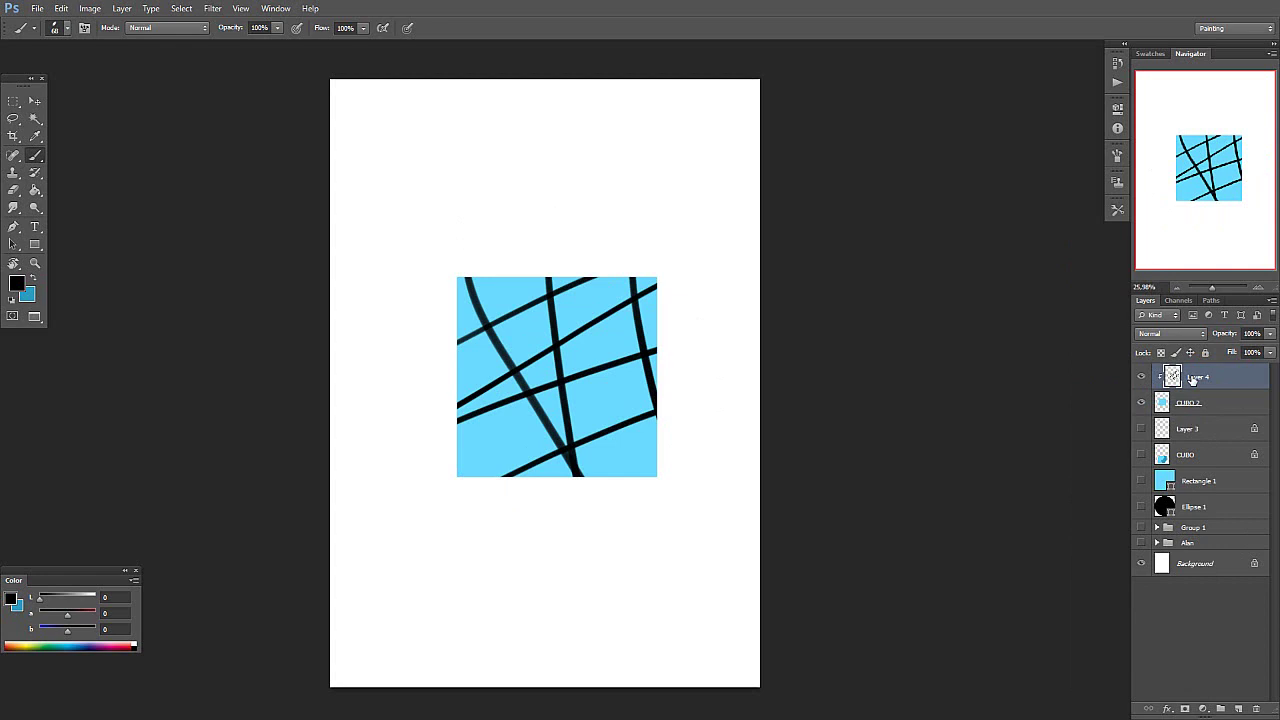
pyautogui.click(1141, 376)
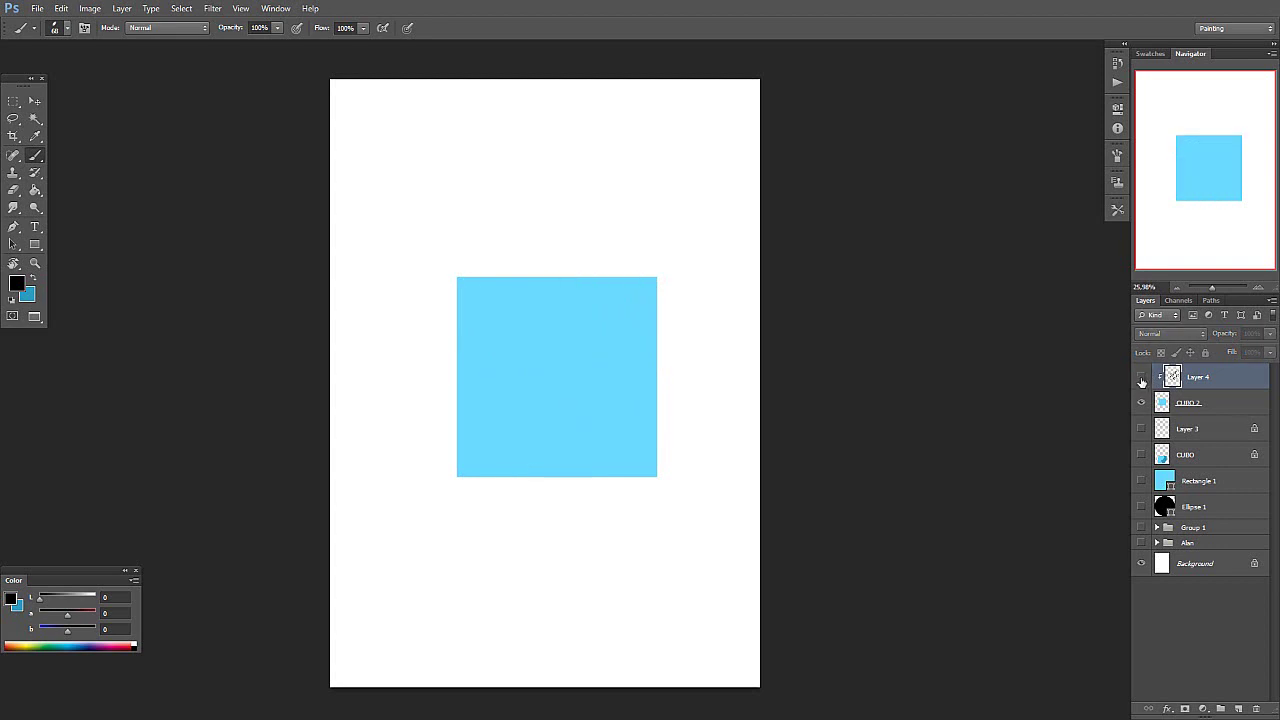
pyautogui.click(1141, 376)
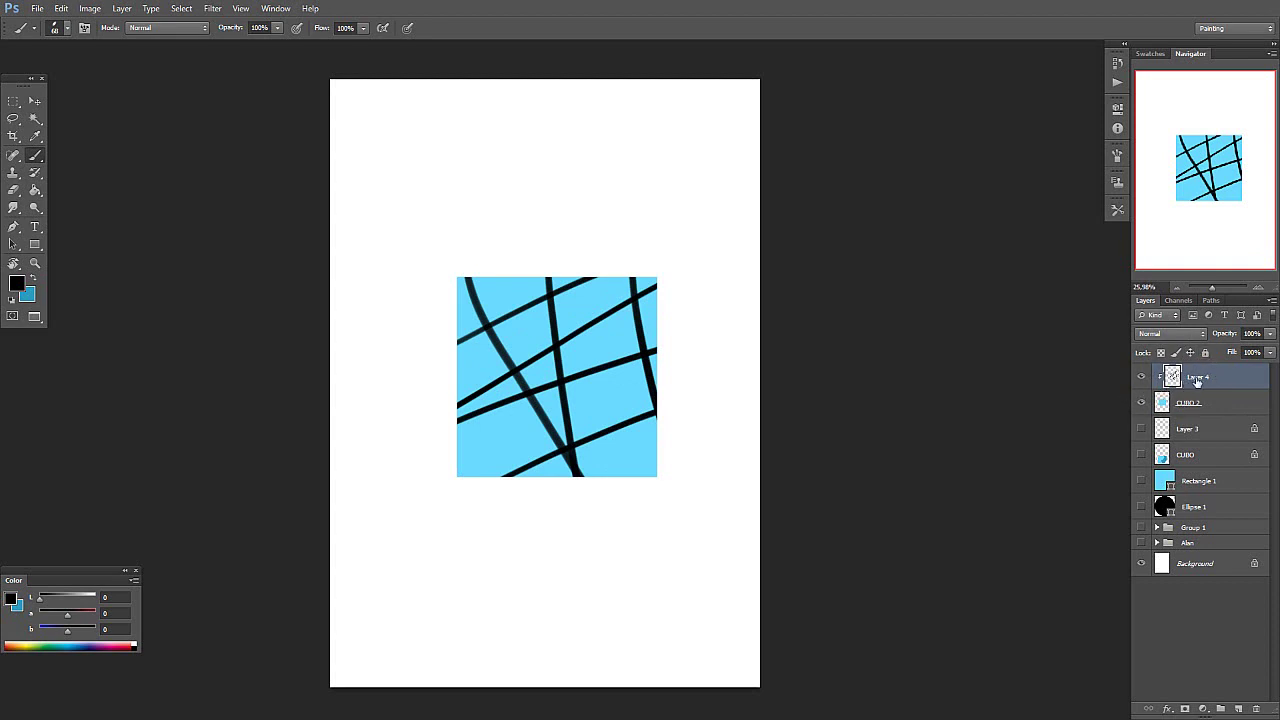
# Step: Hide and show Layer 4 and its CUBO 2 base layer to examine how the clipped pair works
pyautogui.click(1219, 402)
pyautogui.click(1234, 383)
pyautogui.click(1141, 377)
pyautogui.click(1141, 400)
pyautogui.click(1141, 400)
pyautogui.click(1141, 377)
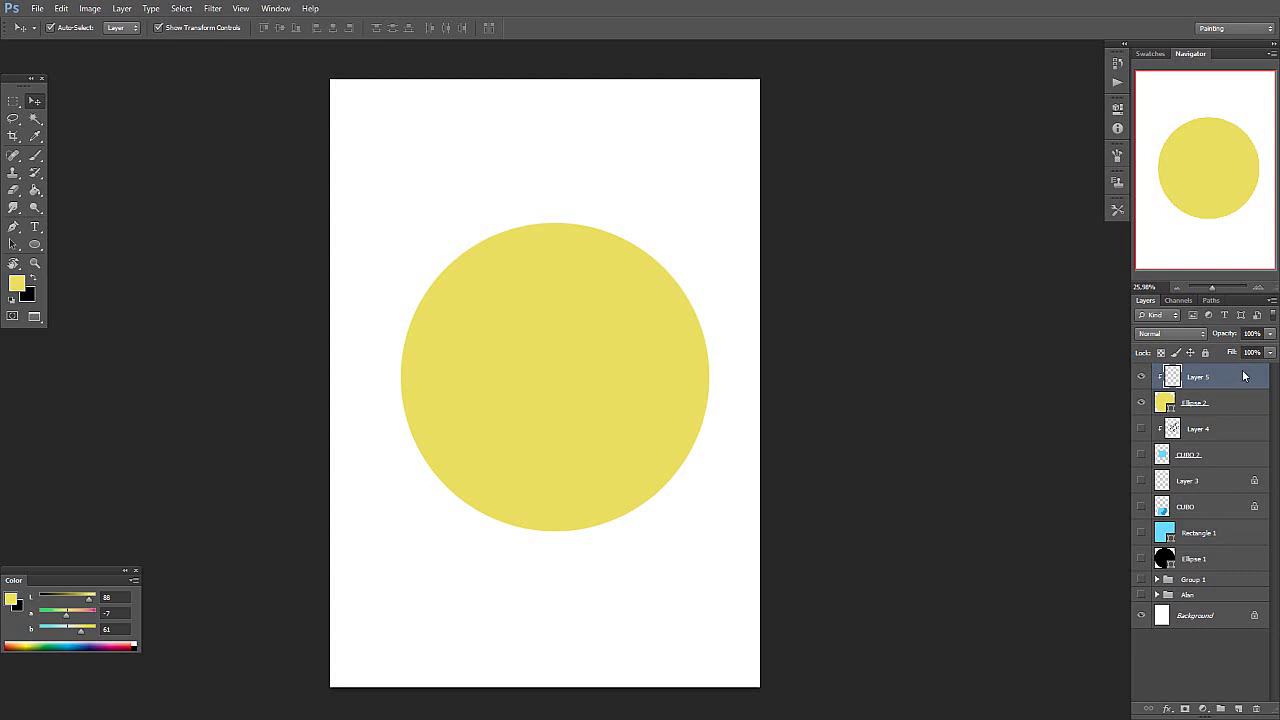
# Step: Examine the blending mode setting of clipped Layer 5 and its relation to the Ellipse 2 base layer
pyautogui.click(1222, 404)
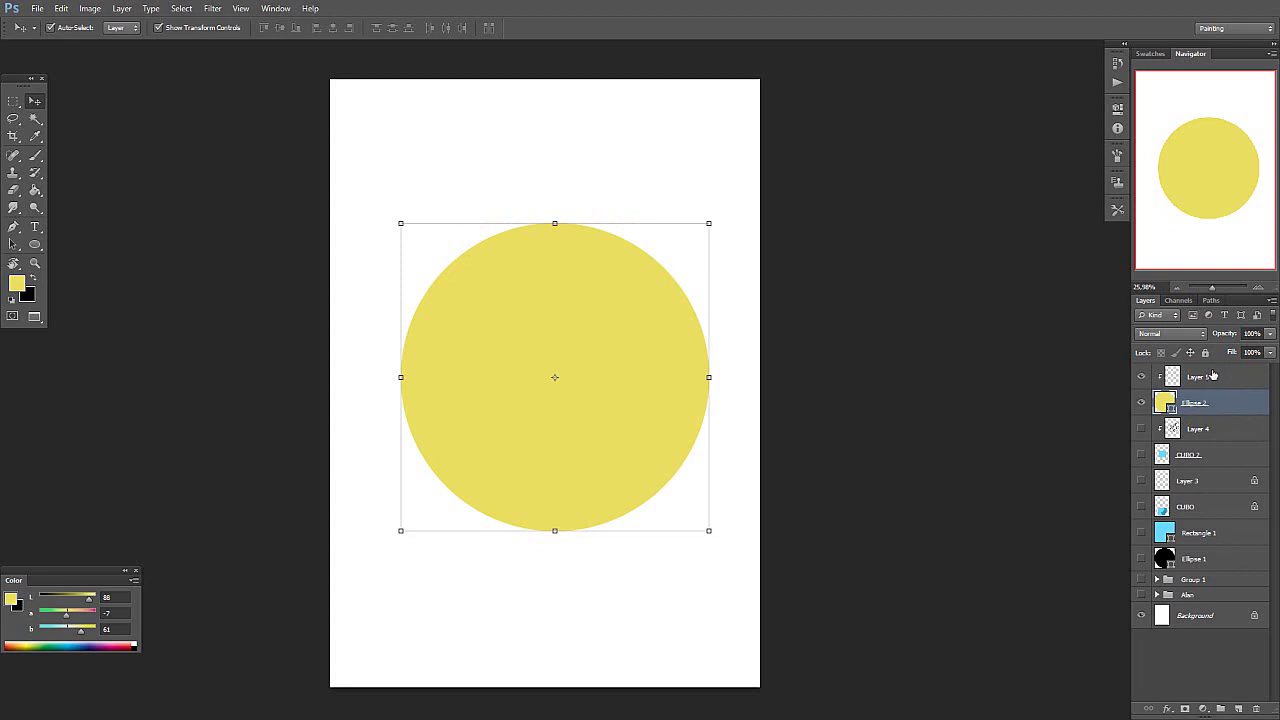
pyautogui.click(1212, 383)
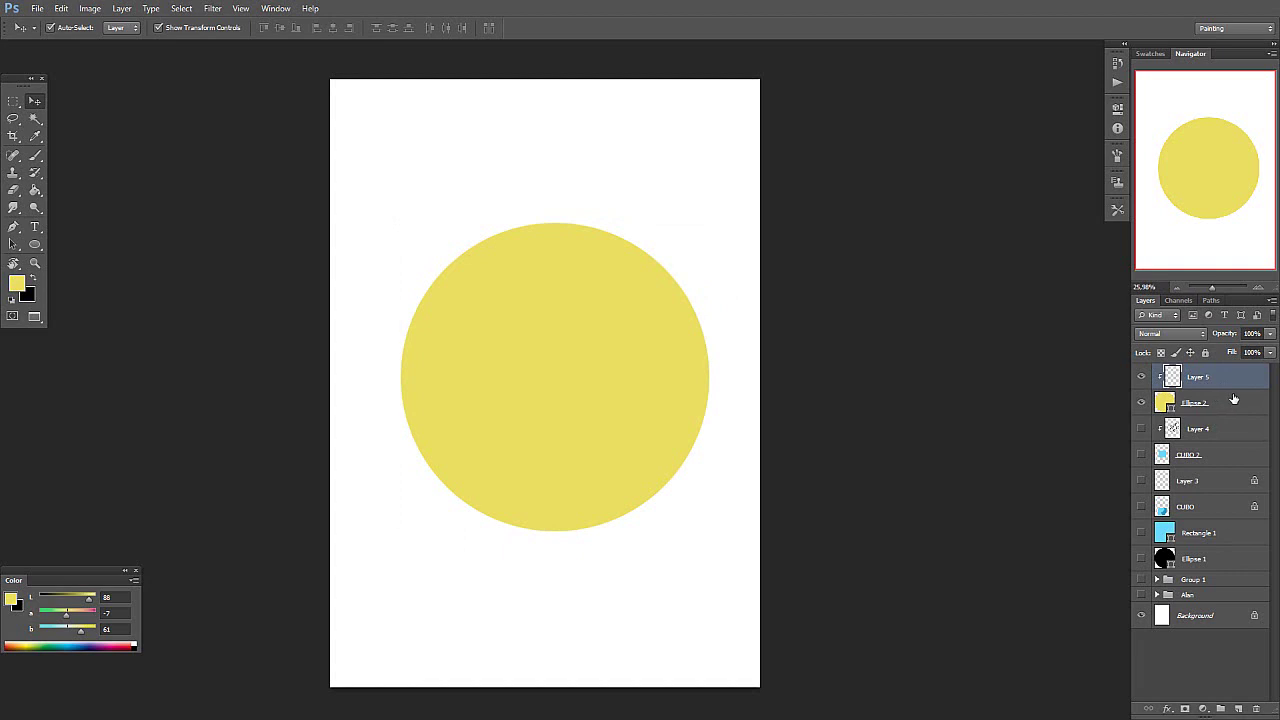
pyautogui.click(1188, 335)
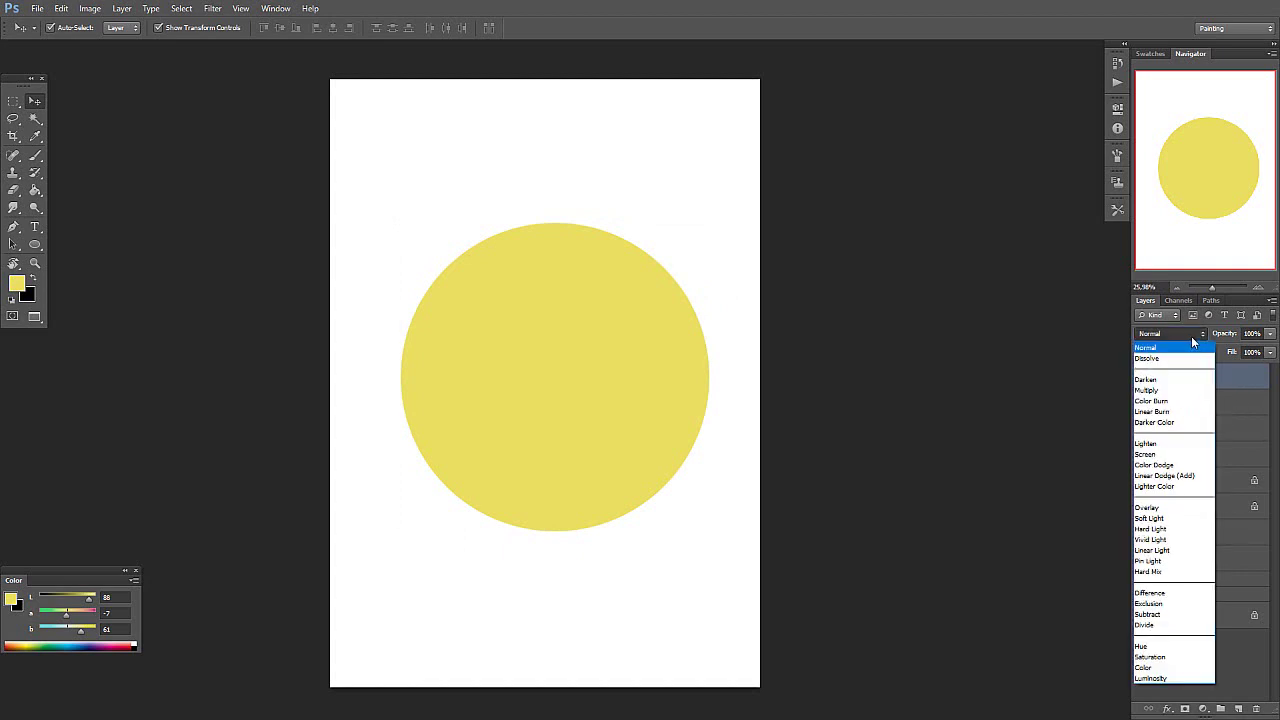
pyautogui.click(1188, 333)
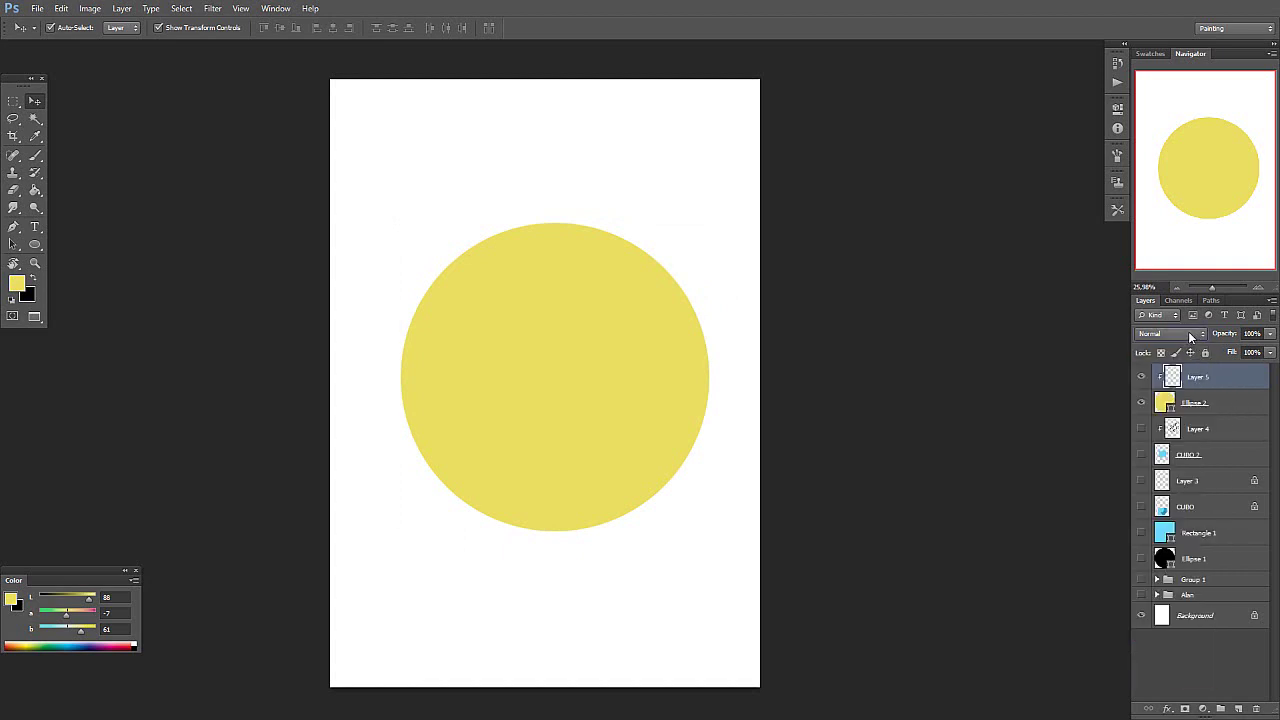
pyautogui.click(1190, 335)
pyautogui.click(1190, 345)
pyautogui.click(1224, 402)
pyautogui.click(1228, 377)
pyautogui.click(1222, 403)
pyautogui.click(1228, 377)
pyautogui.click(1228, 405)
pyautogui.click(1227, 376)
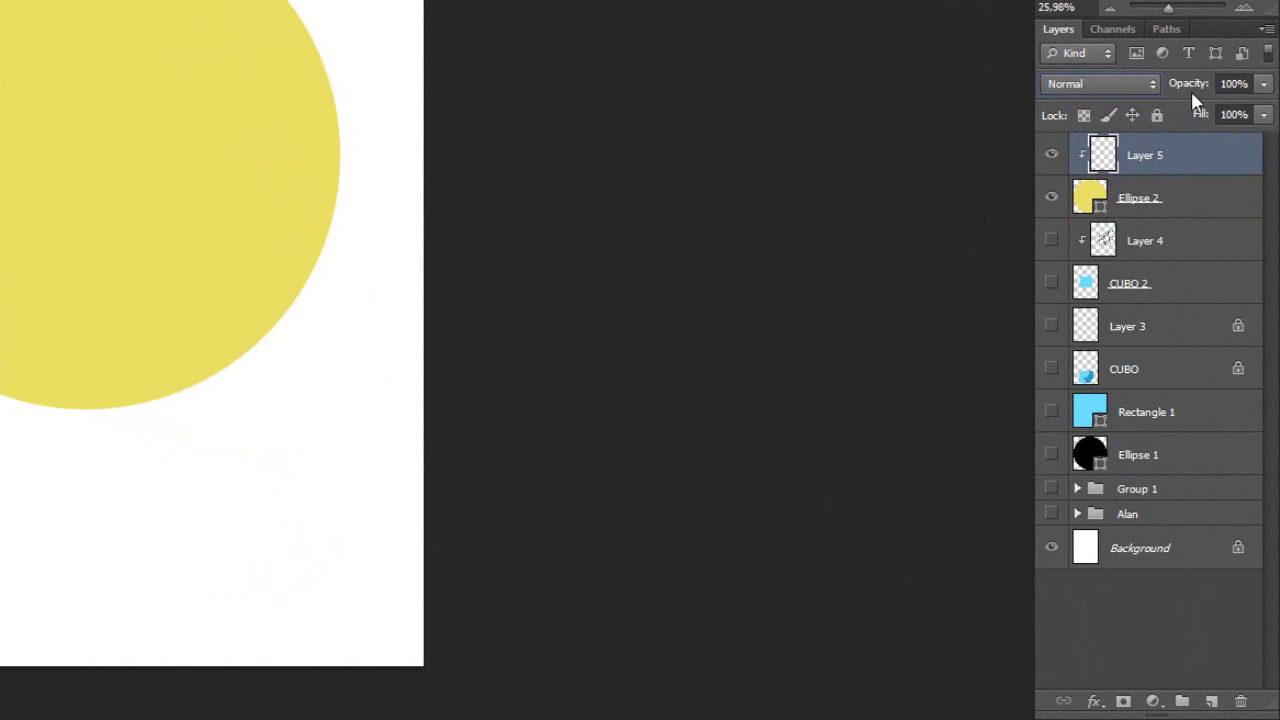
# Step: Set Layer 5's blending mode to Multiply and choose a light purple foreground colour (Lab 62, 31, -37)
pyautogui.click(1133, 86)
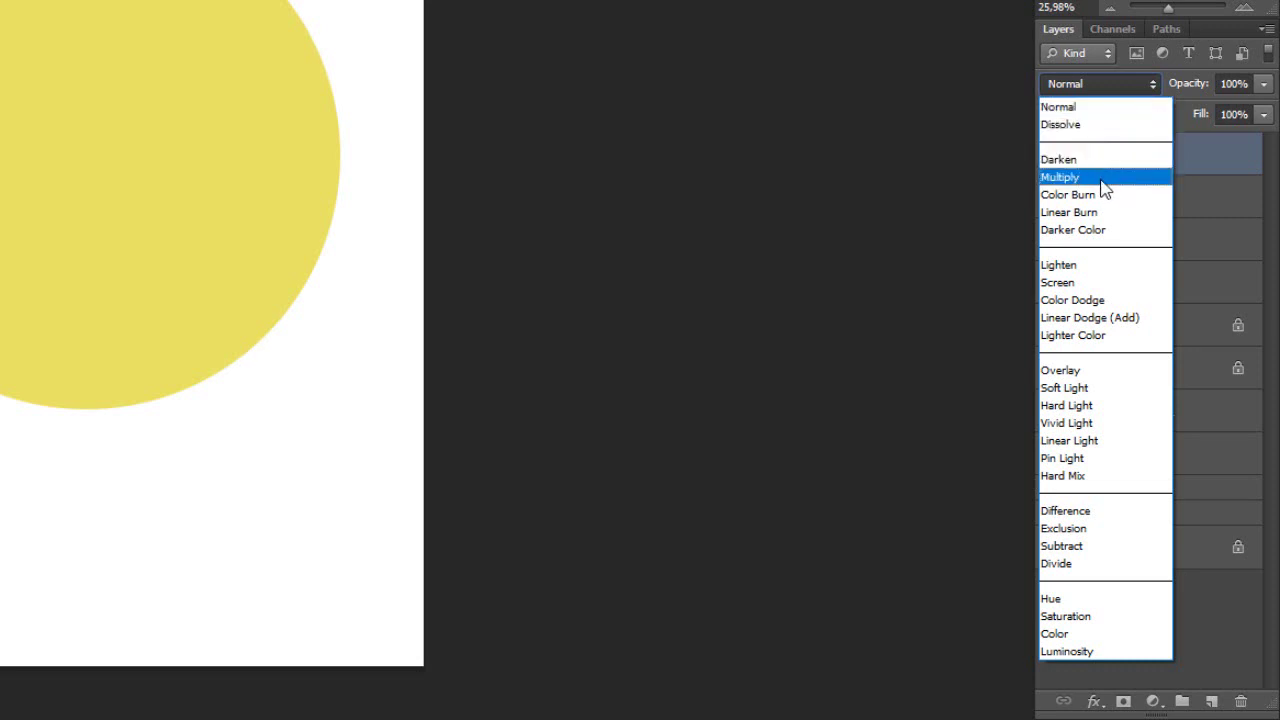
pyautogui.click(1102, 184)
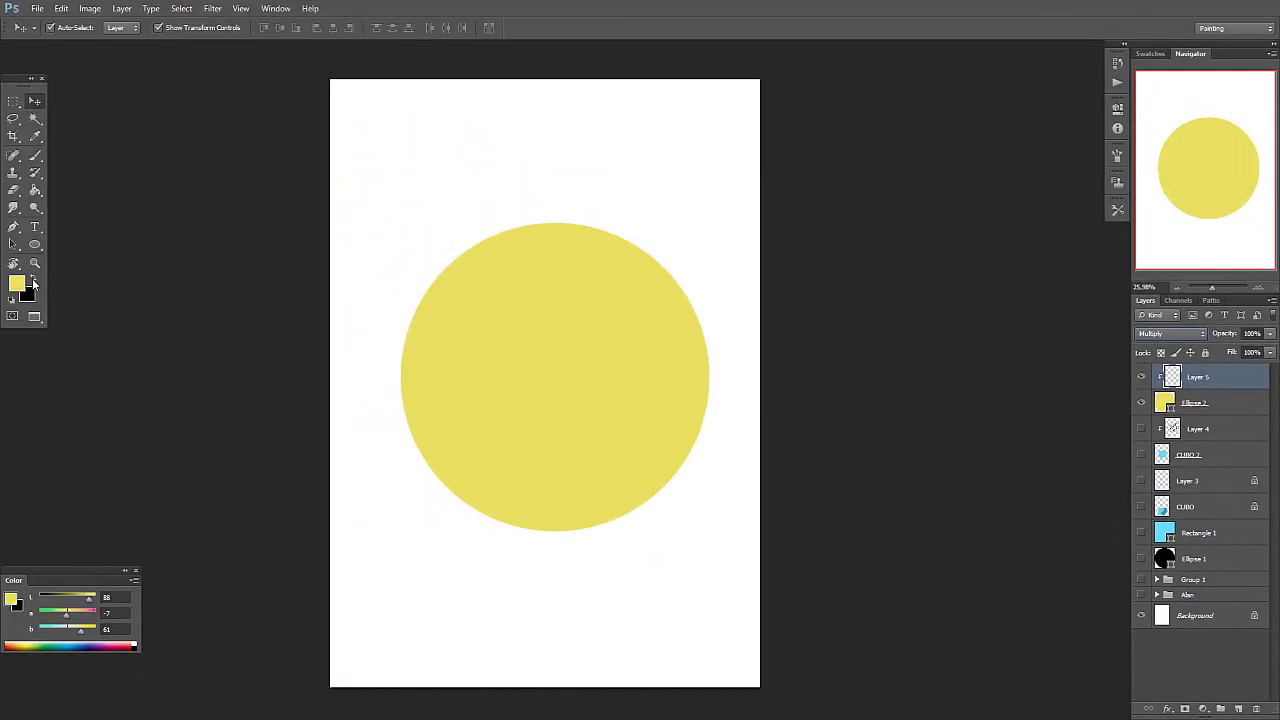
pyautogui.click(33, 281)
pyautogui.click(16, 284)
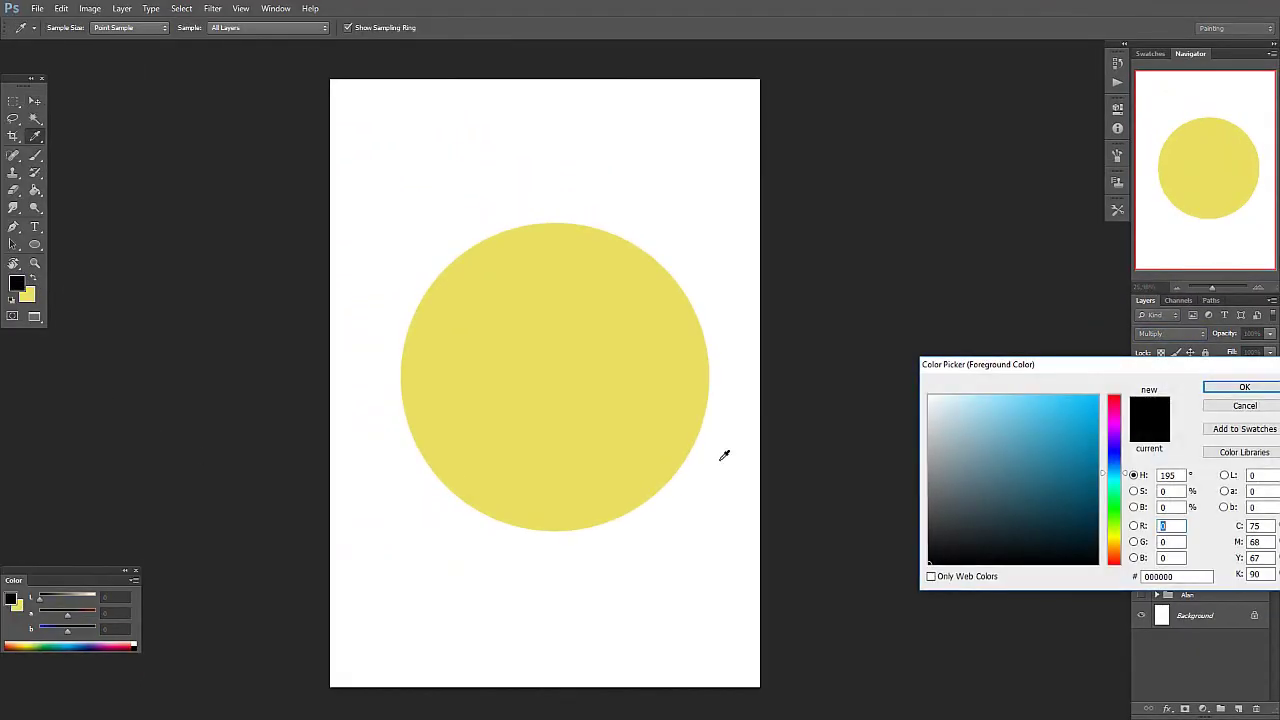
pyautogui.click(1117, 443)
pyautogui.click(1003, 431)
pyautogui.click(997, 421)
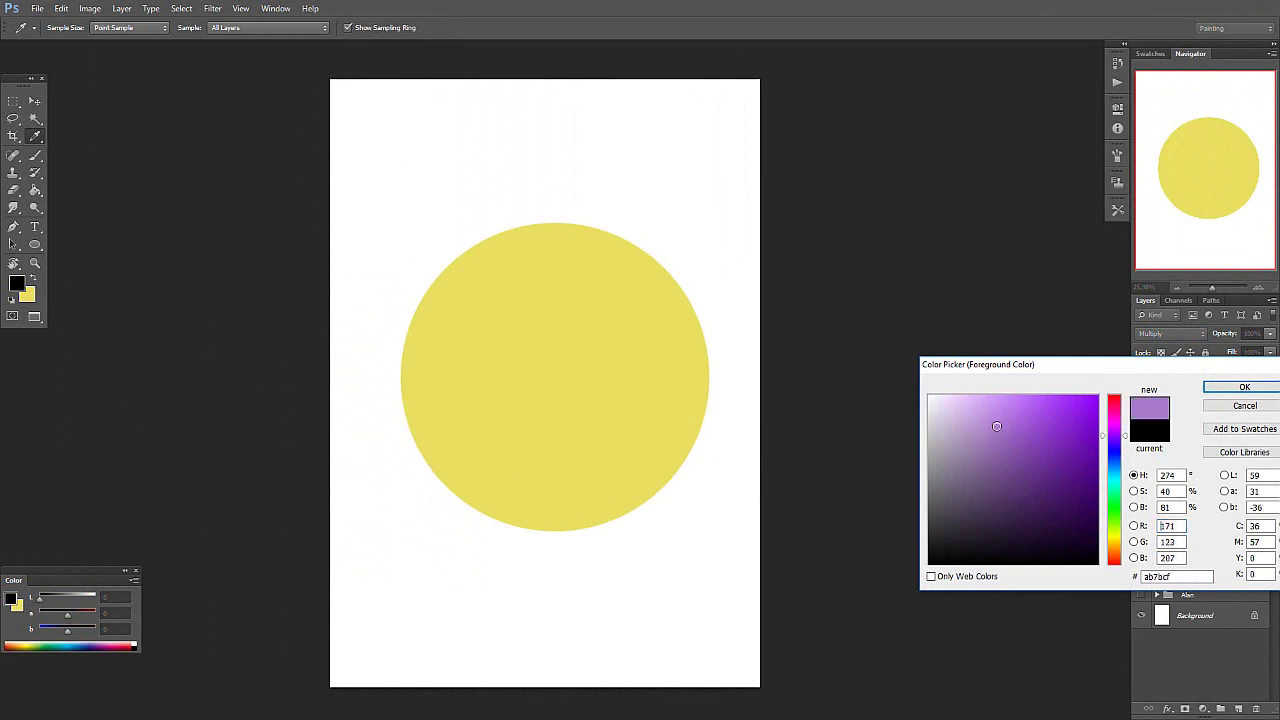
pyautogui.press('Return')
# Step: Shade the right and lower side of the yellow circle in purple on Layer 5, using a 1289 px soft round brush at 0% hardness
pyautogui.press('v')
pyautogui.press('b')
pyautogui.rightClick(718, 444)
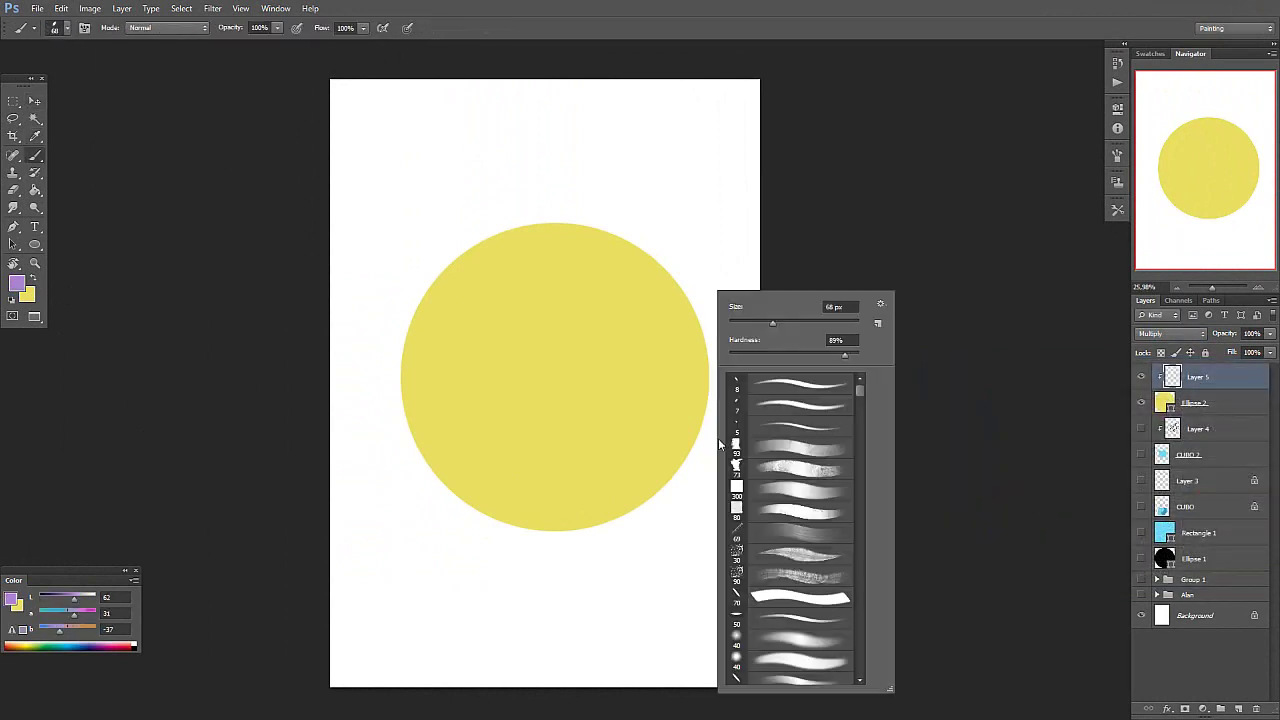
pyautogui.click(816, 648)
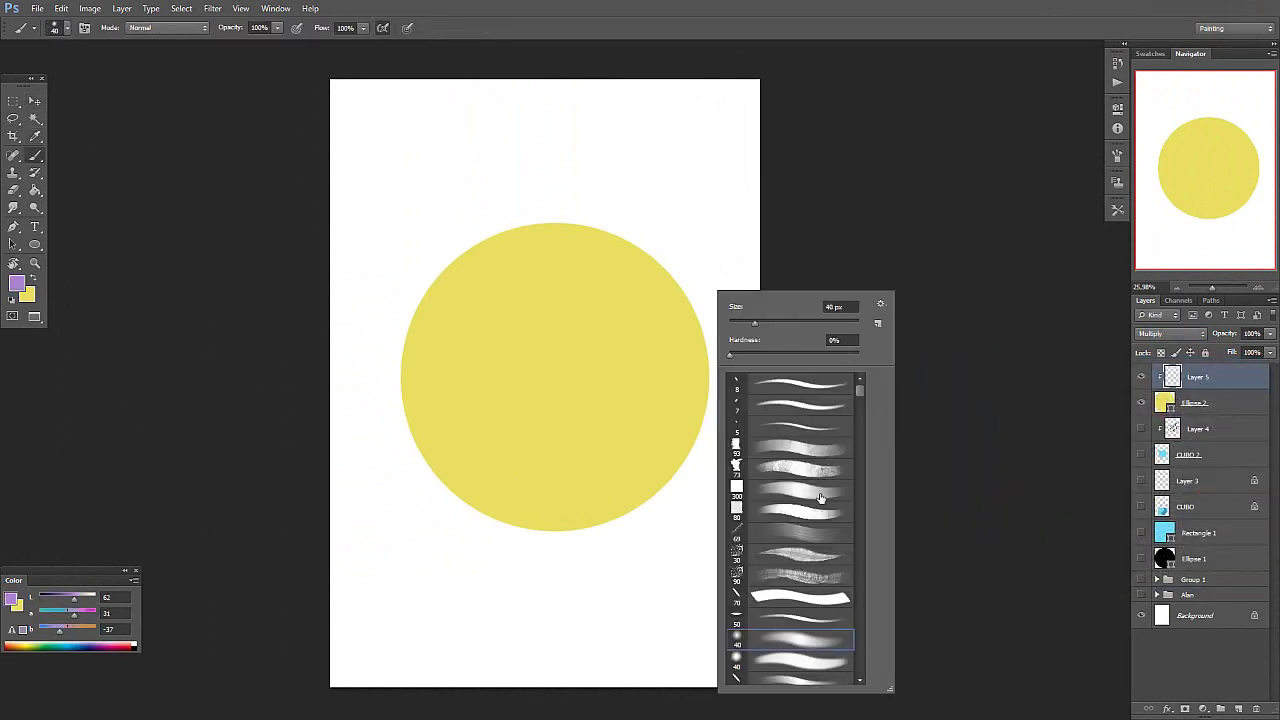
pyautogui.moveTo(830, 320); pyautogui.dragTo(846, 318)
pyautogui.click(843, 222)
pyautogui.rightClick(703, 353)
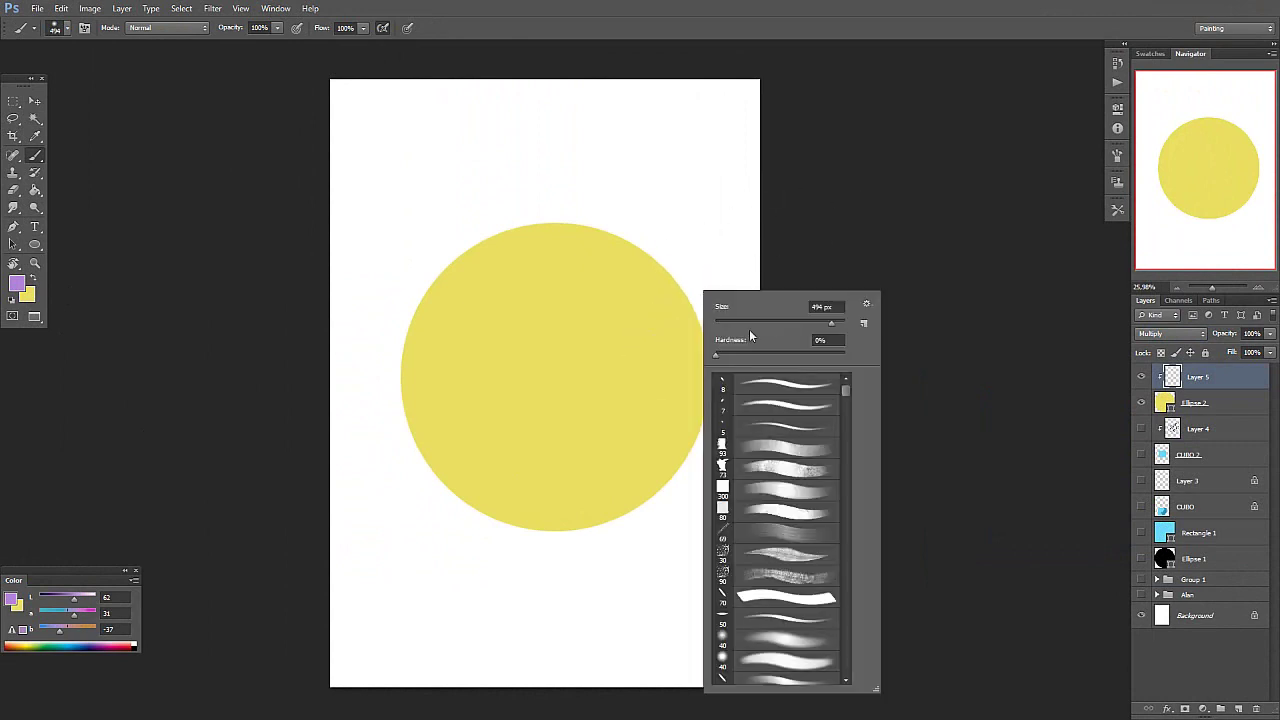
pyautogui.click(829, 214)
pyautogui.moveTo(649, 257)
pyautogui.mouseDown()
pyautogui.moveTo(694, 289)
pyautogui.moveTo(662, 466)
pyautogui.moveTo(559, 537)
pyautogui.moveTo(469, 550)
pyautogui.moveTo(668, 449)
pyautogui.moveTo(661, 241)
pyautogui.moveTo(682, 299)
pyautogui.moveTo(566, 542)
pyautogui.moveTo(407, 516)
pyautogui.moveTo(593, 510)
pyautogui.moveTo(667, 310)
pyautogui.moveTo(694, 343)
pyautogui.moveTo(533, 553)
pyautogui.moveTo(372, 450)
pyautogui.moveTo(505, 538)
pyautogui.moveTo(688, 357)
pyautogui.moveTo(688, 277)
pyautogui.moveTo(582, 549)
pyautogui.moveTo(503, 597)
pyautogui.mouseUp()
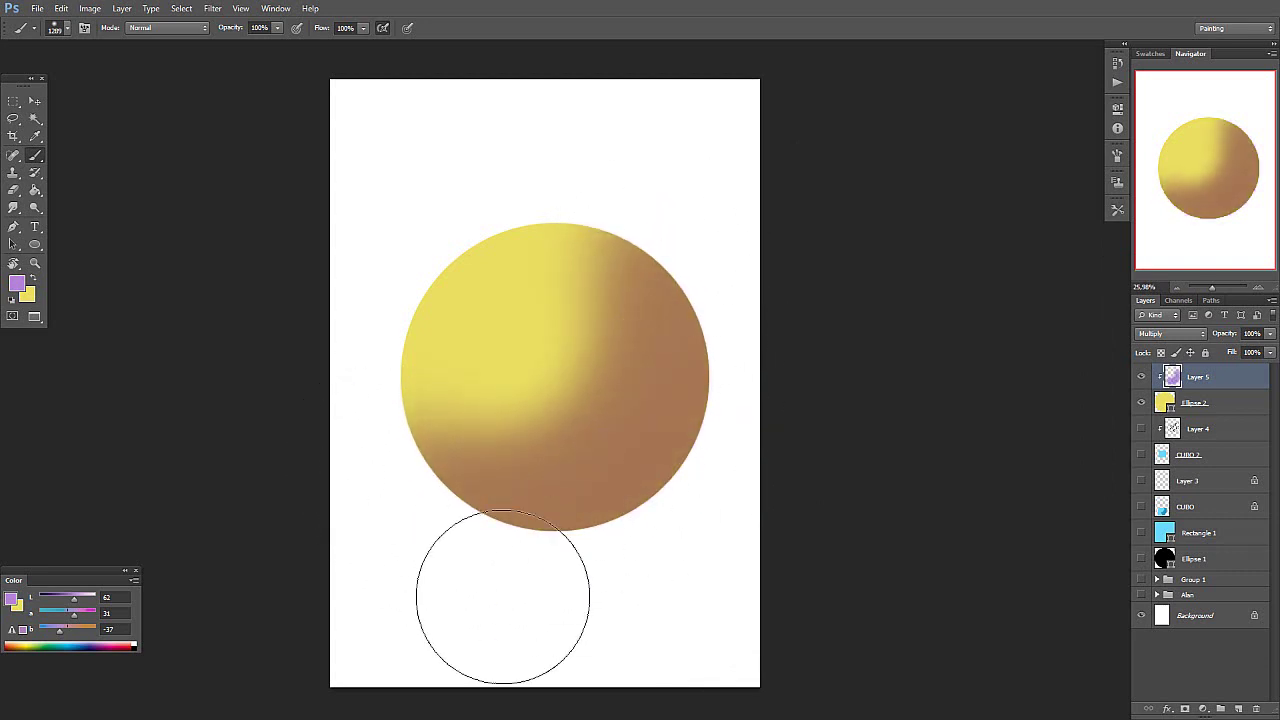
# Step: Toggle Layer 5's visibility to compare the yellow Ellipse 2 base with and without the Multiply shading
pyautogui.click(1141, 378)
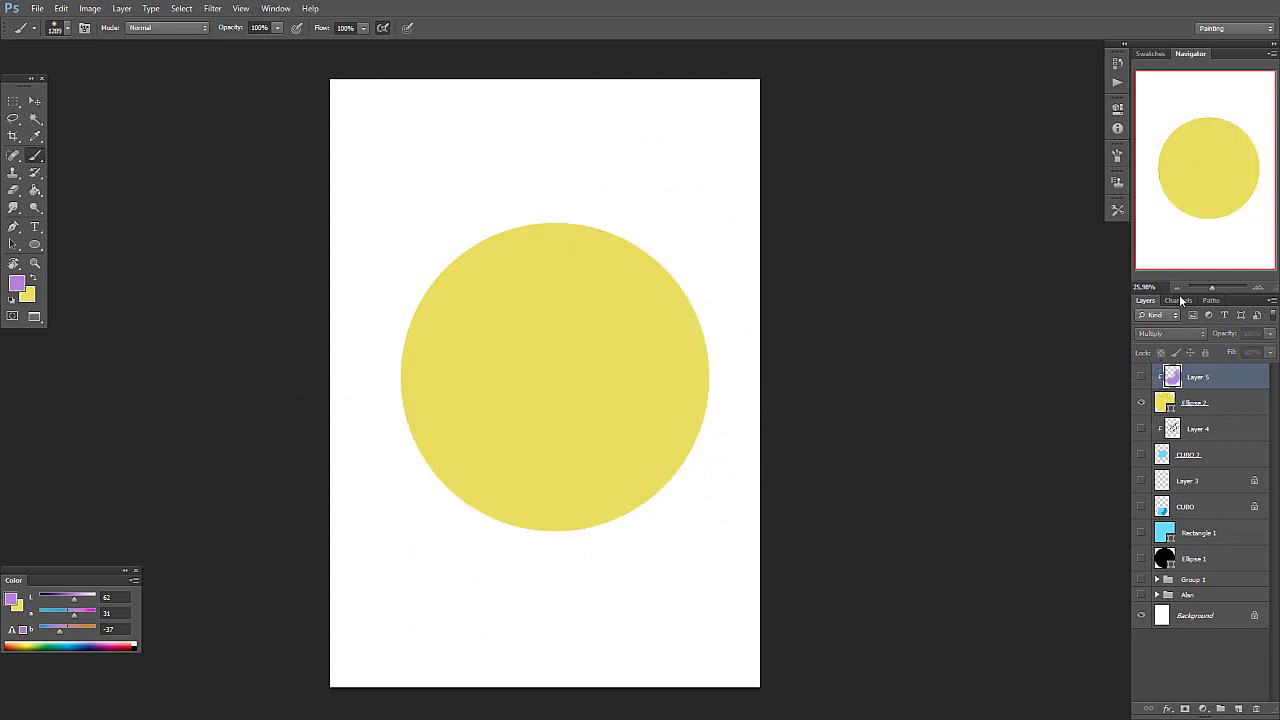
pyautogui.click(1141, 377)
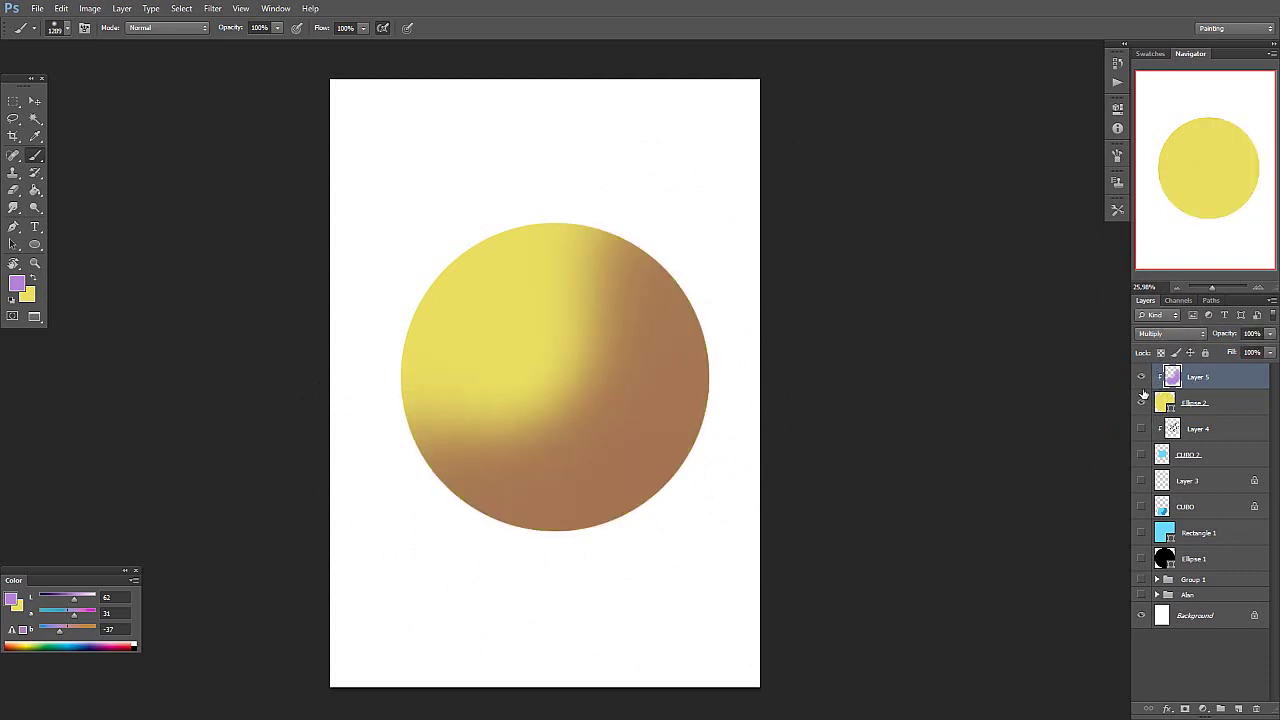
pyautogui.click(1141, 378)
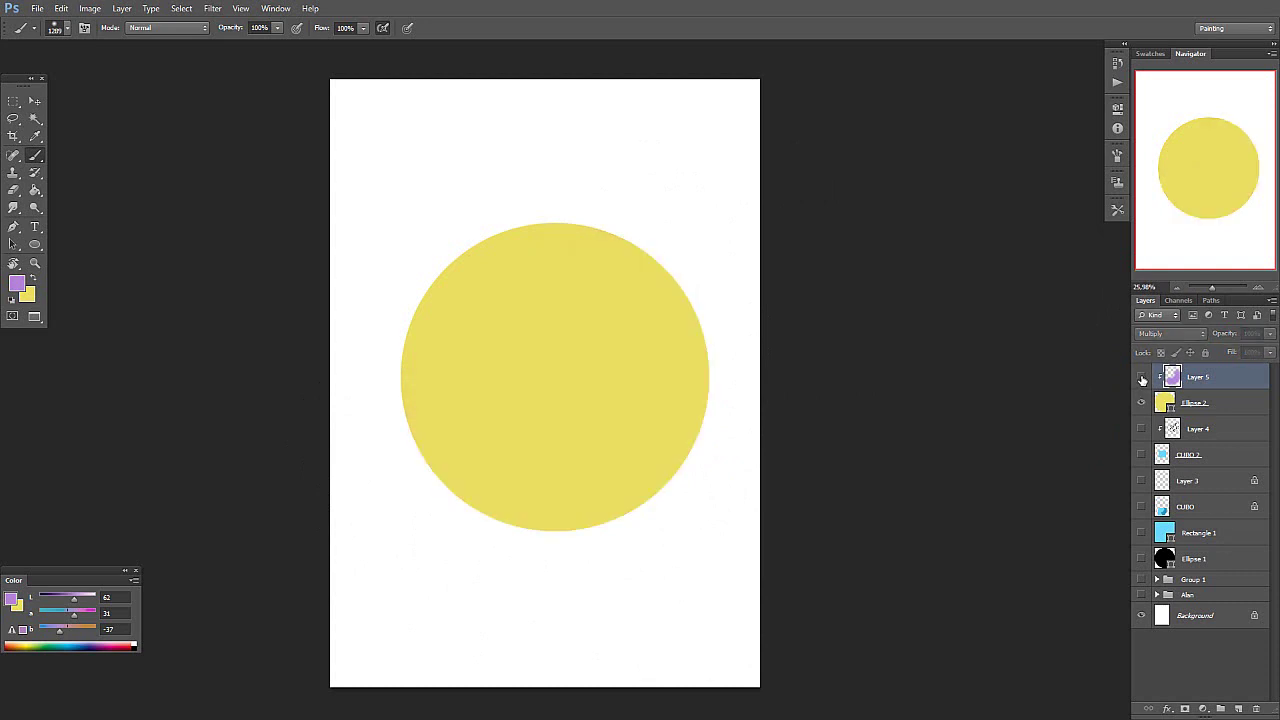
pyautogui.click(1142, 378)
pyautogui.click(1142, 378)
pyautogui.click(1206, 400)
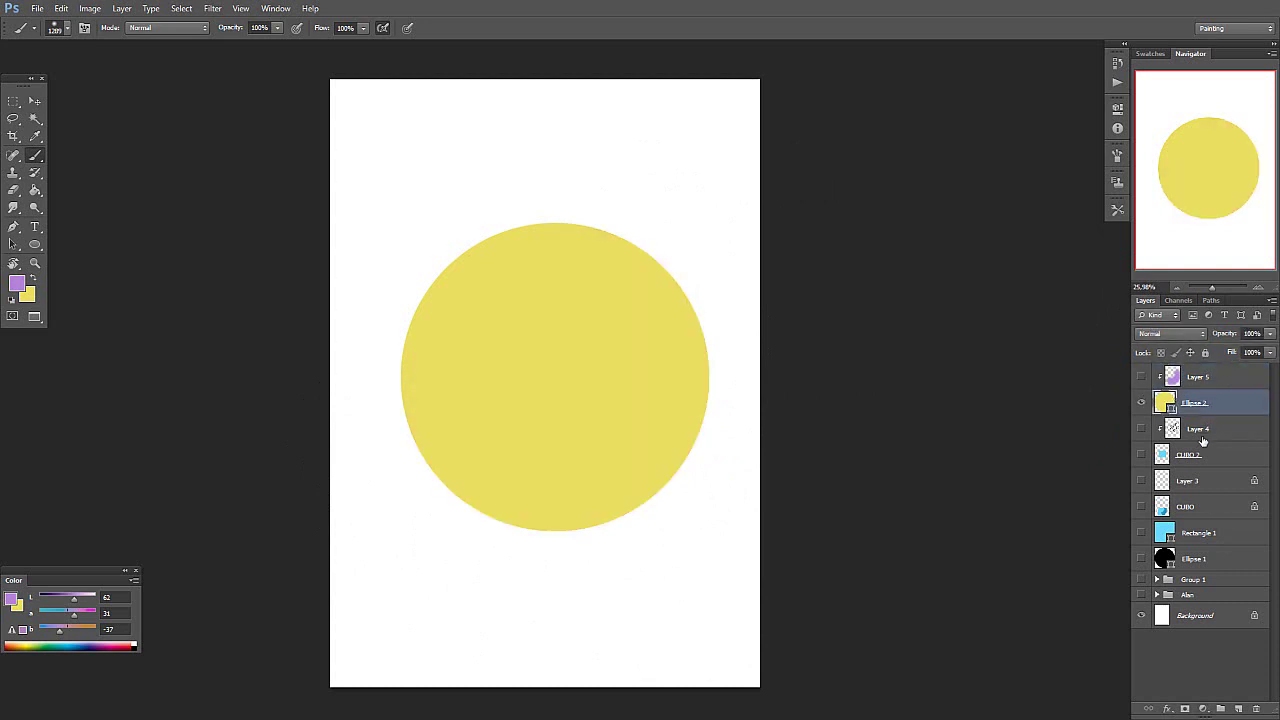
pyautogui.click(1212, 384)
pyautogui.click(1141, 378)
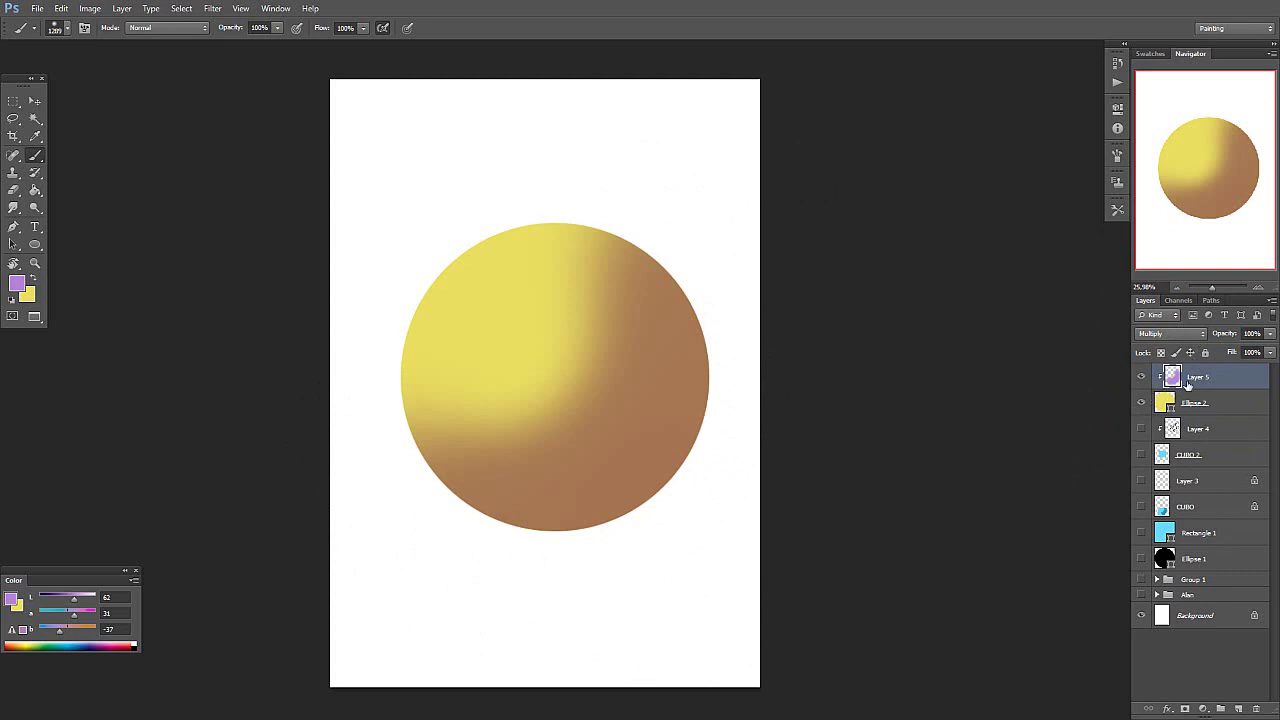
# Step: Set the blending mode of clipped Layer 5 to Darken
pyautogui.click(1170, 333)
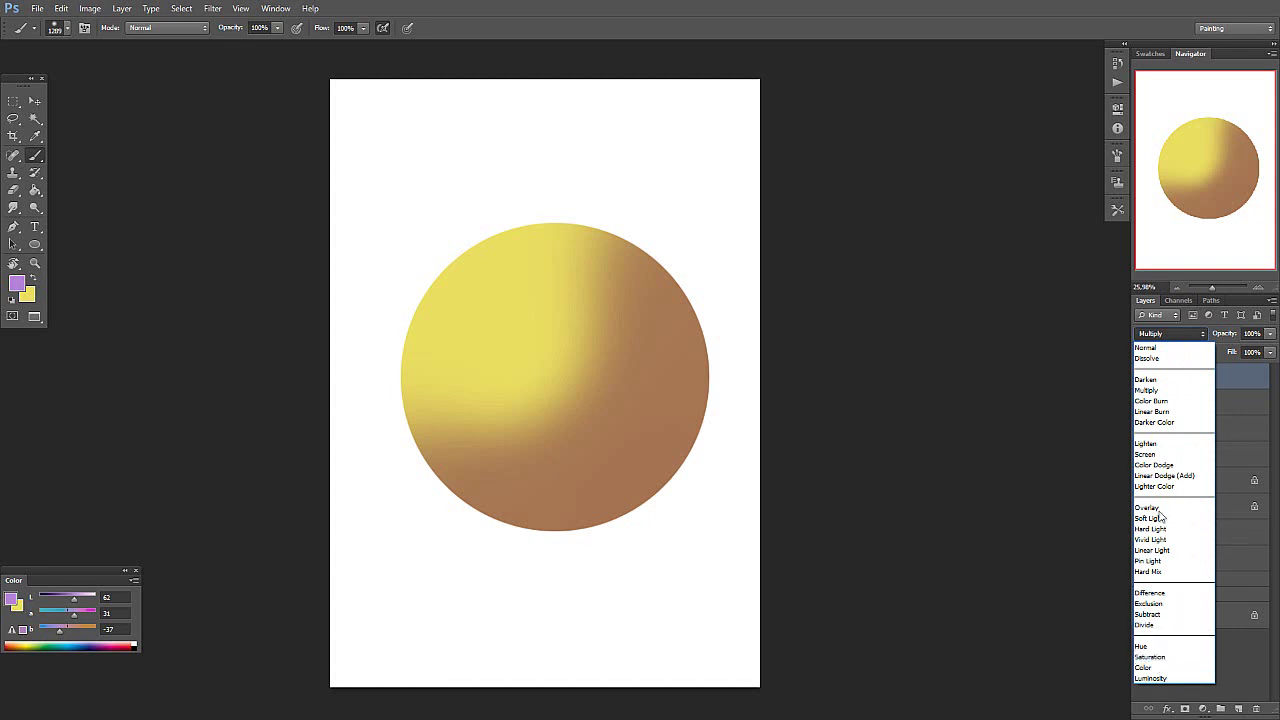
pyautogui.click(1183, 391)
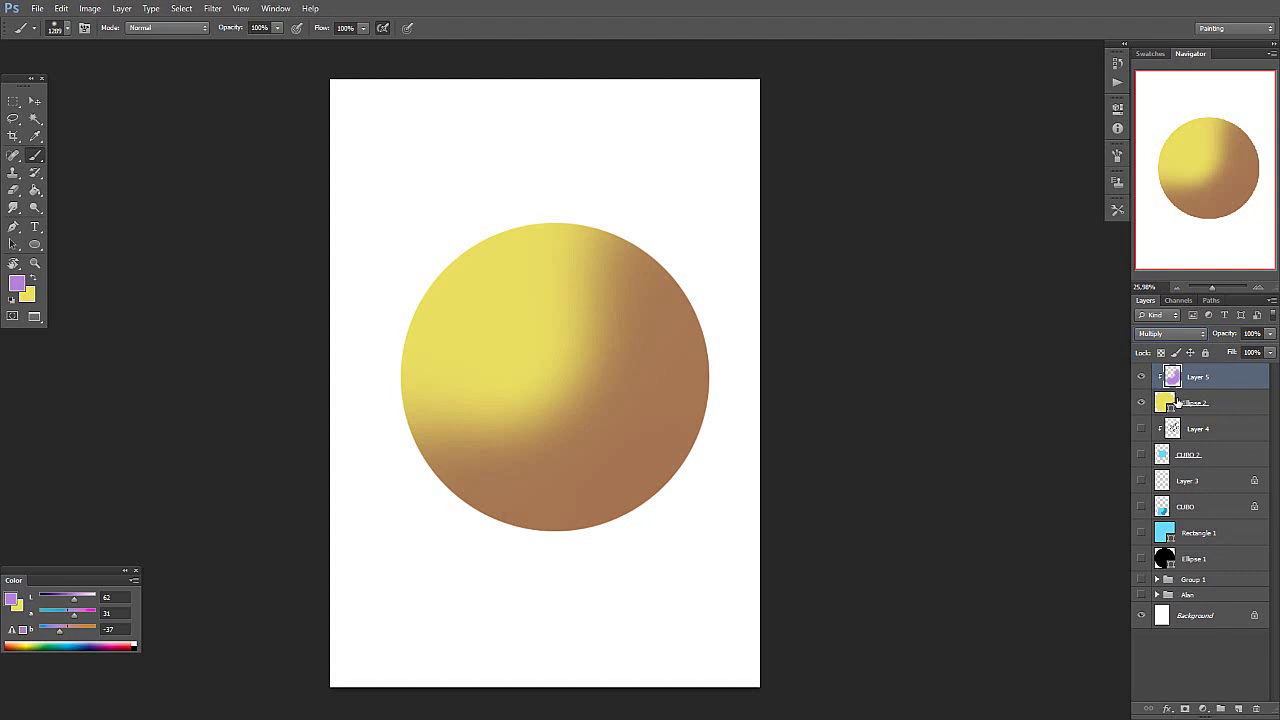
pyautogui.click(1198, 334)
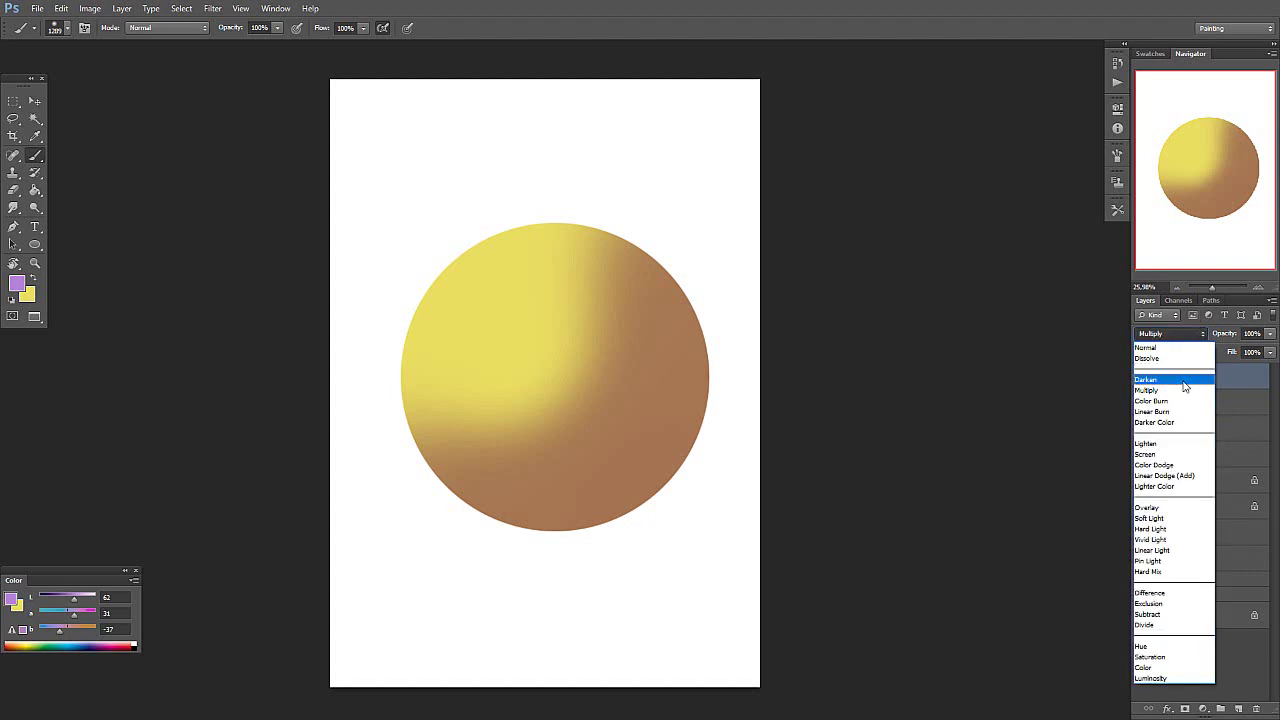
pyautogui.click(1187, 380)
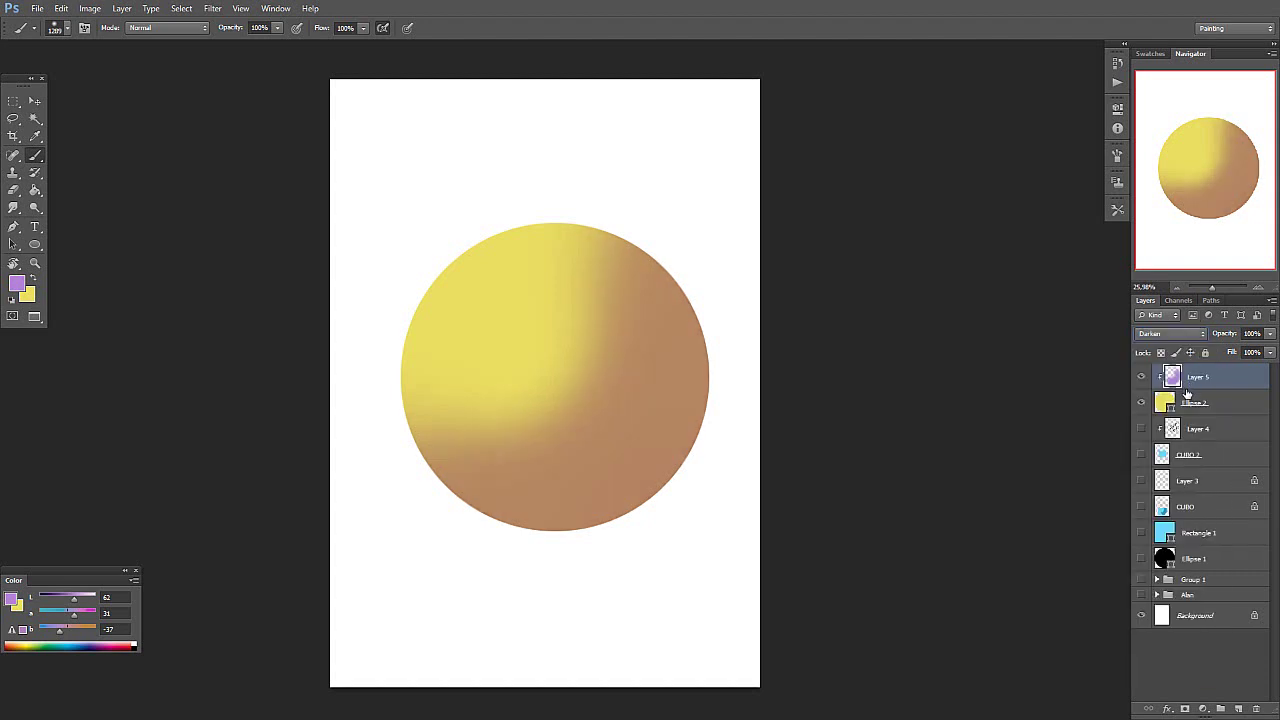
pyautogui.click(1192, 340)
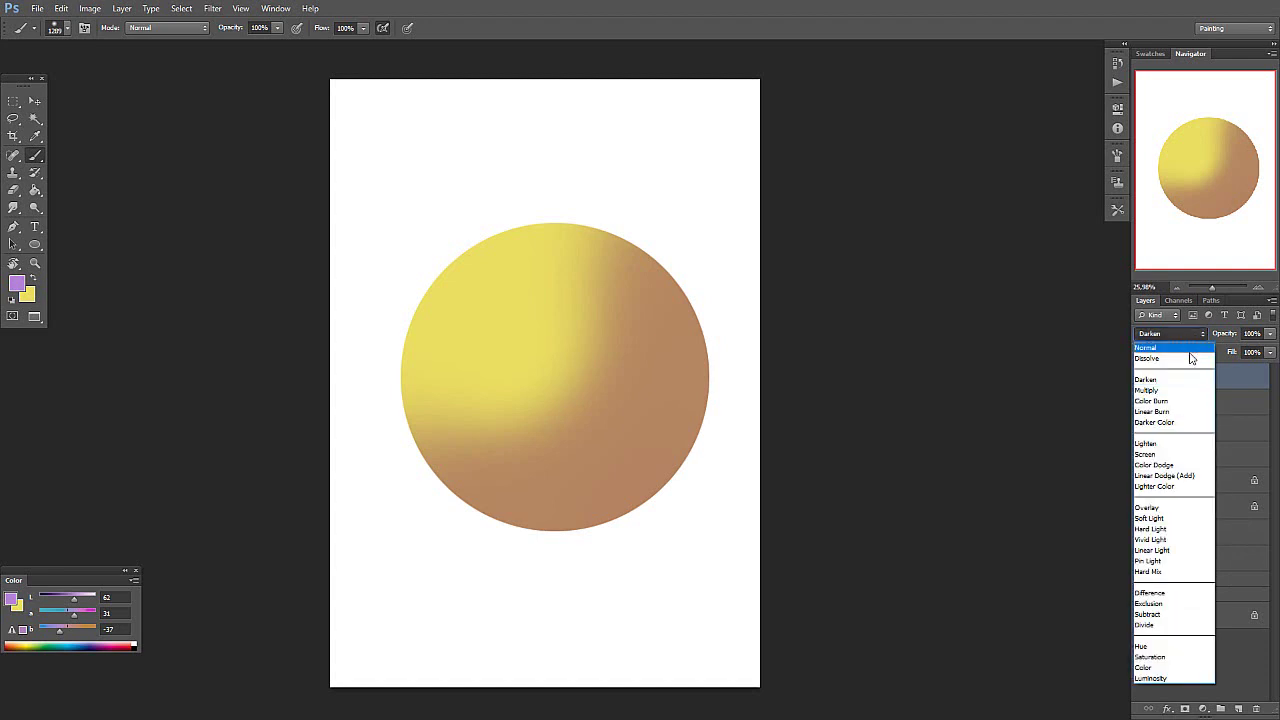
pyautogui.click(1190, 358)
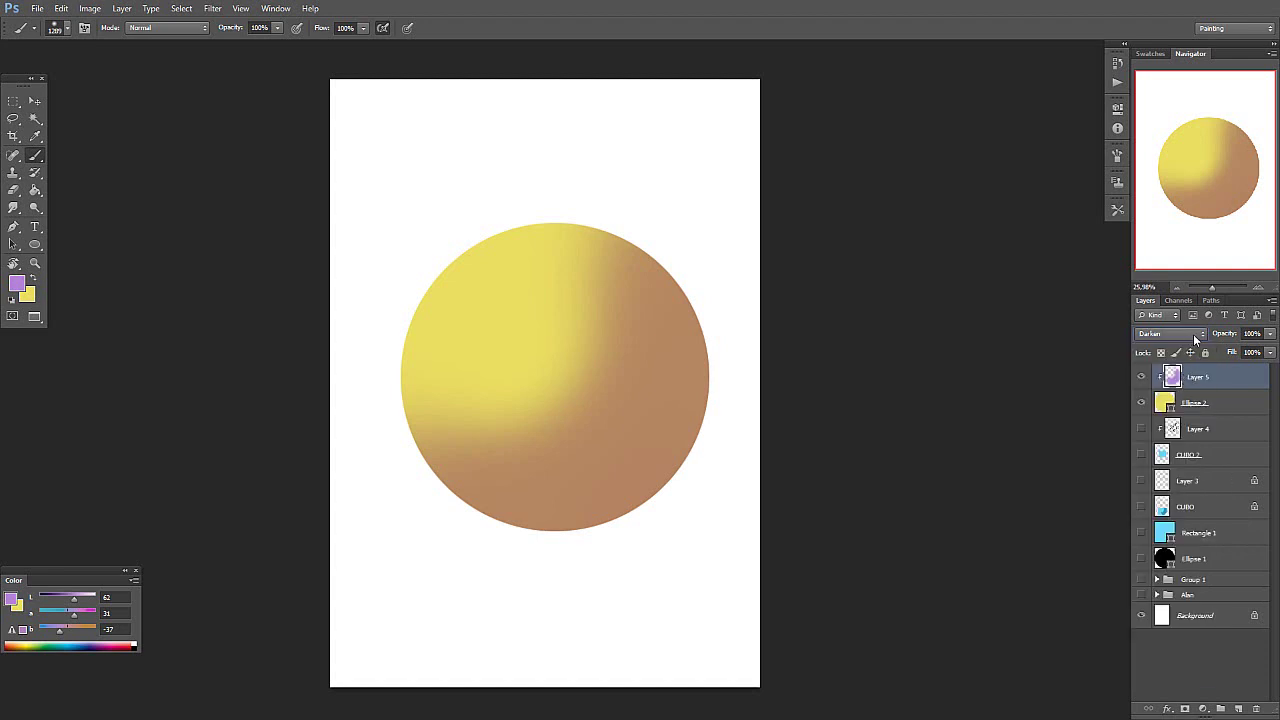
pyautogui.click(1193, 334)
pyautogui.click(1181, 379)
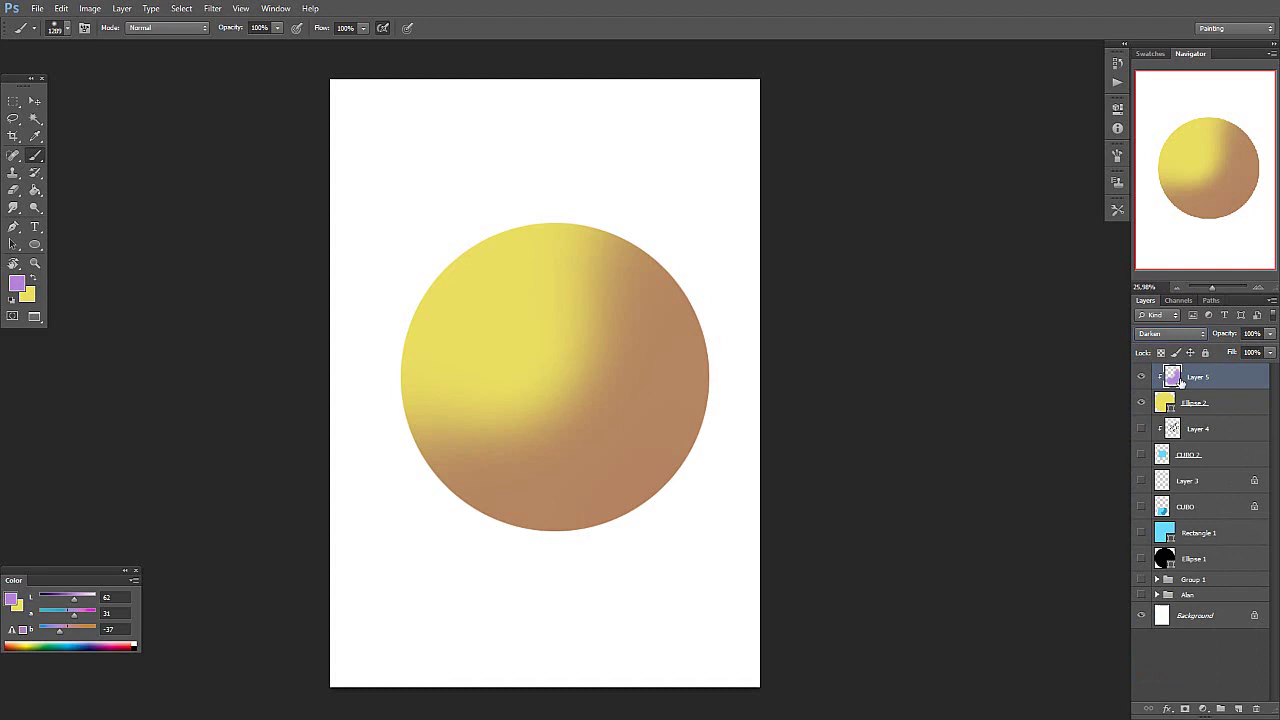
# Step: Create a new layer directly above Layer 5 and clip it to the Ellipse 2 base layer
pyautogui.click(1233, 402)
pyautogui.click(1234, 380)
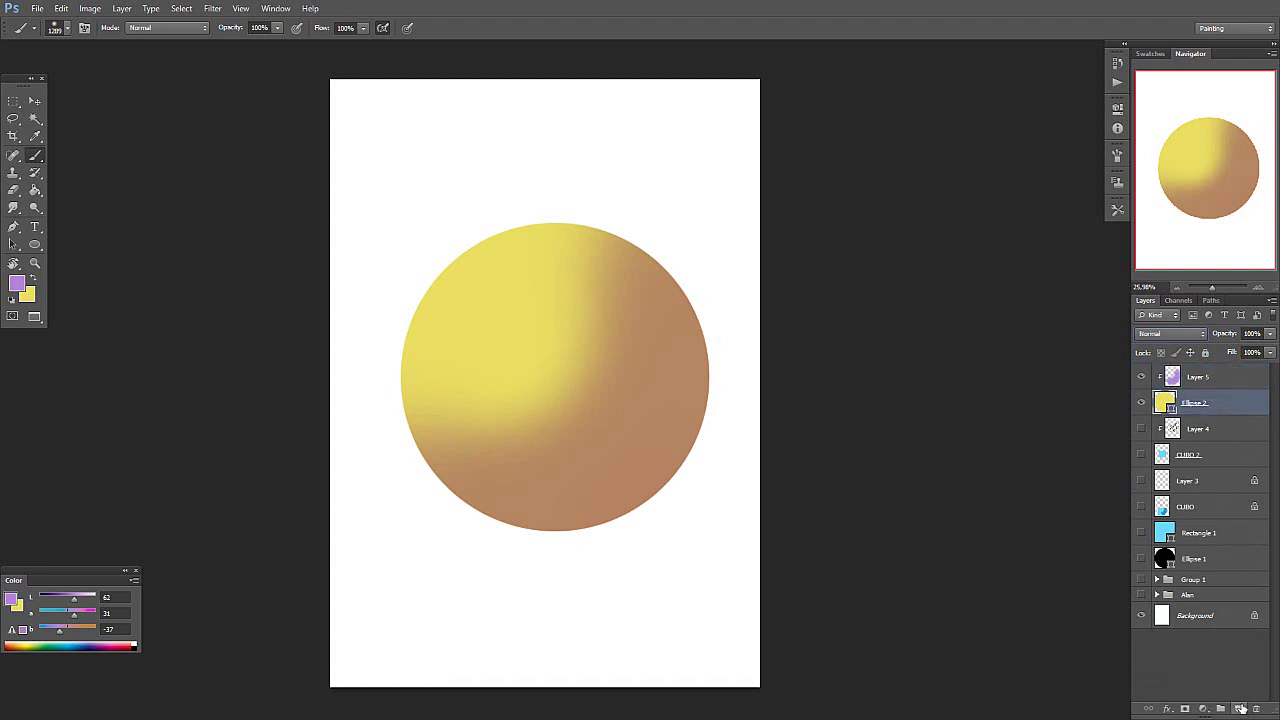
pyautogui.click(1238, 707)
pyautogui.moveTo(1226, 388); pyautogui.dragTo(1210, 400)
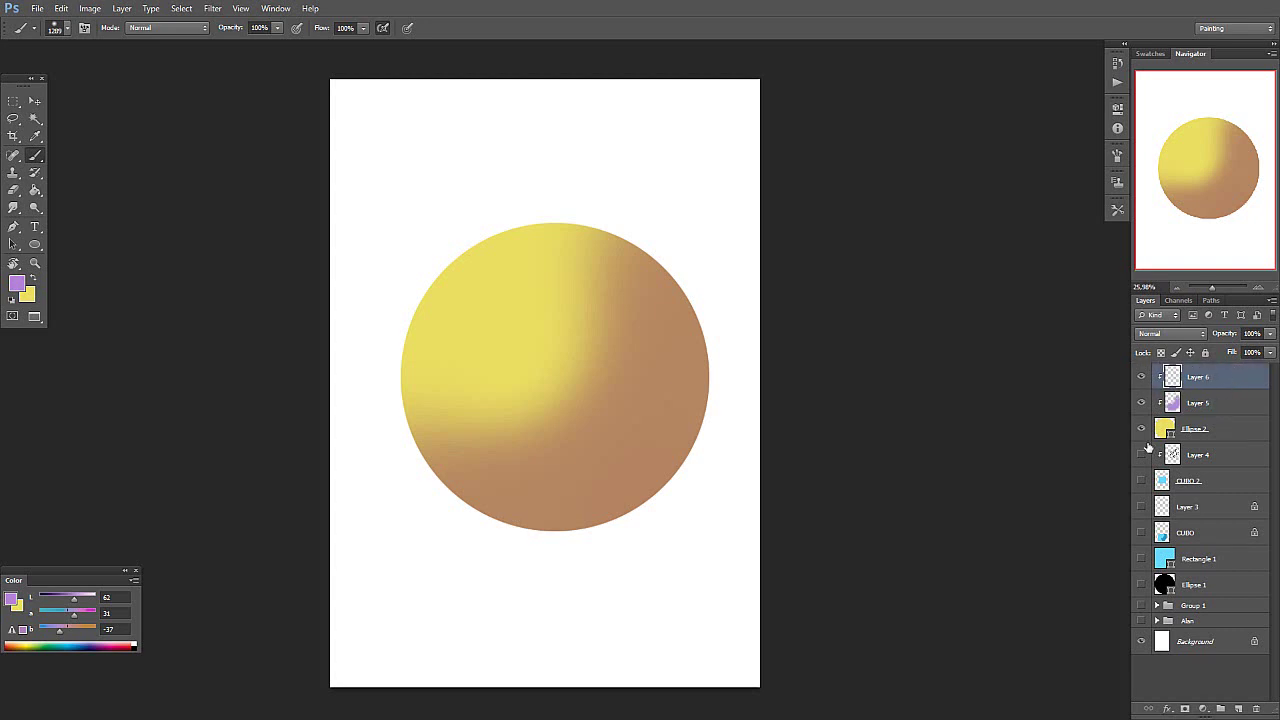
# Step: Sample the circle's brown shading as foreground colour (Lab 60, 15, 27) and paint Layer 6 with it, leaving the upper-left edge yellow
pyautogui.click(20, 286)
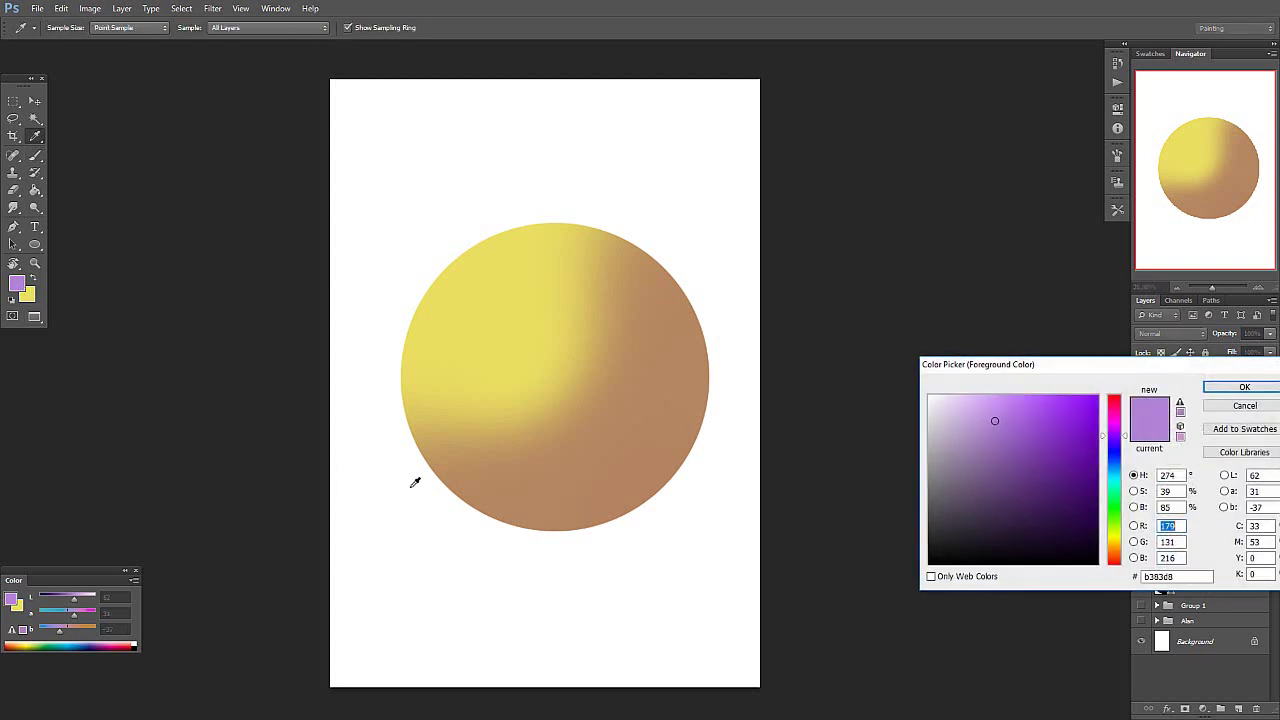
pyautogui.click(620, 410)
pyautogui.click(1240, 387)
pyautogui.press('b')
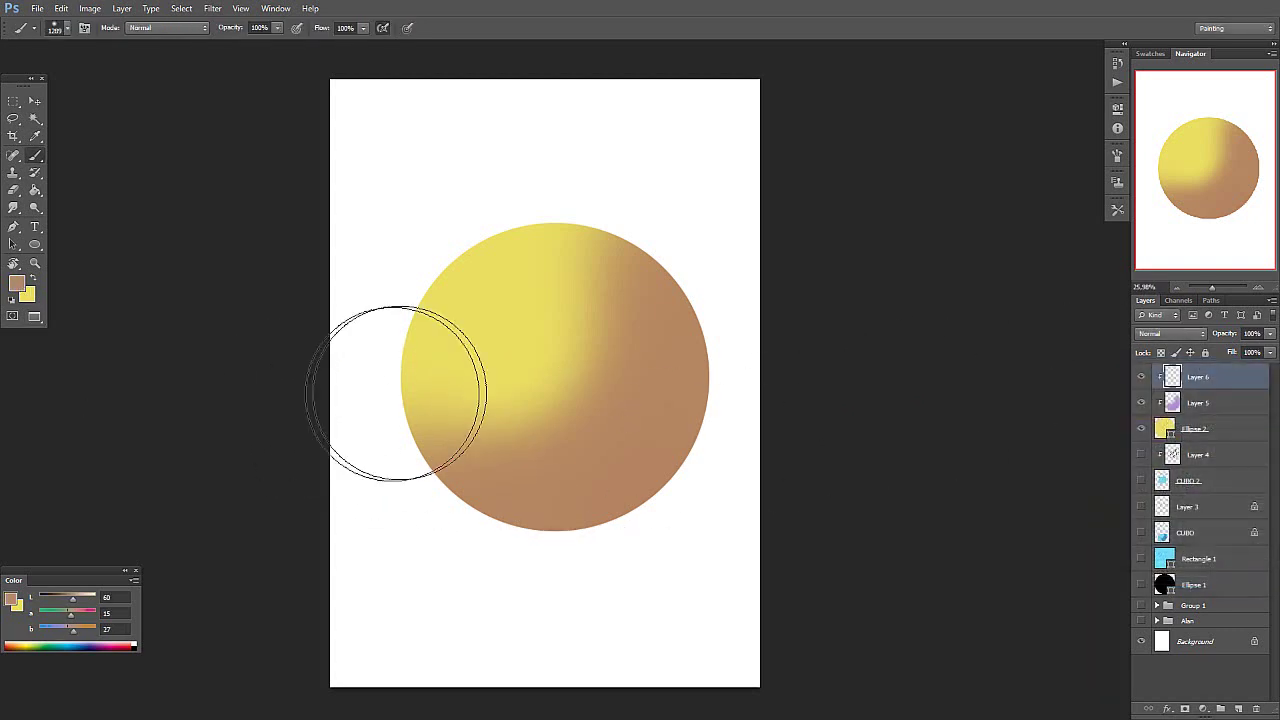
pyautogui.moveTo(397, 393)
pyautogui.mouseDown()
pyautogui.moveTo(617, 373)
pyautogui.moveTo(531, 581)
pyautogui.moveTo(593, 507)
pyautogui.moveTo(603, 348)
pyautogui.moveTo(579, 398)
pyautogui.moveTo(535, 421)
pyautogui.moveTo(553, 330)
pyautogui.moveTo(585, 315)
pyautogui.moveTo(605, 375)
pyautogui.moveTo(578, 422)
pyautogui.moveTo(537, 405)
pyautogui.moveTo(603, 350)
pyautogui.moveTo(566, 424)
pyautogui.moveTo(547, 429)
pyautogui.moveTo(566, 444)
pyautogui.moveTo(561, 356)
pyautogui.moveTo(599, 338)
pyautogui.moveTo(609, 367)
pyautogui.moveTo(557, 417)
pyautogui.moveTo(553, 370)
pyautogui.moveTo(596, 344)
pyautogui.moveTo(608, 355)
pyautogui.moveTo(535, 447)
pyautogui.moveTo(683, 343)
pyautogui.moveTo(612, 349)
pyautogui.moveTo(554, 389)
pyautogui.moveTo(575, 355)
pyautogui.moveTo(540, 407)
pyautogui.moveTo(550, 422)
pyautogui.moveTo(501, 471)
pyautogui.mouseUp()
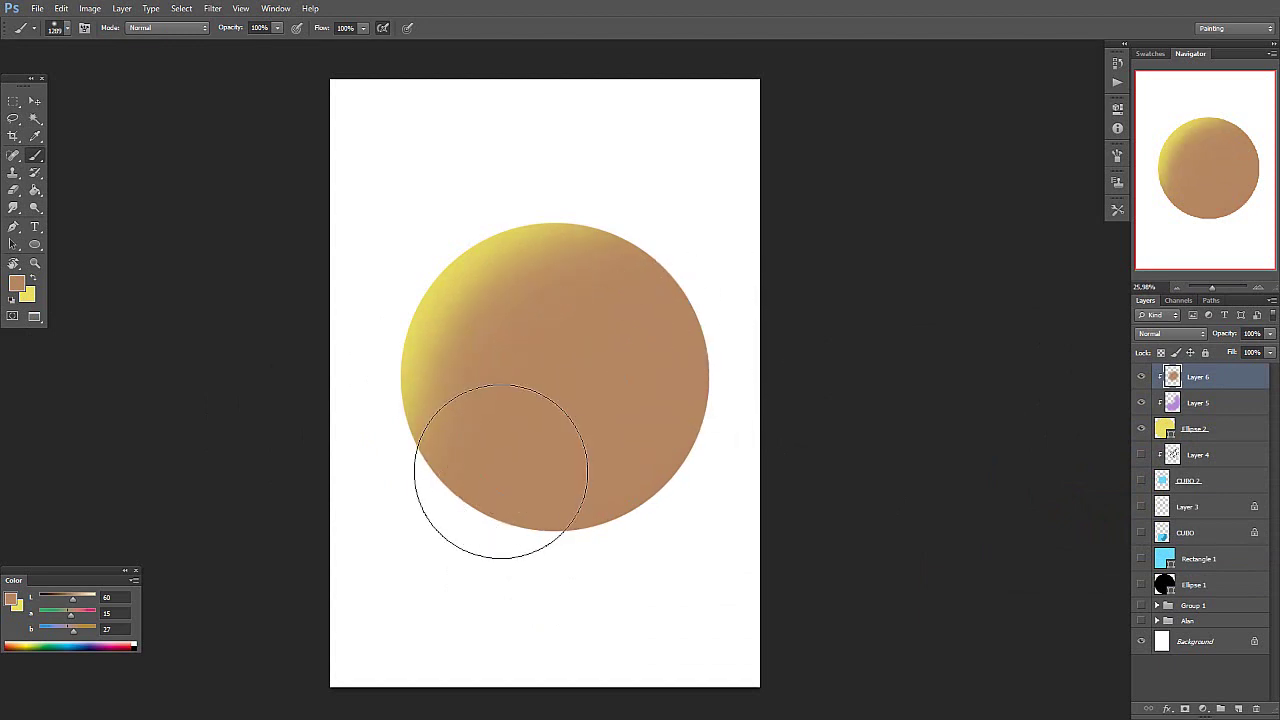
# Step: Reduce the opacity of Layer 6 to 47% and the opacity of Layer 5 to 93%
pyautogui.click(1269, 333)
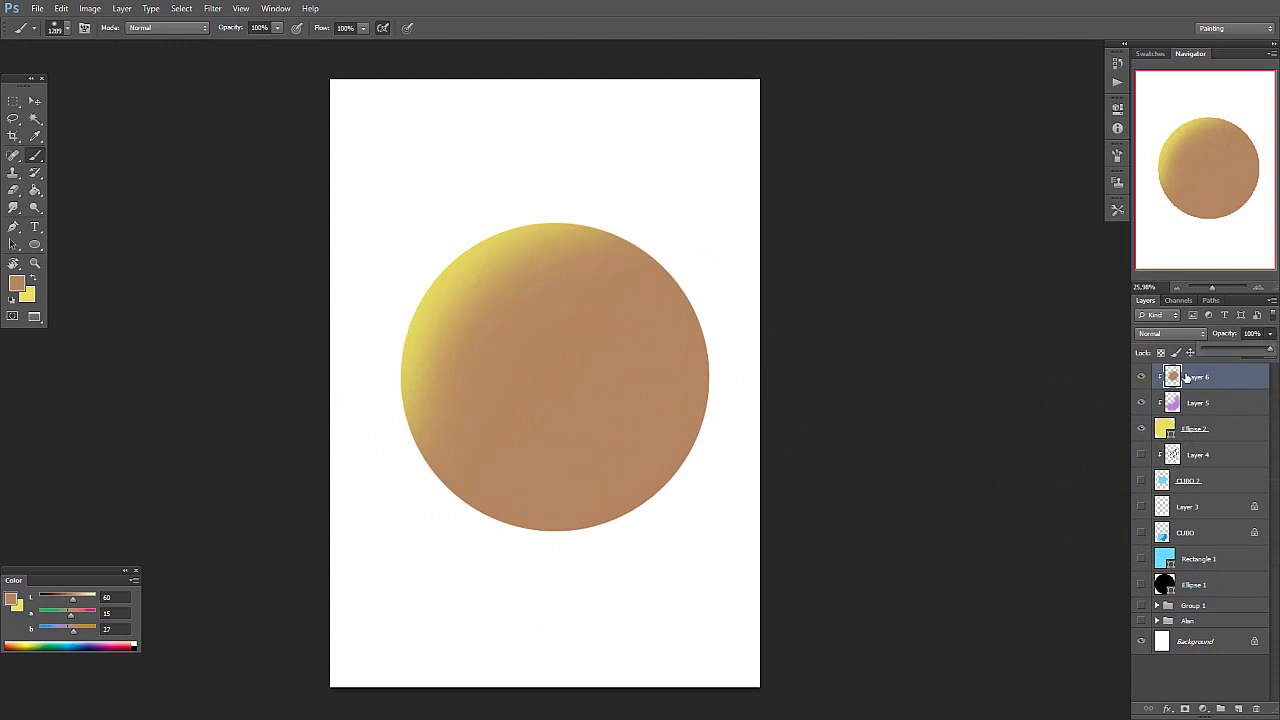
pyautogui.moveTo(1258, 350); pyautogui.dragTo(1223, 369)
pyautogui.click(1205, 401)
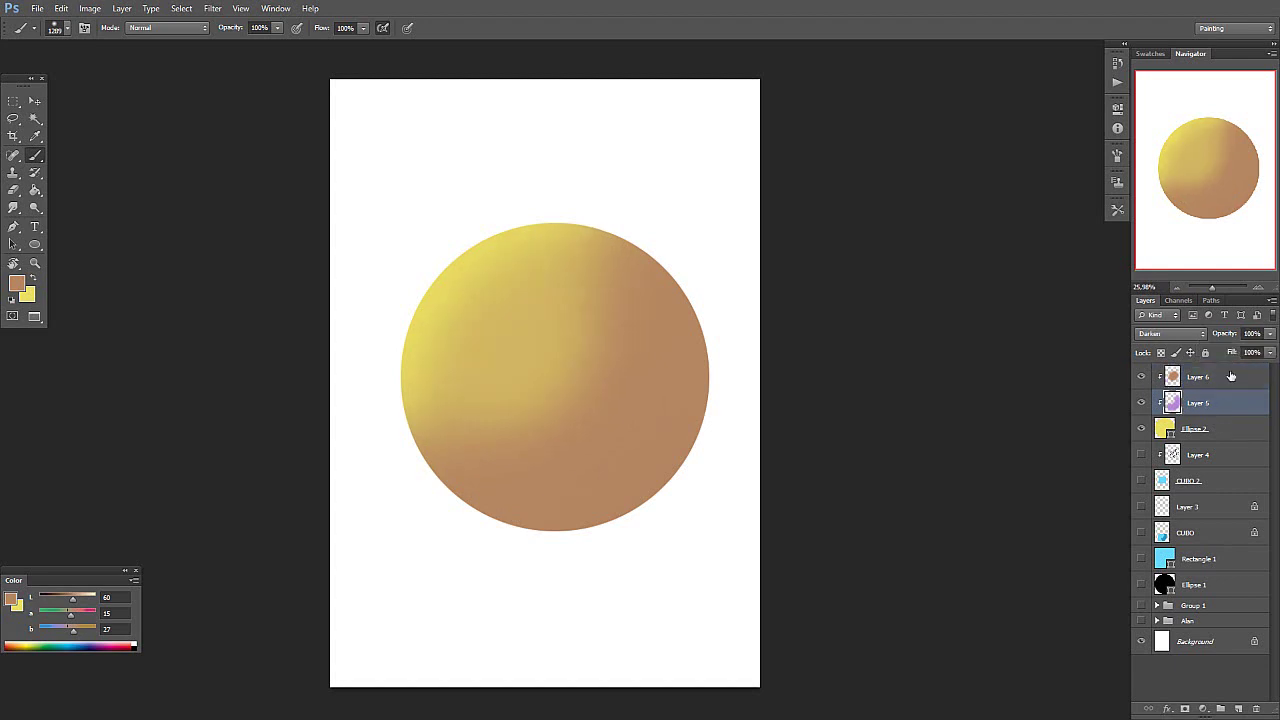
pyautogui.moveTo(1269, 333); pyautogui.dragTo(1248, 352)
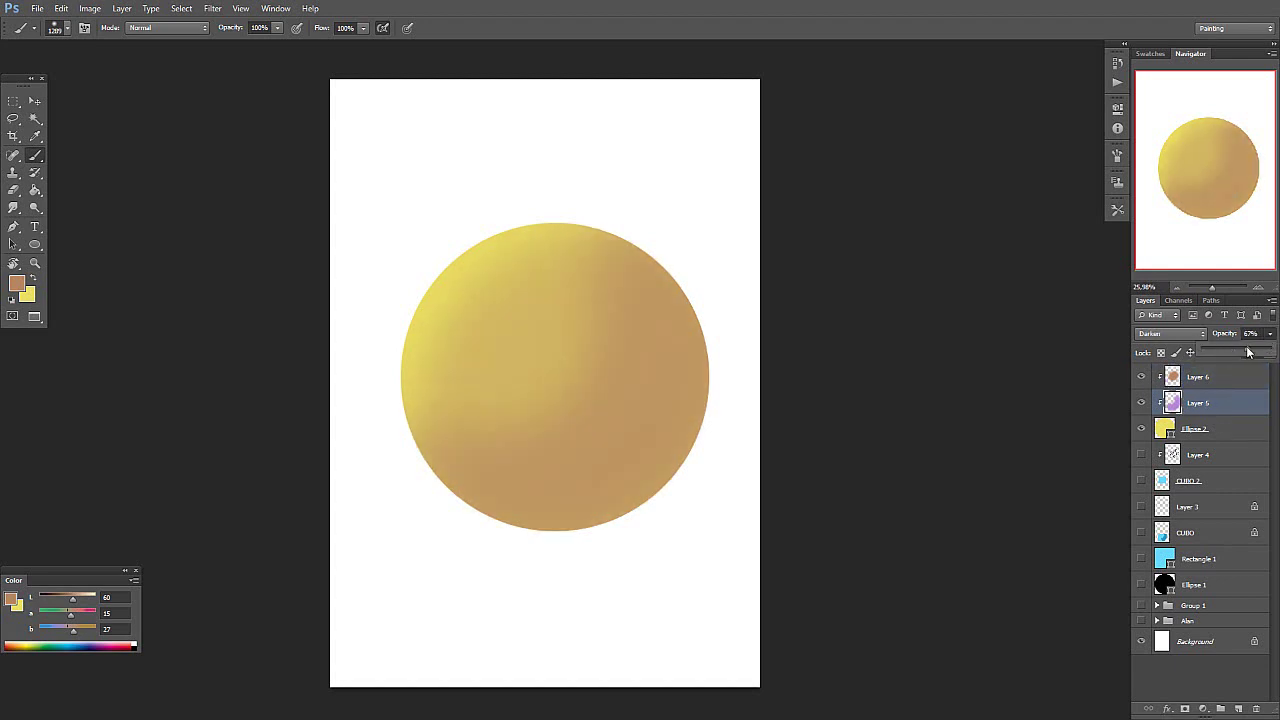
# Step: Set Layer 5's blending mode to Multiply and its opacity to 100%
pyautogui.click(1170, 333)
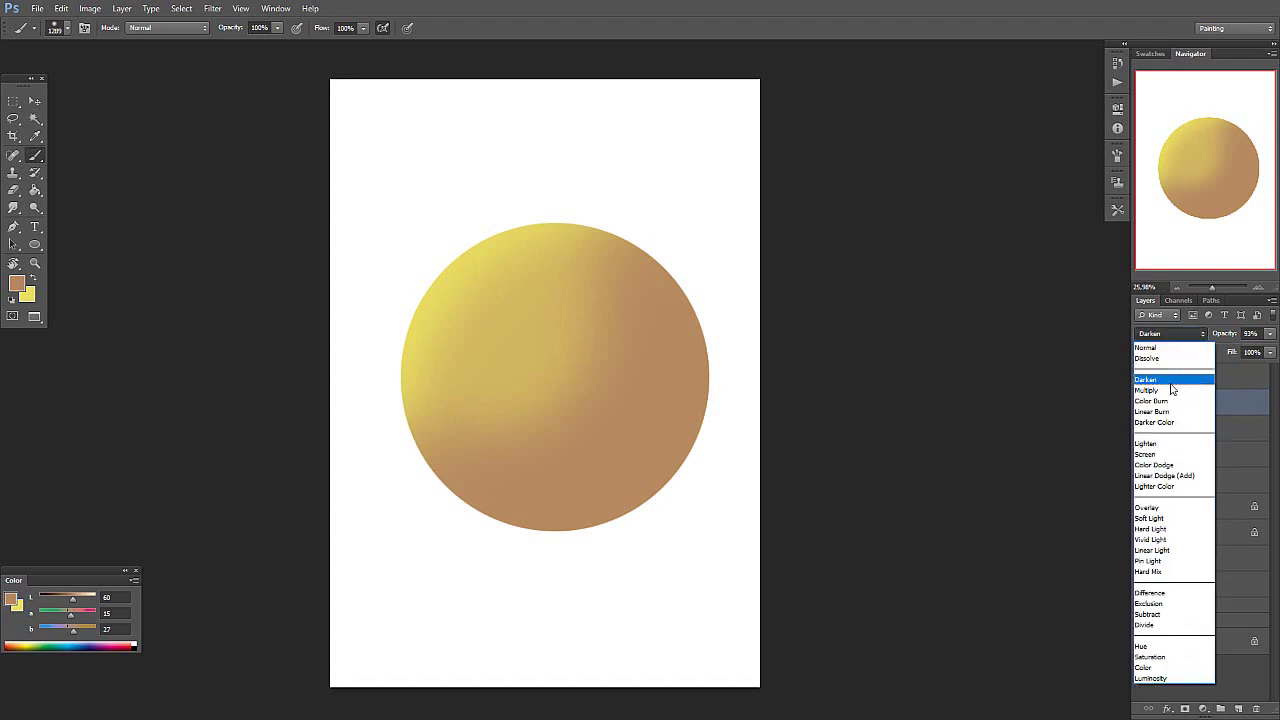
pyautogui.click(1169, 391)
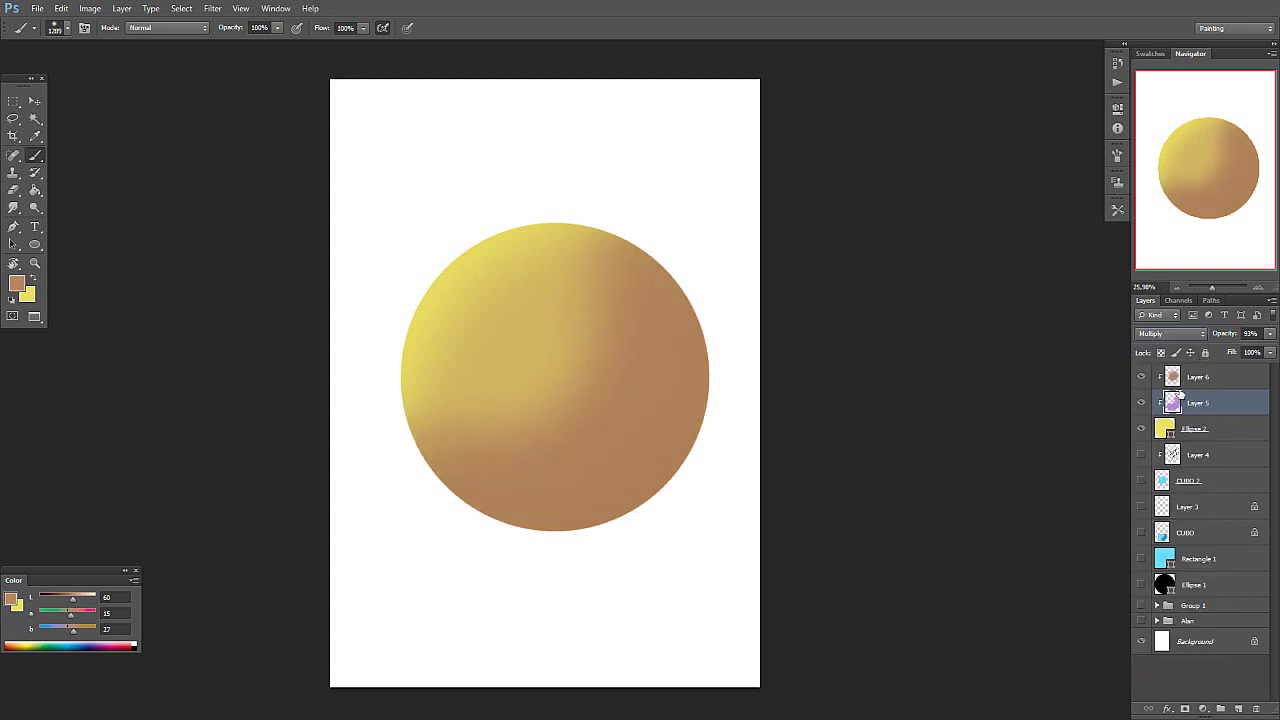
pyautogui.click(1269, 334)
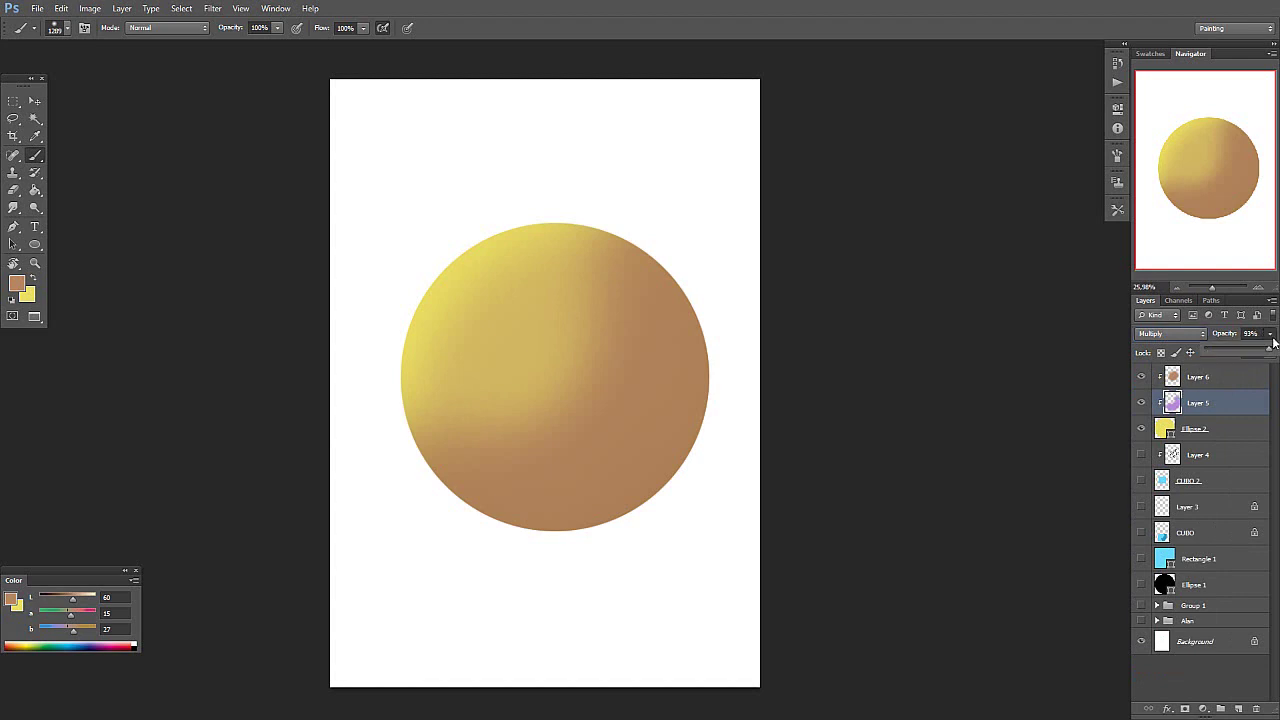
pyautogui.moveTo(1269, 352); pyautogui.dragTo(1270, 351)
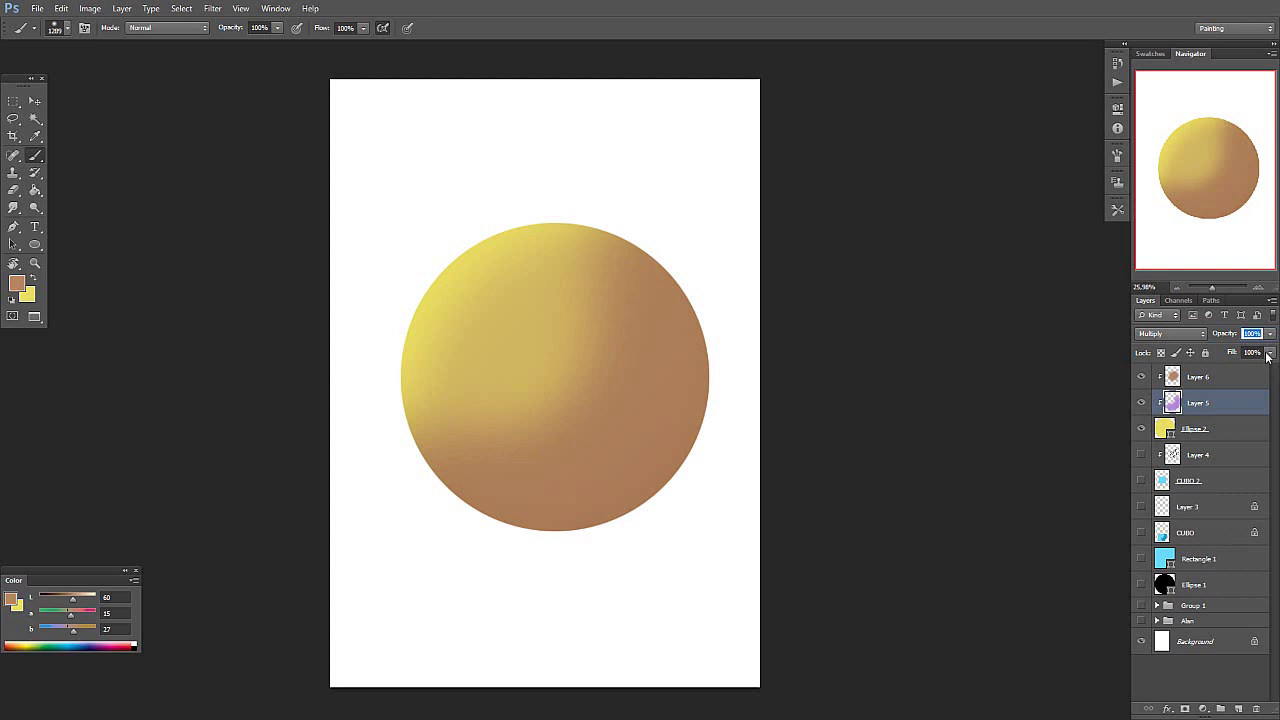
pyautogui.click(1269, 354)
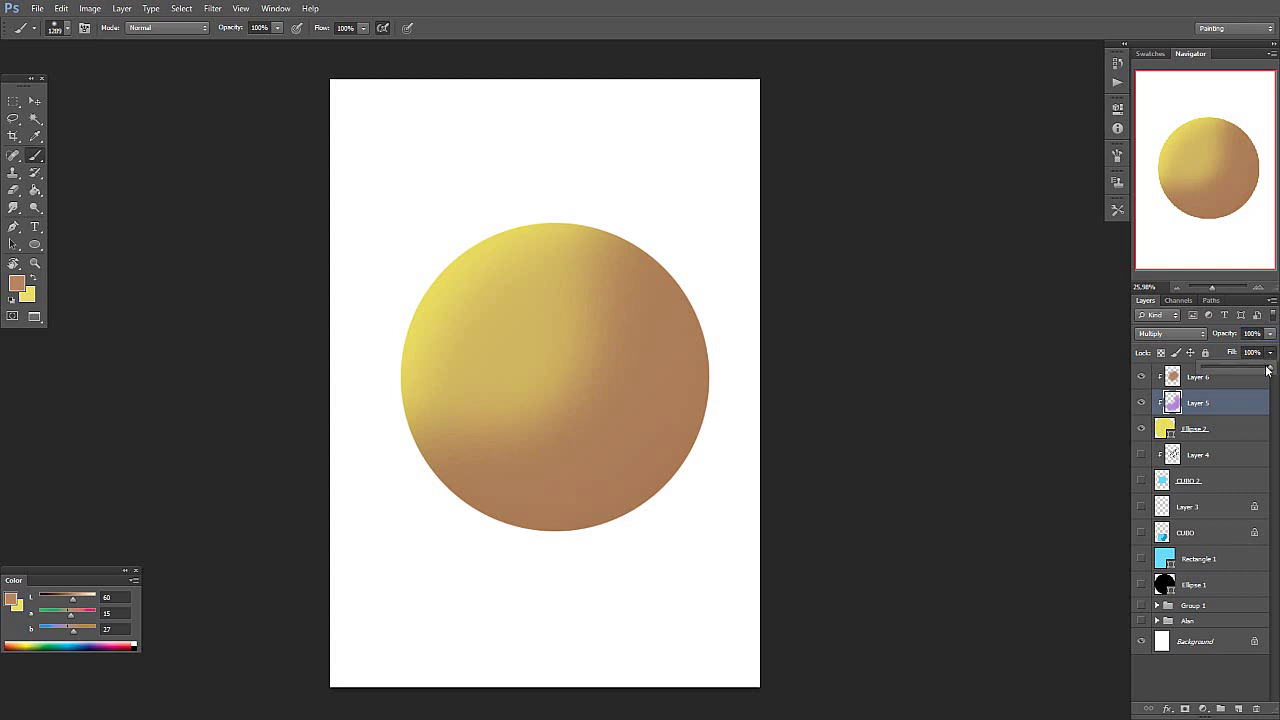
pyautogui.click(1269, 334)
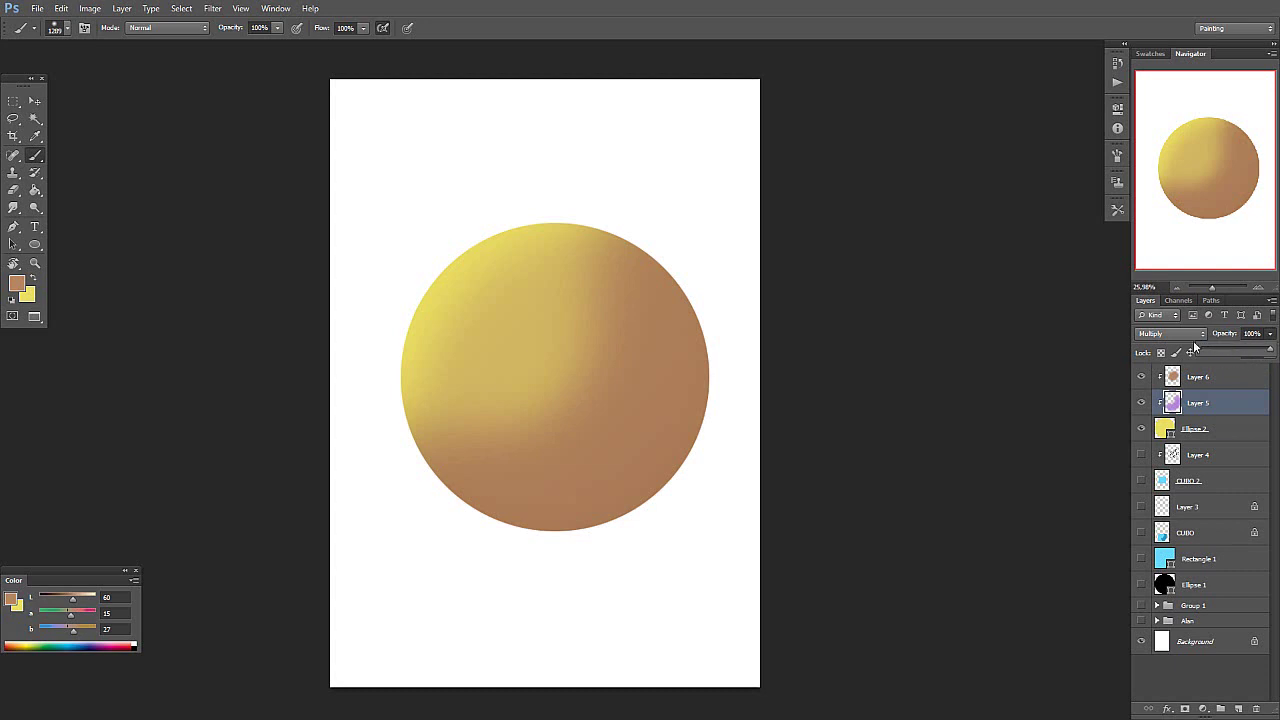
# Step: Set Layer 6's opacity to 100% and its blending mode to Lighten
pyautogui.click(1212, 380)
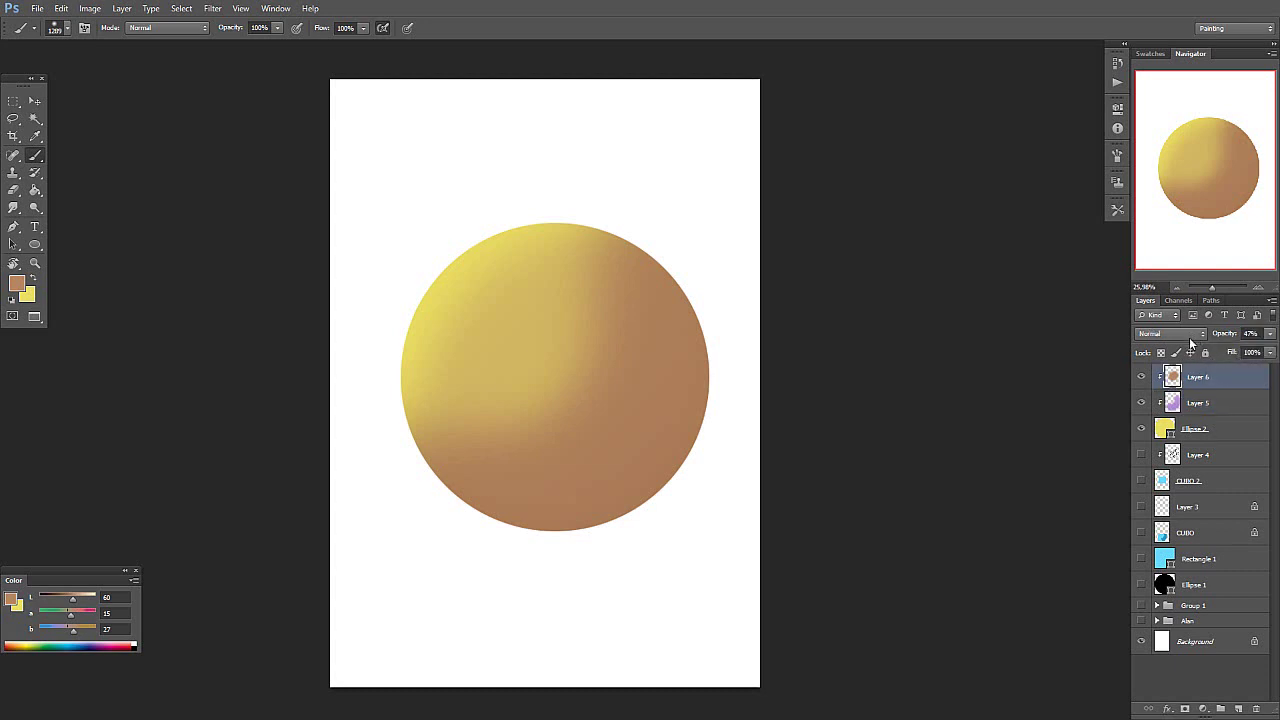
pyautogui.click(1269, 334)
pyautogui.moveTo(1246, 356); pyautogui.dragTo(1262, 352)
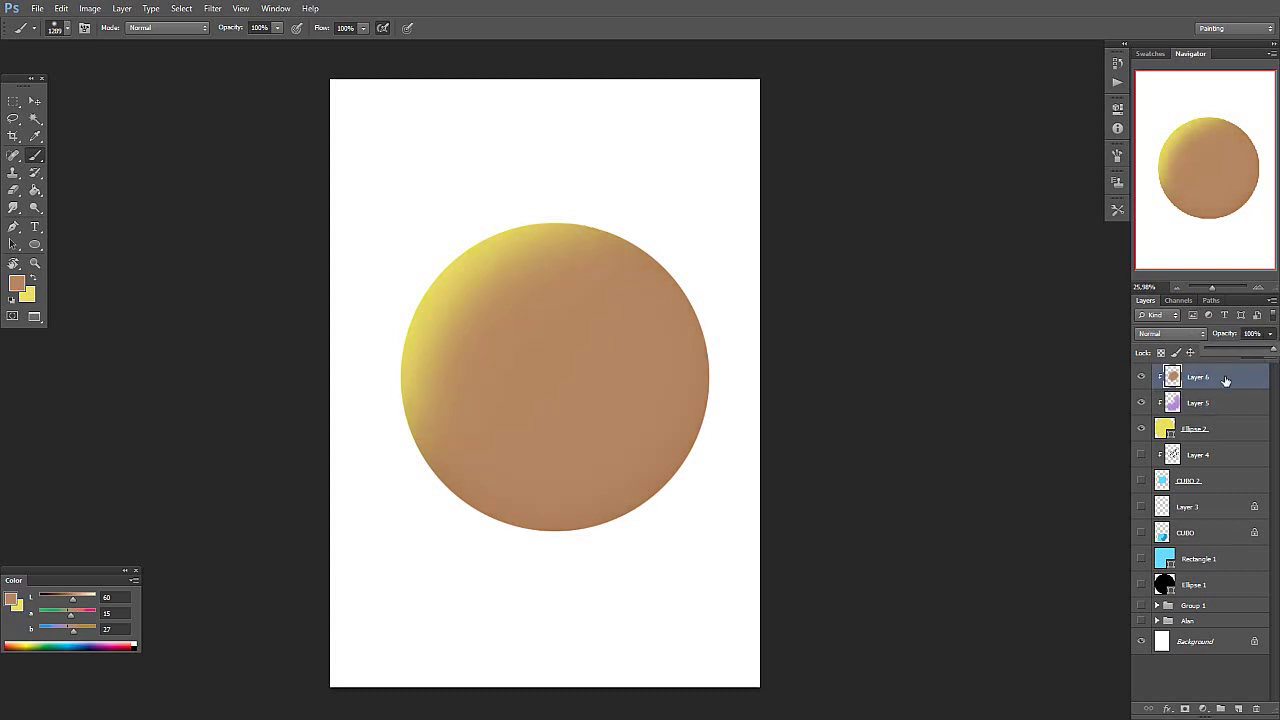
pyautogui.click(1170, 333)
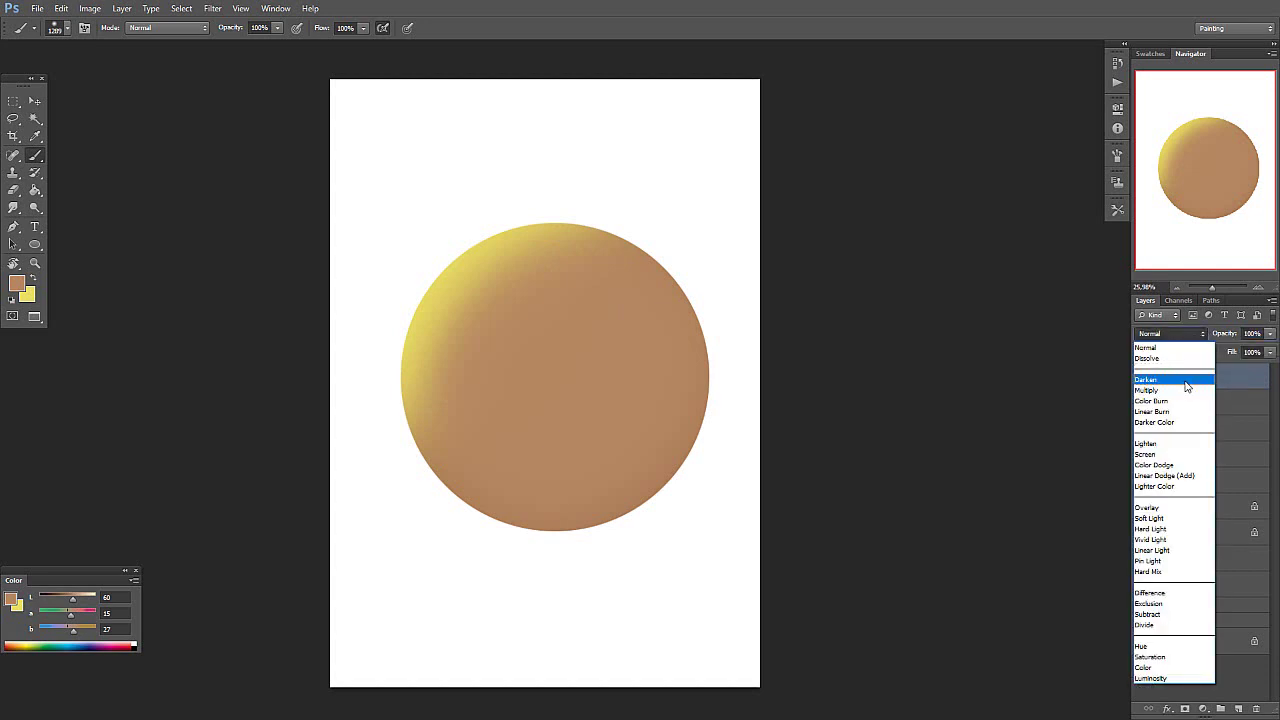
pyautogui.click(1193, 444)
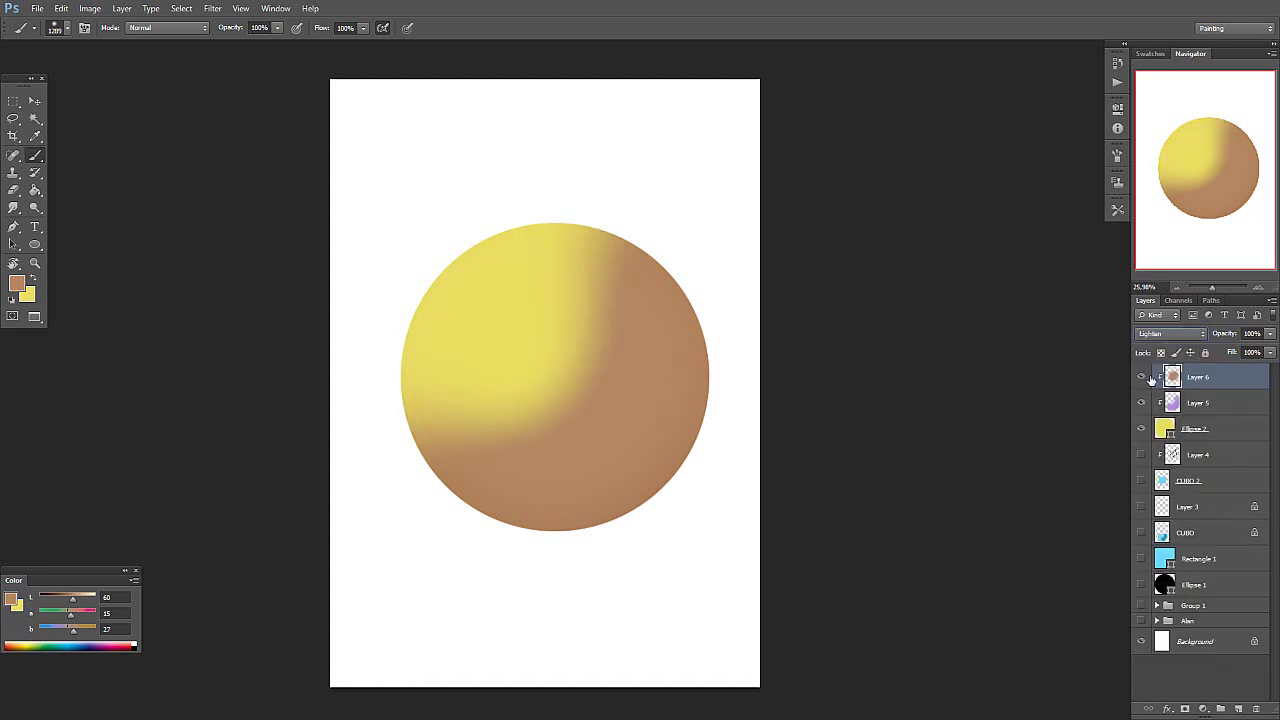
# Step: Toggle Layer 6's visibility to compare the circle with and without the Lighten effect
pyautogui.click(1189, 337)
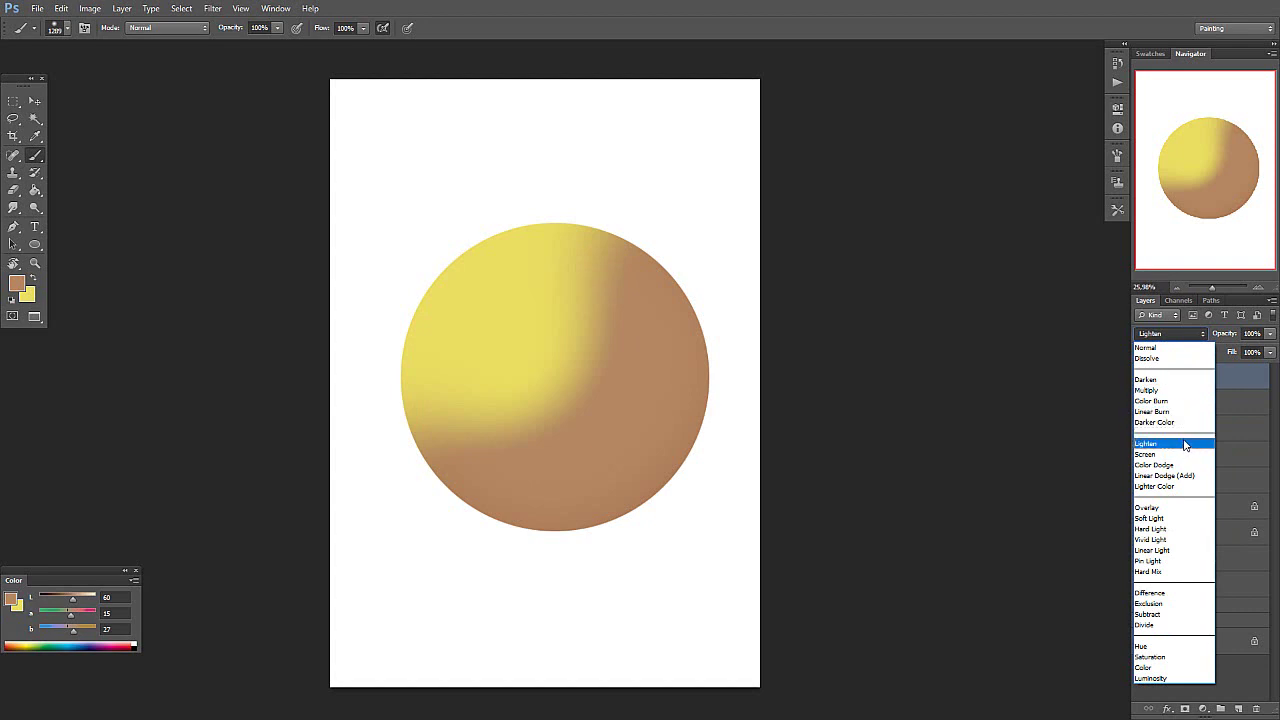
pyautogui.click(1193, 333)
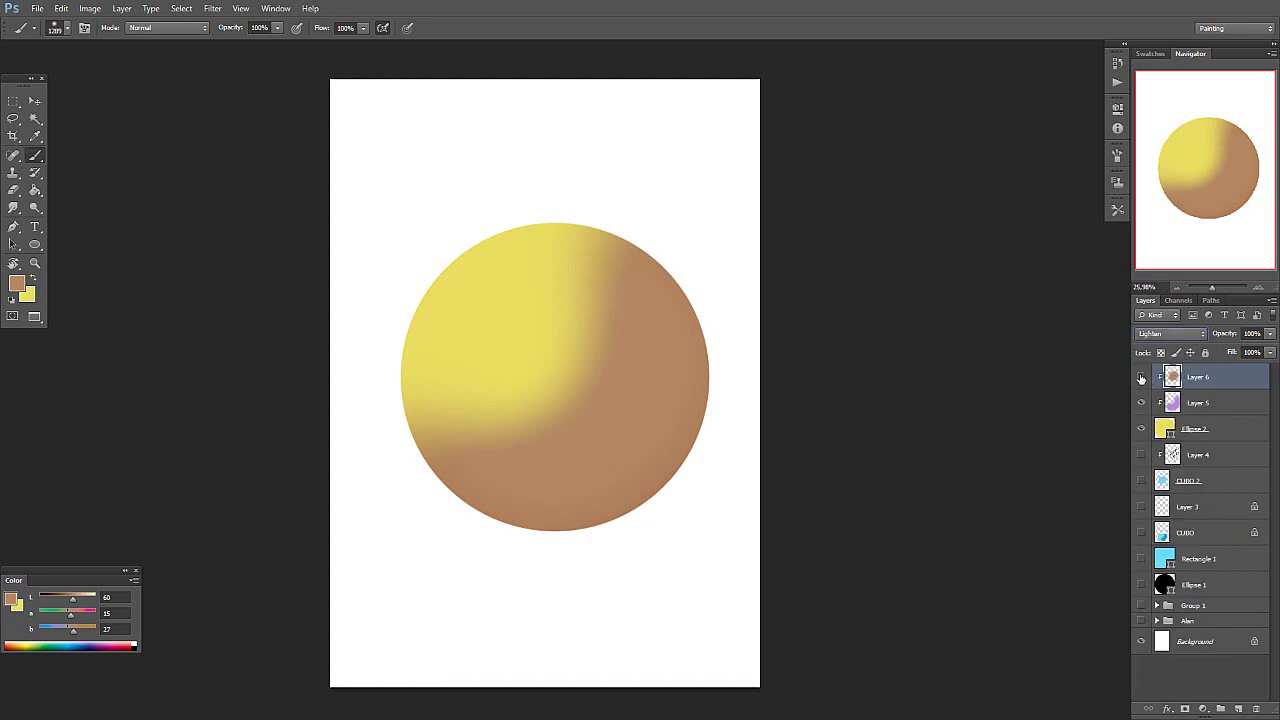
pyautogui.click(1141, 377)
pyautogui.click(1141, 382)
pyautogui.click(1140, 384)
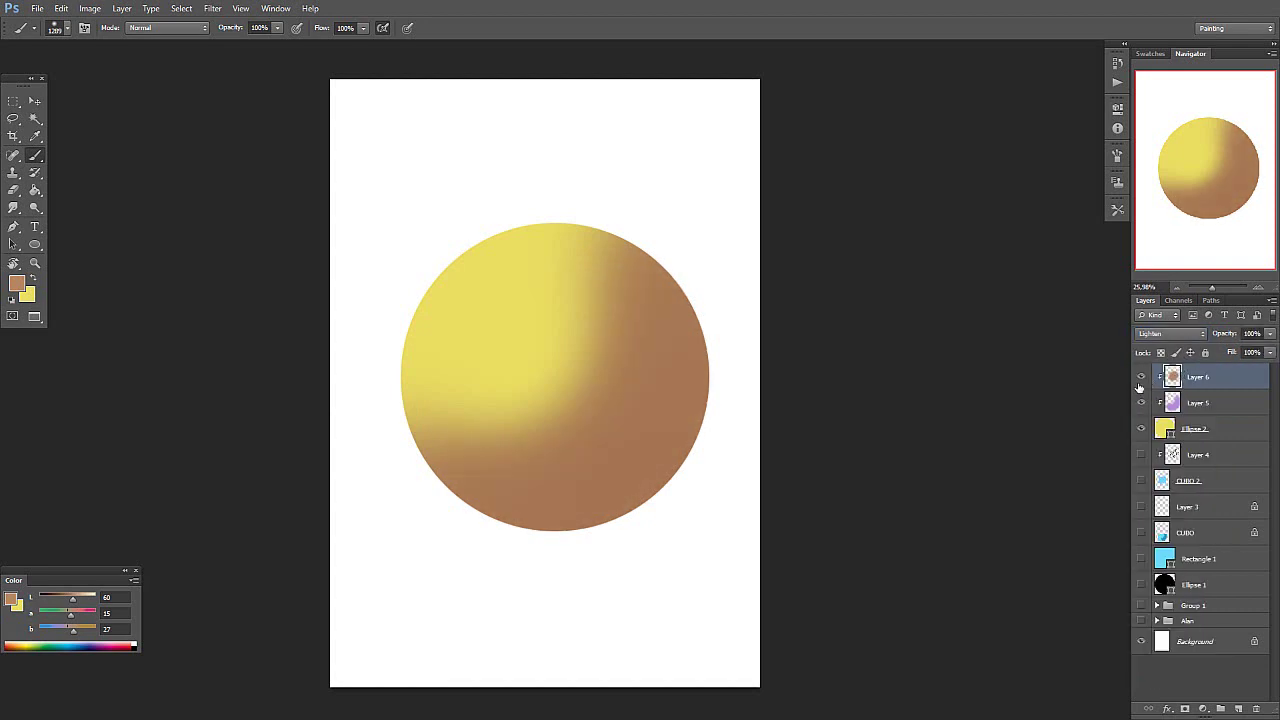
pyautogui.click(1140, 387)
# Step: Try the Screen and Color Dodge blending modes on Layer 6
pyautogui.click(1196, 338)
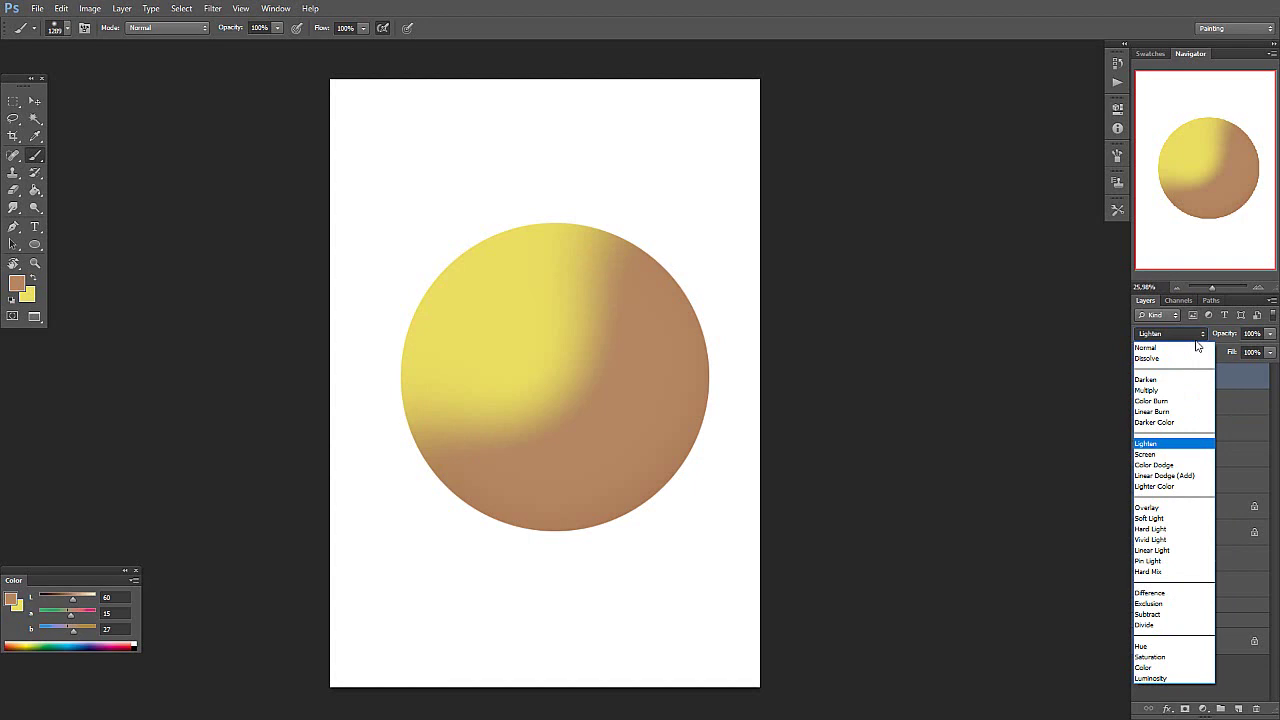
pyautogui.click(1175, 454)
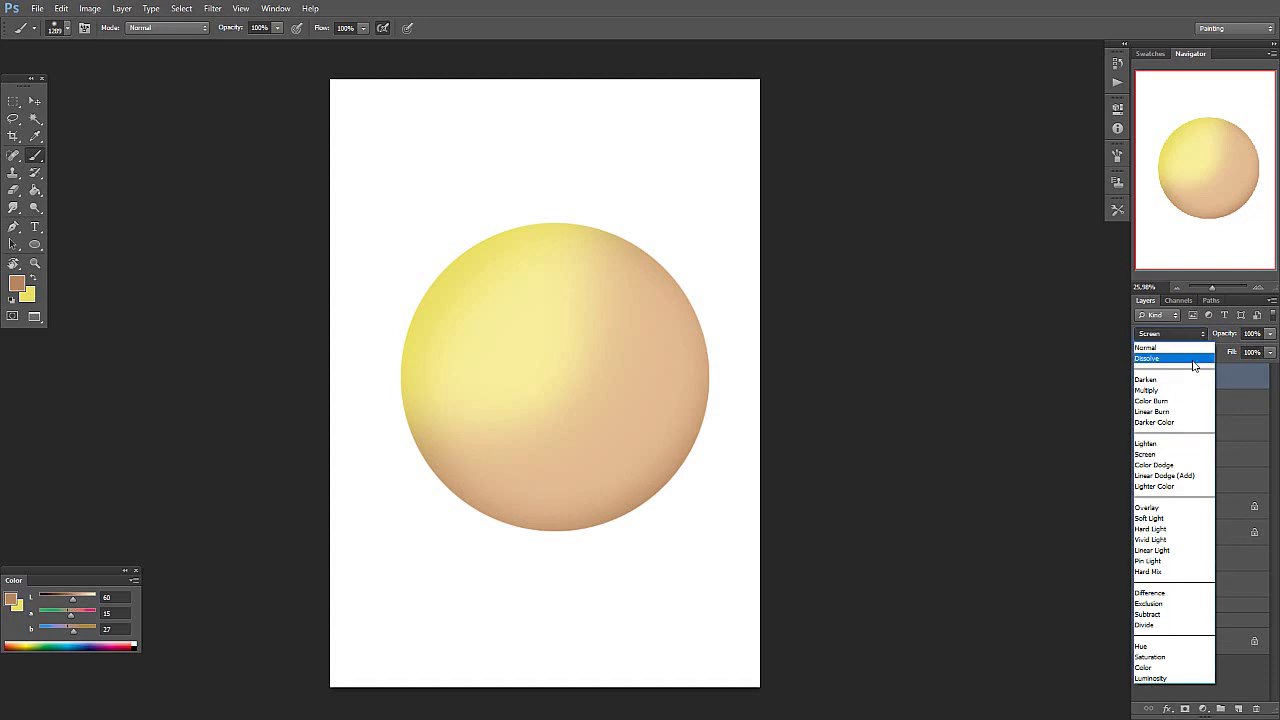
pyautogui.click(1178, 465)
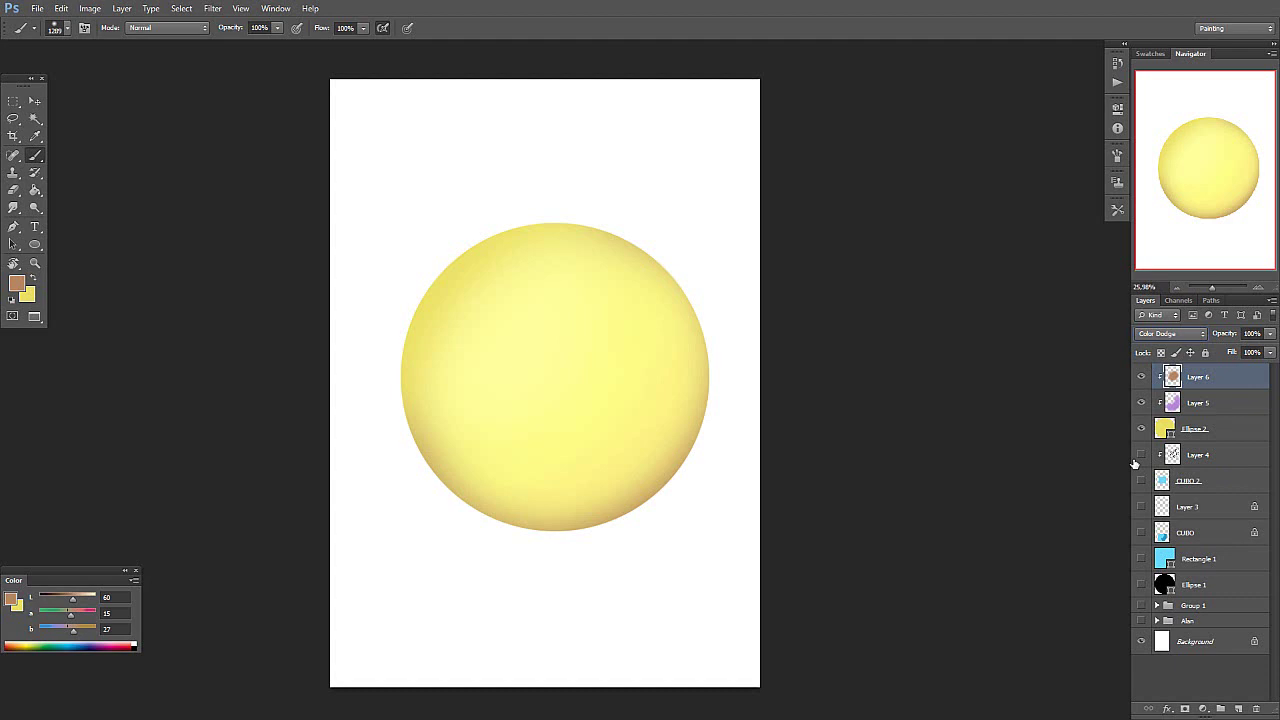
# Step: Try the Overlay blending mode on Layer 6 and switch it to Soft Light
pyautogui.click(1198, 336)
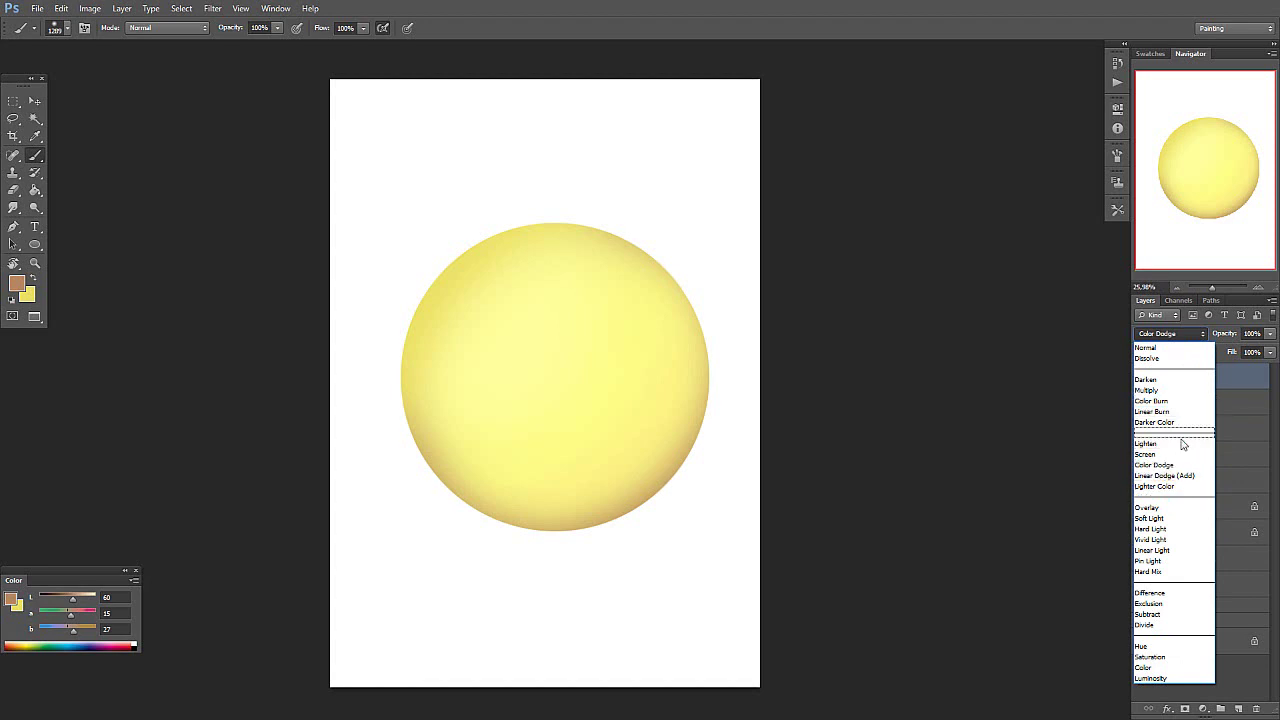
pyautogui.click(1182, 510)
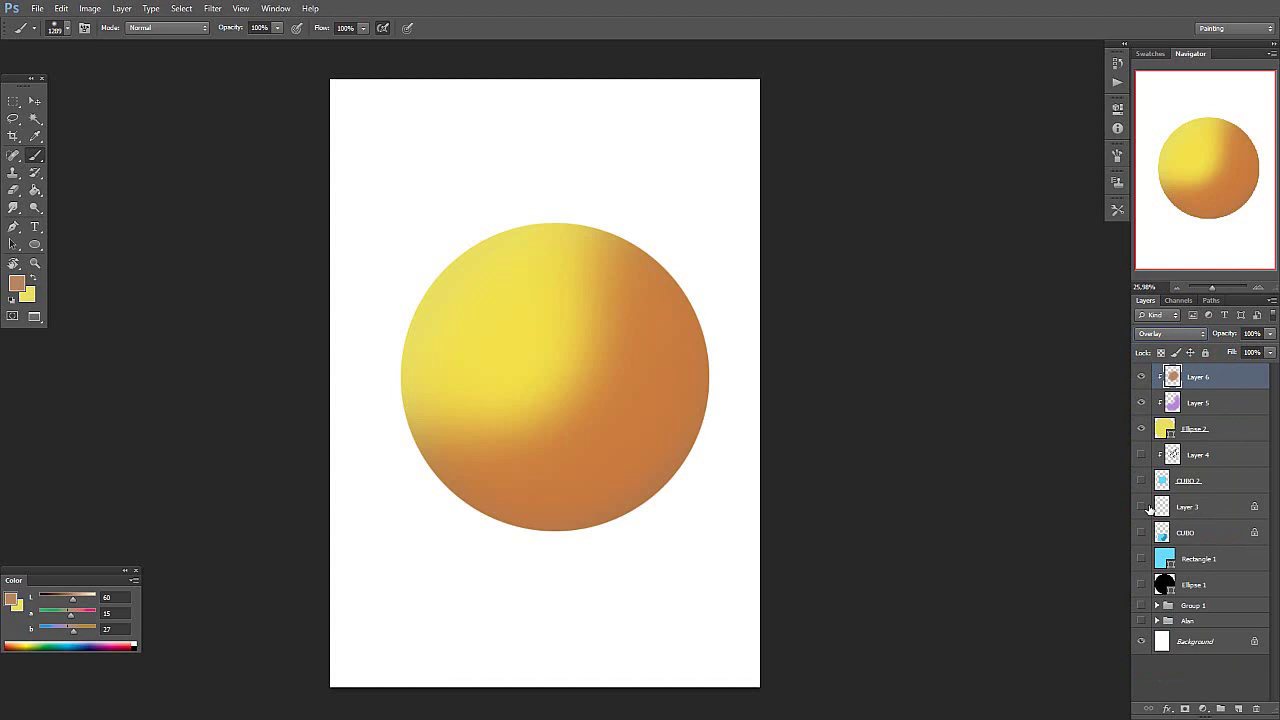
pyautogui.click(1190, 336)
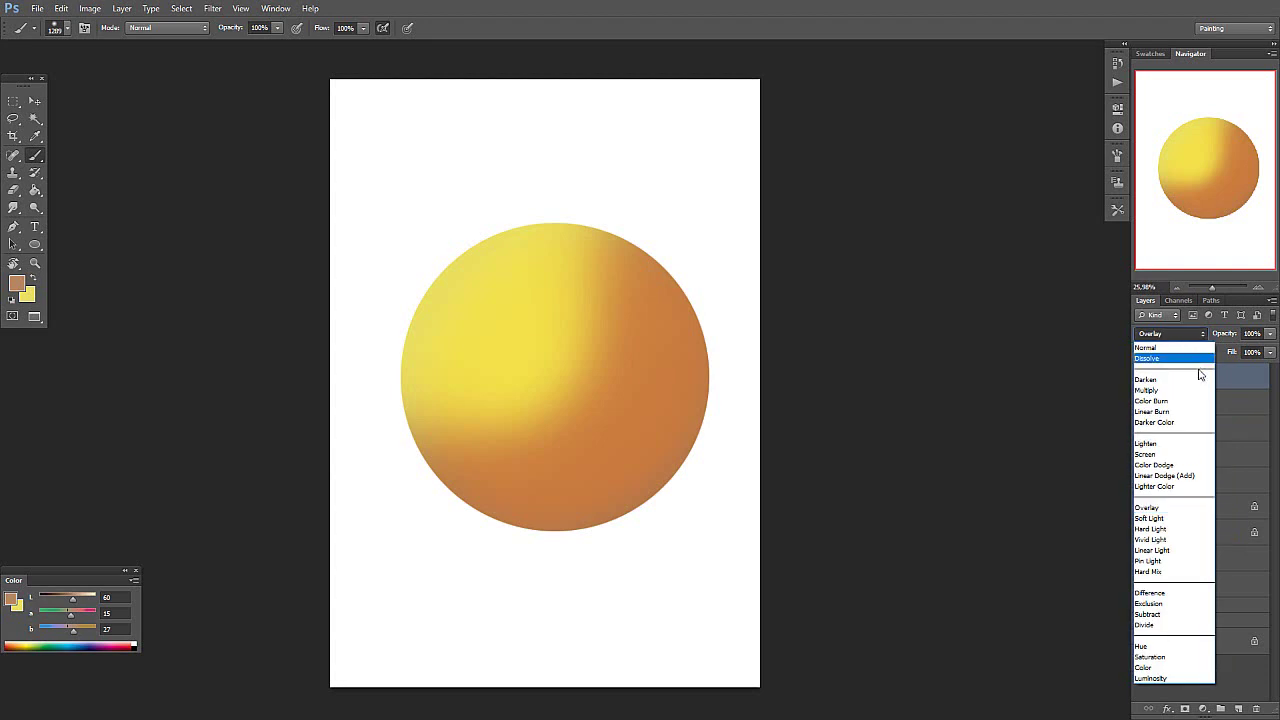
pyautogui.click(1176, 520)
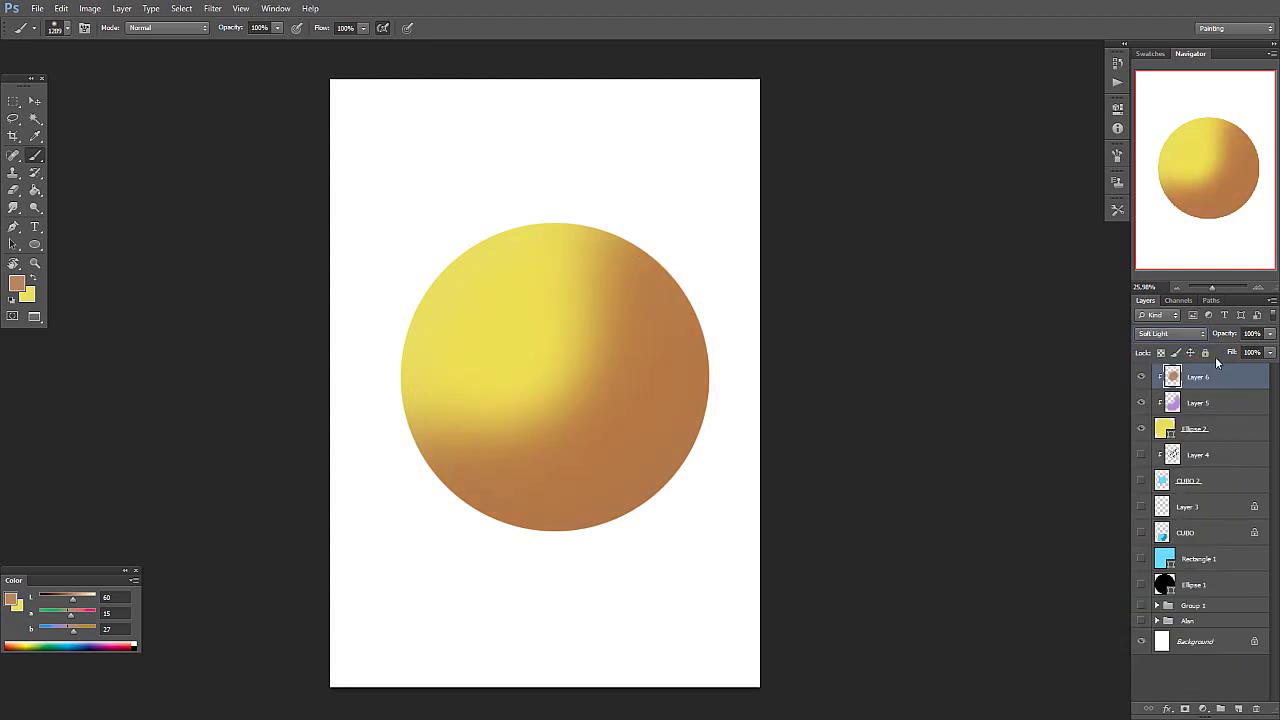
# Step: Switch Layer 6's blending mode from Soft Light to Hard Light
pyautogui.click(1195, 340)
pyautogui.click(1170, 520)
pyautogui.click(1195, 341)
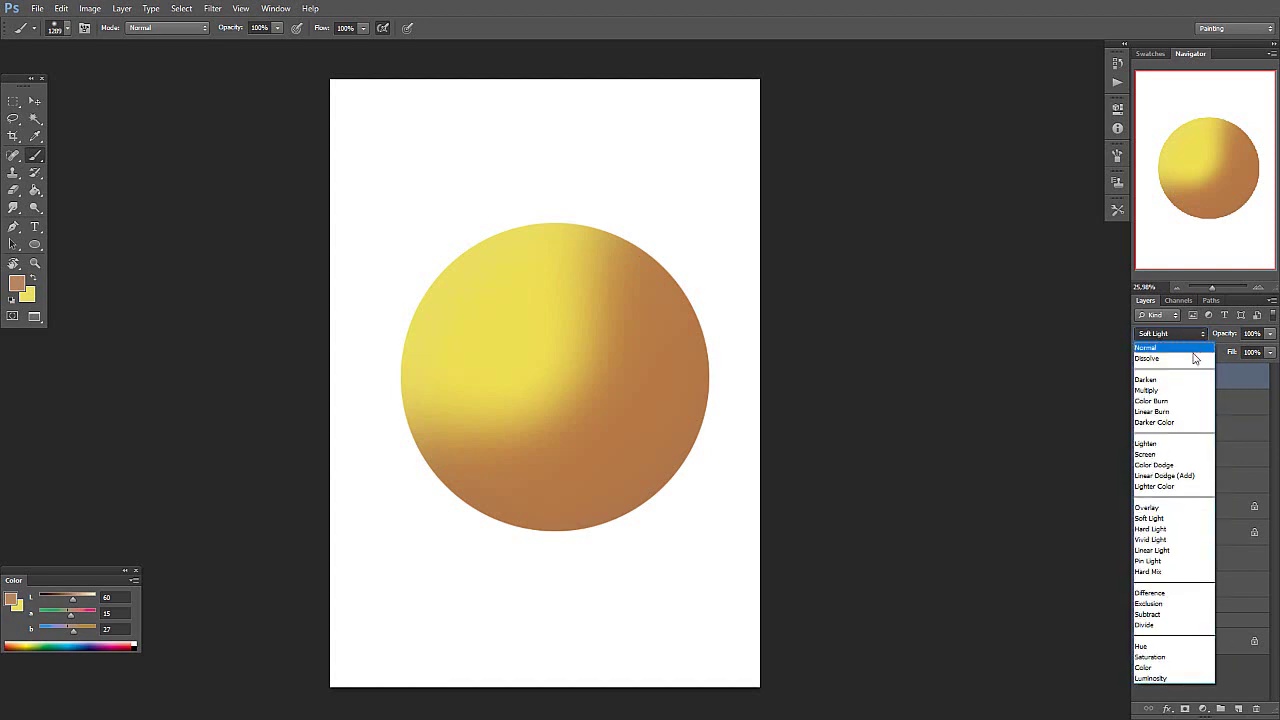
pyautogui.click(1173, 530)
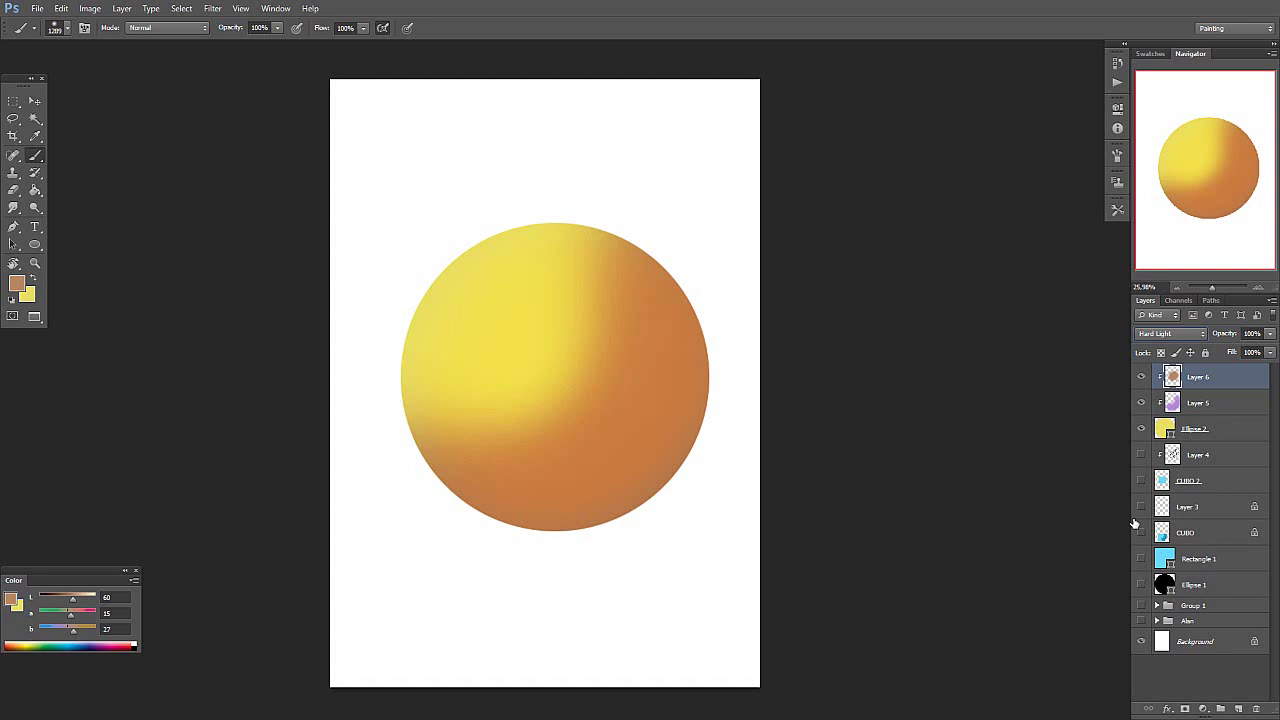
pyautogui.click(1190, 334)
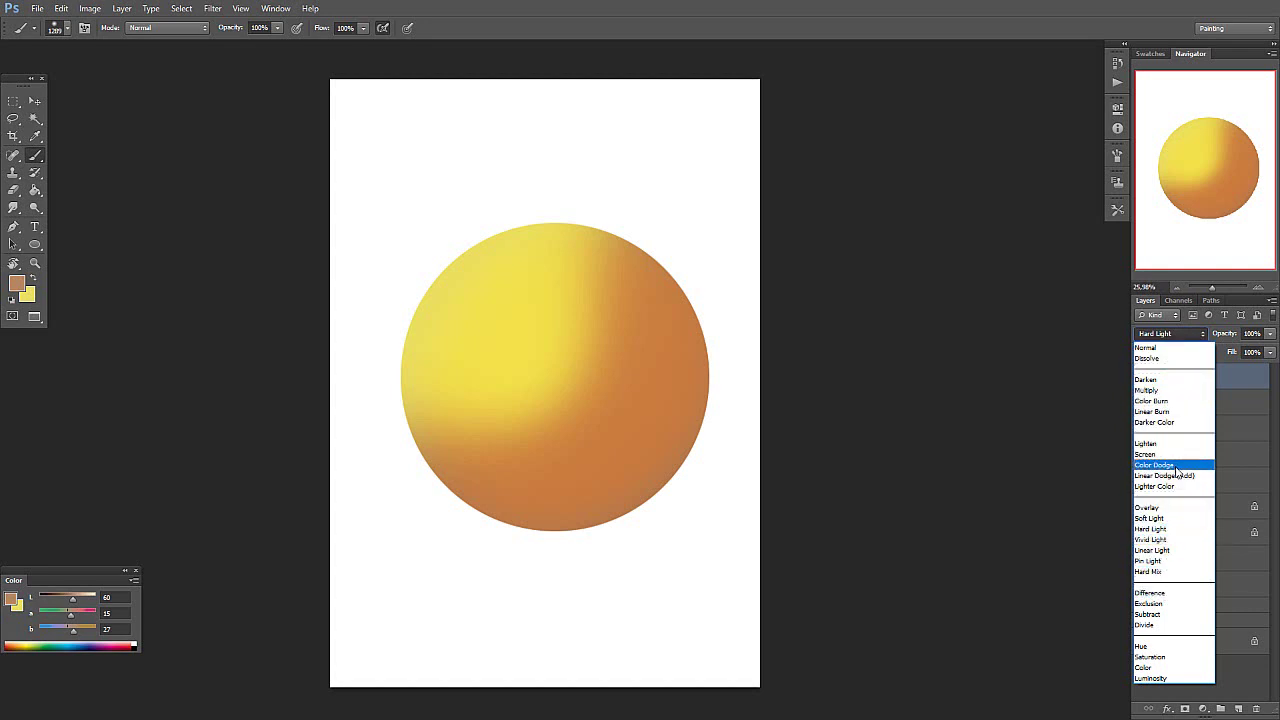
pyautogui.click(1202, 338)
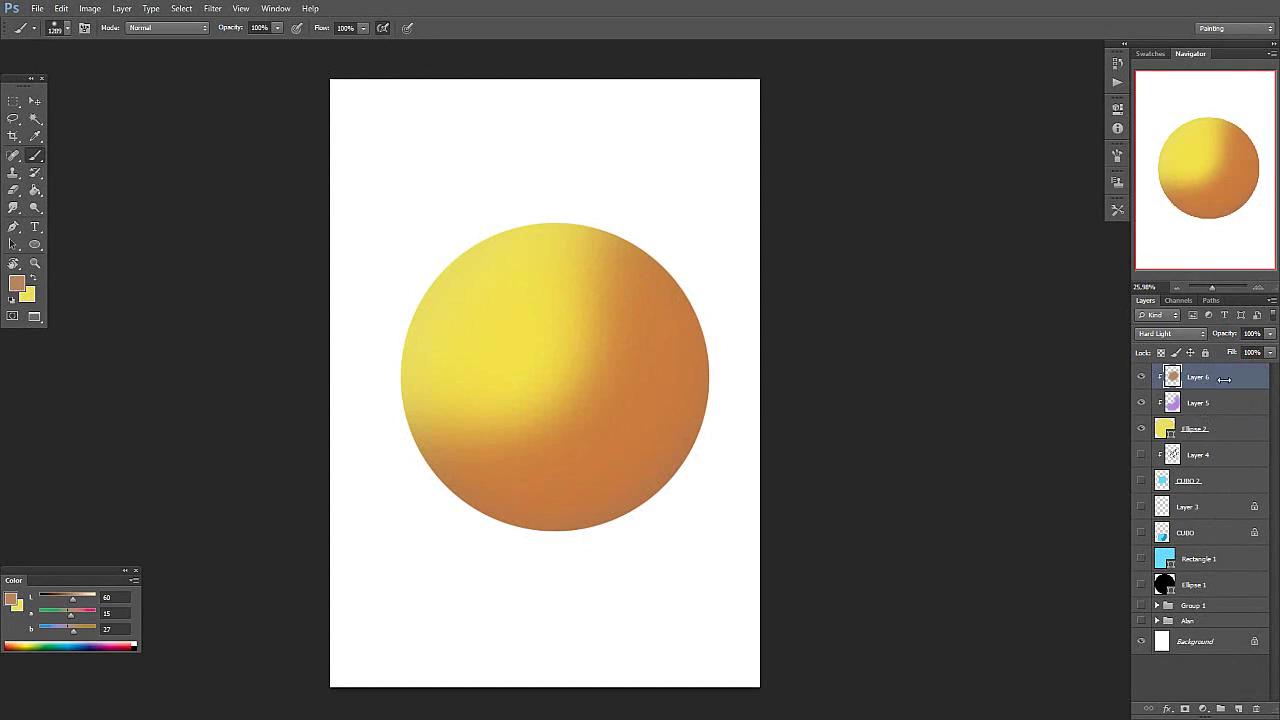
# Step: Merge Layer 6, Layer 5 and Ellipse 2 into one layer and toggle its visibility to check it
pyautogui.keyDown('shift'); pyautogui.click(1226, 436); pyautogui.keyUp('shift')
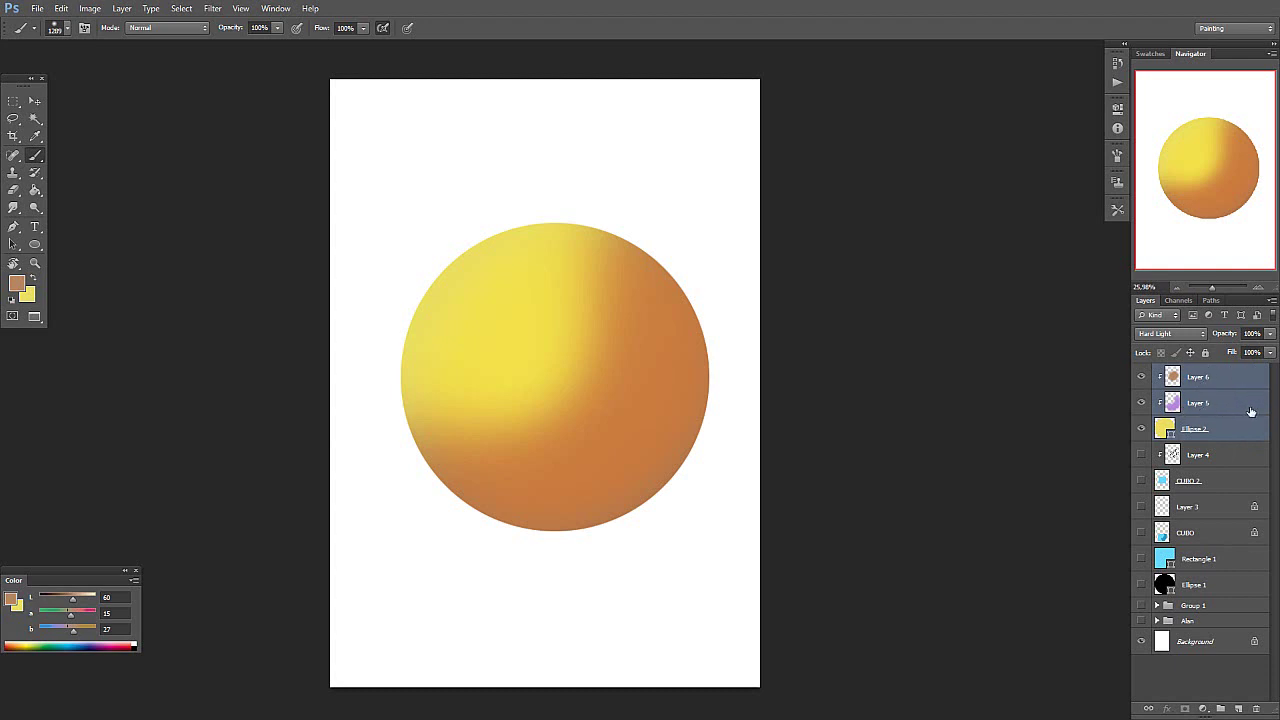
pyautogui.hotkey('ctrl', 'e')
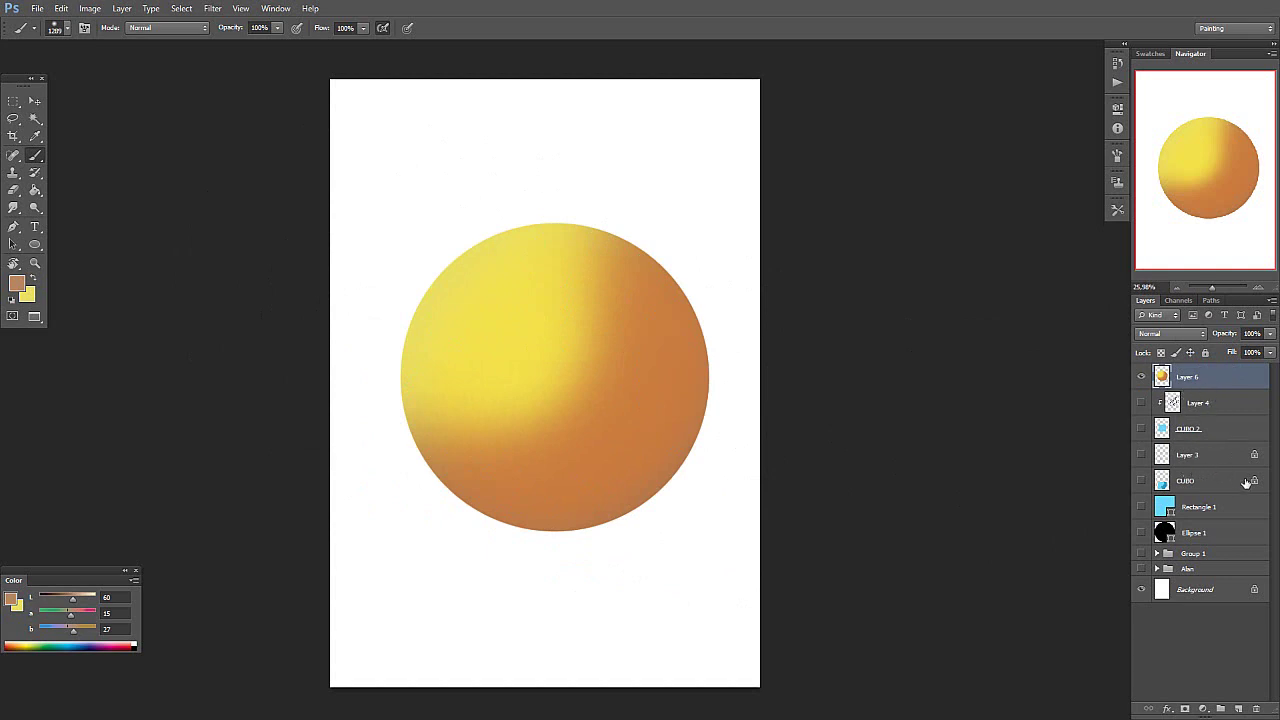
pyautogui.click(1142, 378)
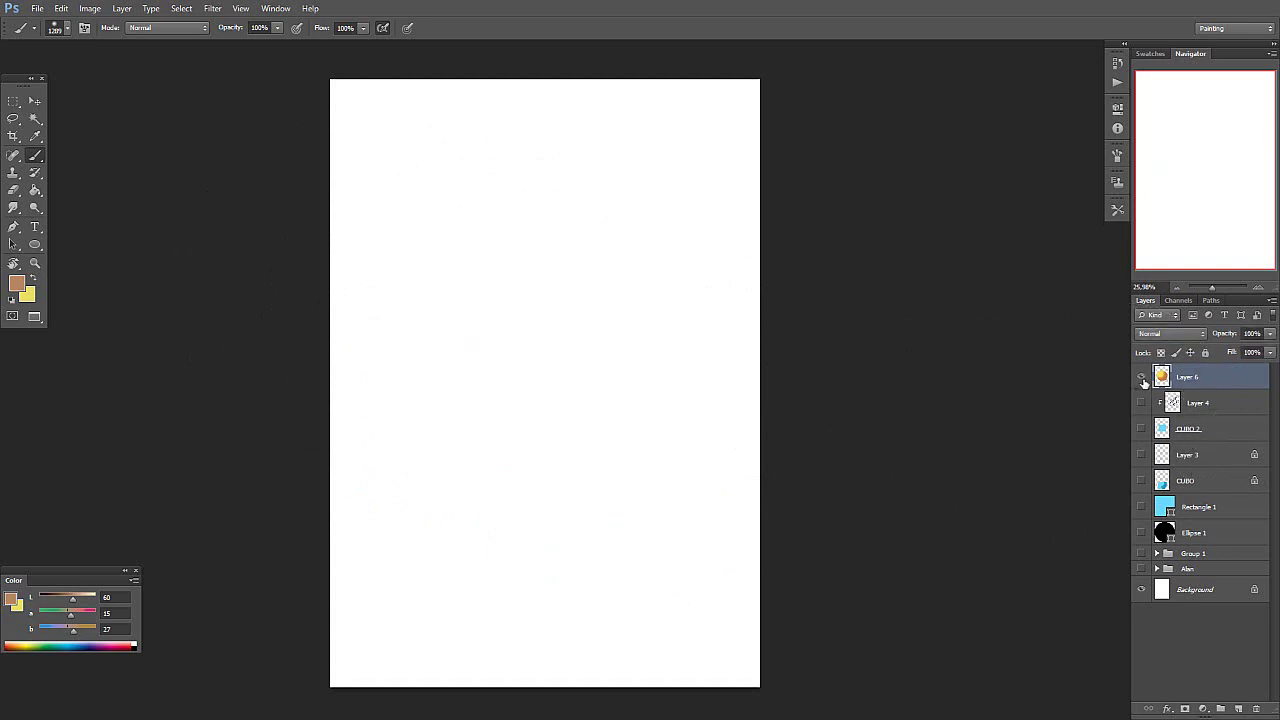
pyautogui.click(1142, 378)
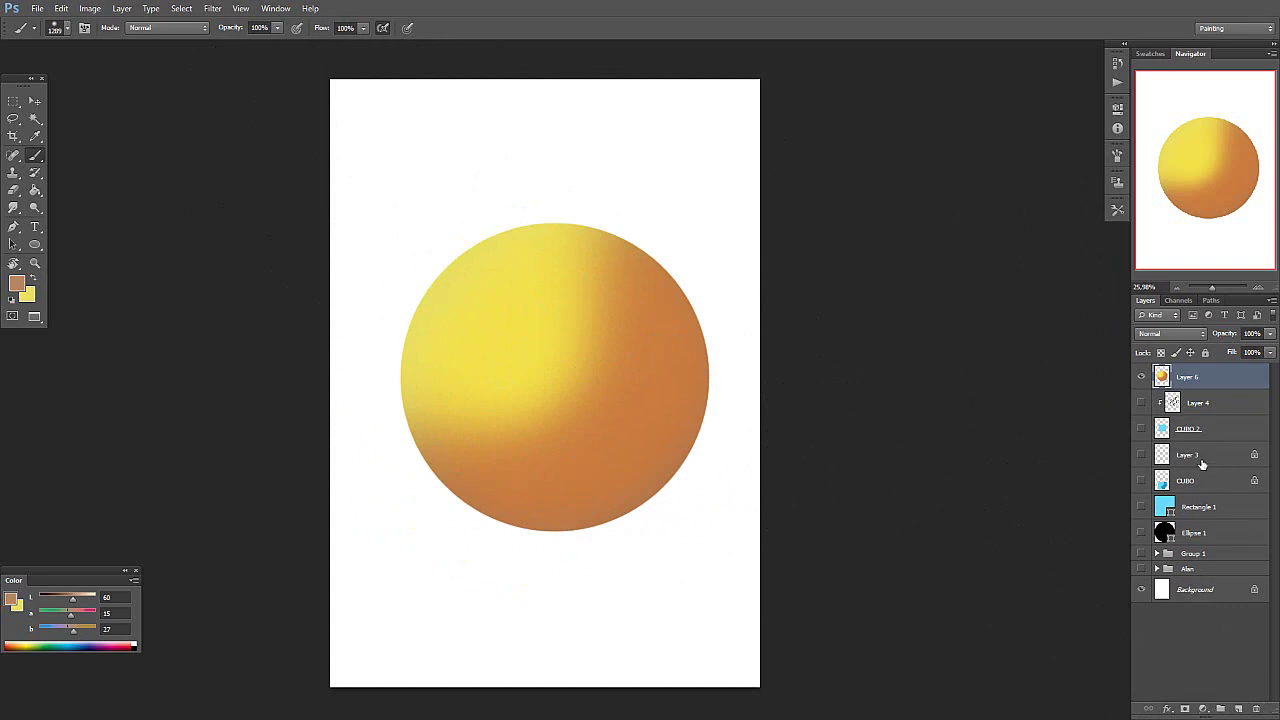
# Step: Examine the available fill and adjustment layer types and the layer commands
pyautogui.click(1203, 707)
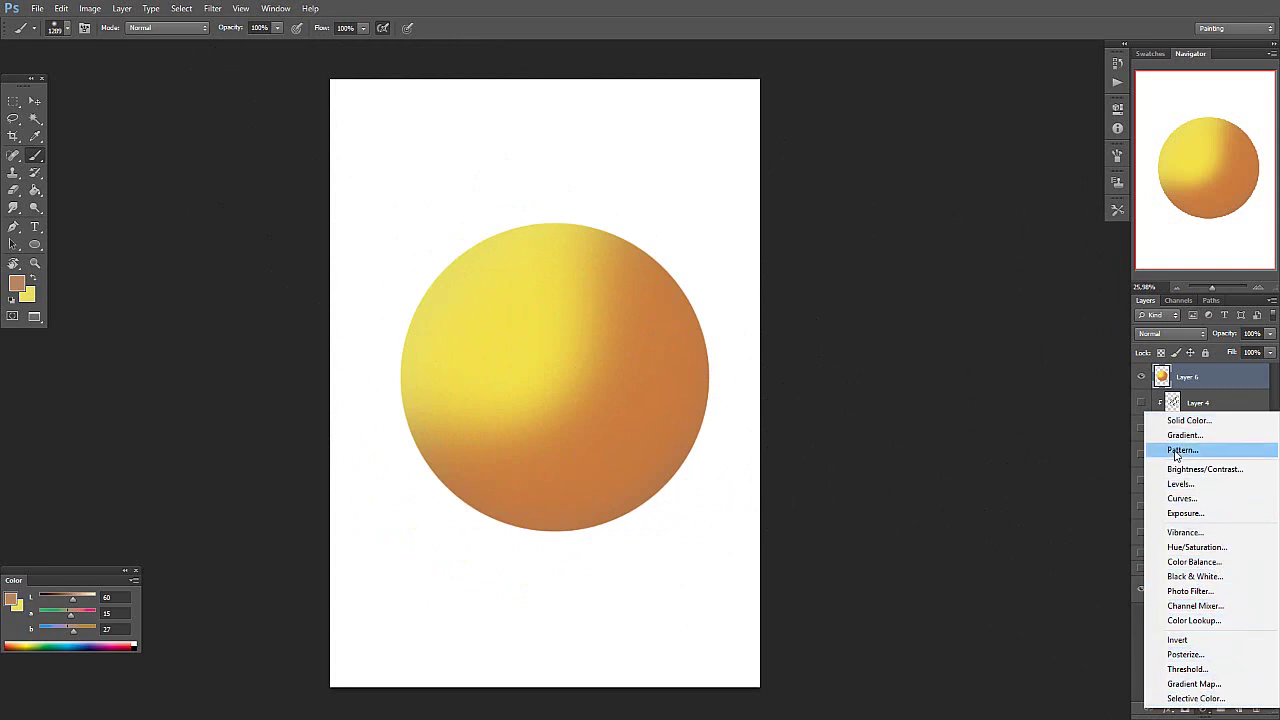
pyautogui.click(1204, 710)
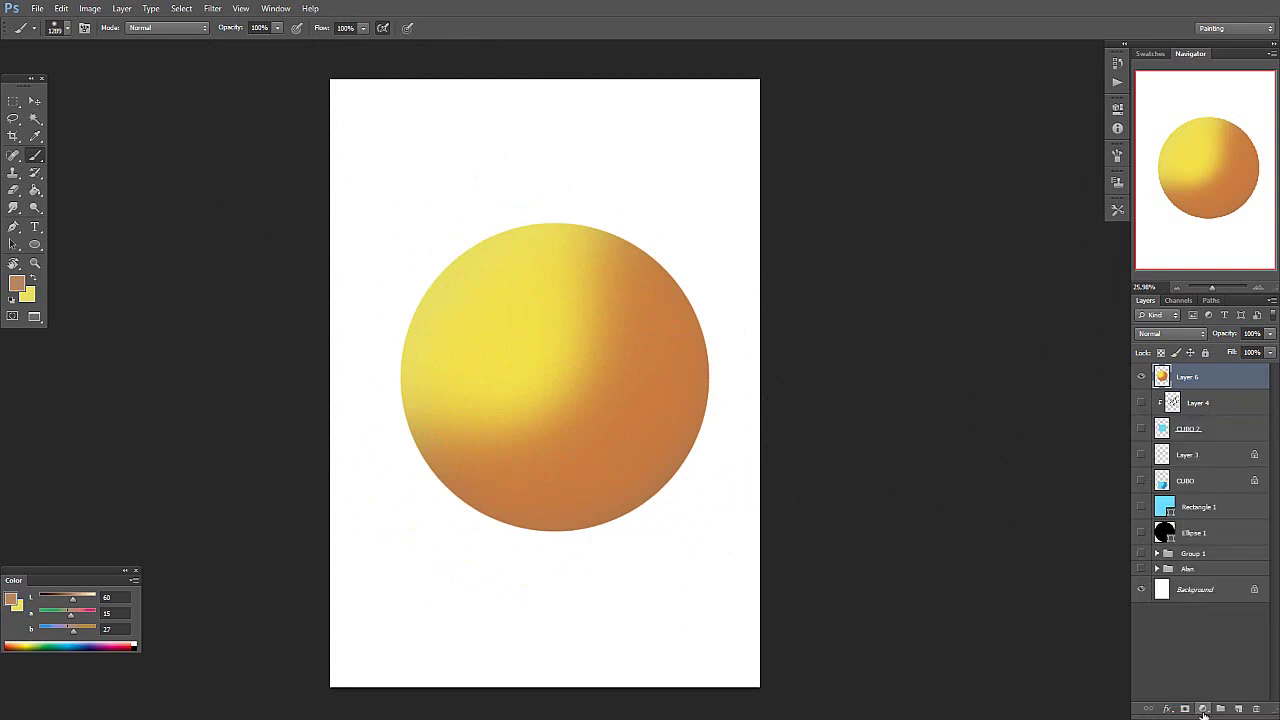
pyautogui.click(121, 8)
pyautogui.moveTo(103, 14)
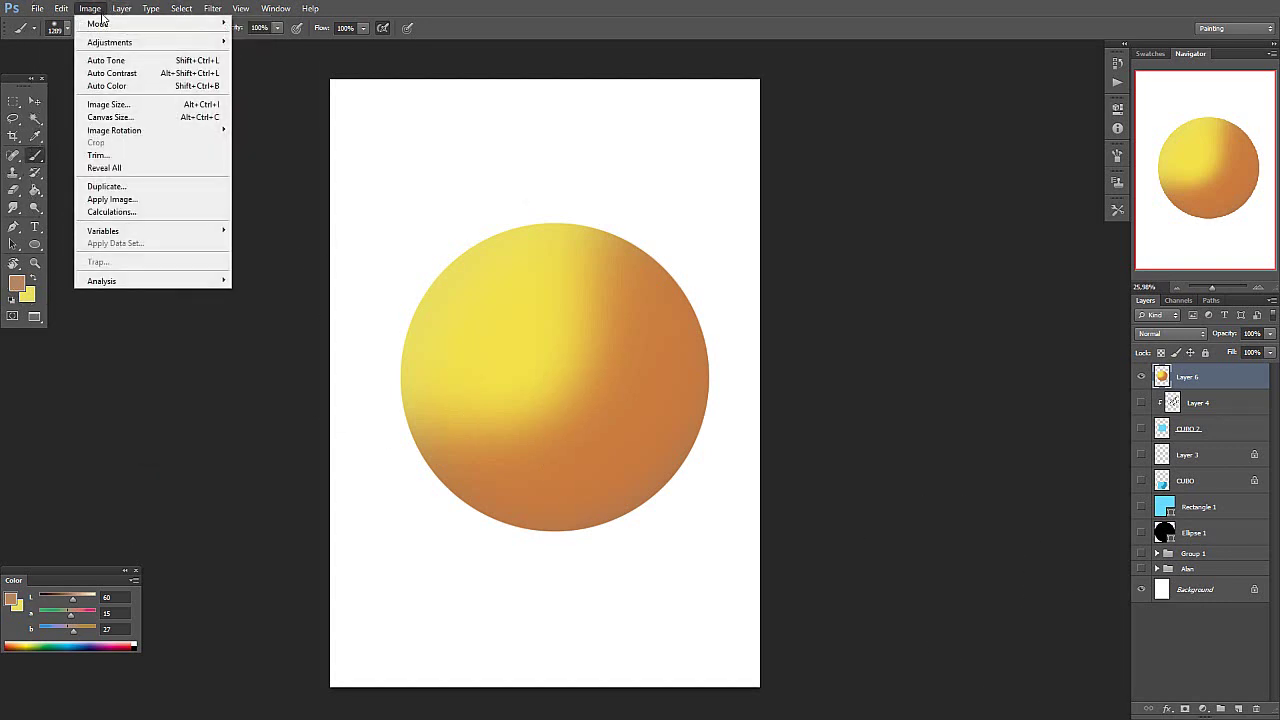
pyautogui.moveTo(159, 44)
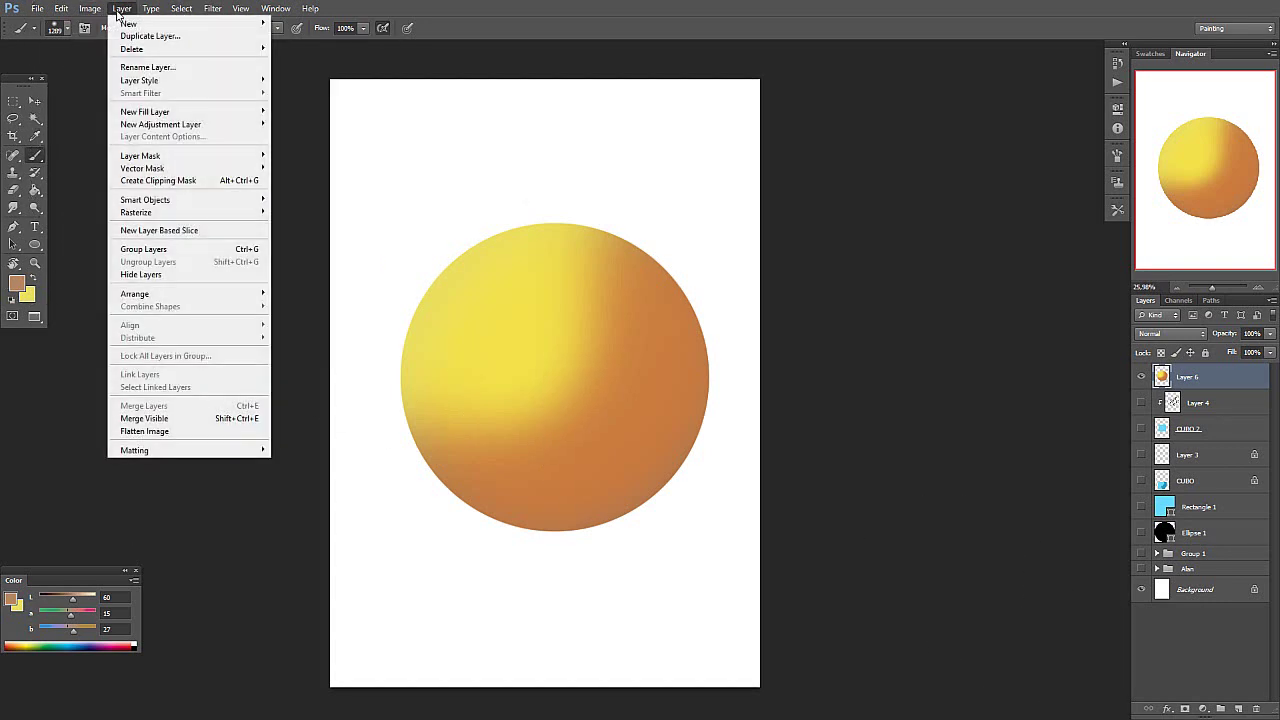
pyautogui.click(960, 455)
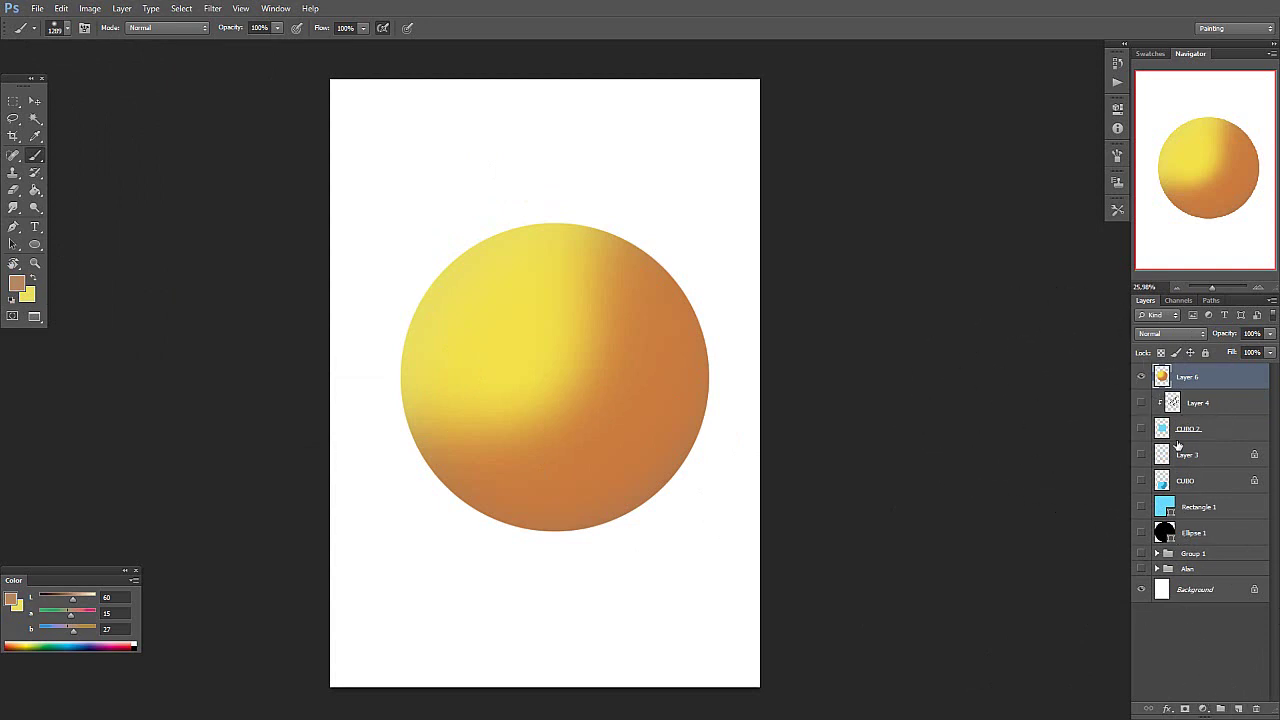
pyautogui.click(1204, 709)
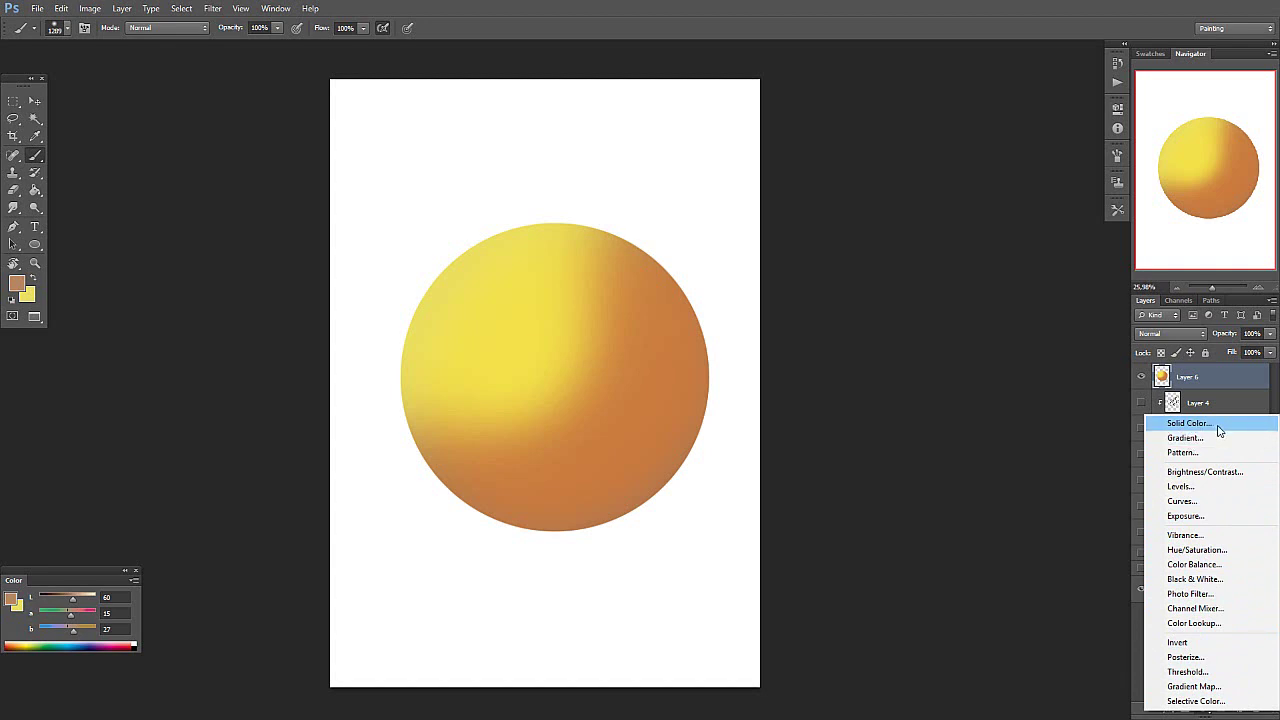
pyautogui.press('Escape')
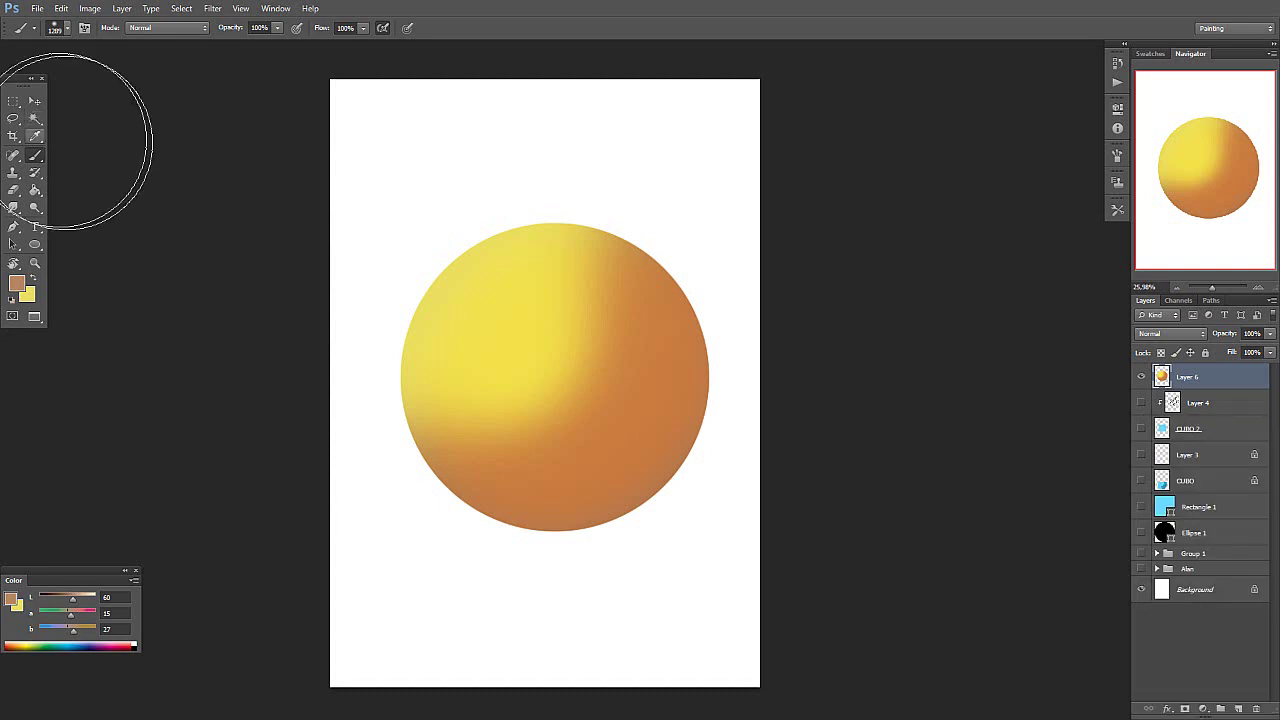
# Step: Select the circle's yellow area with the Magic Wand and add a Solid Color fill layer in pale pink #fae3fa
pyautogui.click(37, 119)
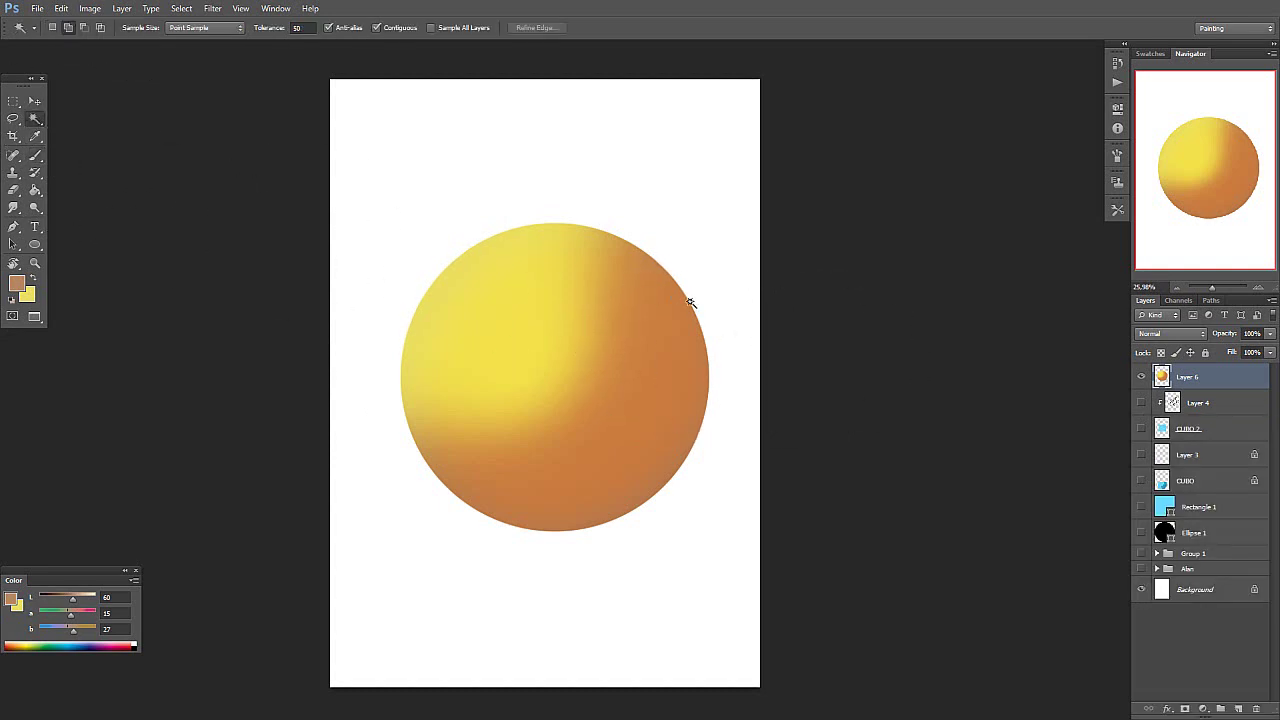
pyautogui.click(509, 340)
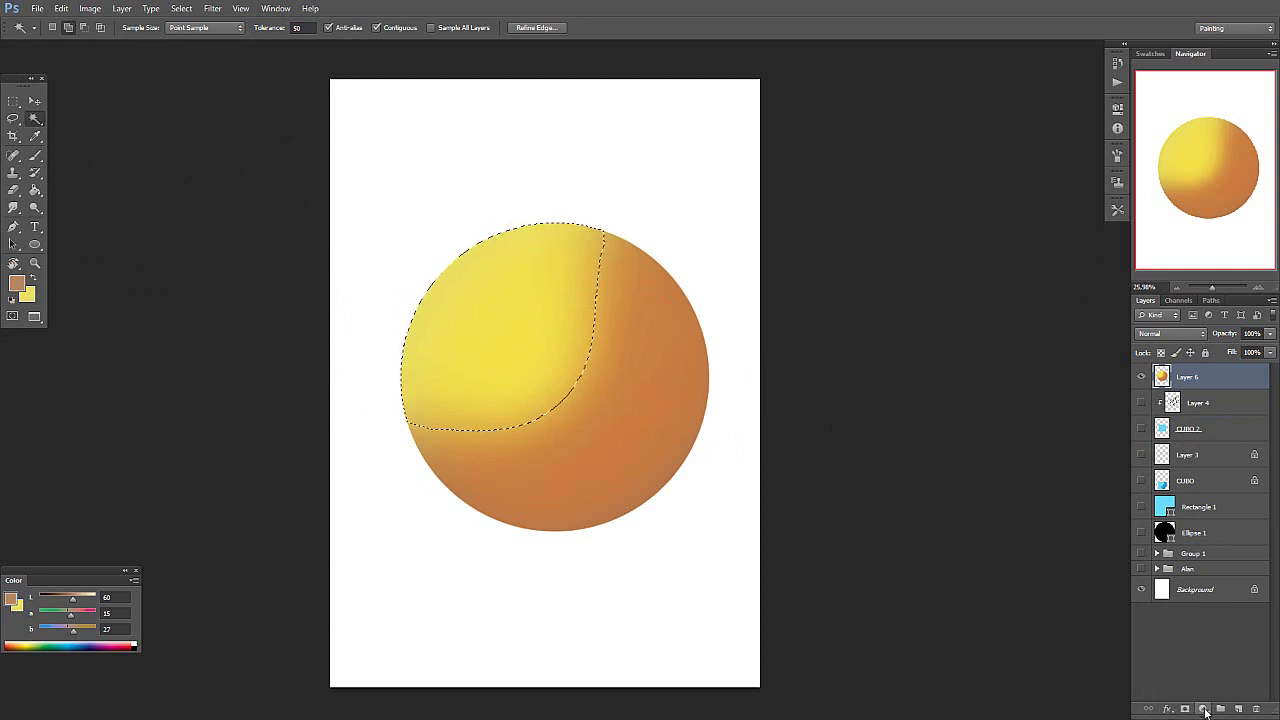
pyautogui.click(1203, 709)
pyautogui.click(1188, 419)
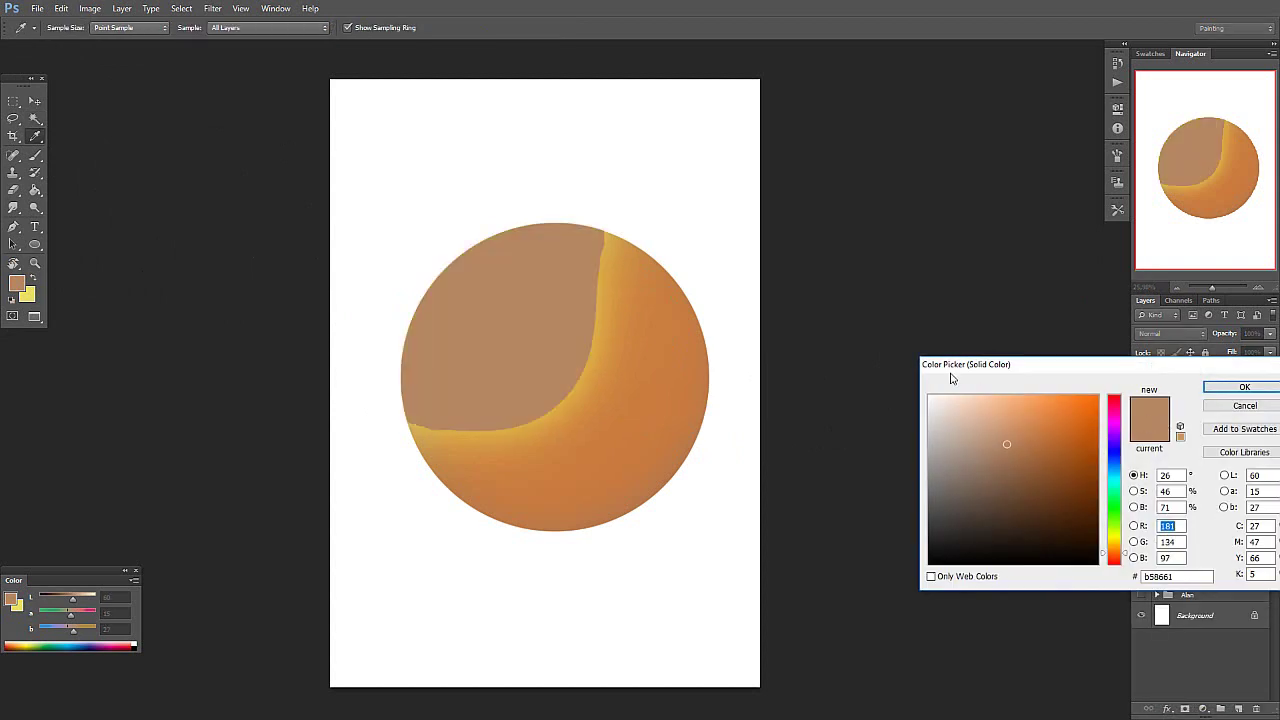
pyautogui.moveTo(1094, 366); pyautogui.dragTo(925, 313)
pyautogui.moveTo(943, 400); pyautogui.dragTo(943, 364)
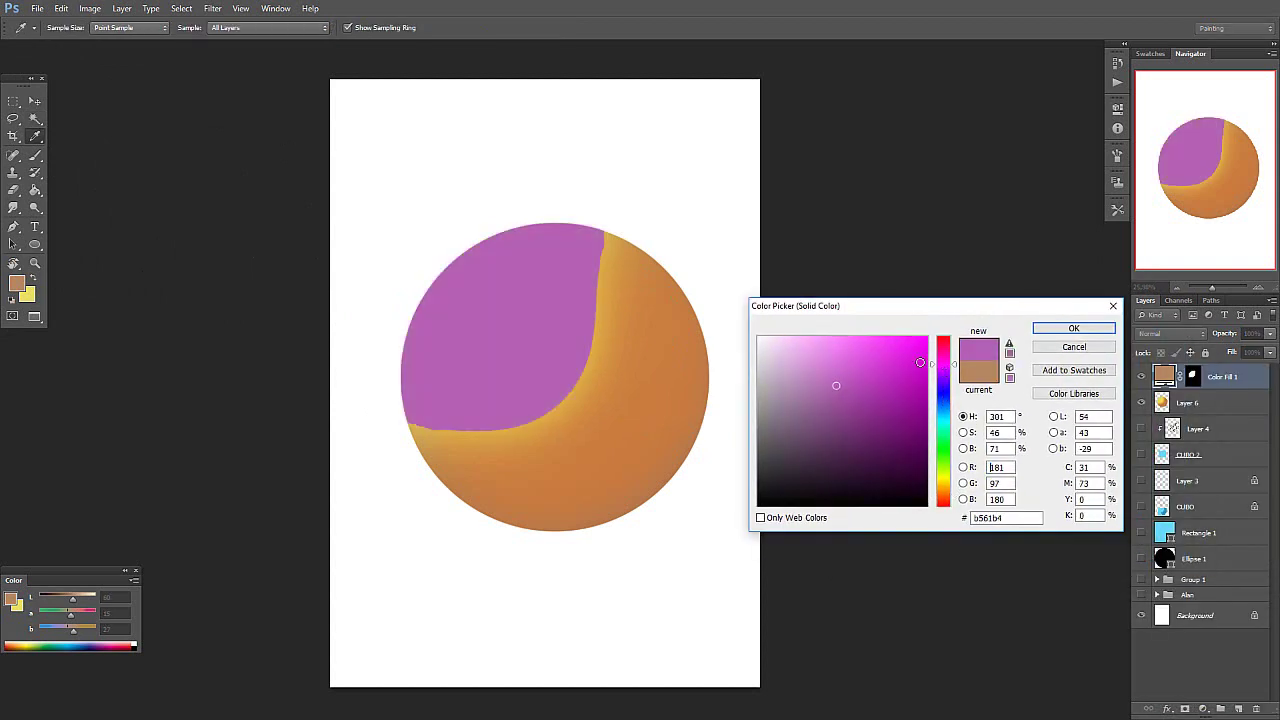
pyautogui.moveTo(794, 357); pyautogui.dragTo(765, 340)
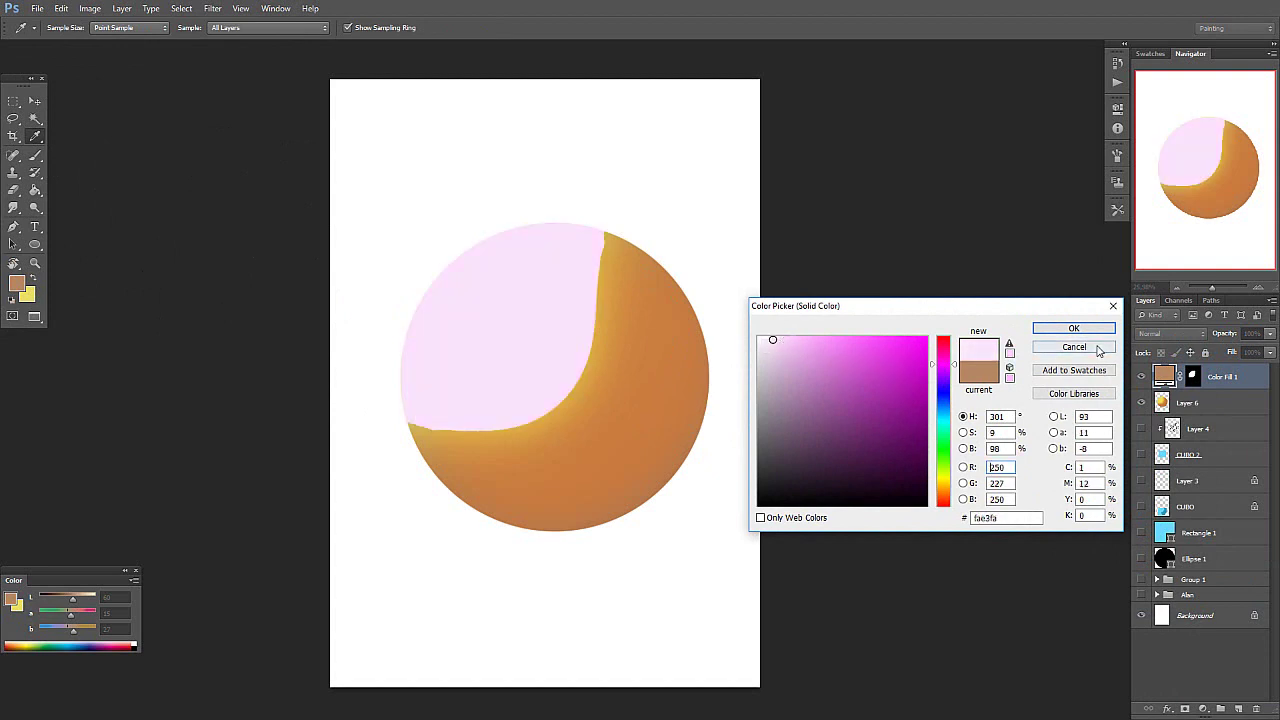
pyautogui.click(1078, 330)
# Step: Lower the pink color fill layer's opacity to 24%
pyautogui.click(1270, 335)
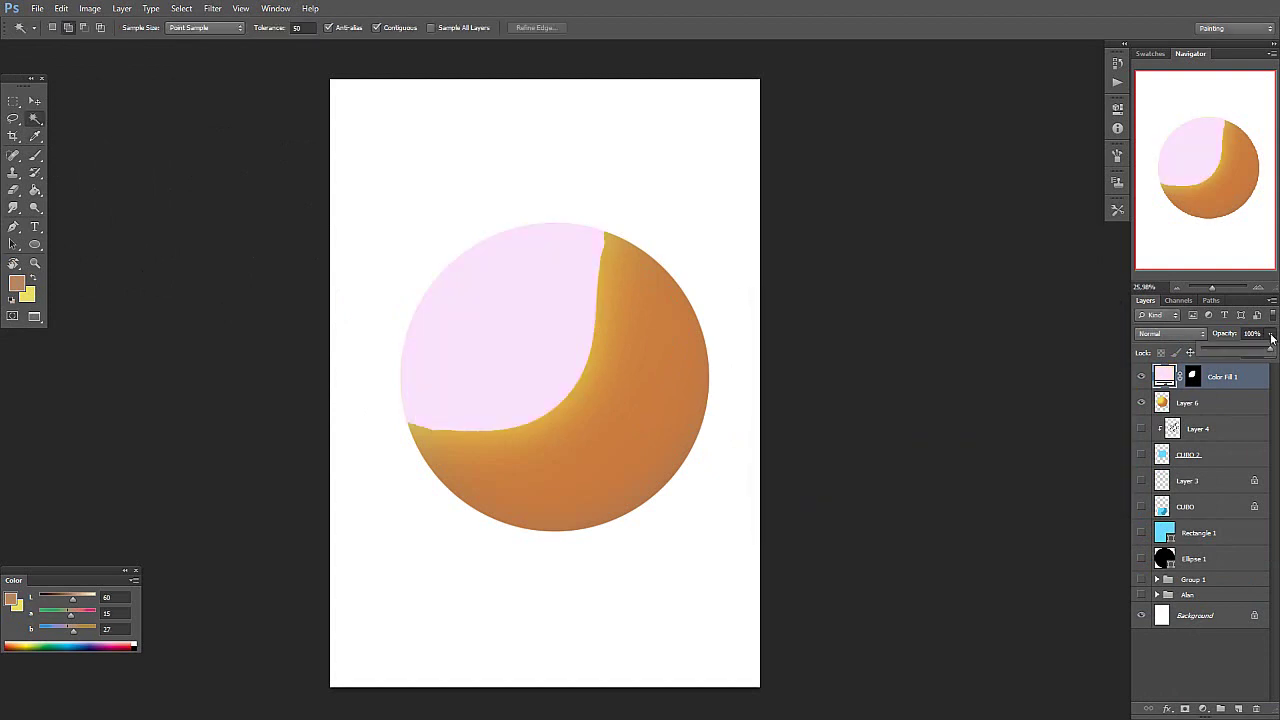
pyautogui.moveTo(1217, 348); pyautogui.dragTo(1231, 354)
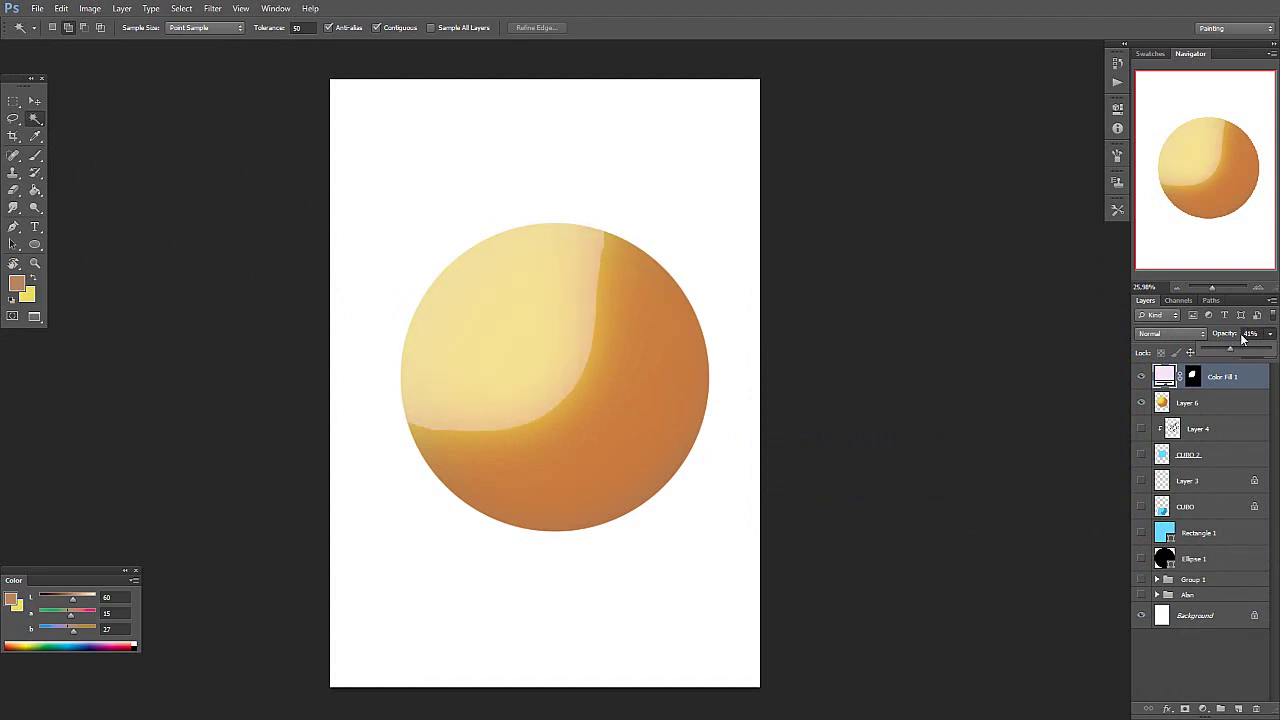
pyautogui.moveTo(1243, 340); pyautogui.dragTo(1220, 348)
pyautogui.click(1228, 383)
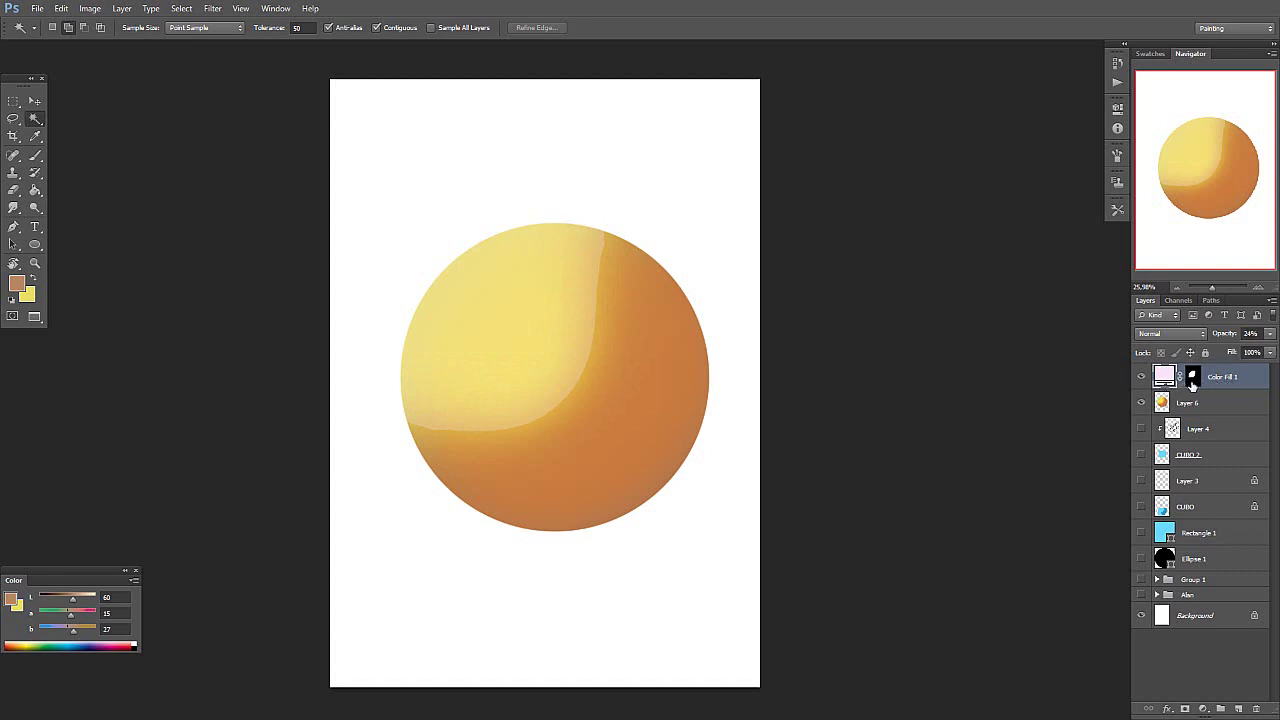
# Step: Select the color fill layer's mask, switch back to its fill thumbnail and delete the whole layer
pyautogui.click(1195, 383)
pyautogui.press('d')
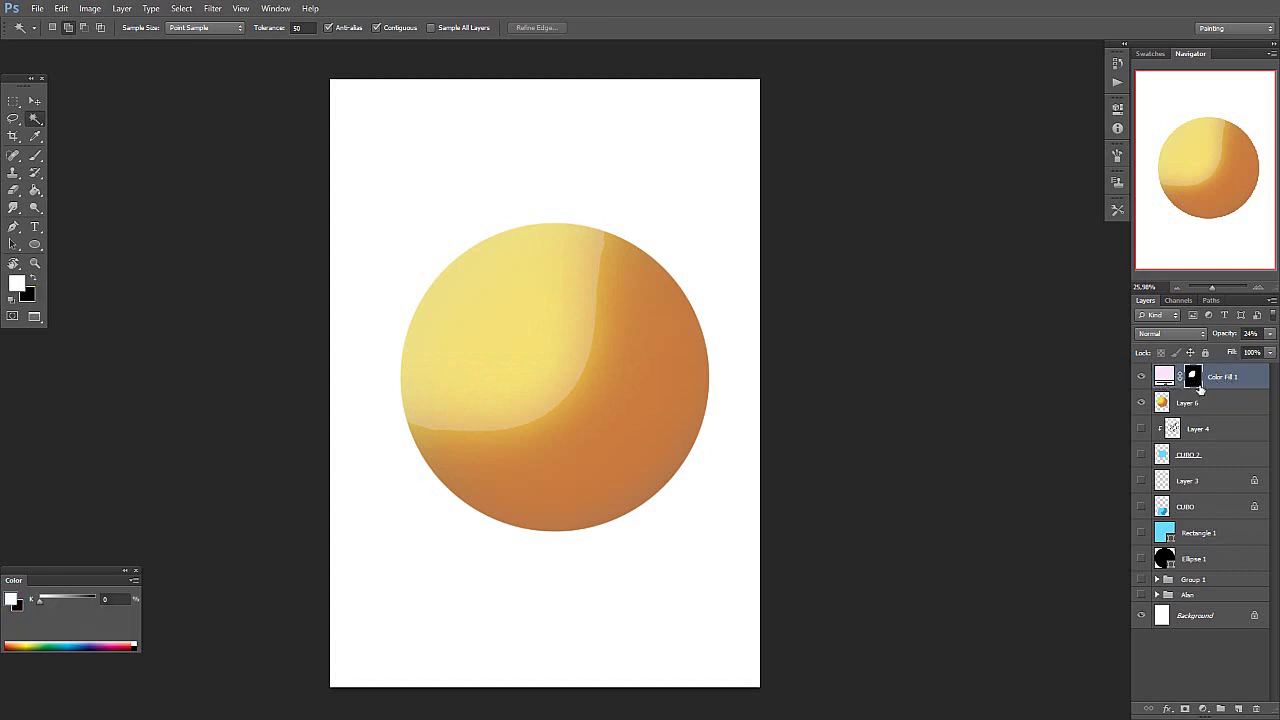
pyautogui.click(1165, 378)
pyautogui.click(1165, 380)
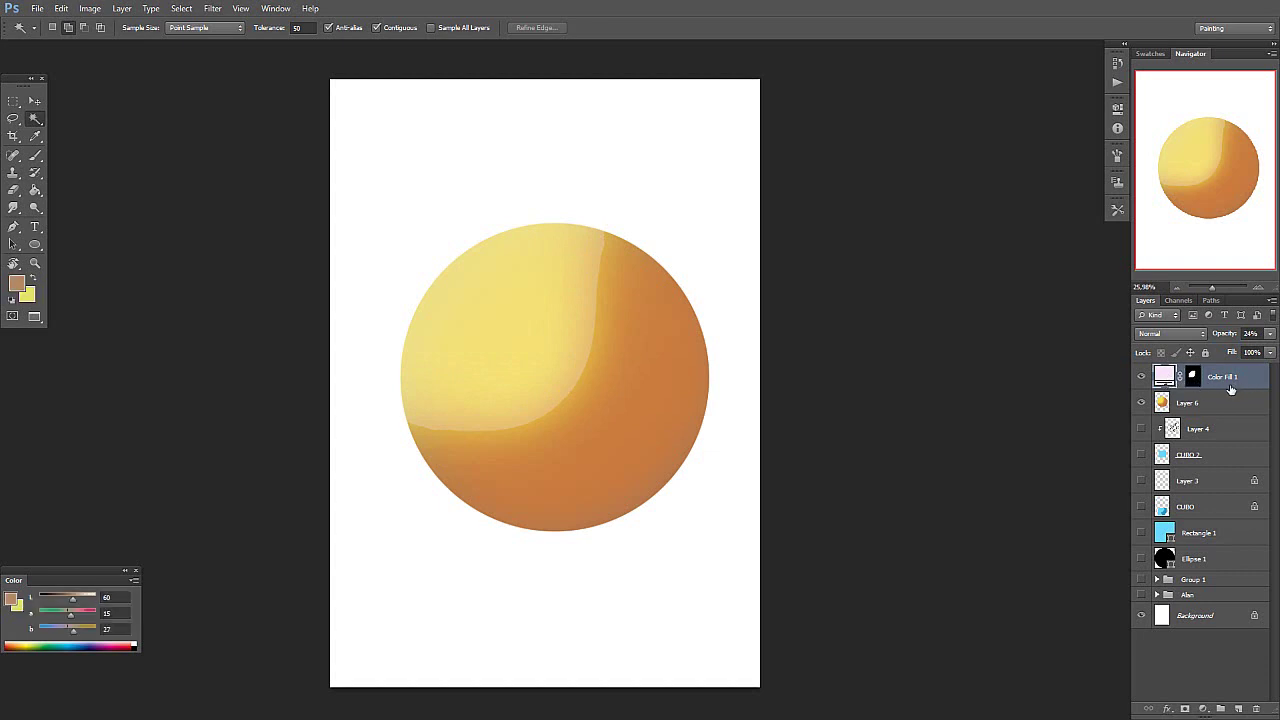
pyautogui.press('Delete')
# Step: Add a Curves adjustment layer above Layer 6 and enlarge its properties for a bigger graph
pyautogui.click(1203, 708)
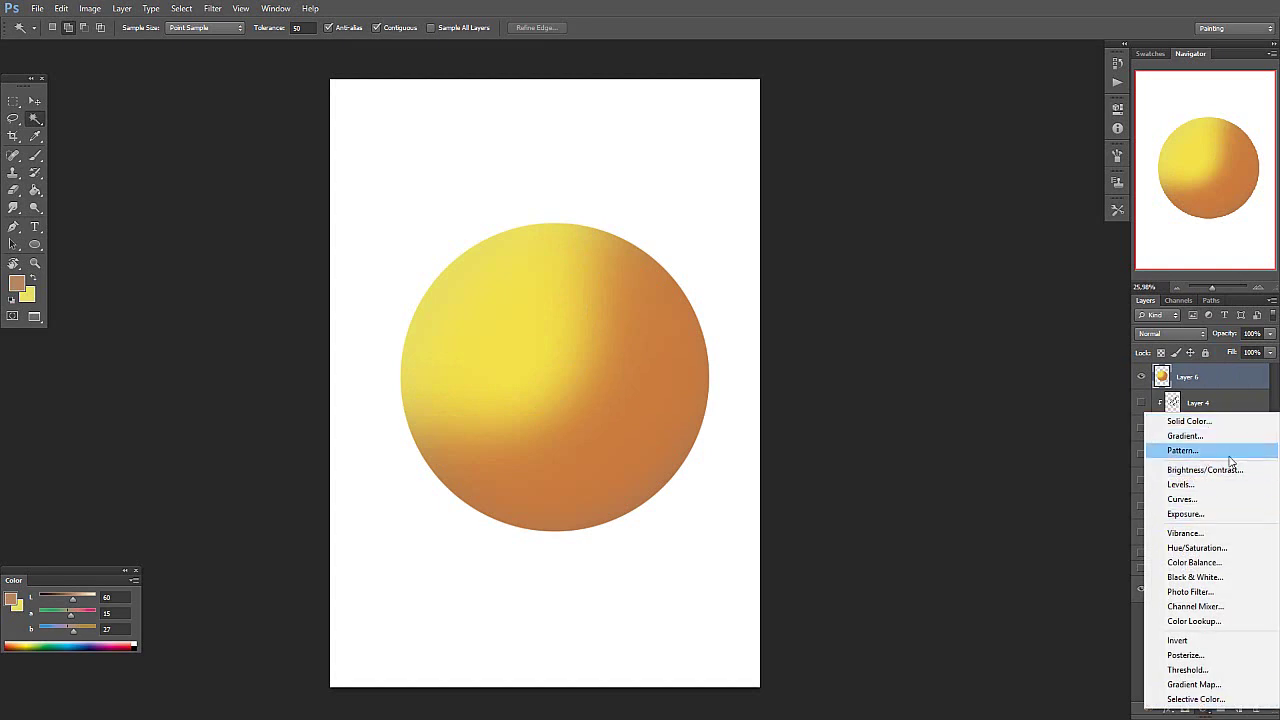
pyautogui.click(1182, 499)
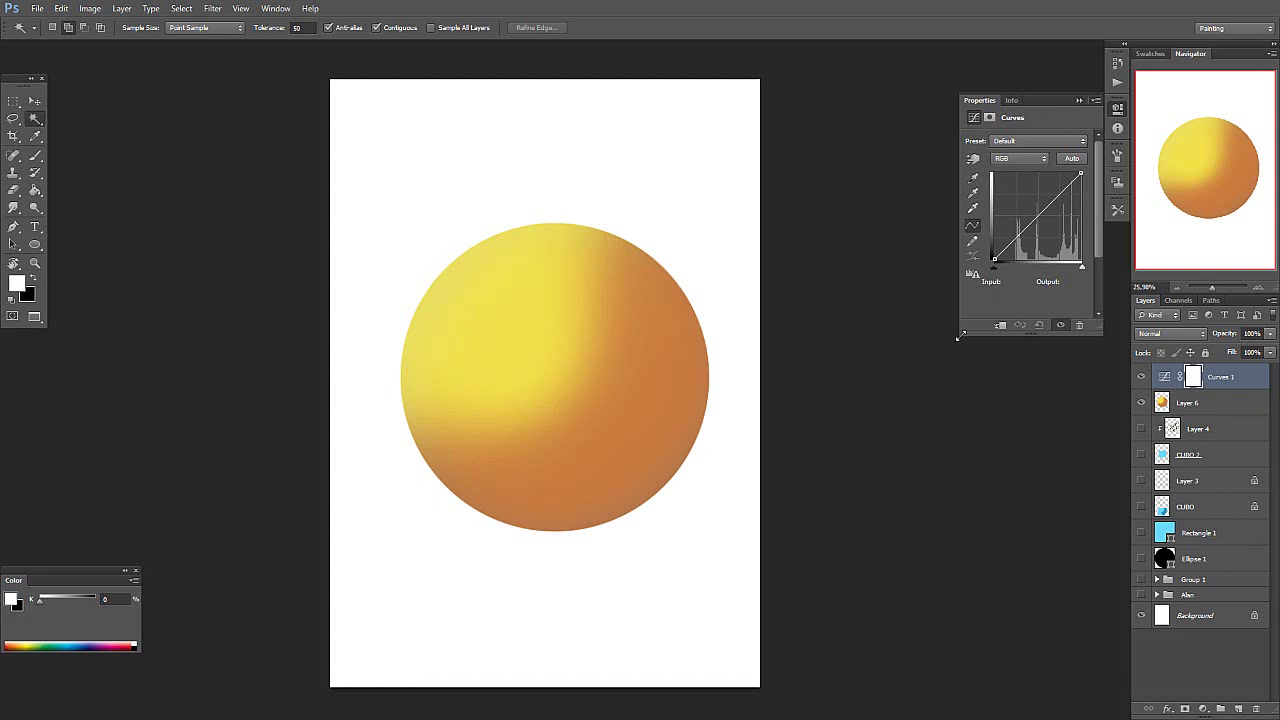
pyautogui.moveTo(960, 336); pyautogui.dragTo(802, 462)
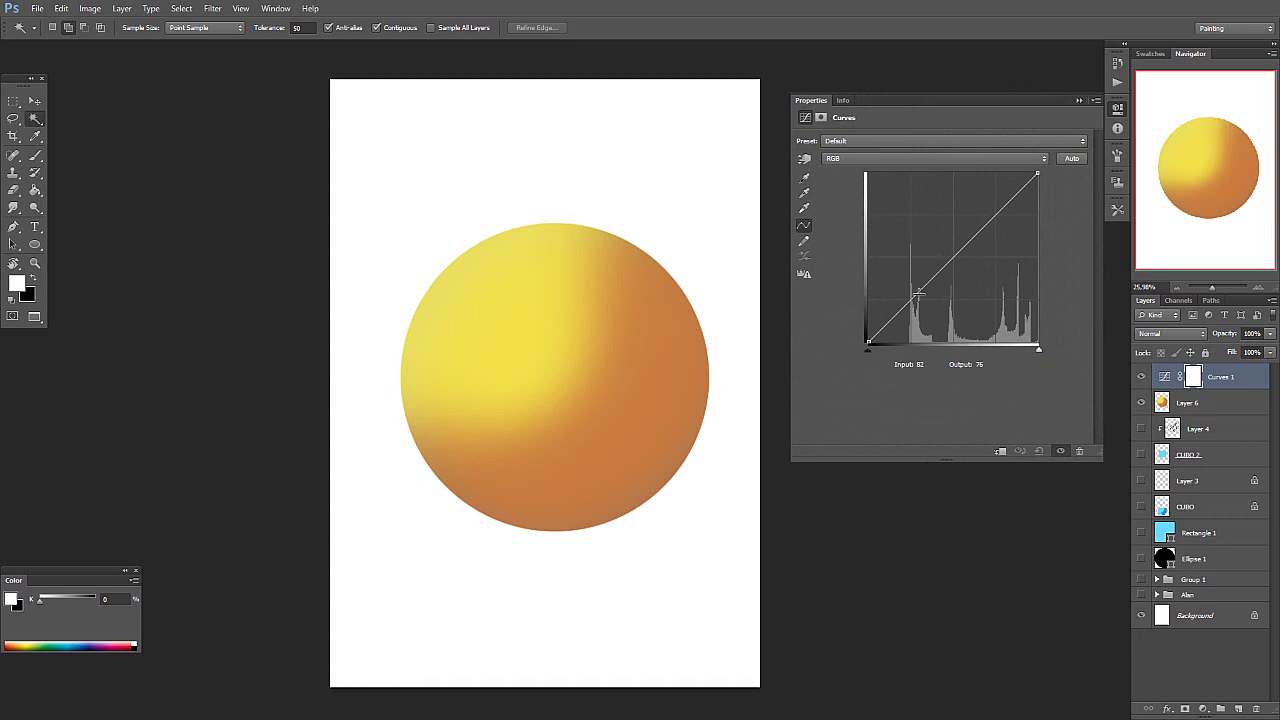
# Step: Try bending the RGB curve at several shadow and midtone points, check the channel choices and reset the curve to default
pyautogui.moveTo(962, 249); pyautogui.dragTo(962, 232)
pyautogui.moveTo(917, 294); pyautogui.dragTo(928, 310)
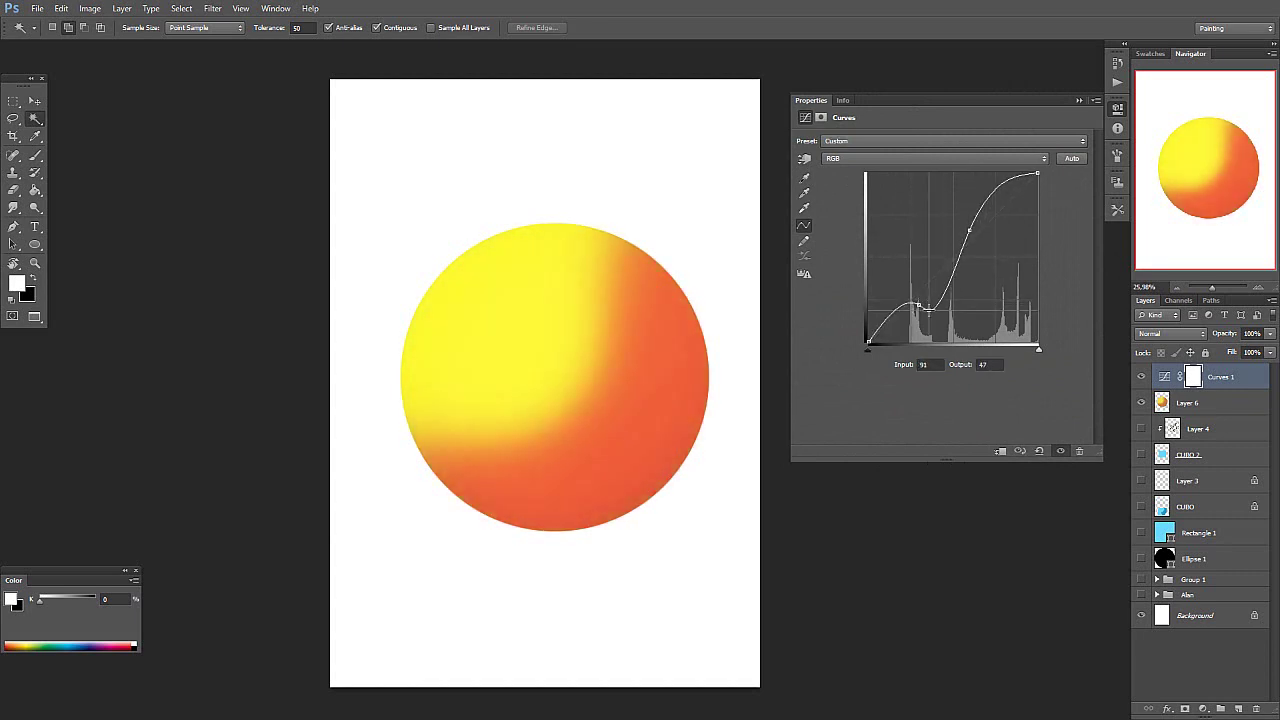
pyautogui.moveTo(969, 232)
pyautogui.mouseDown()
pyautogui.moveTo(955, 245)
pyautogui.moveTo(984, 255)
pyautogui.moveTo(962, 237)
pyautogui.mouseUp()
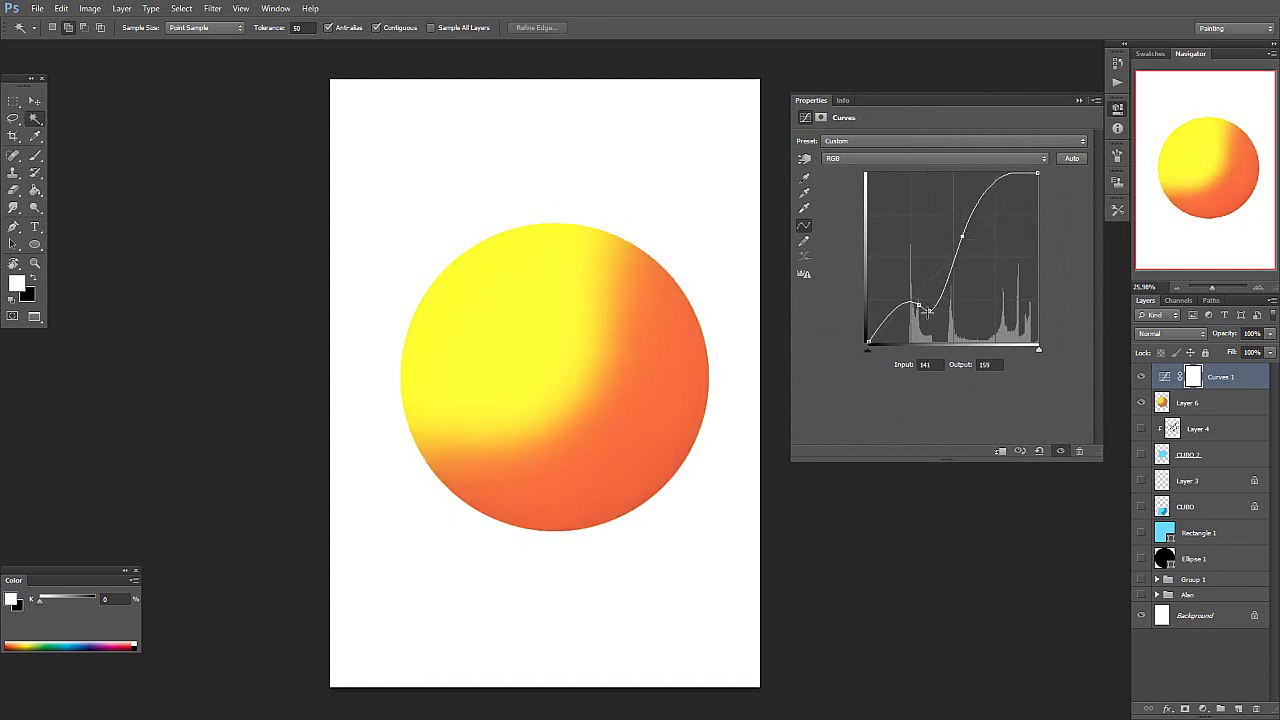
pyautogui.moveTo(928, 311); pyautogui.dragTo(935, 261)
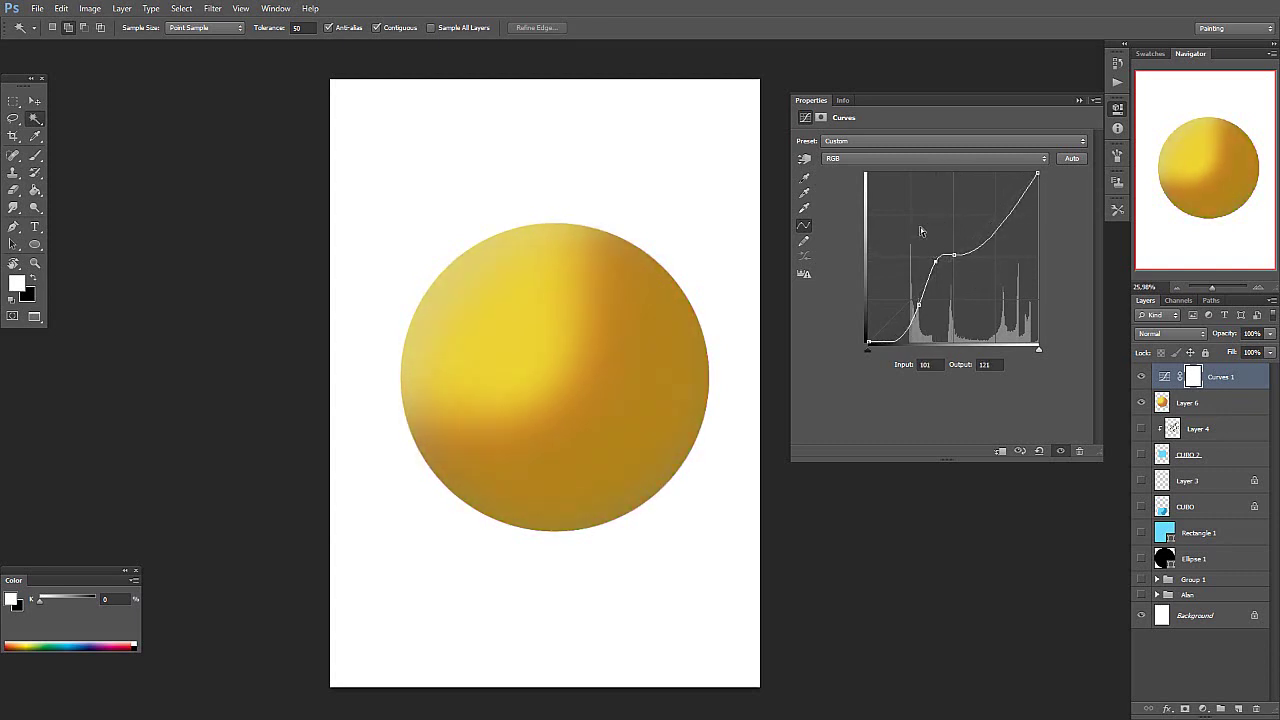
pyautogui.click(938, 159)
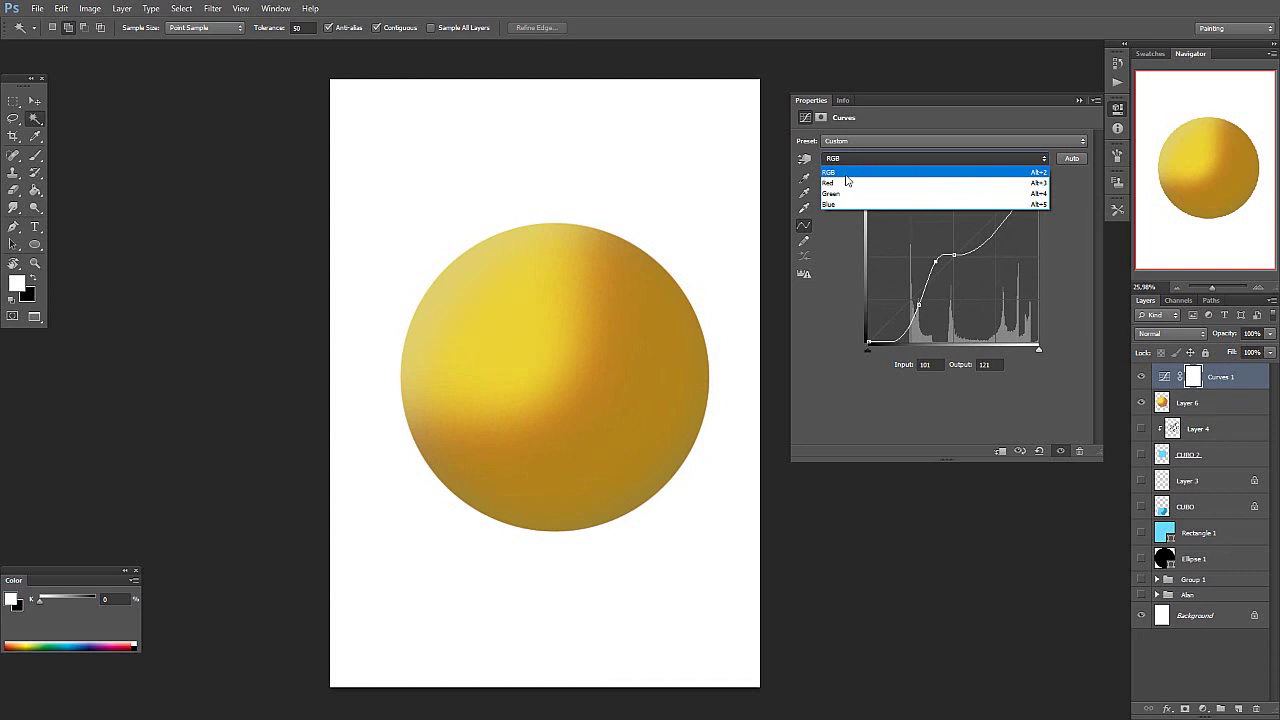
pyautogui.click(895, 160)
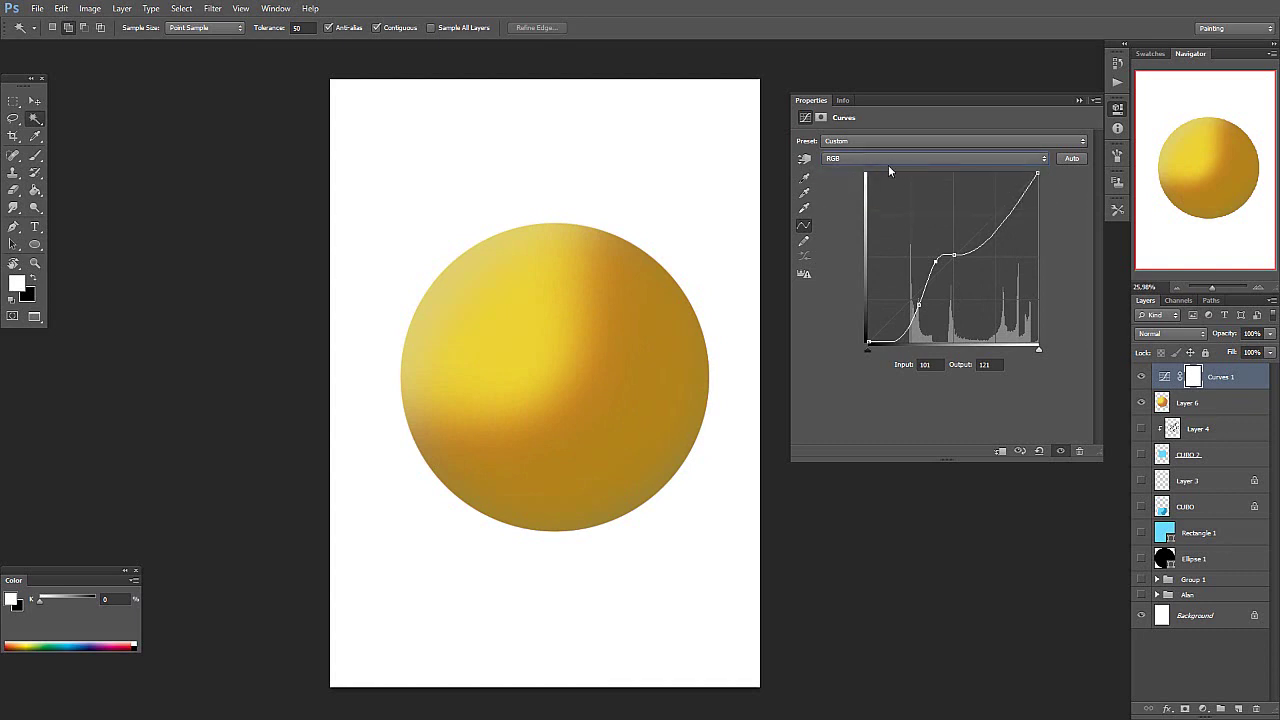
pyautogui.moveTo(931, 259); pyautogui.dragTo(939, 247)
pyautogui.click(1040, 455)
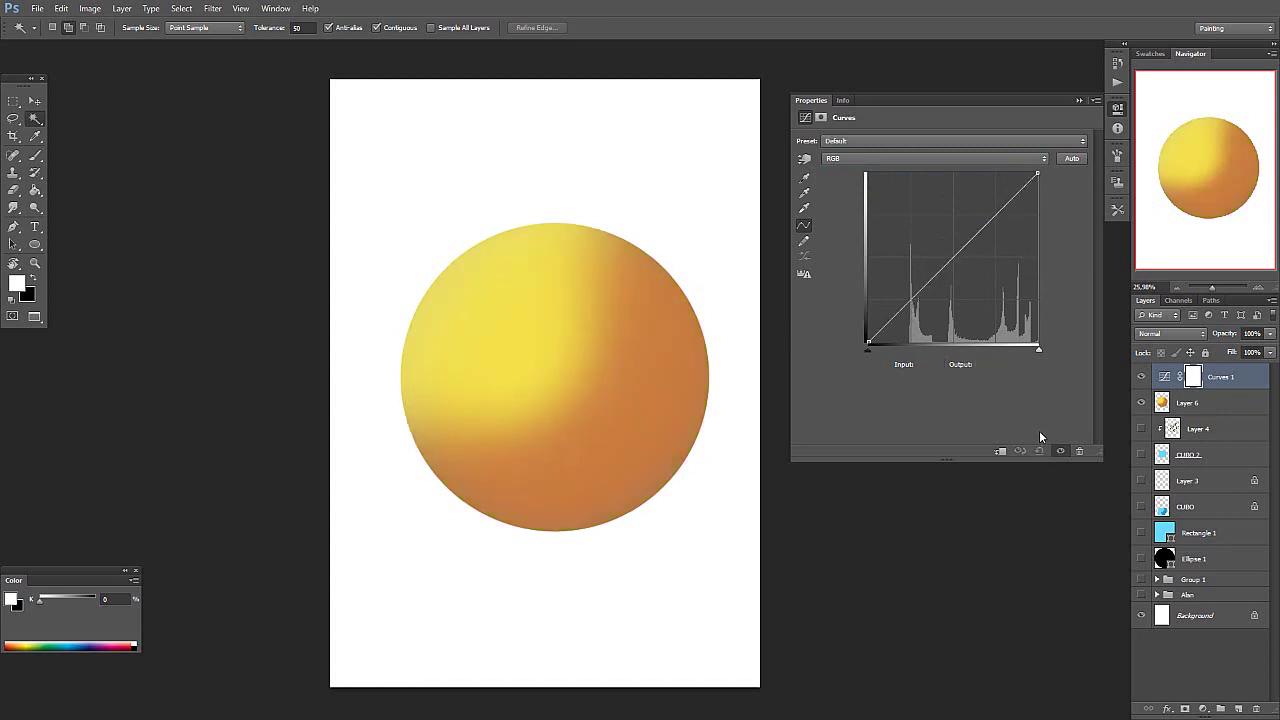
# Step: Use the Curves on-image adjustment to nudge the RGB curve and bend the Blue curve at the circle's yellow and orange areas
pyautogui.click(804, 160)
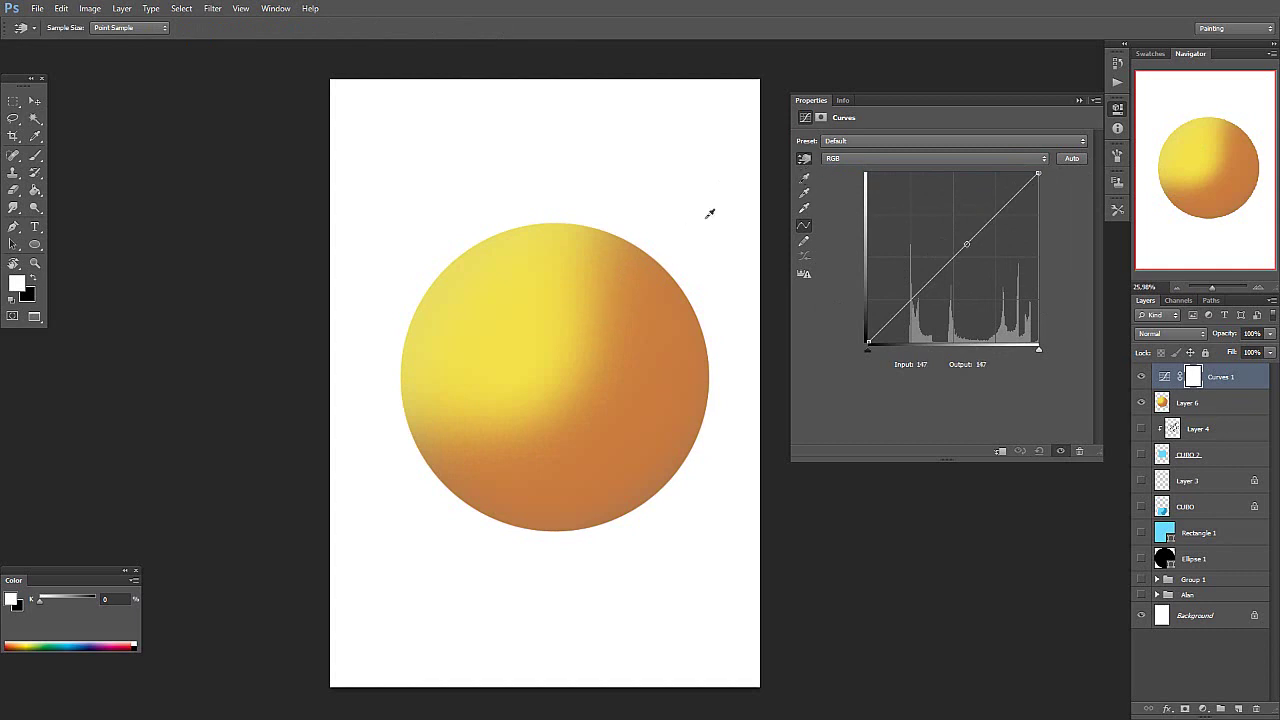
pyautogui.moveTo(517, 309); pyautogui.dragTo(543, 316)
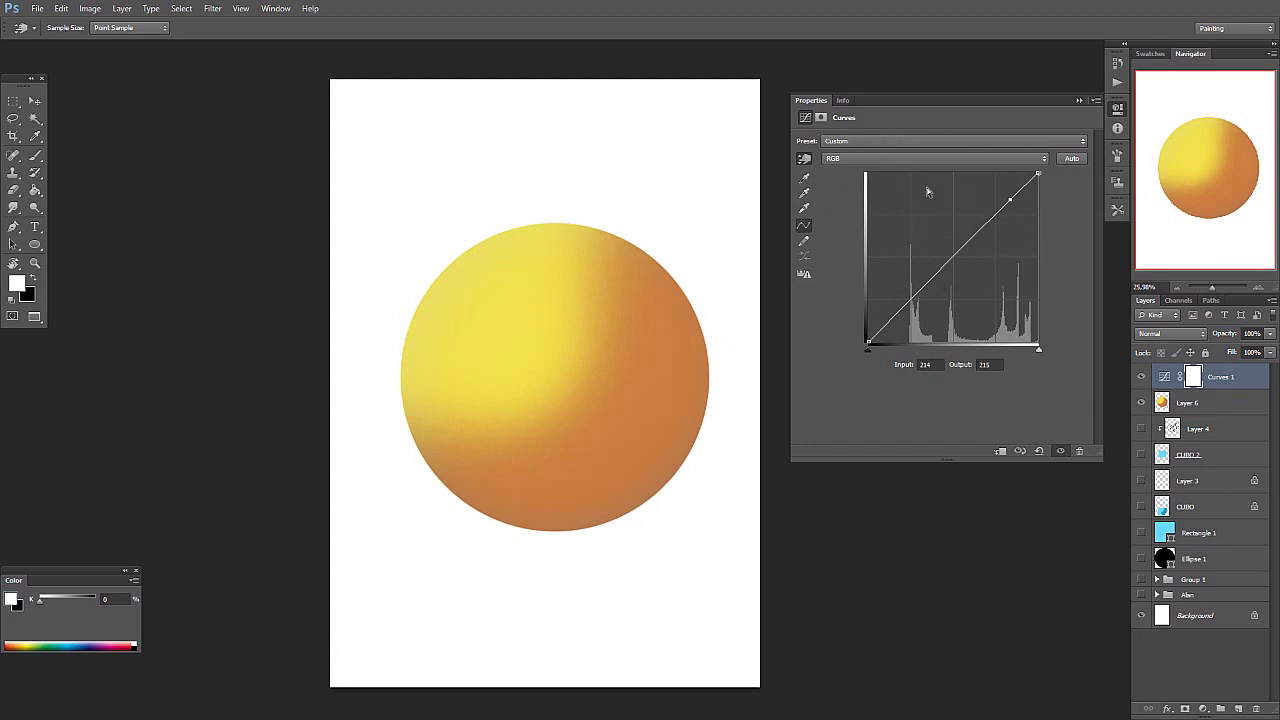
pyautogui.click(908, 159)
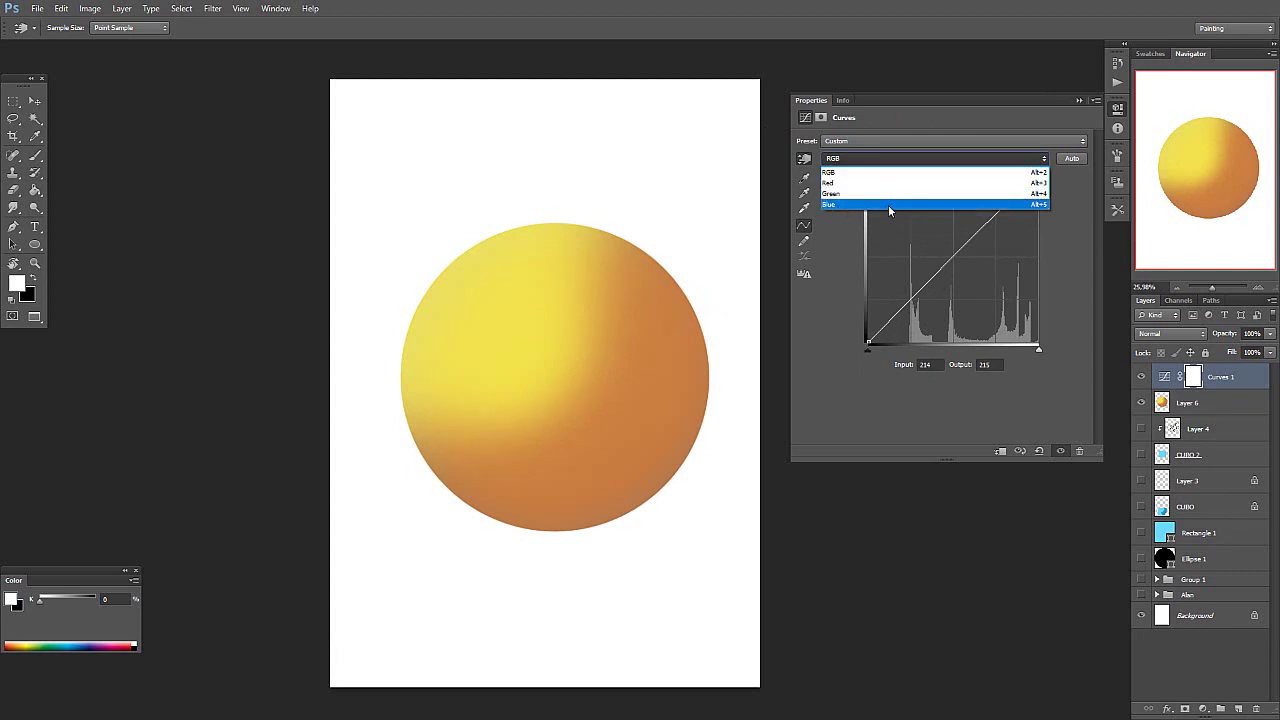
pyautogui.click(845, 203)
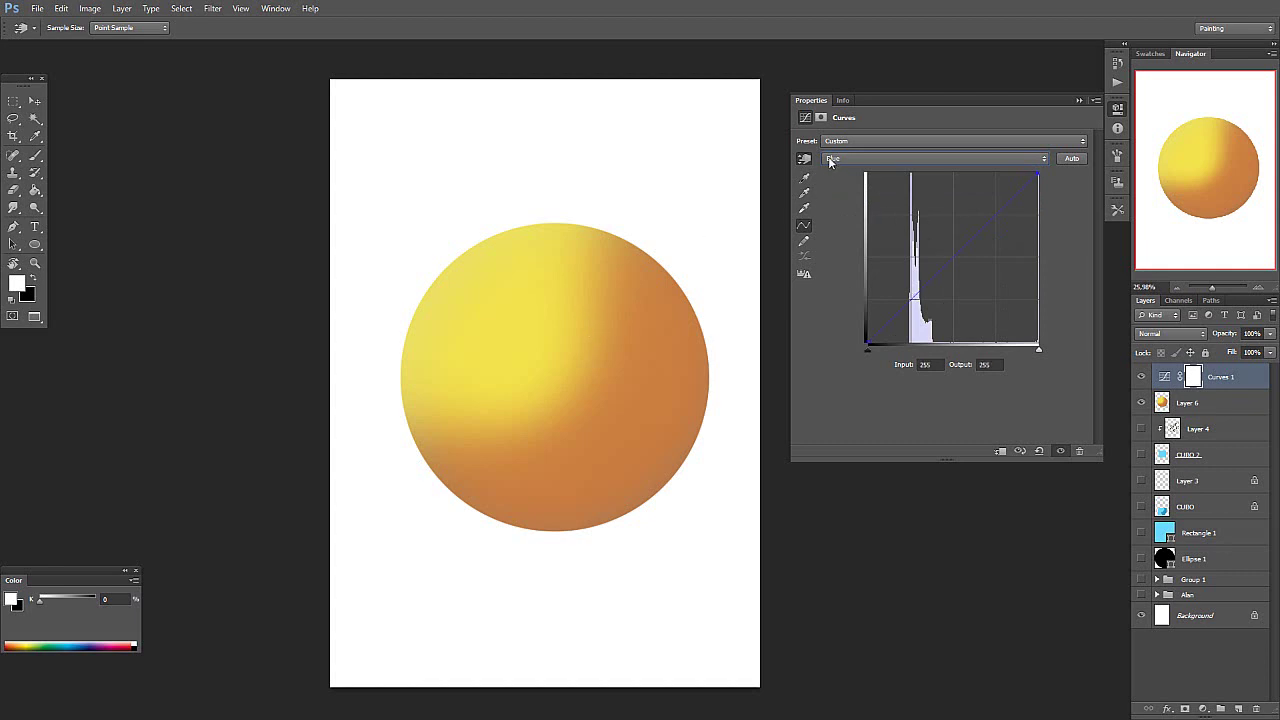
pyautogui.moveTo(548, 322); pyautogui.dragTo(569, 340)
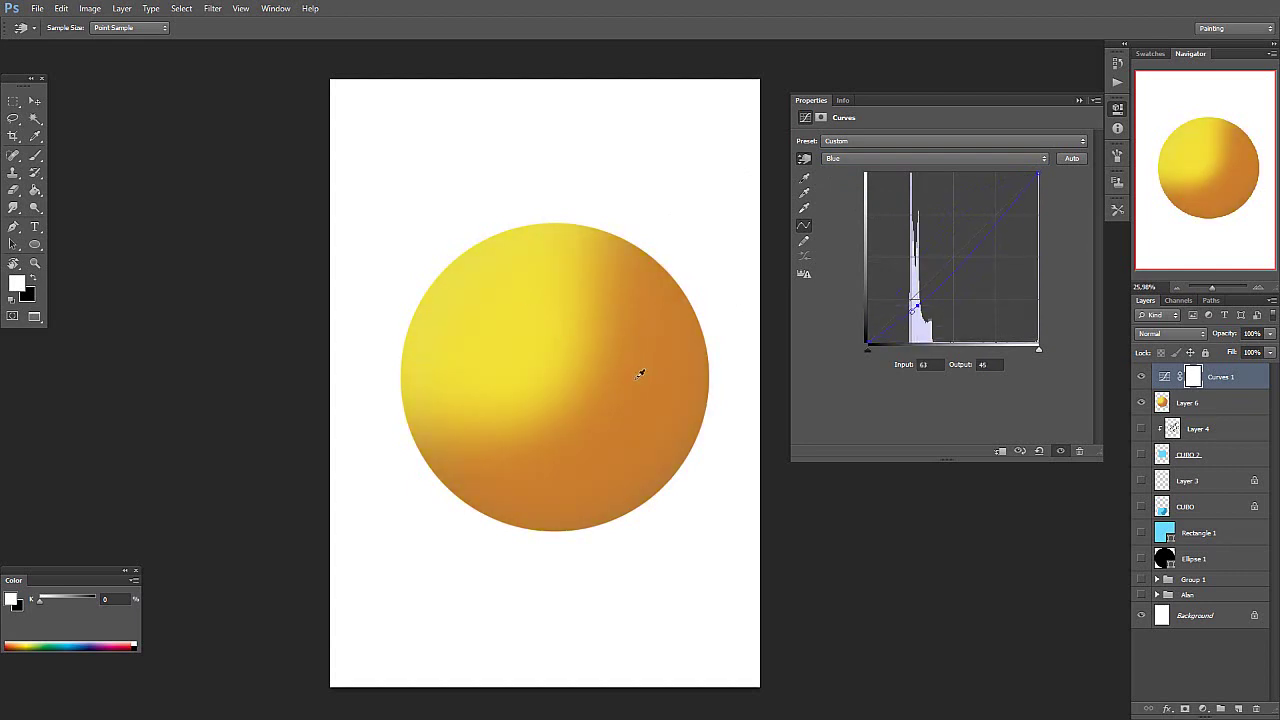
pyautogui.moveTo(640, 374); pyautogui.dragTo(651, 332)
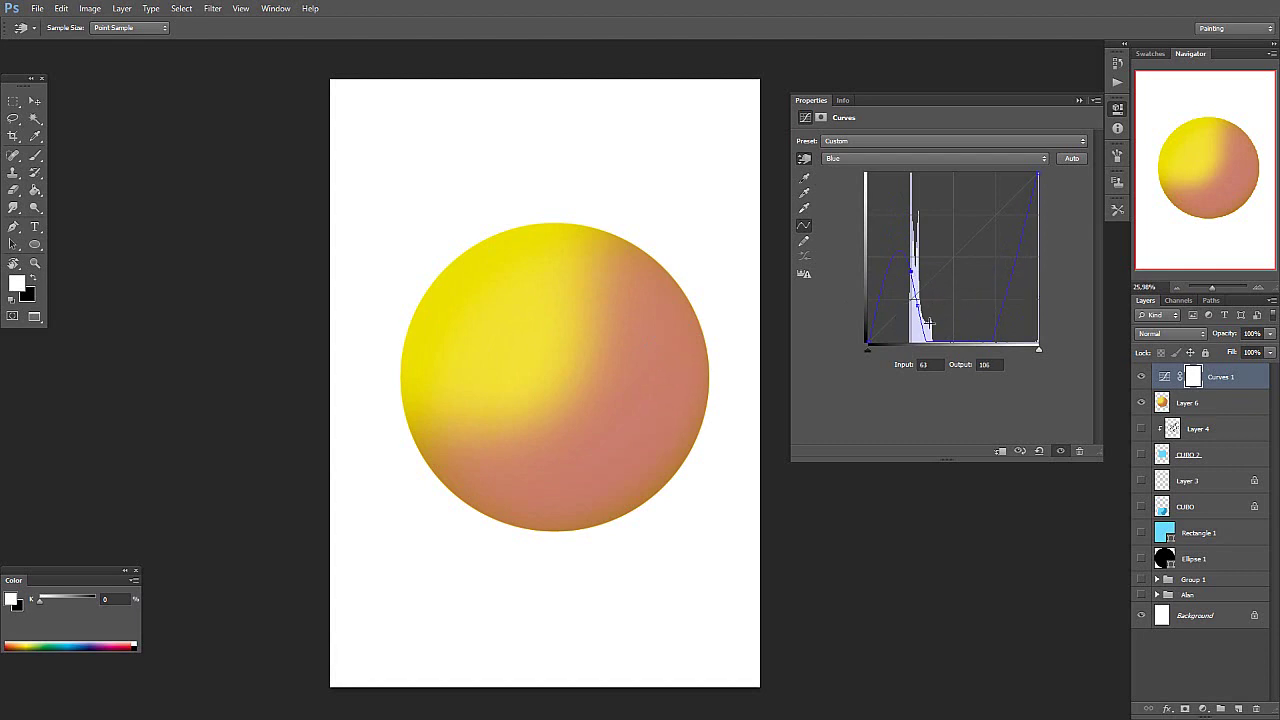
pyautogui.click(1078, 101)
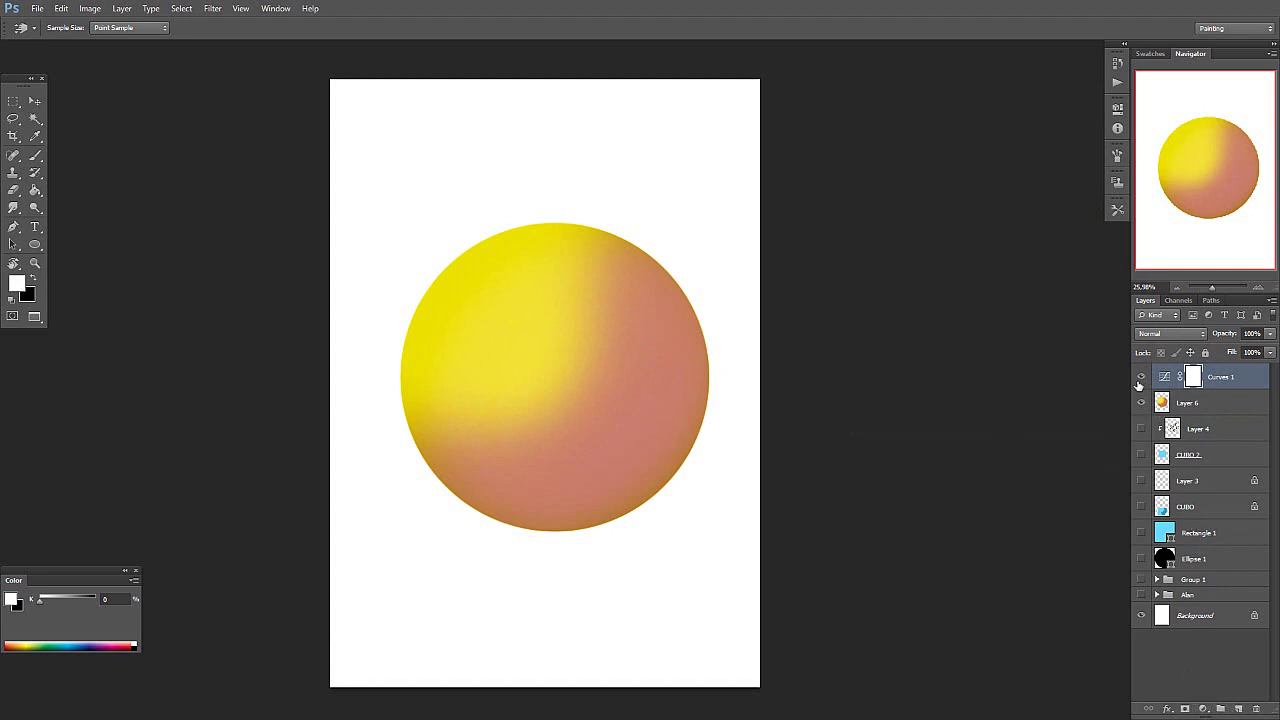
# Step: Compare the circle with the Curves layer hidden and shown, and delete that adjustment layer
pyautogui.click(1141, 378)
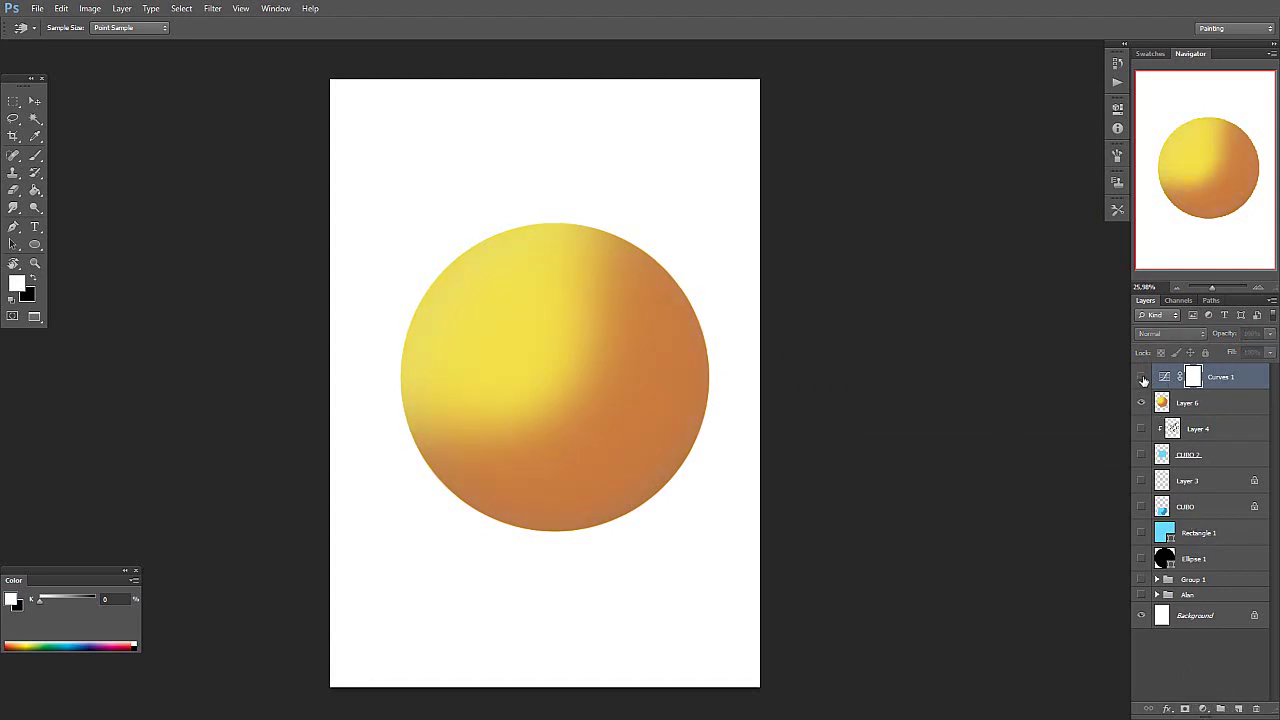
pyautogui.click(1142, 378)
pyautogui.click(1142, 378)
pyautogui.click(1142, 378)
pyautogui.moveTo(1256, 385); pyautogui.dragTo(1256, 708)
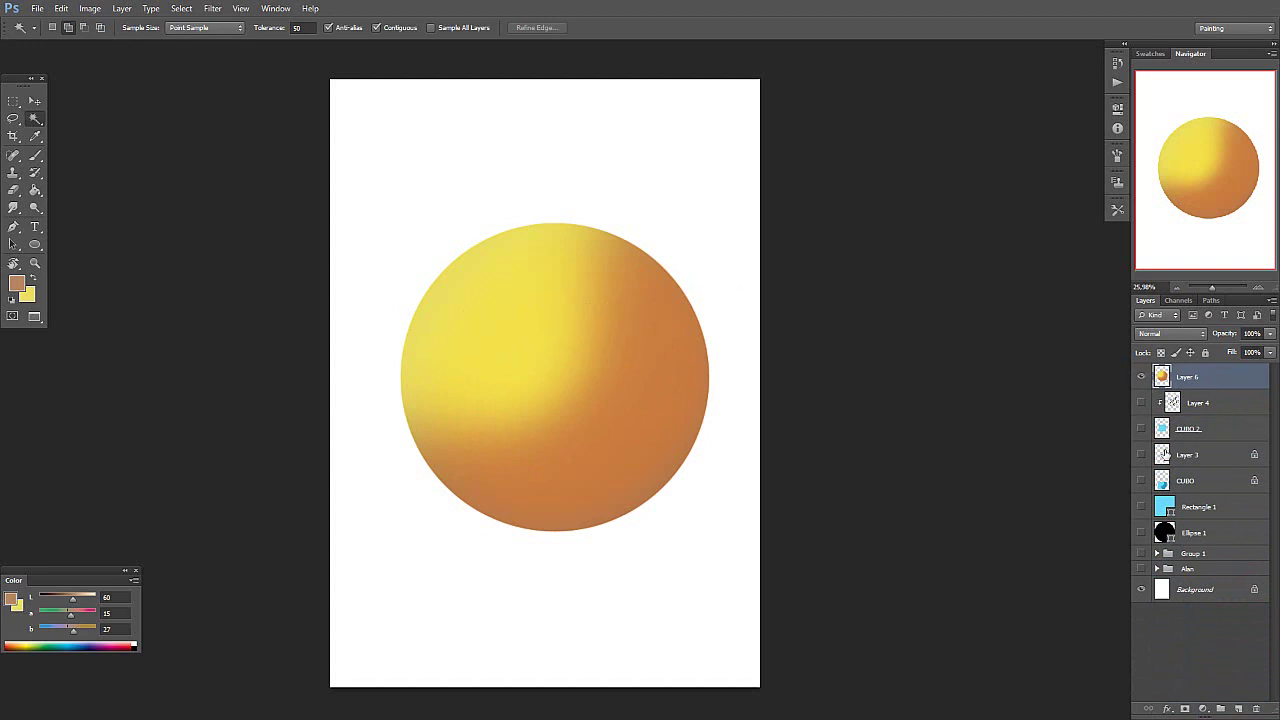
# Step: Add a Hue/Saturation adjustment layer above Layer 6 with hue +11, saturation +6 and lightness +3, and compare the circle without and with it
pyautogui.click(1205, 710)
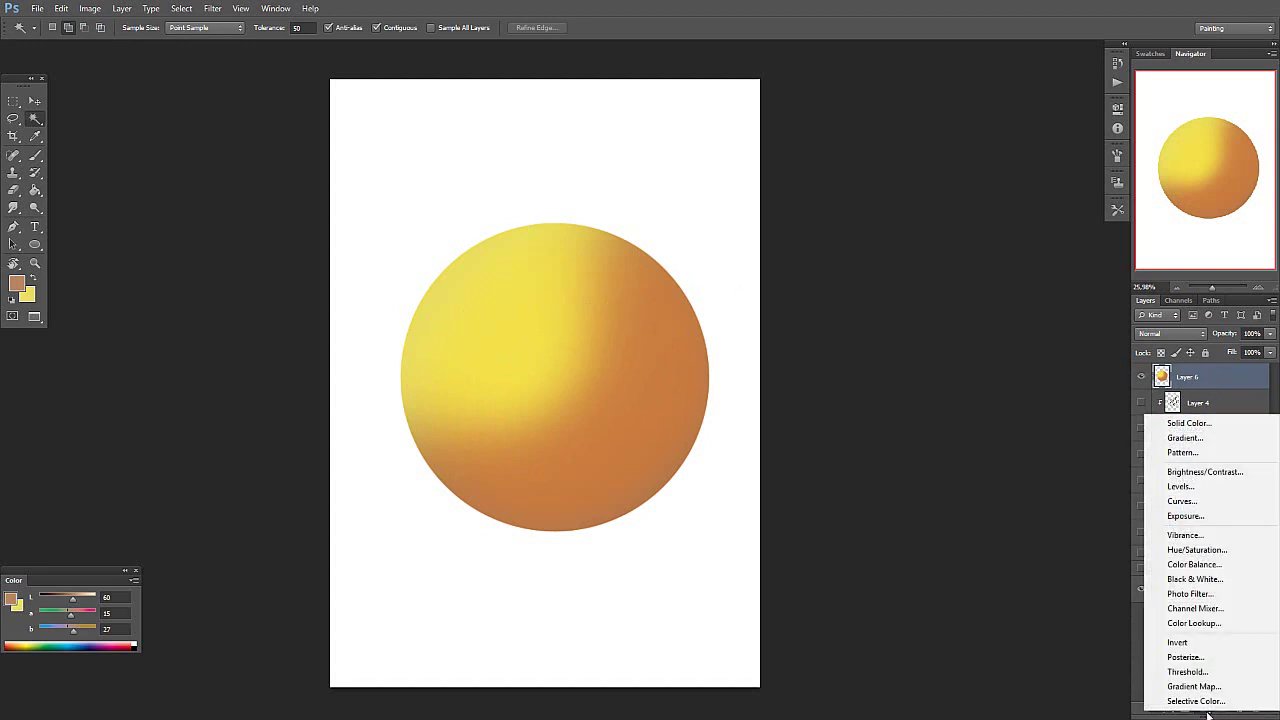
pyautogui.click(1228, 556)
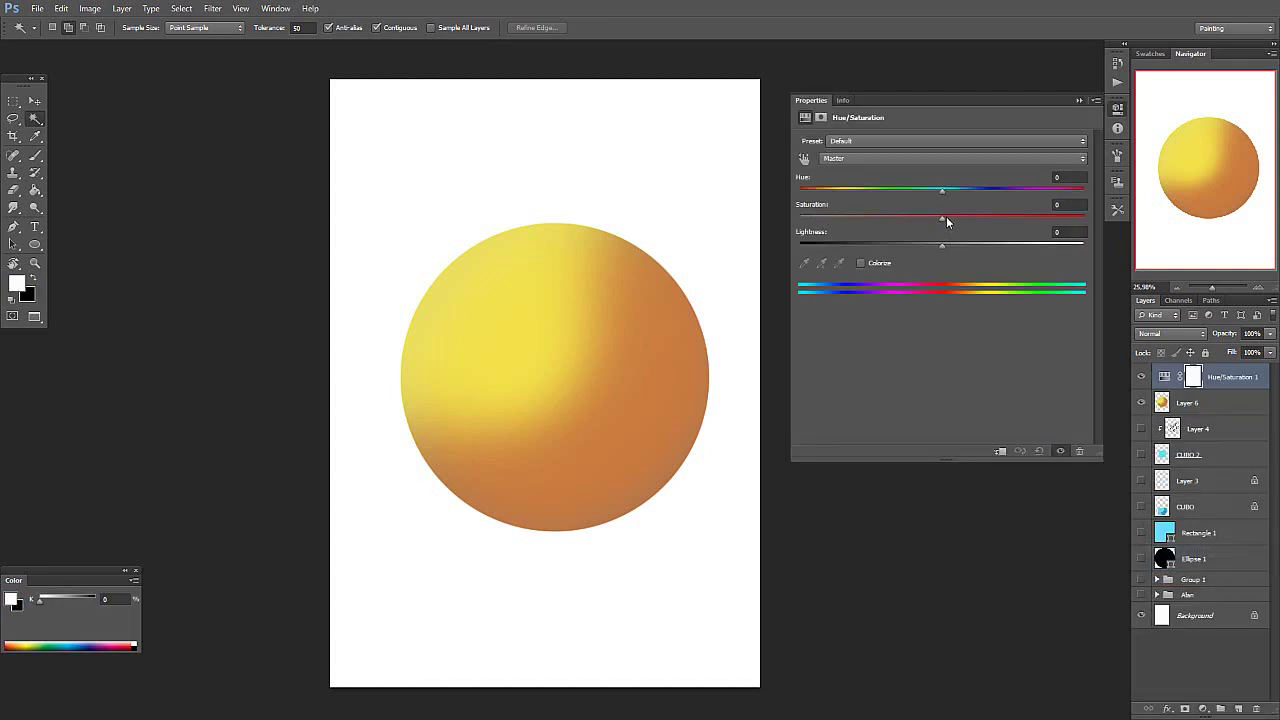
pyautogui.moveTo(941, 220); pyautogui.dragTo(948, 220)
pyautogui.moveTo(942, 246); pyautogui.dragTo(946, 245)
pyautogui.moveTo(941, 191)
pyautogui.mouseDown()
pyautogui.moveTo(903, 192)
pyautogui.moveTo(1030, 194)
pyautogui.moveTo(815, 199)
pyautogui.moveTo(1047, 202)
pyautogui.moveTo(957, 202)
pyautogui.mouseUp()
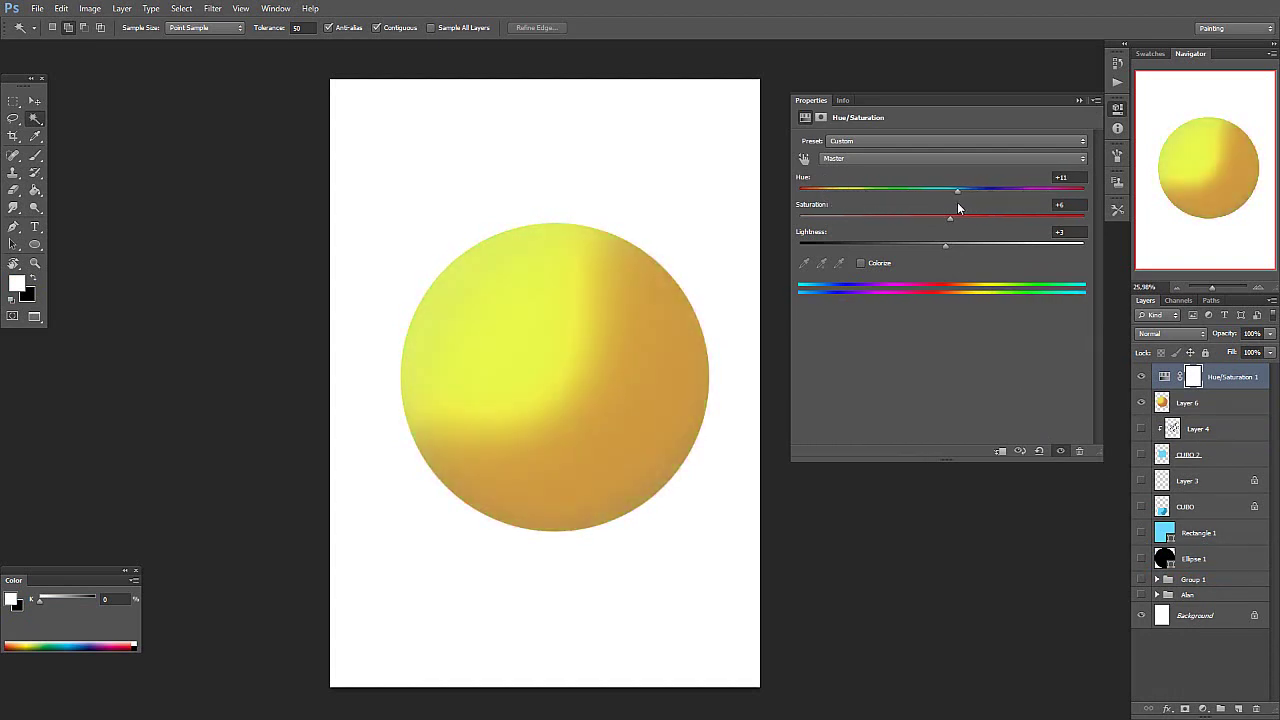
pyautogui.click(1078, 99)
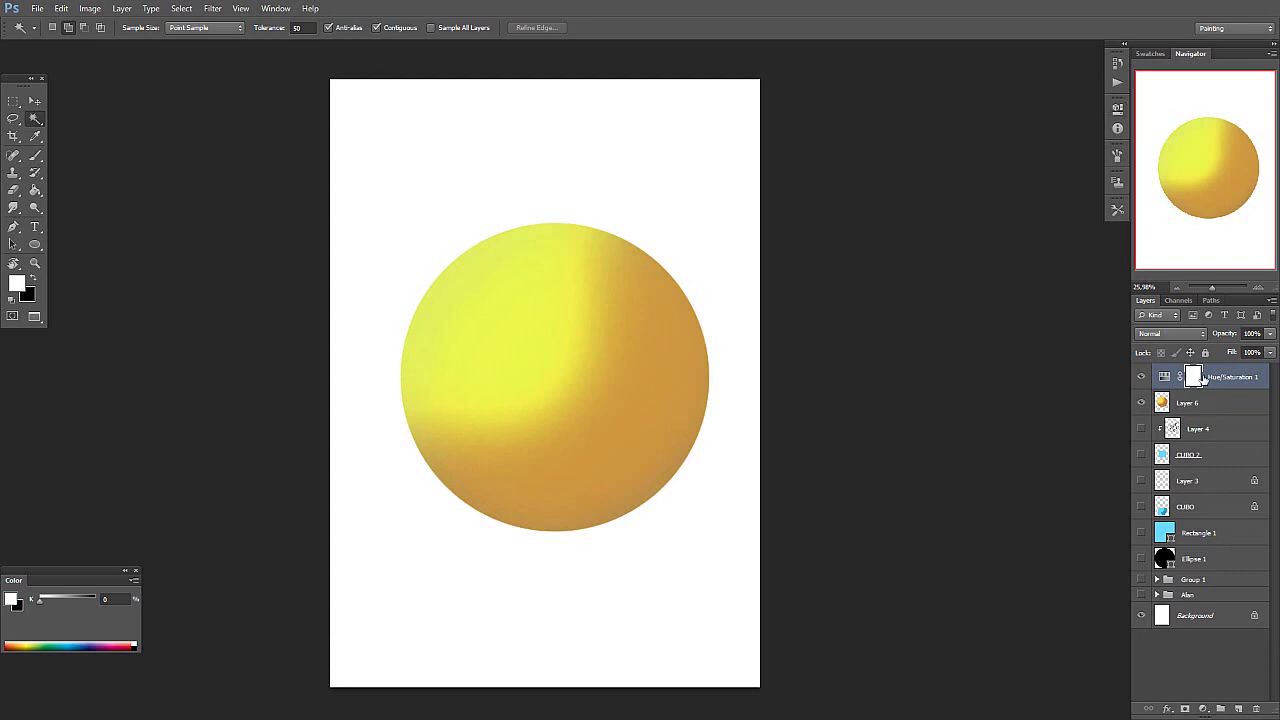
pyautogui.click(1140, 376)
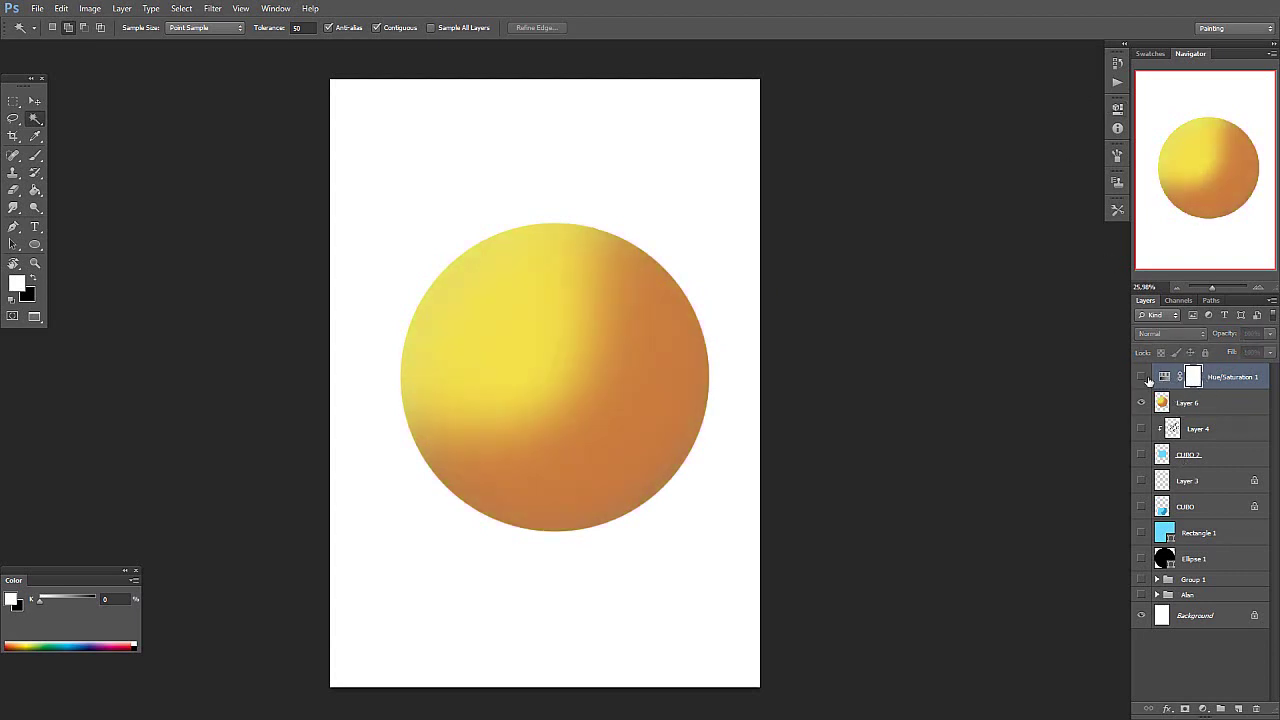
pyautogui.click(1141, 376)
# Step: Add a Curves adjustment layer above Hue/Saturation and pull its Blue curve down to input 185, output 47
pyautogui.click(1204, 709)
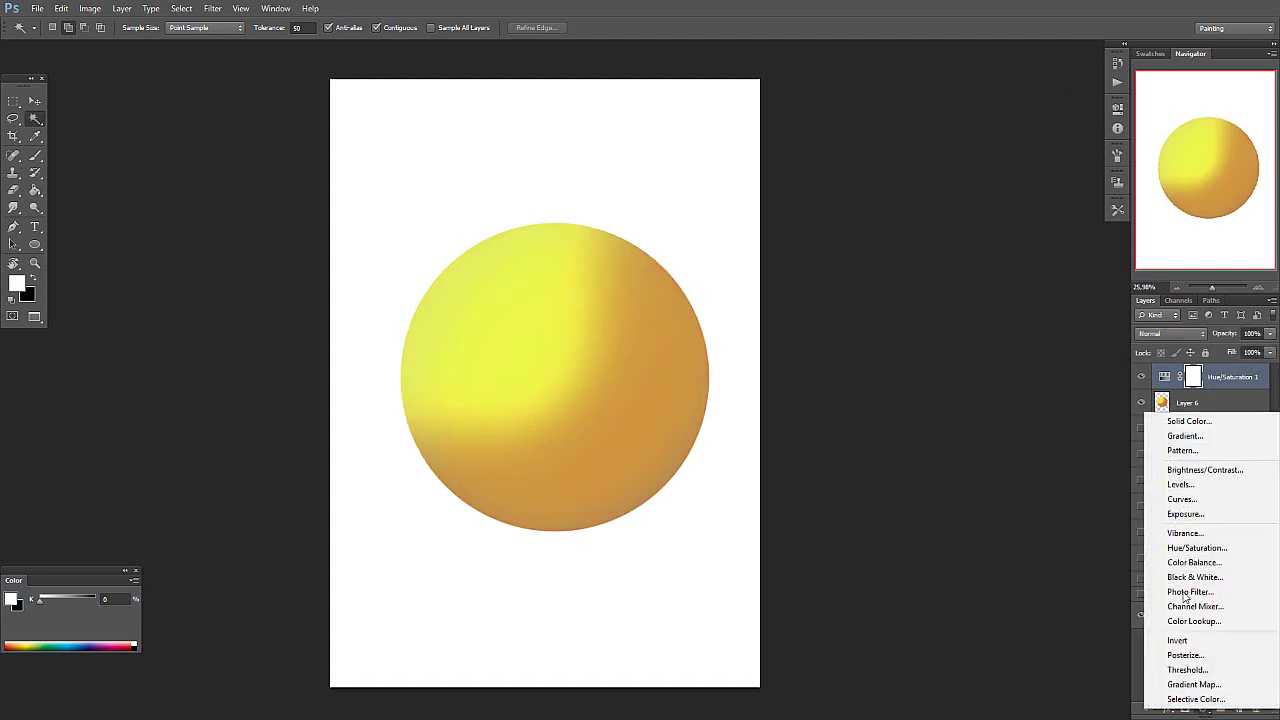
pyautogui.click(1182, 499)
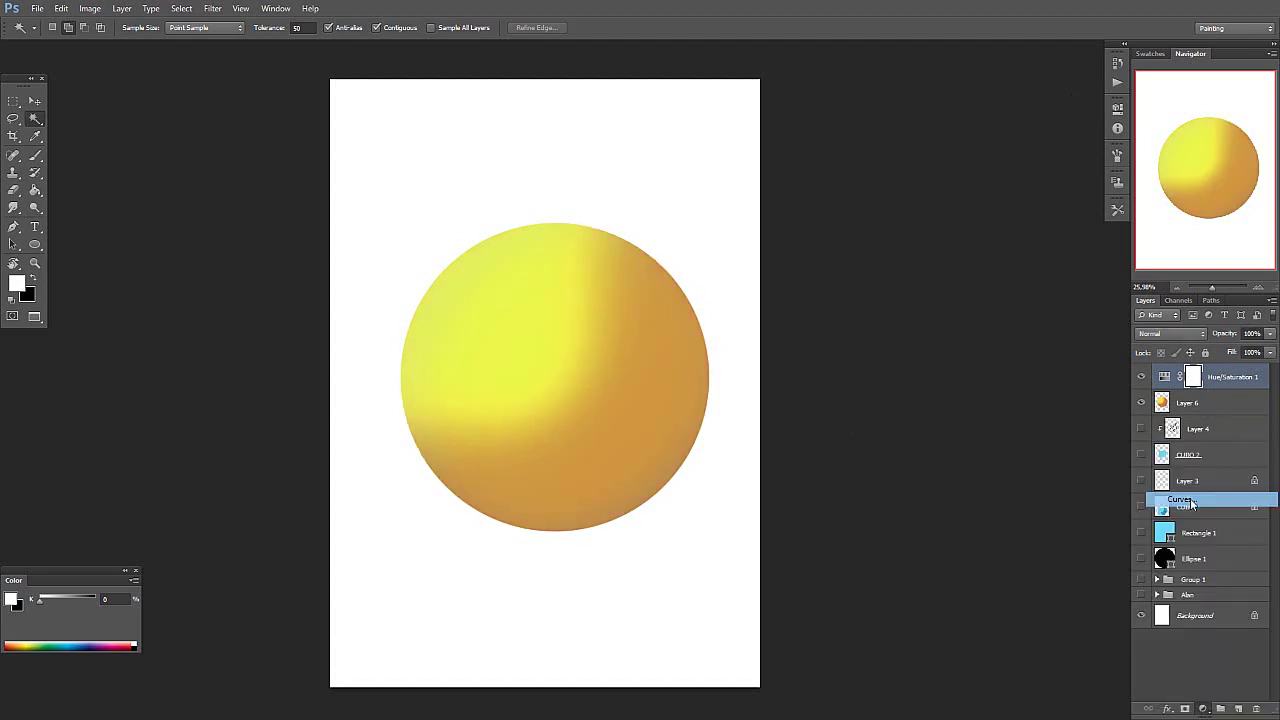
pyautogui.click(852, 159)
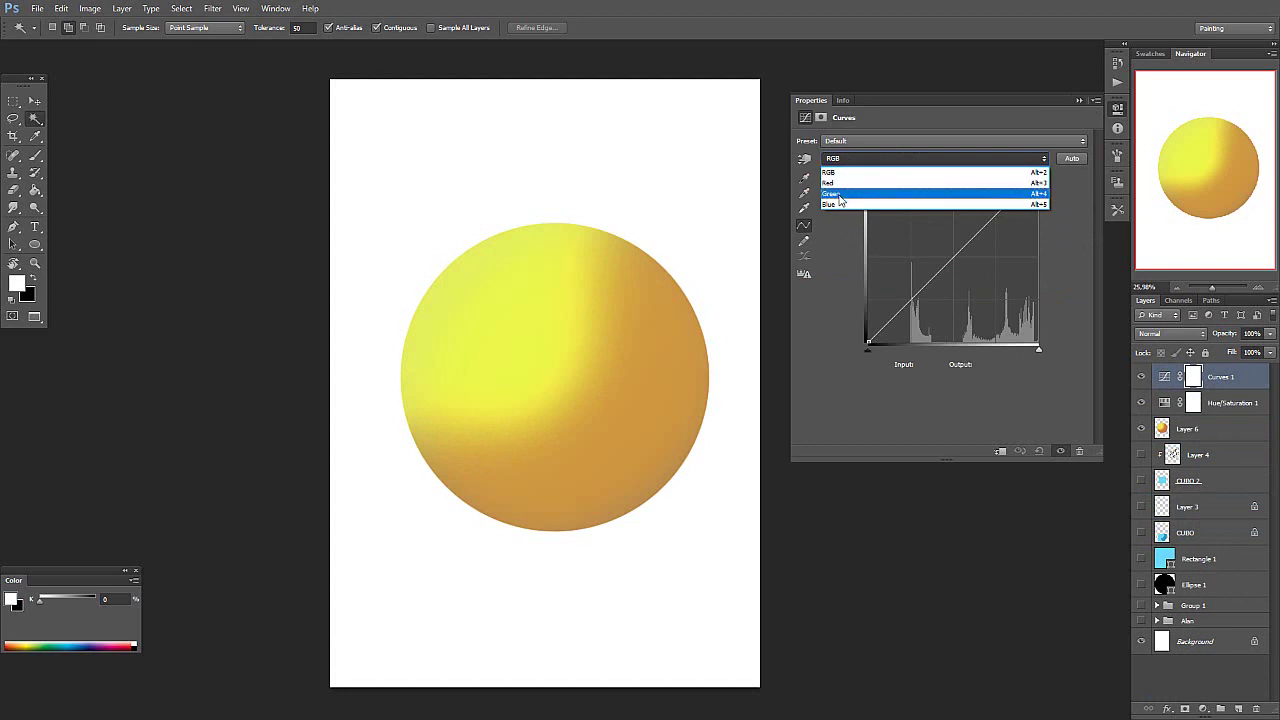
pyautogui.click(848, 205)
pyautogui.moveTo(930, 280); pyautogui.dragTo(991, 259)
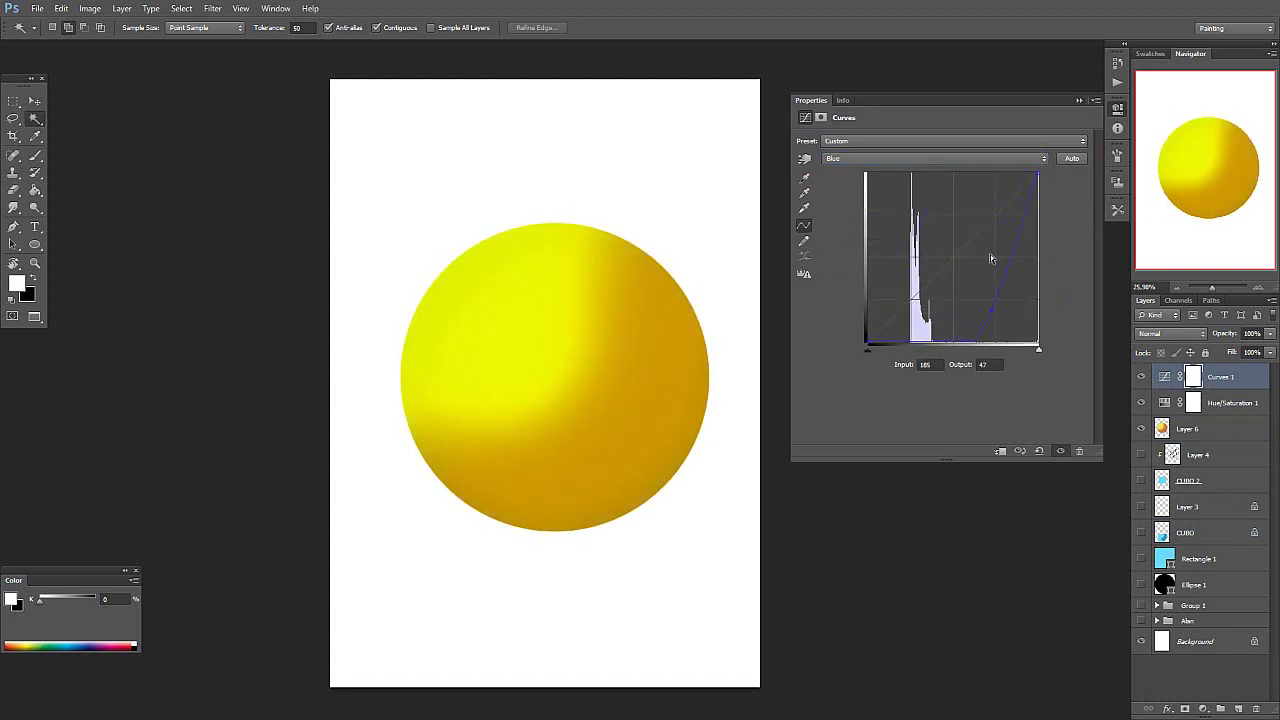
pyautogui.click(1076, 99)
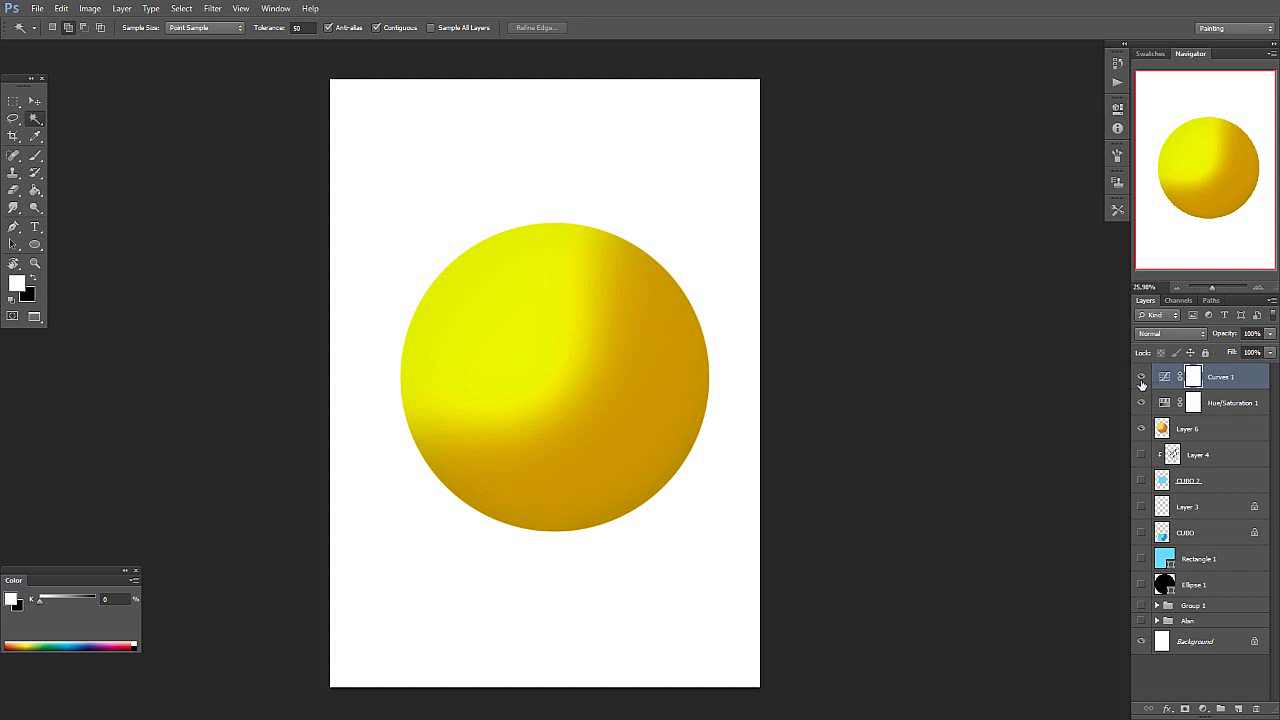
# Step: Hide the Hue/Saturation layer and switch the Curves layer off and back on
pyautogui.click(1142, 403)
pyautogui.click(1142, 377)
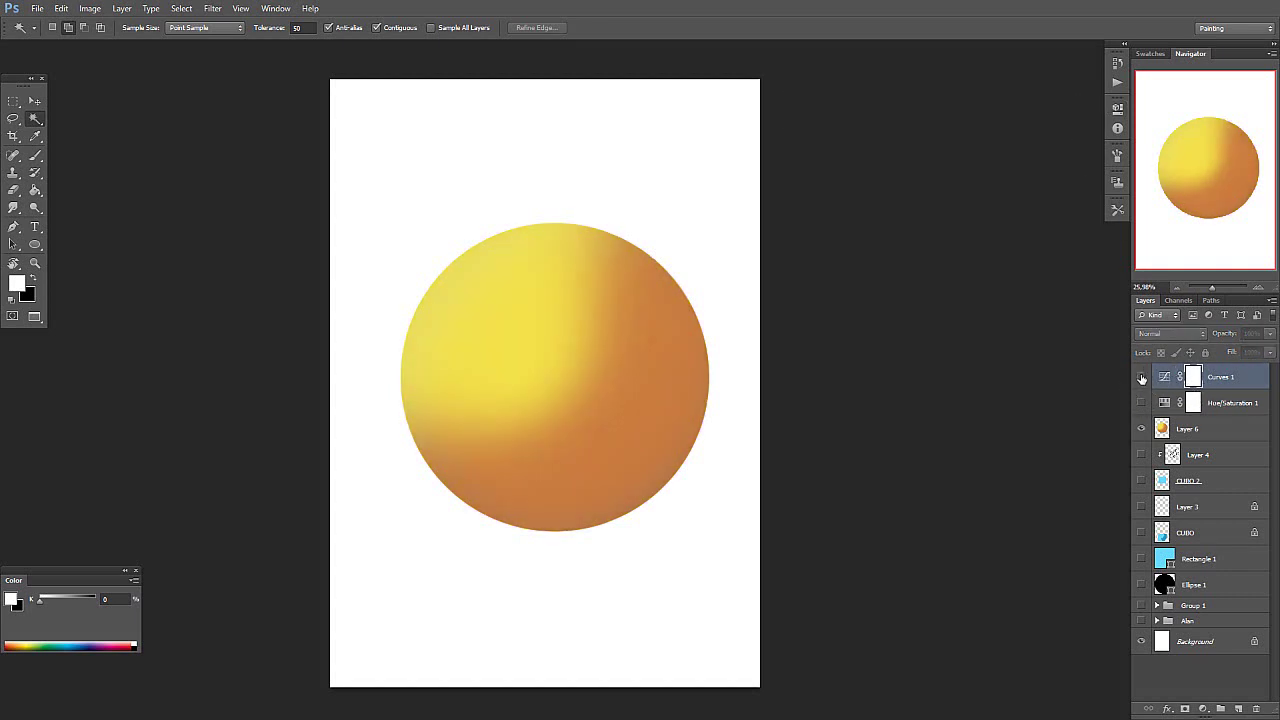
pyautogui.click(1142, 378)
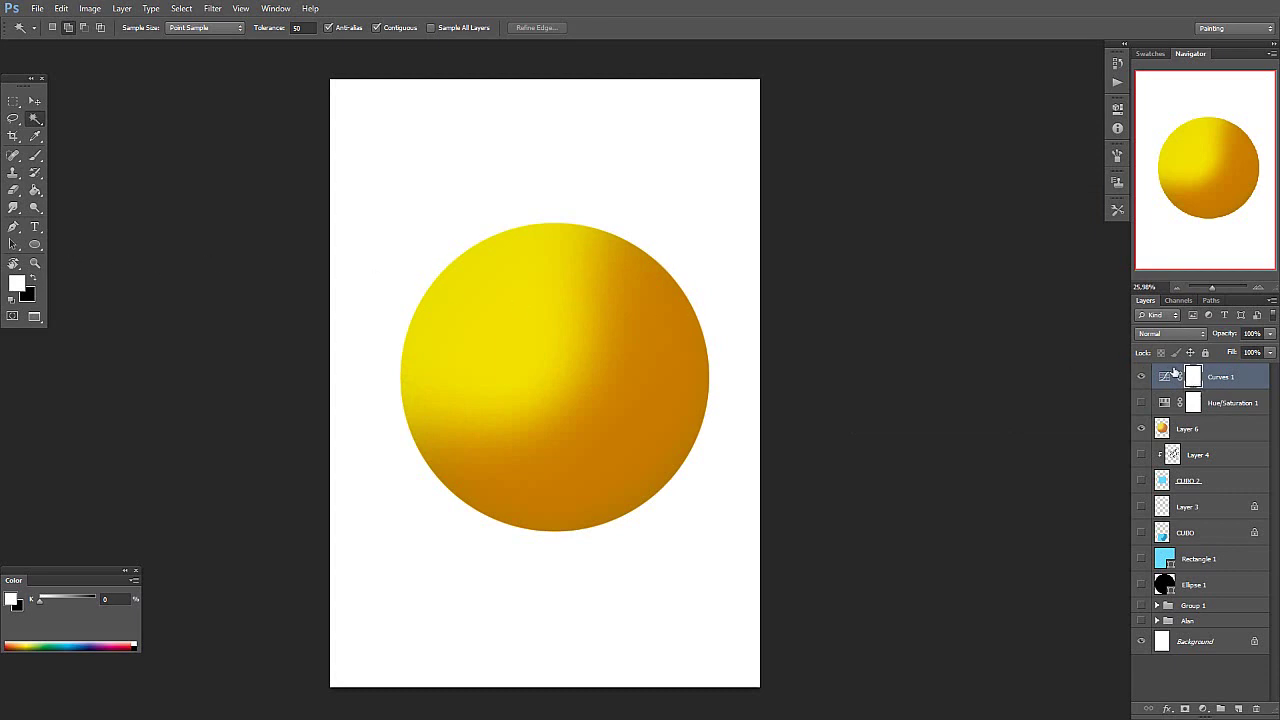
# Step: Make the Curves layer's mask active and choose the Brush tool with black as the foreground color
pyautogui.click(1200, 404)
pyautogui.click(1193, 386)
pyautogui.click(1195, 406)
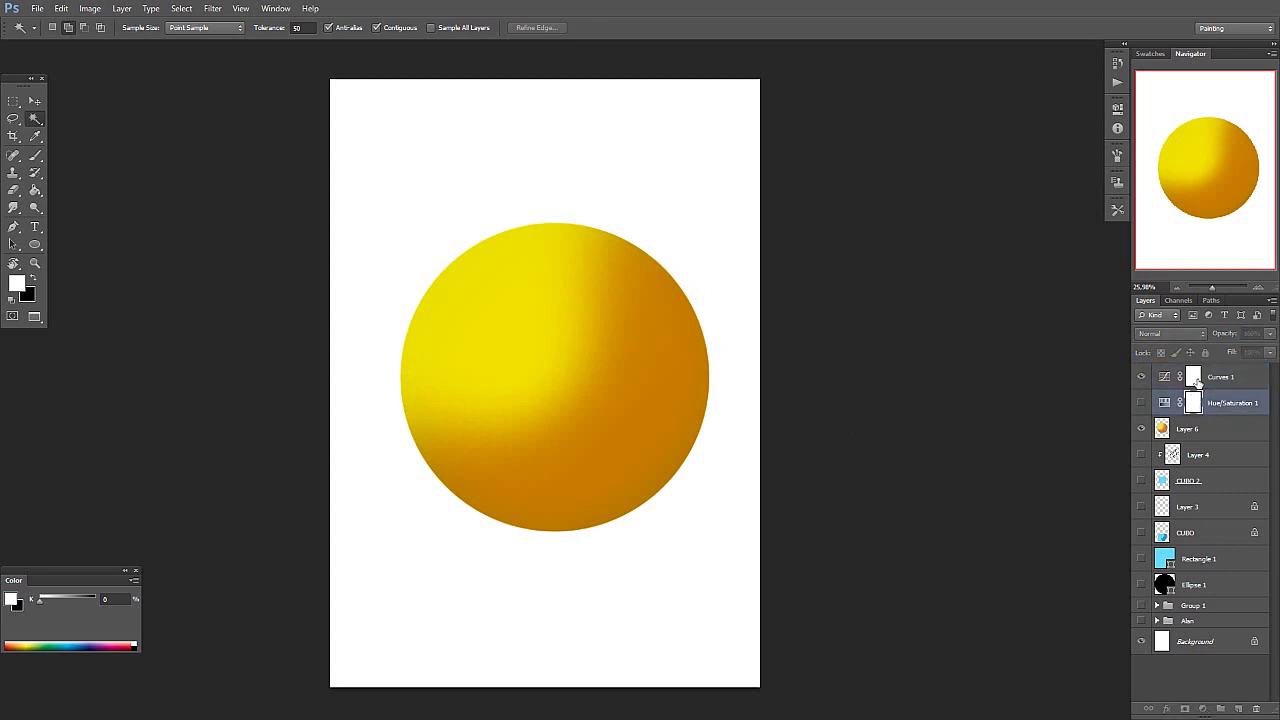
pyautogui.click(1194, 386)
pyautogui.click(1193, 392)
pyautogui.click(1192, 381)
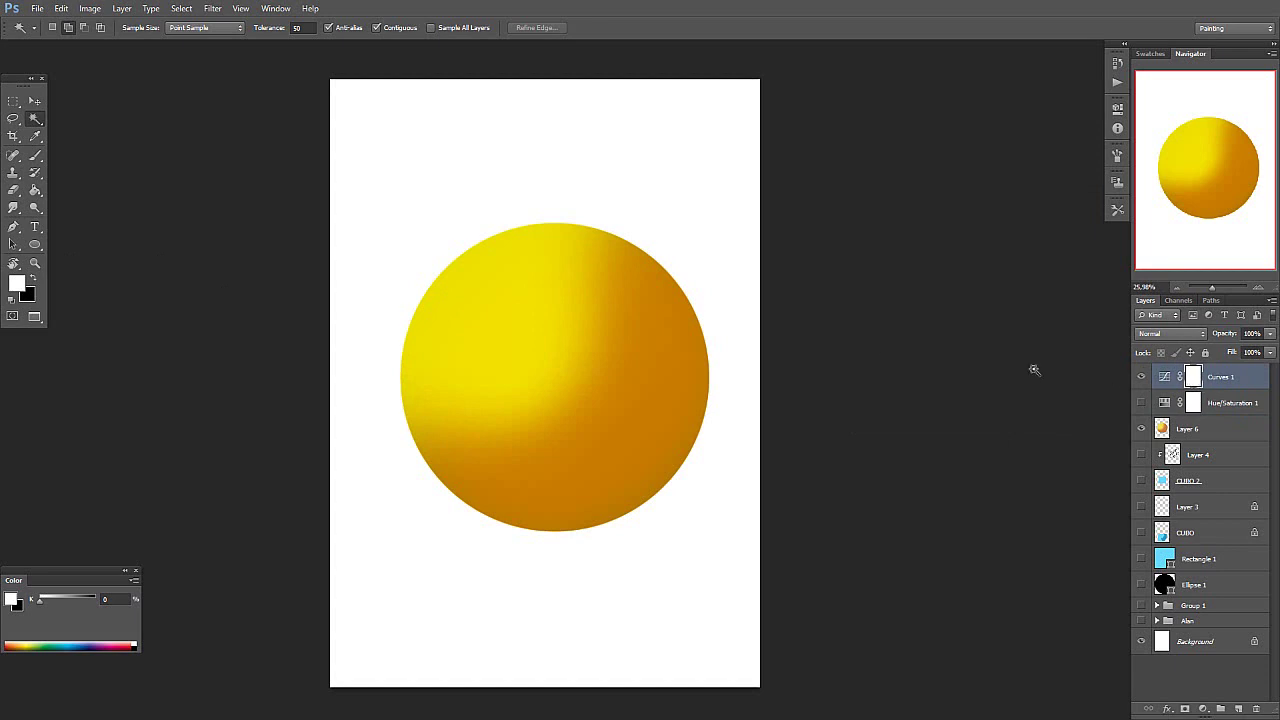
pyautogui.click(35, 156)
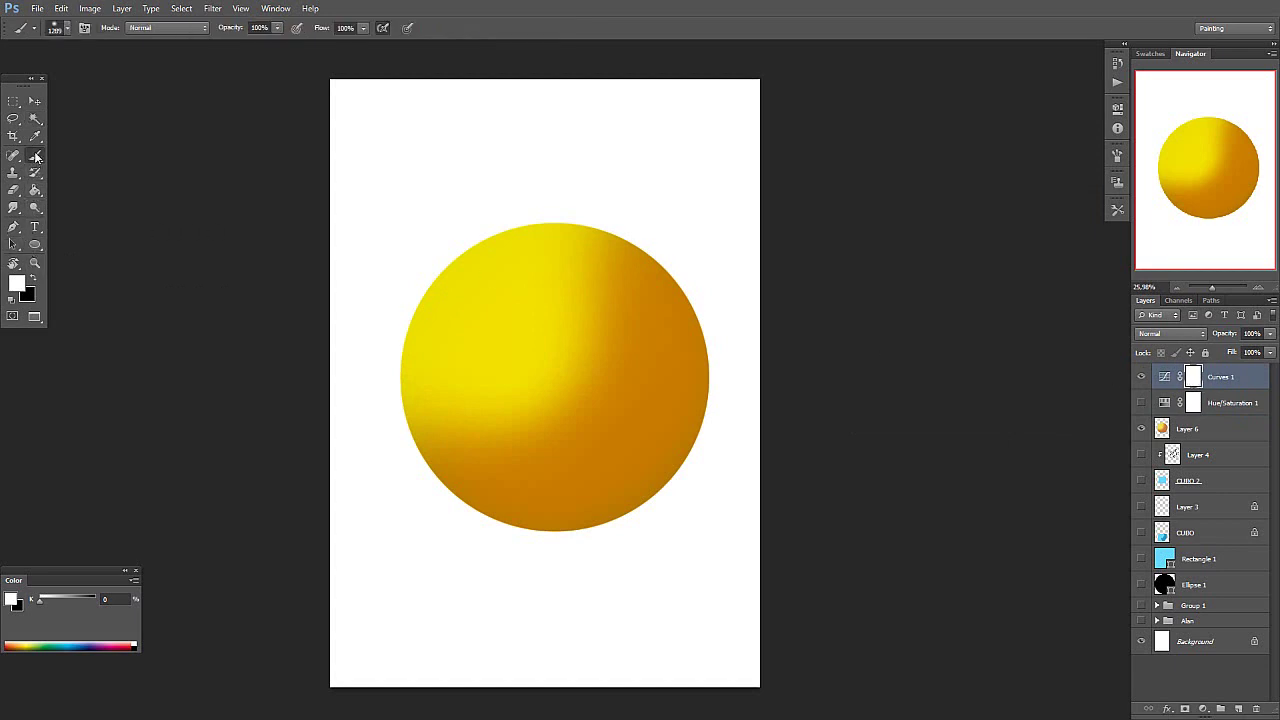
pyautogui.click(34, 278)
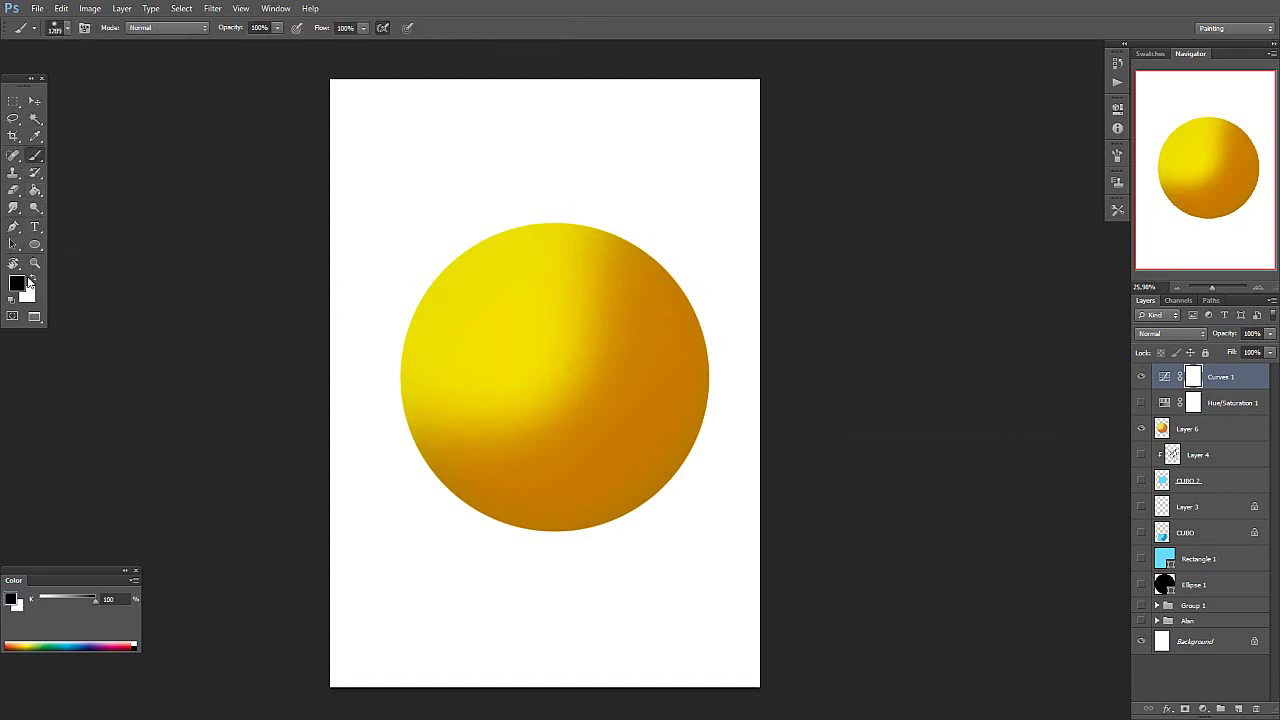
pyautogui.click(14, 285)
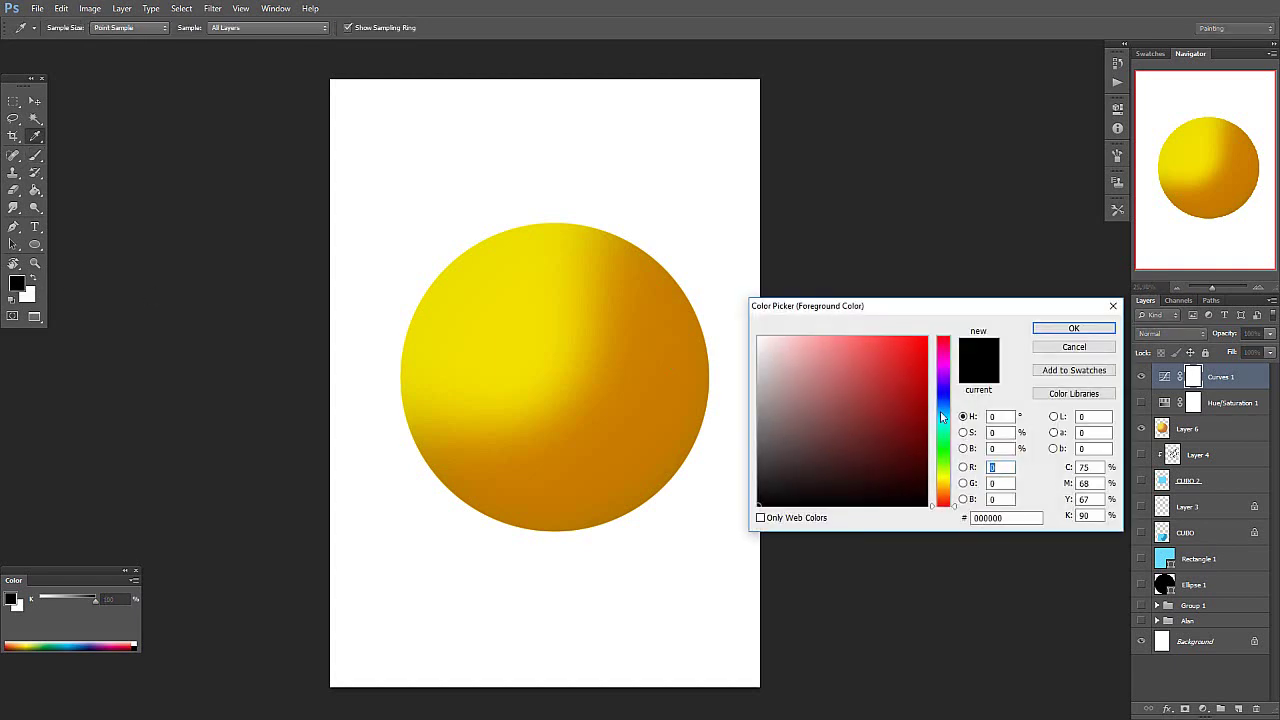
pyautogui.moveTo(915, 350); pyautogui.dragTo(866, 370)
pyautogui.click(1048, 348)
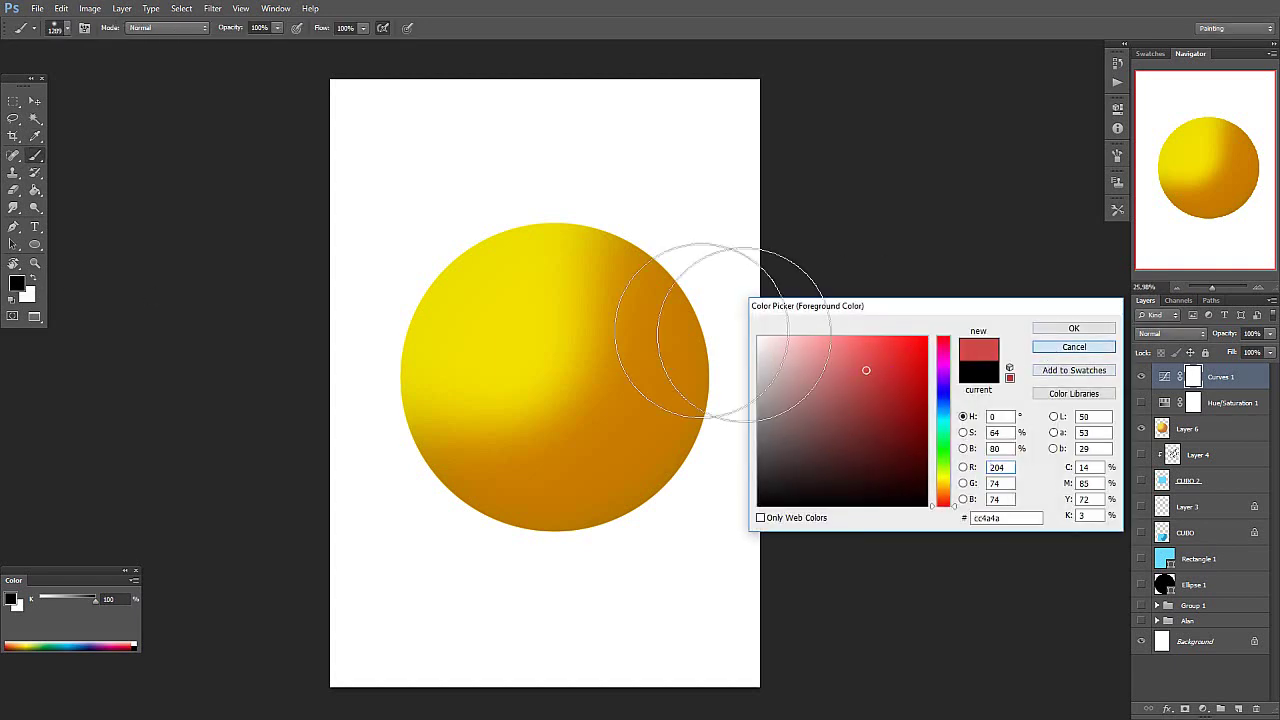
# Step: Pick the 7 px brush preset, enlarge it to about 484 px and paint a broad black band across the circle on the Curves mask
pyautogui.rightClick(668, 344)
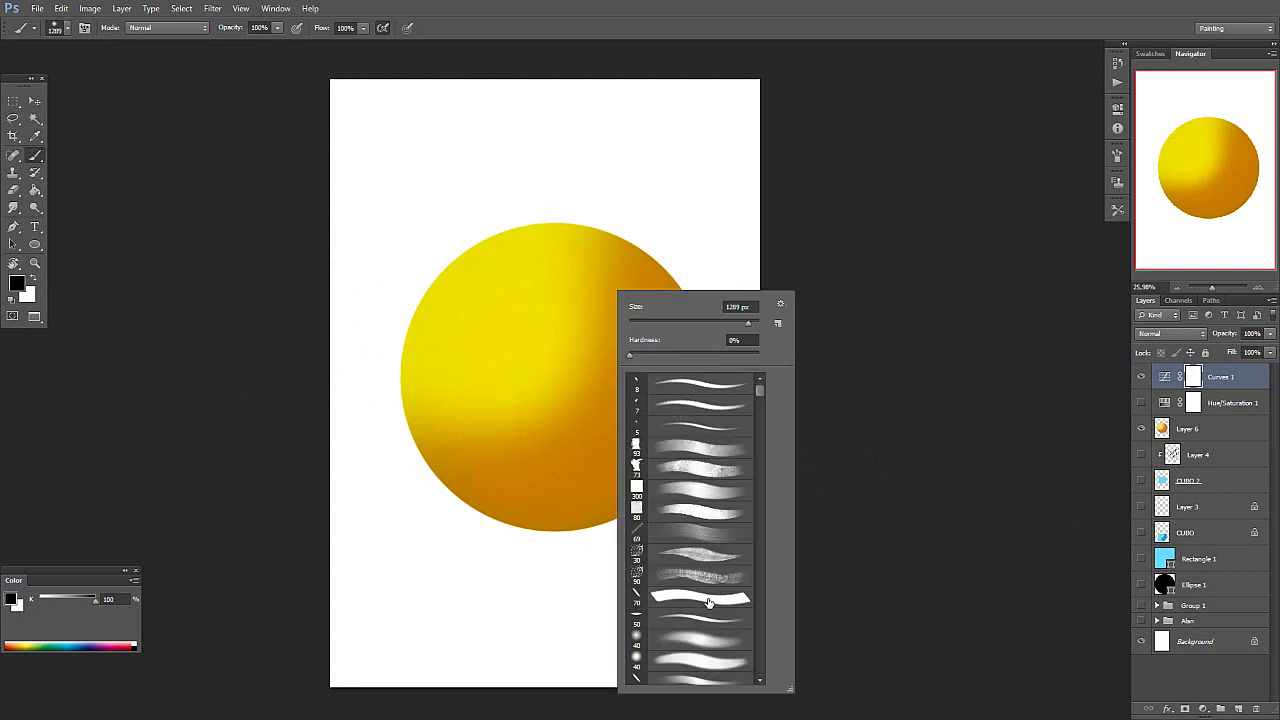
pyautogui.click(705, 400)
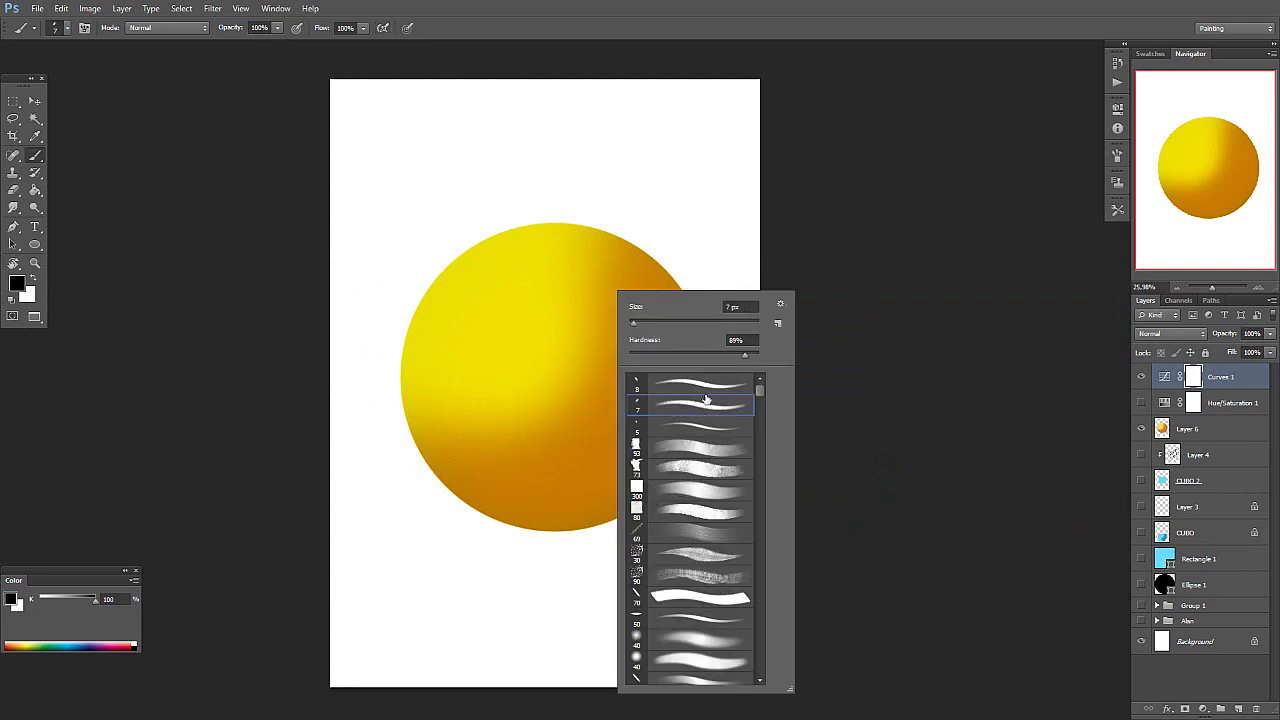
pyautogui.click(743, 325)
pyautogui.click(715, 274)
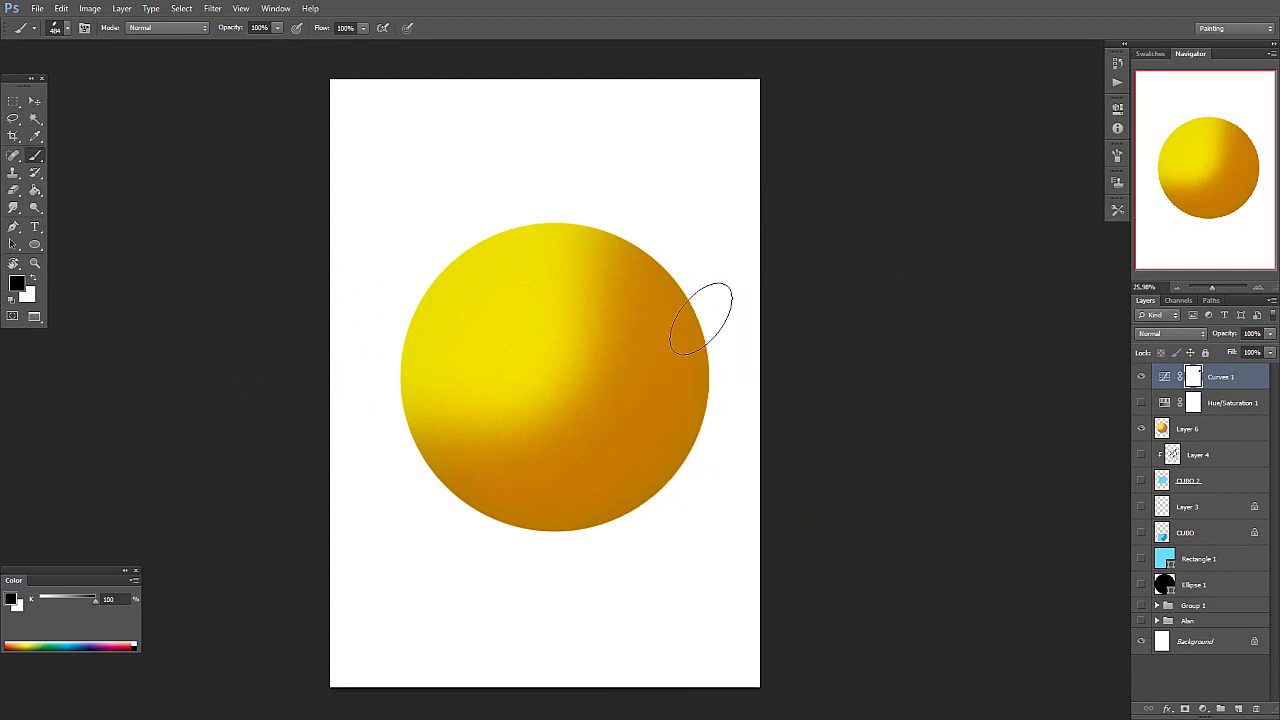
pyautogui.moveTo(690, 315)
pyautogui.mouseDown()
pyautogui.moveTo(418, 432)
pyautogui.moveTo(711, 369)
pyautogui.moveTo(456, 424)
pyautogui.moveTo(422, 459)
pyautogui.moveTo(698, 407)
pyautogui.moveTo(585, 430)
pyautogui.moveTo(371, 433)
pyautogui.moveTo(655, 342)
pyautogui.moveTo(349, 400)
pyautogui.mouseUp()
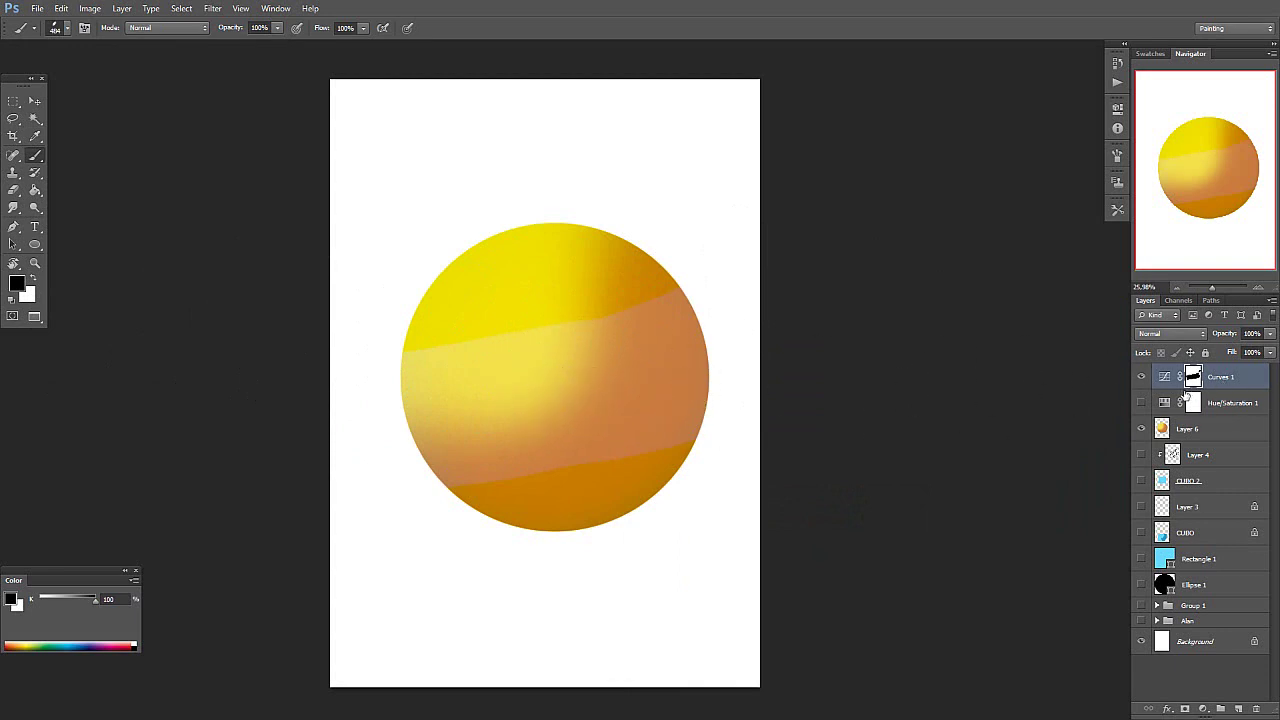
# Step: Reopen the masked Curves layer's settings and lower its Green curve to input 157, output 70
pyautogui.doubleClick(1166, 378)
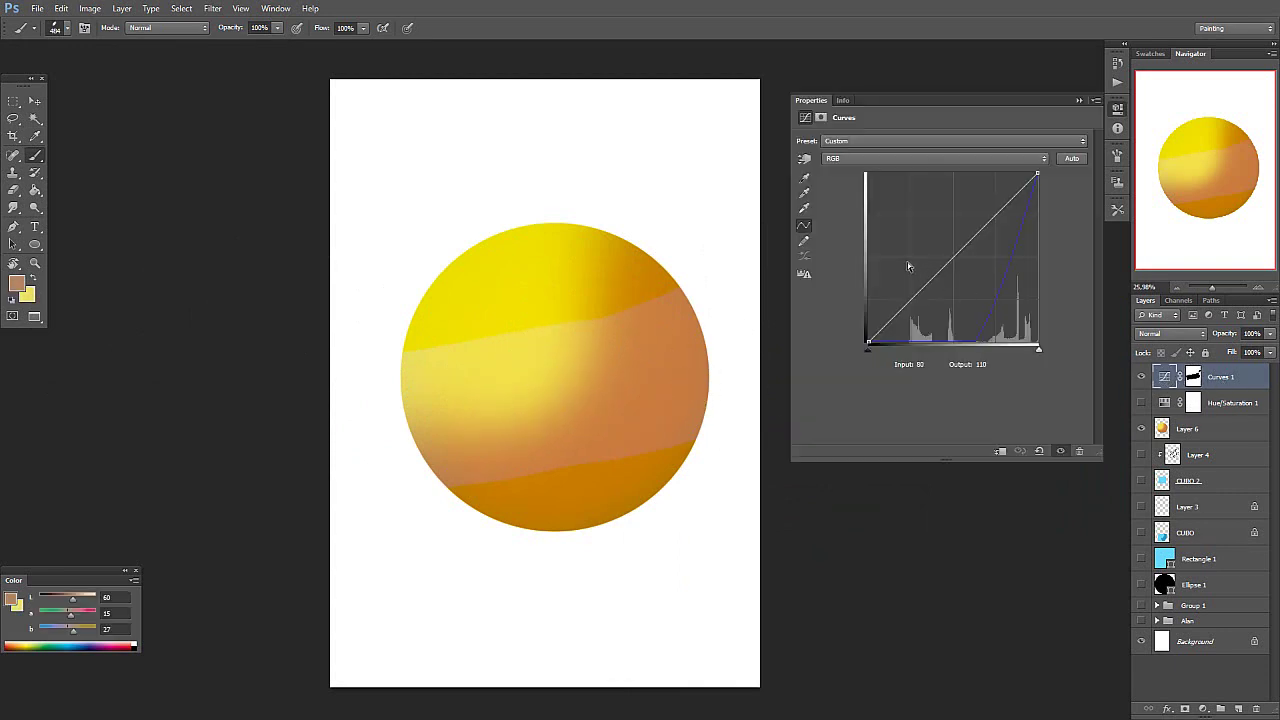
pyautogui.click(850, 158)
pyautogui.click(847, 192)
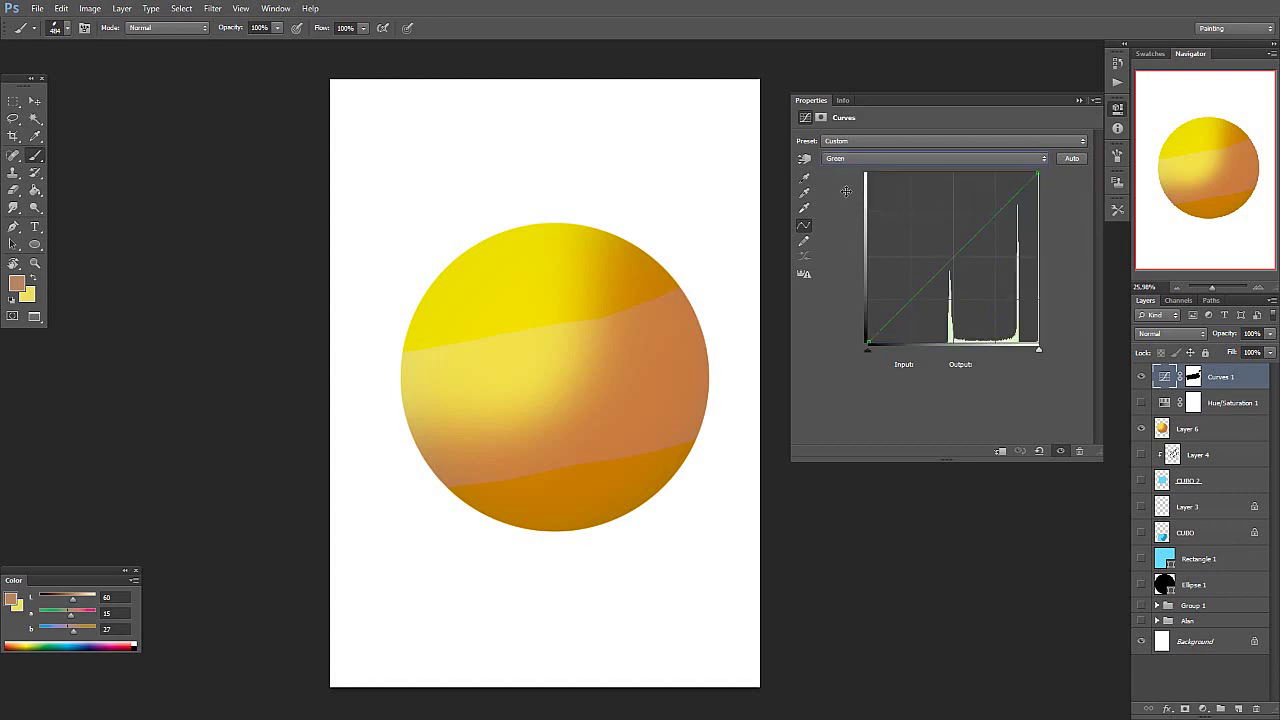
pyautogui.moveTo(952, 264); pyautogui.dragTo(969, 295)
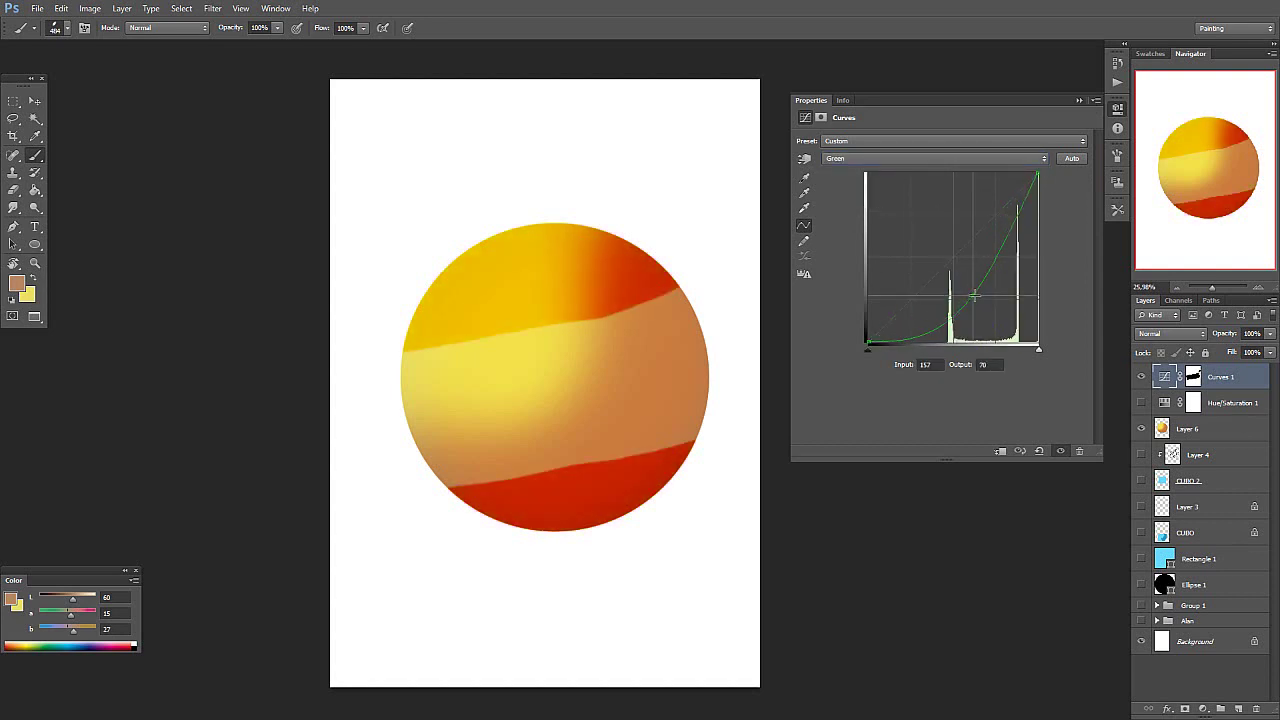
pyautogui.click(1079, 100)
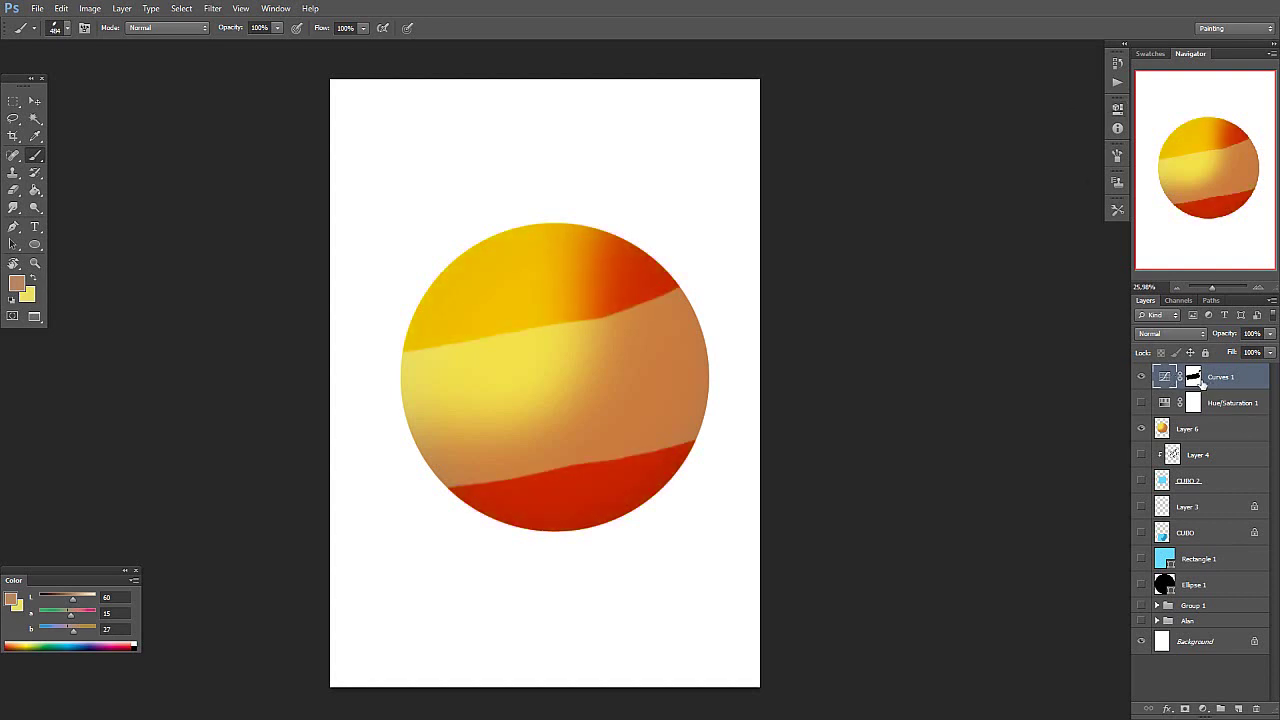
# Step: Toggle the Curves layer, then widen the black band across the circle on its mask with black brush strokes above and below
pyautogui.click(1142, 377)
pyautogui.click(1142, 377)
pyautogui.click(1203, 385)
pyautogui.press('d')
pyautogui.moveTo(657, 334)
pyautogui.mouseDown()
pyautogui.moveTo(376, 345)
pyautogui.moveTo(704, 309)
pyautogui.mouseUp()
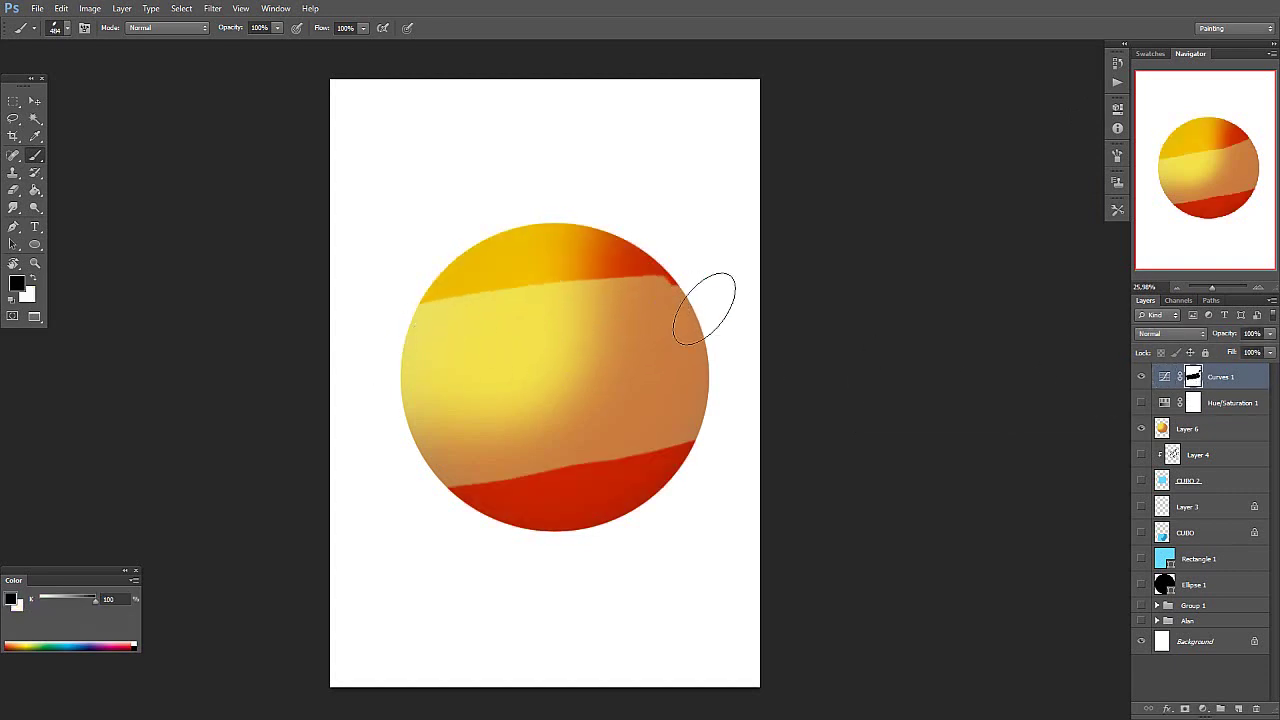
pyautogui.moveTo(703, 417); pyautogui.dragTo(437, 457)
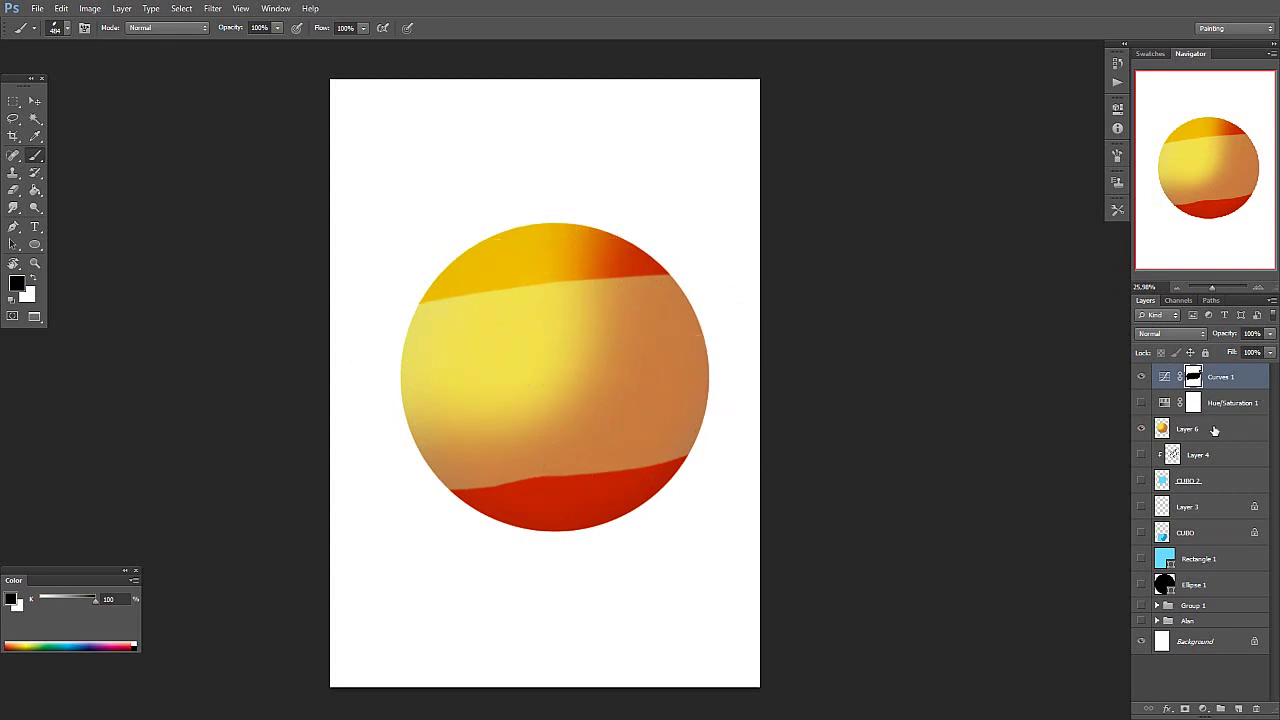
# Step: Load Layer 6's circle as a selection and paint black inside its right side on the Curves mask
pyautogui.click(1162, 430)
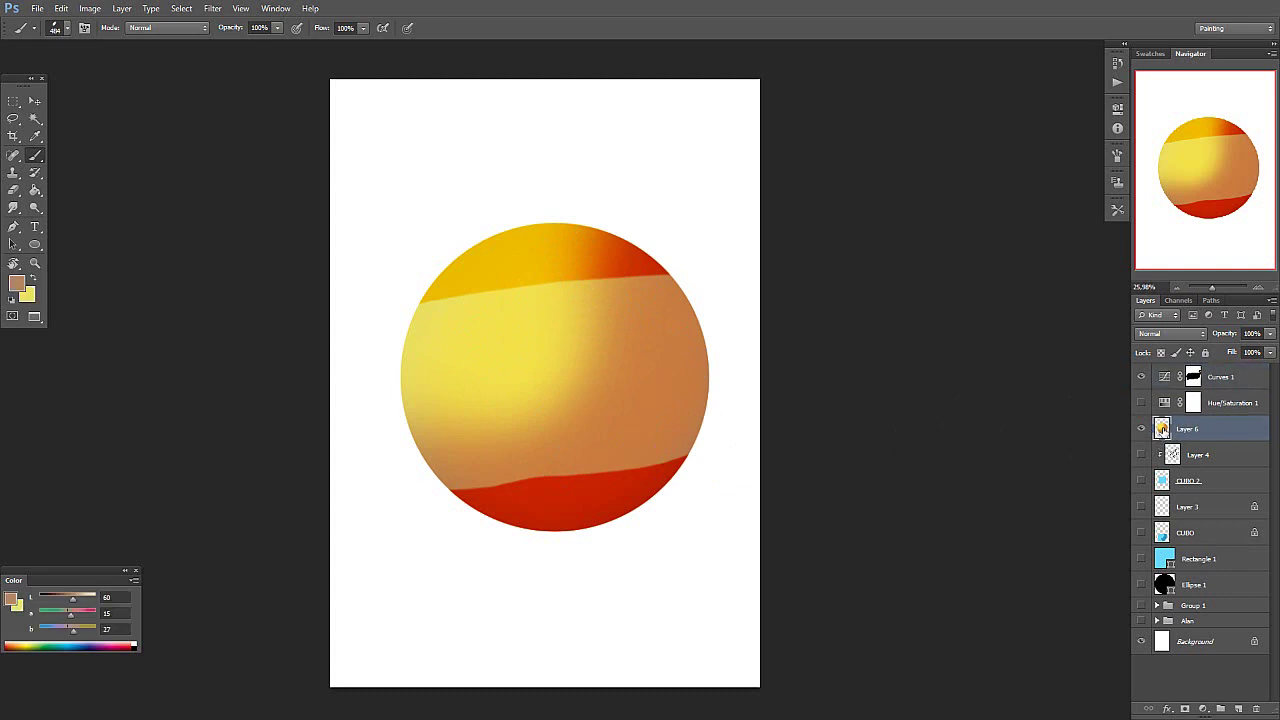
pyautogui.keyDown('ctrl'); pyautogui.click(1162, 428); pyautogui.keyUp('ctrl')
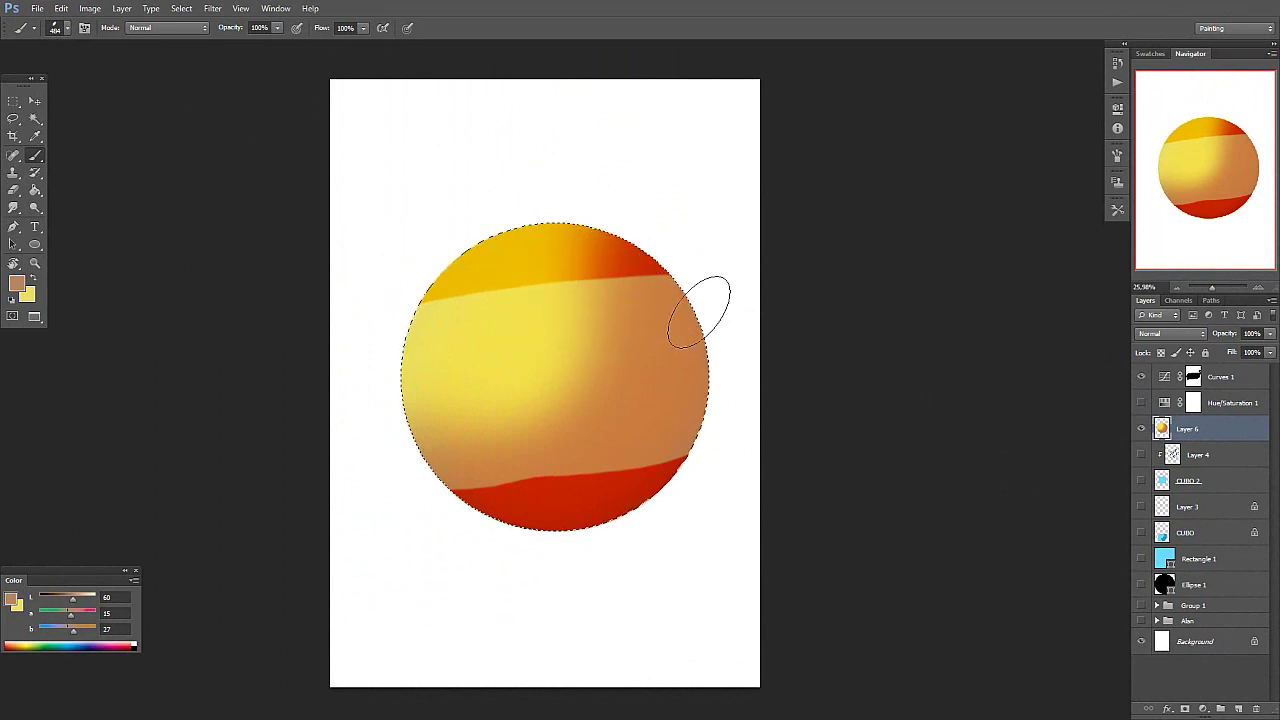
pyautogui.click(1192, 377)
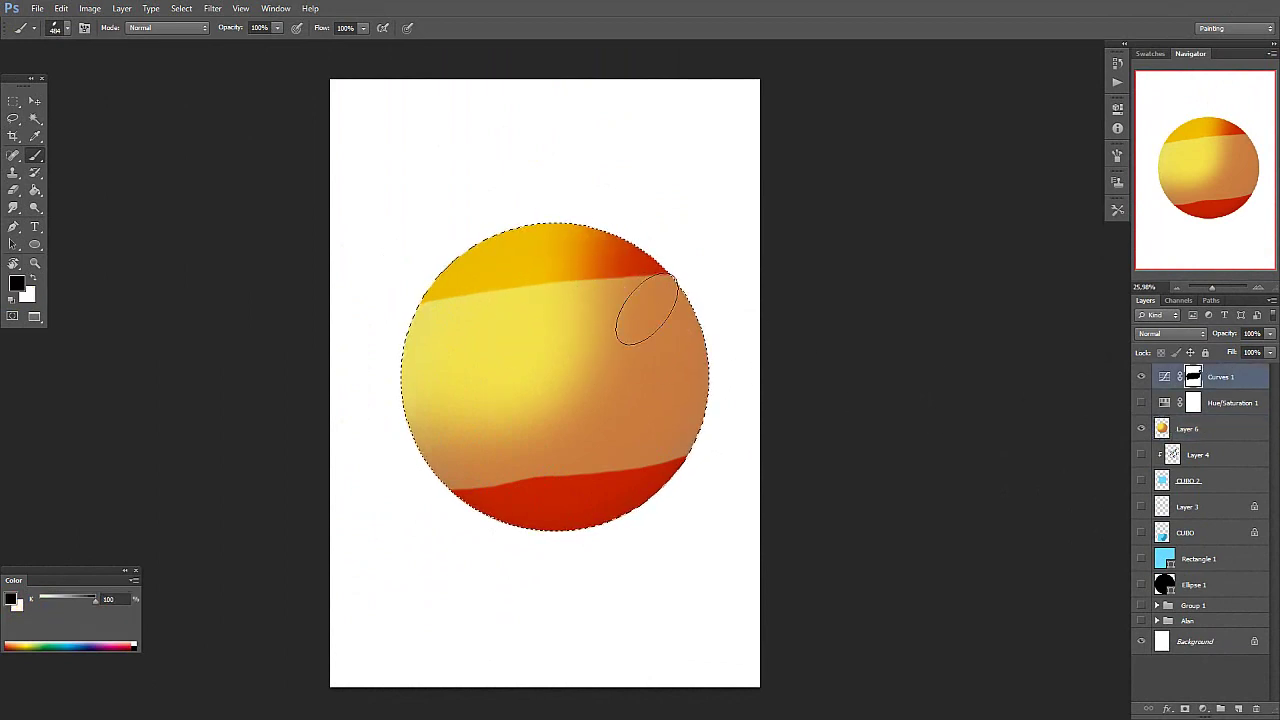
pyautogui.moveTo(636, 276)
pyautogui.mouseDown()
pyautogui.moveTo(623, 248)
pyautogui.moveTo(584, 333)
pyautogui.moveTo(611, 478)
pyautogui.moveTo(631, 454)
pyautogui.mouseUp()
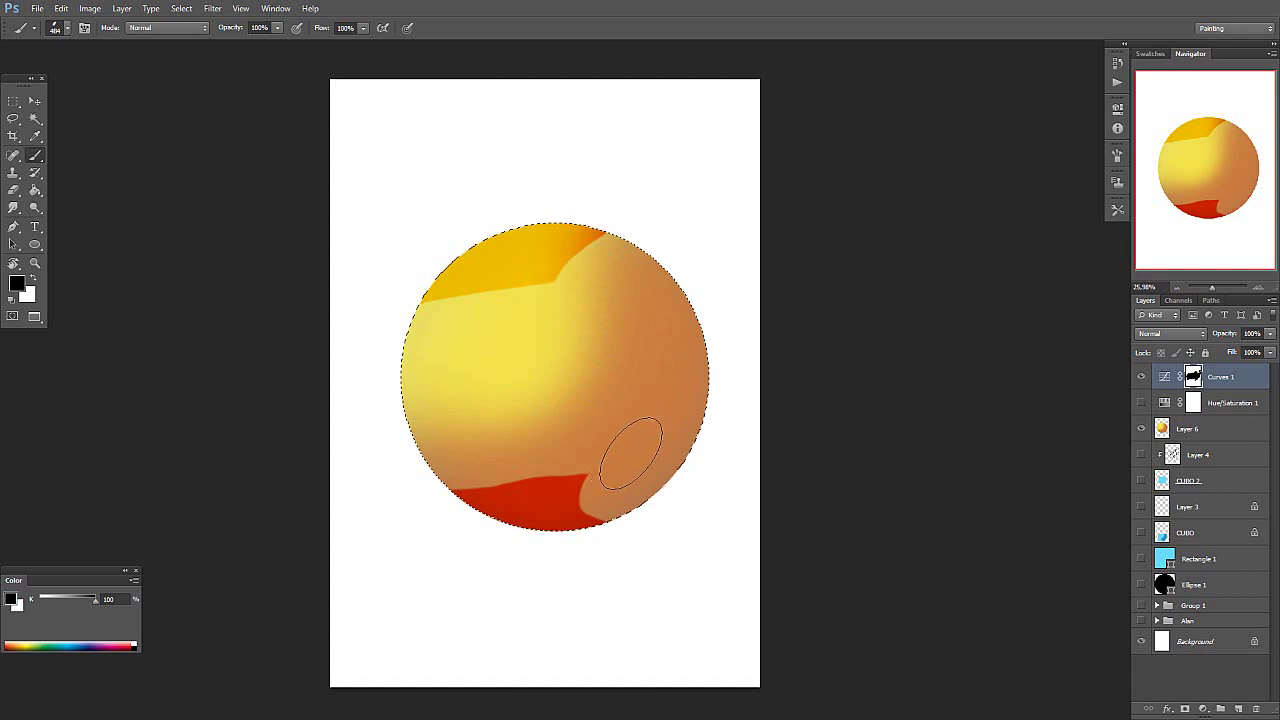
# Step: Paint white over the selected circle on the Curves mask, deselect, and switch the Curves layer off and back on
pyautogui.click(33, 277)
pyautogui.moveTo(585, 250)
pyautogui.mouseDown()
pyautogui.moveTo(594, 357)
pyautogui.moveTo(523, 306)
pyautogui.moveTo(499, 318)
pyautogui.moveTo(543, 529)
pyautogui.mouseUp()
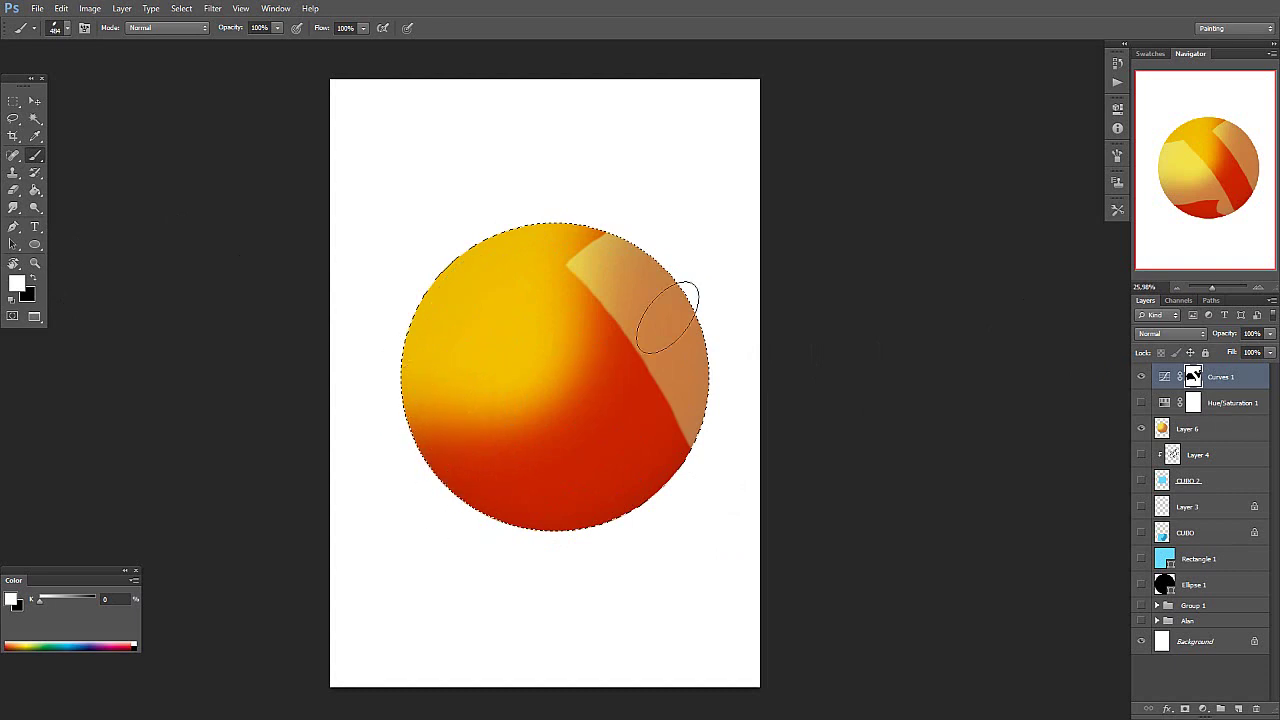
pyautogui.moveTo(666, 309)
pyautogui.mouseDown()
pyautogui.moveTo(643, 340)
pyautogui.moveTo(690, 420)
pyautogui.mouseUp()
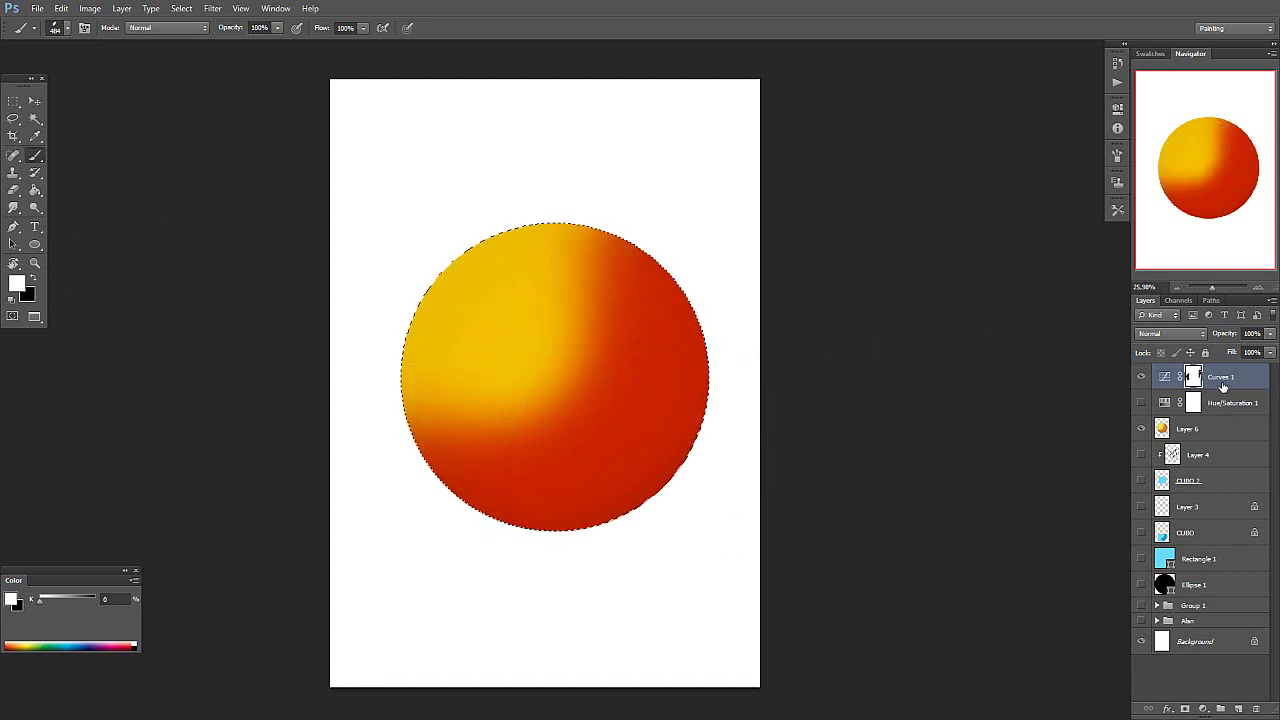
pyautogui.hotkey('ctrl', 'd')
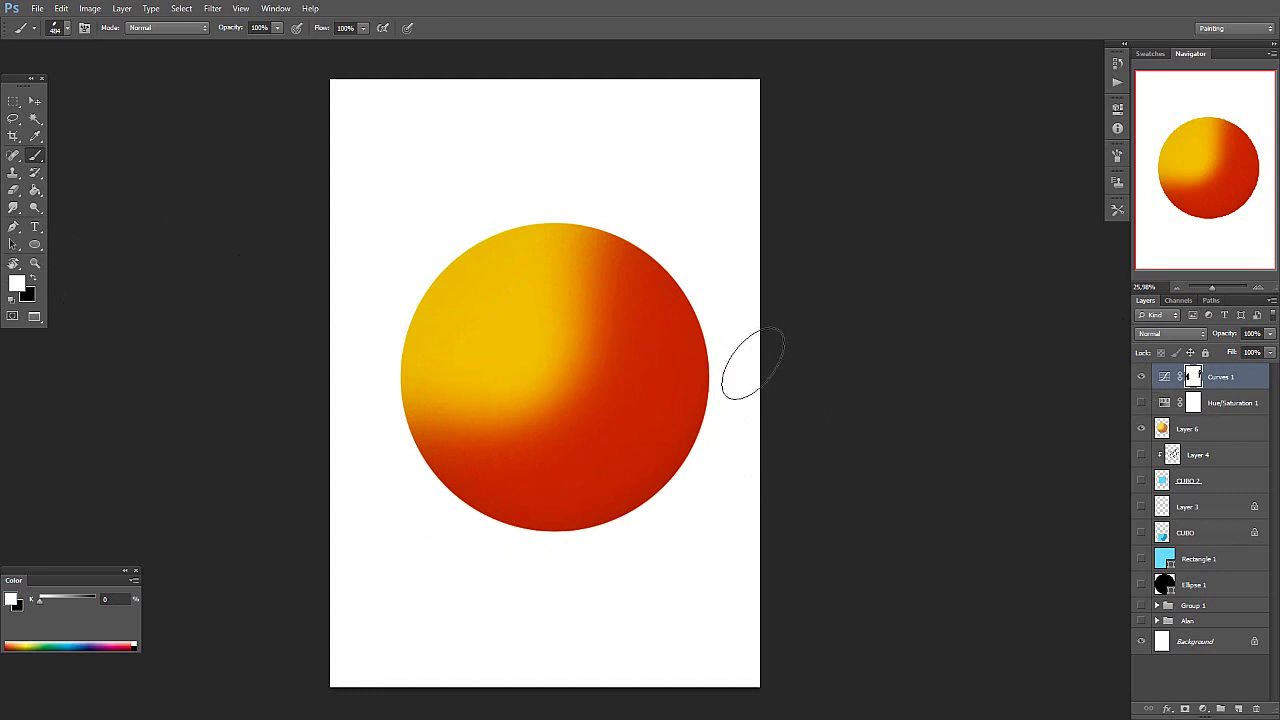
pyautogui.click(1141, 377)
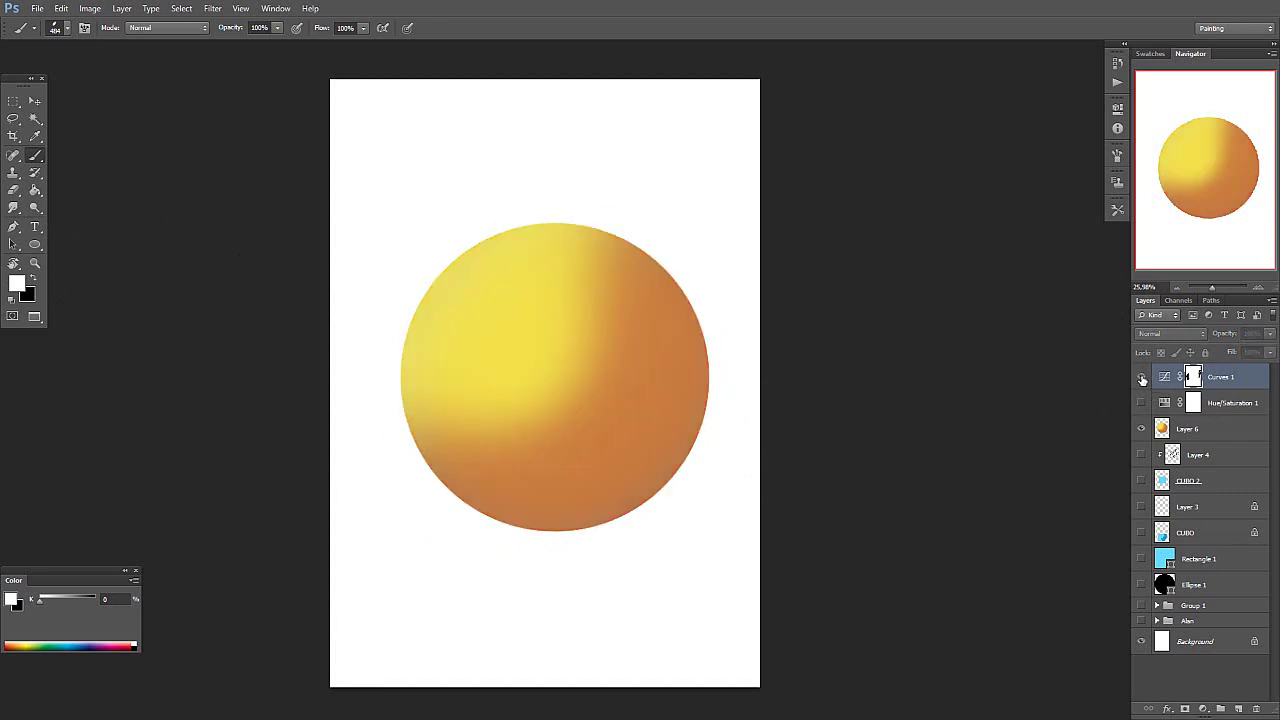
pyautogui.click(1141, 377)
# Step: Choose the soft round 40 px brush preset, enlarge it to 1289 px and paint black over the circle's right half on the Curves mask
pyautogui.rightClick(647, 346)
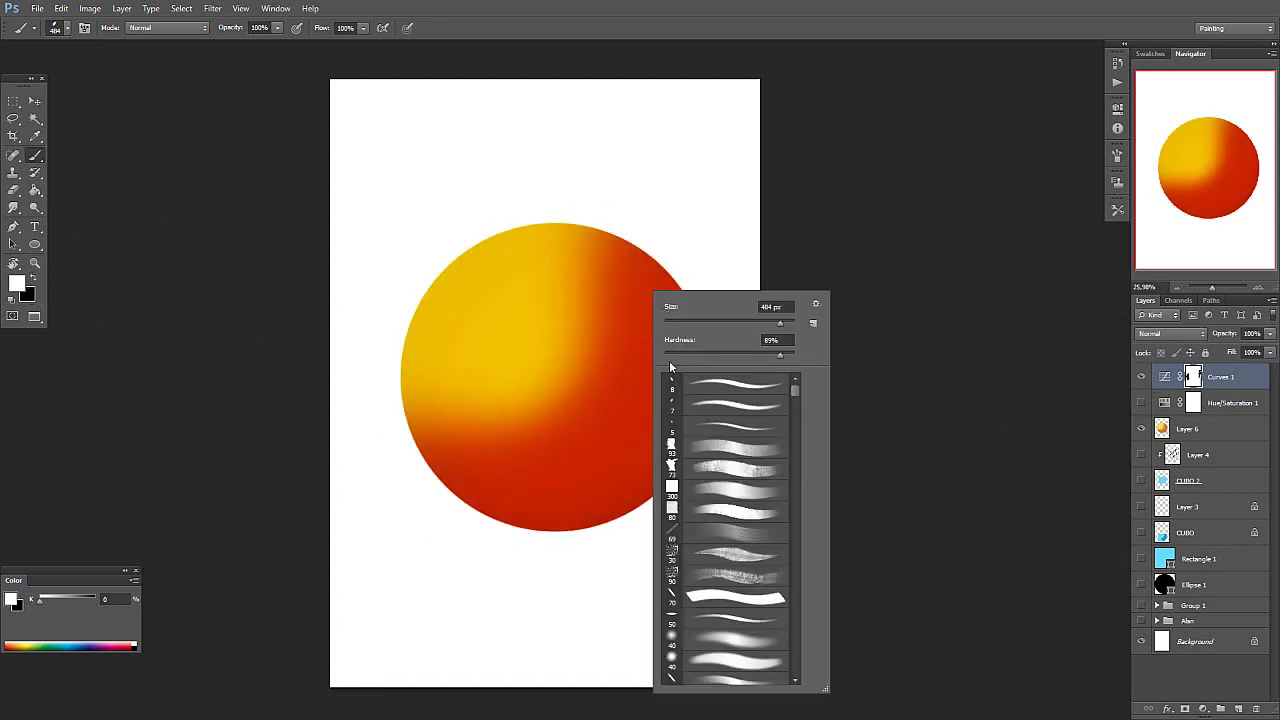
pyautogui.click(742, 641)
pyautogui.moveTo(745, 322); pyautogui.dragTo(764, 322)
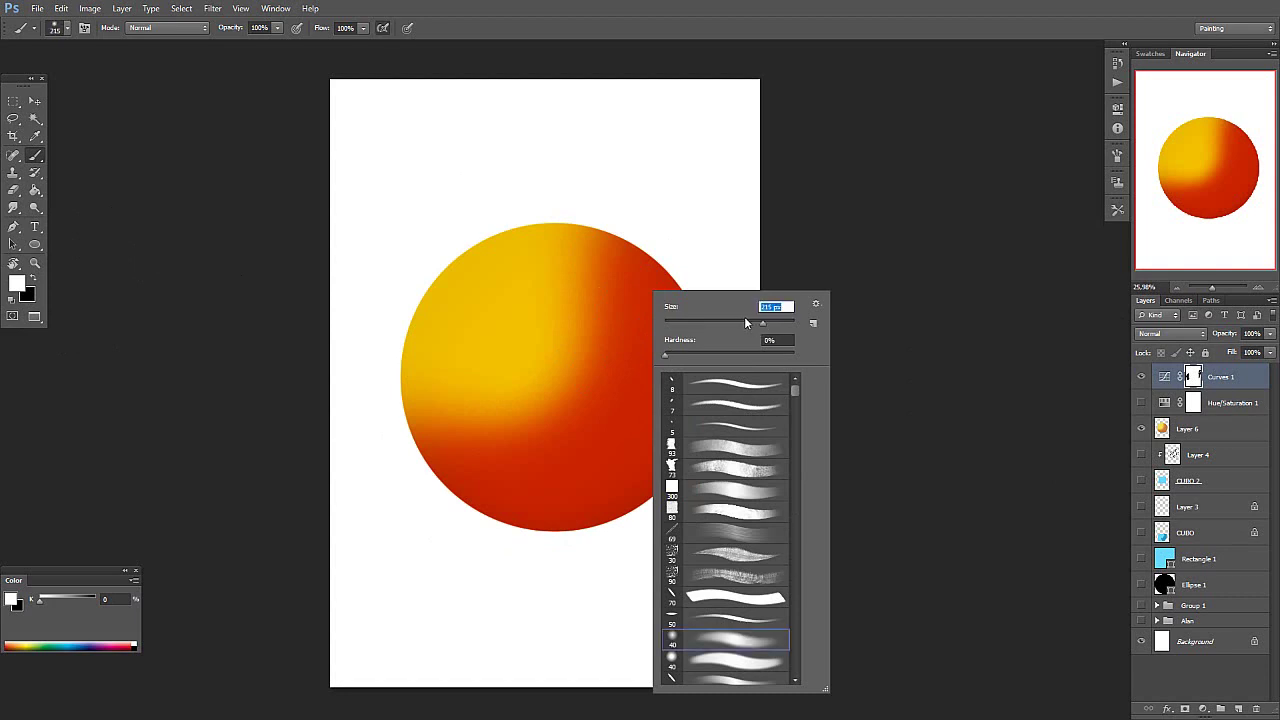
pyautogui.click(1224, 376)
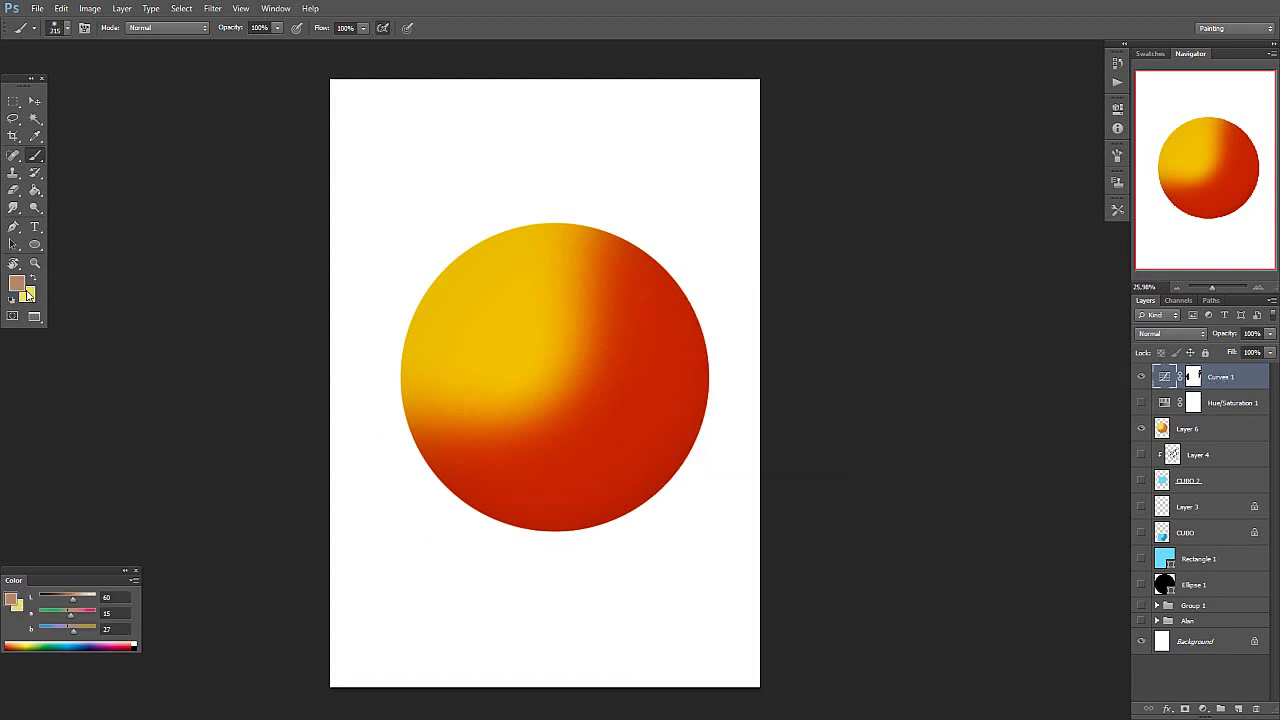
pyautogui.click(1191, 377)
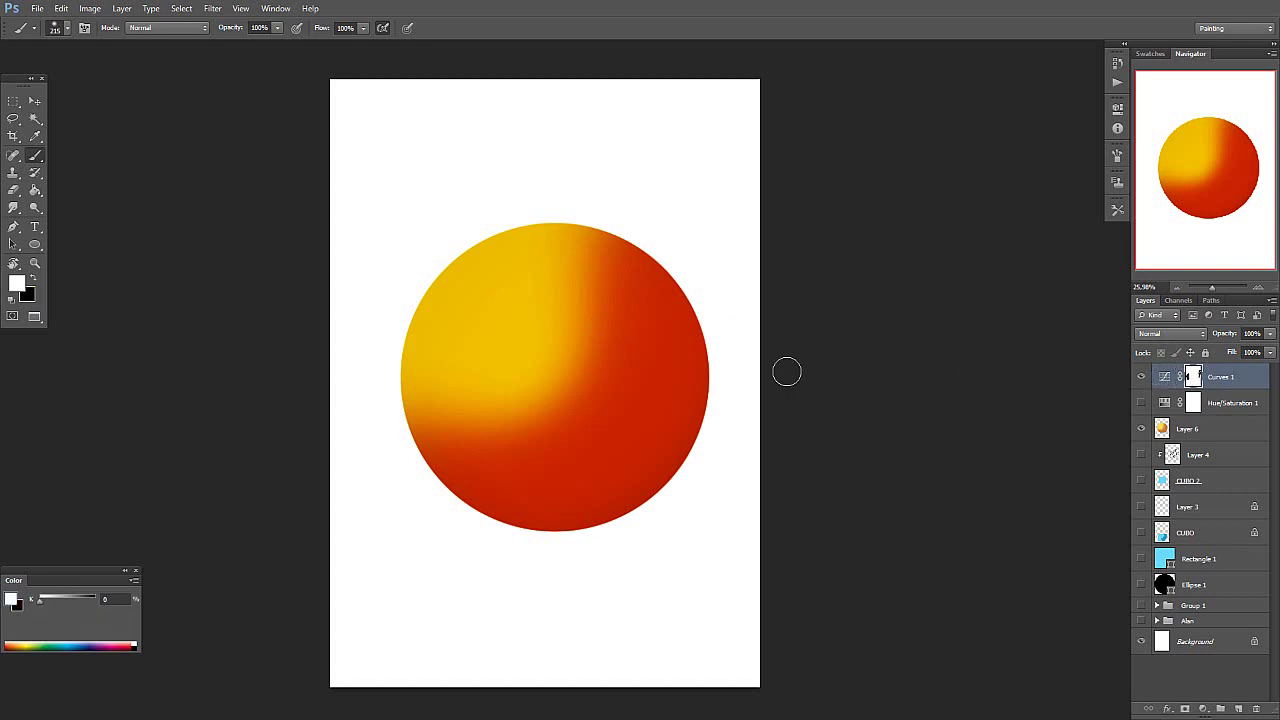
pyautogui.rightClick(505, 300)
pyautogui.moveTo(637, 328); pyautogui.dragTo(651, 324)
pyautogui.press('Return')
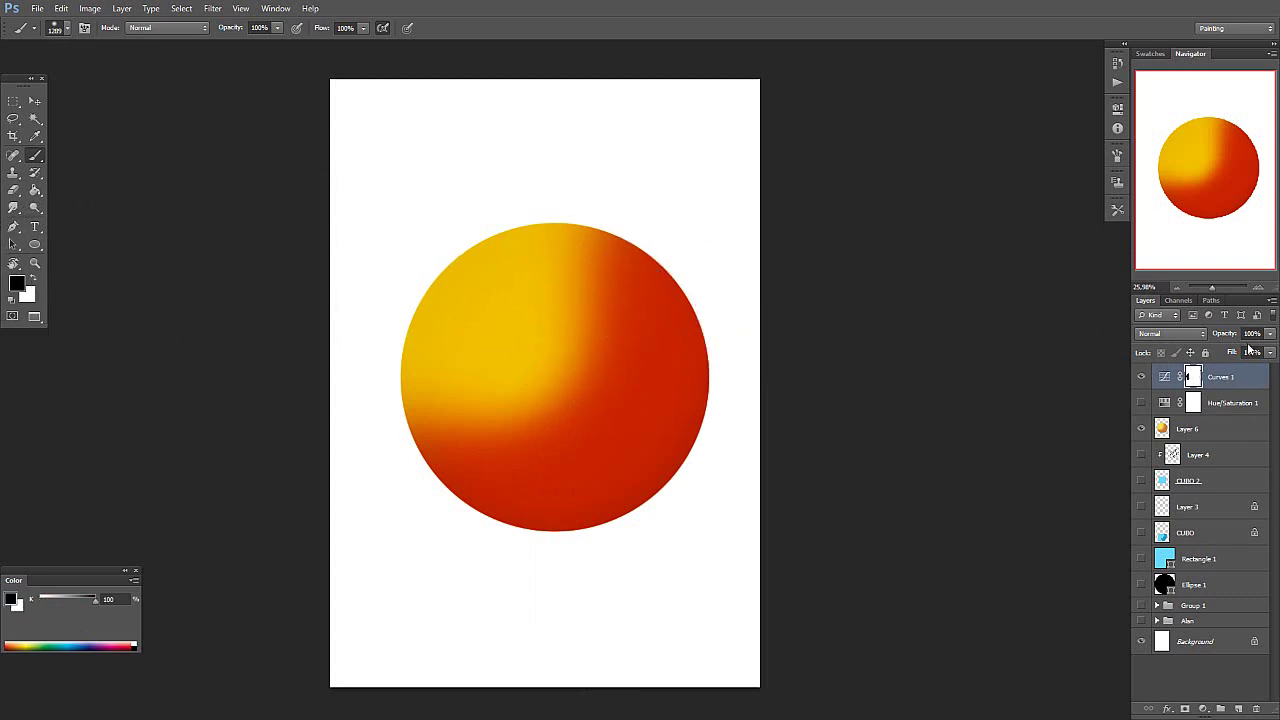
pyautogui.moveTo(626, 323)
pyautogui.mouseDown()
pyautogui.moveTo(611, 358)
pyautogui.moveTo(641, 271)
pyautogui.moveTo(672, 312)
pyautogui.moveTo(651, 381)
pyautogui.moveTo(613, 419)
pyautogui.moveTo(665, 362)
pyautogui.moveTo(627, 397)
pyautogui.mouseUp()
# Step: Choose the textured 90 px brush preset, enlarge it to 1753 px, paint black speckles over the circle's lower left on the Curves mask, and toggle the layer
pyautogui.rightClick(627, 397)
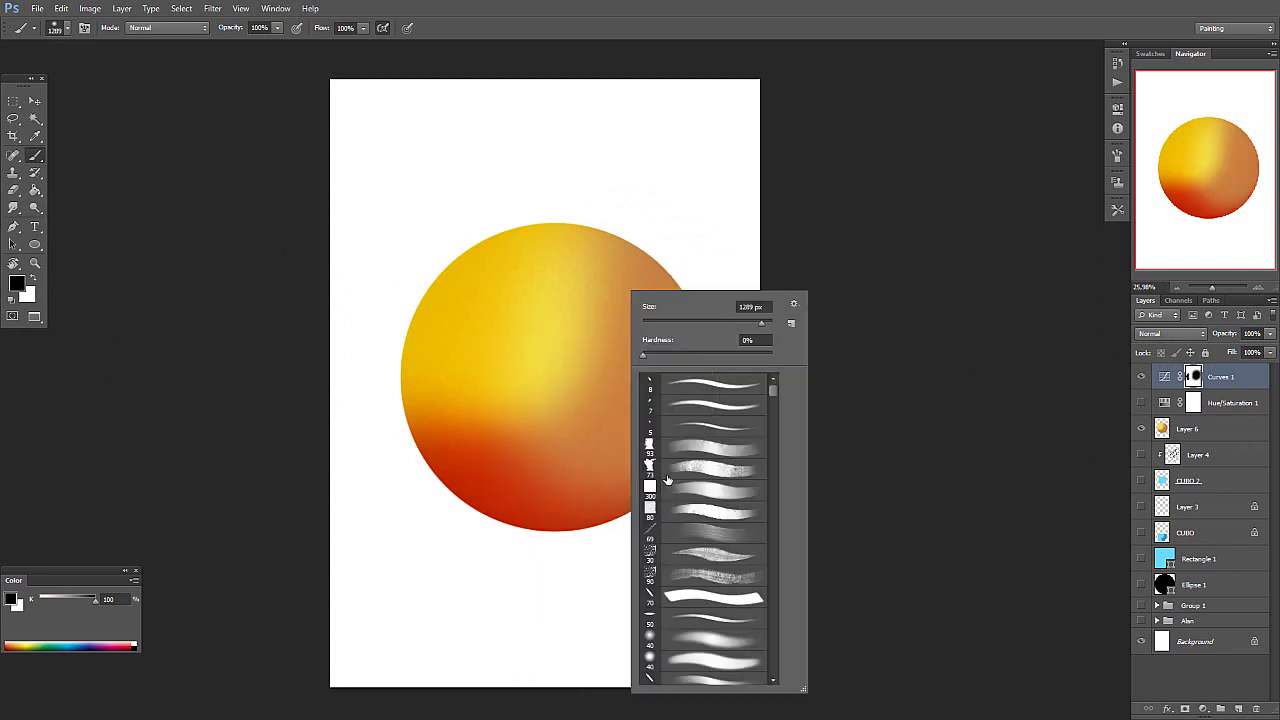
pyautogui.click(705, 576)
pyautogui.click(760, 323)
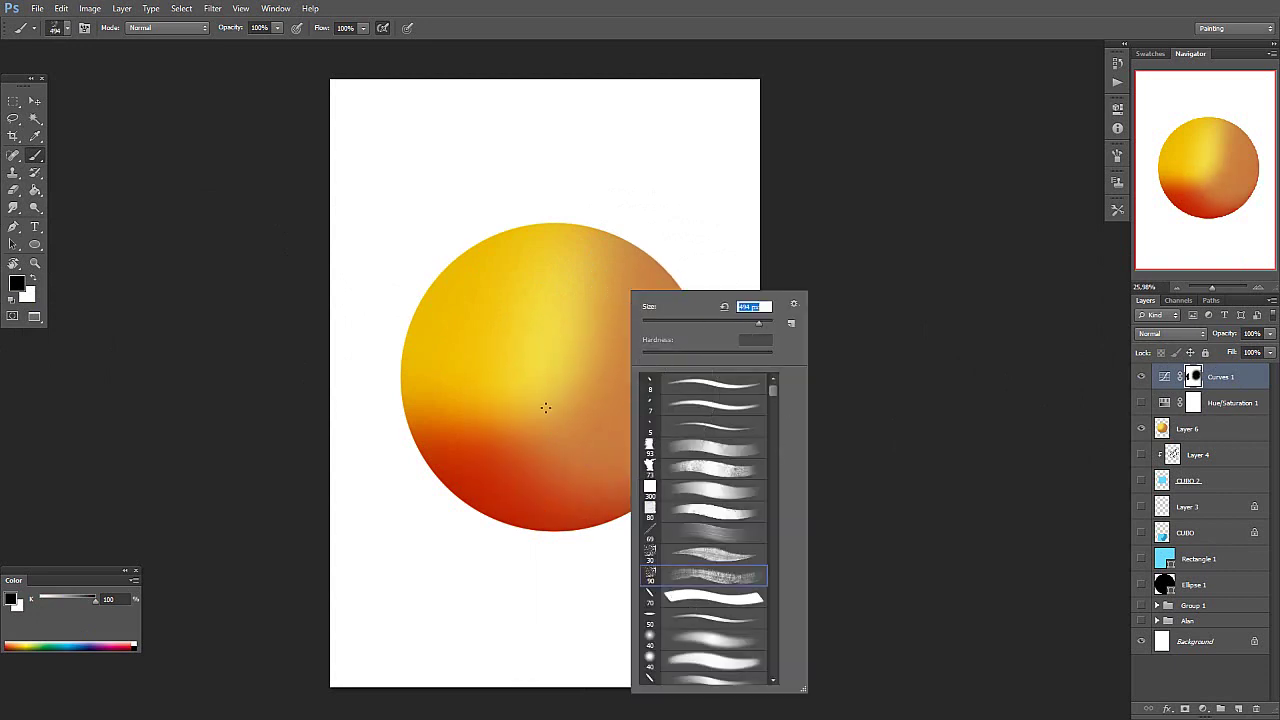
pyautogui.click(453, 395)
pyautogui.moveTo(453, 395)
pyautogui.mouseDown()
pyautogui.moveTo(513, 499)
pyautogui.moveTo(541, 509)
pyautogui.moveTo(477, 414)
pyautogui.mouseUp()
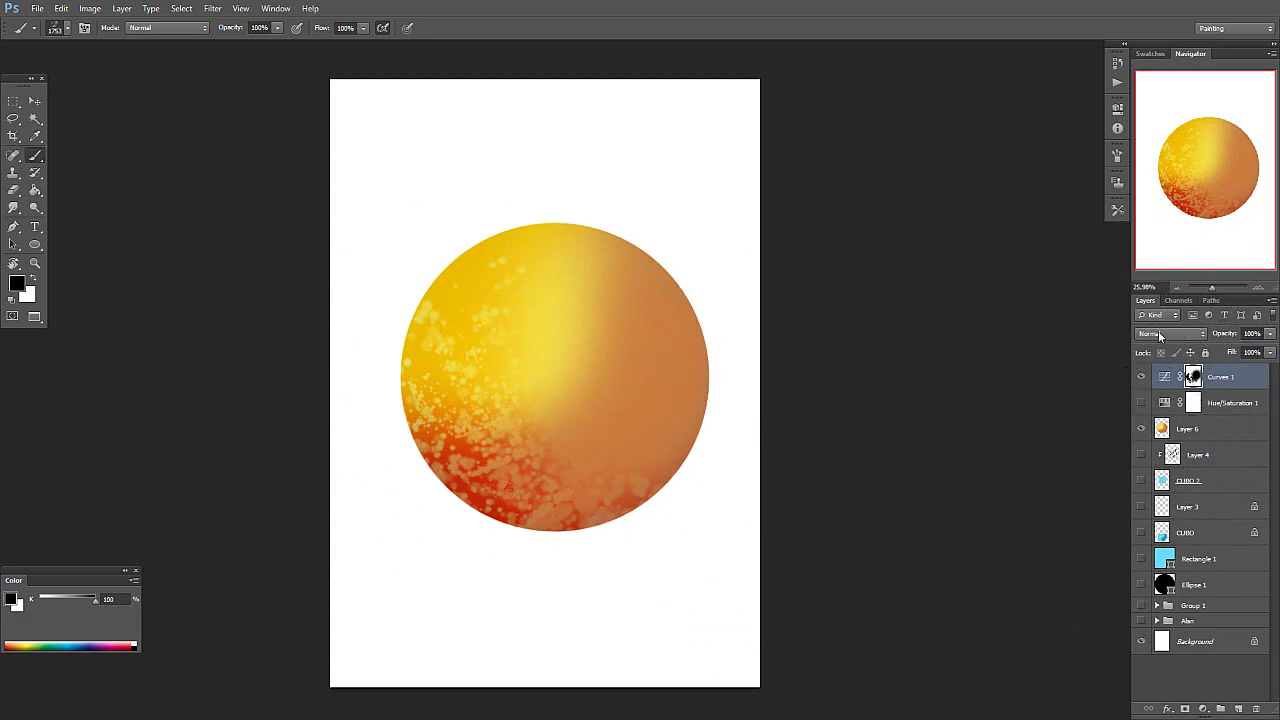
pyautogui.click(1142, 378)
pyautogui.click(1142, 378)
# Step: Add a Color Lookup adjustment layer above the Curves layer and look through its available 3D LUT files
pyautogui.click(1203, 708)
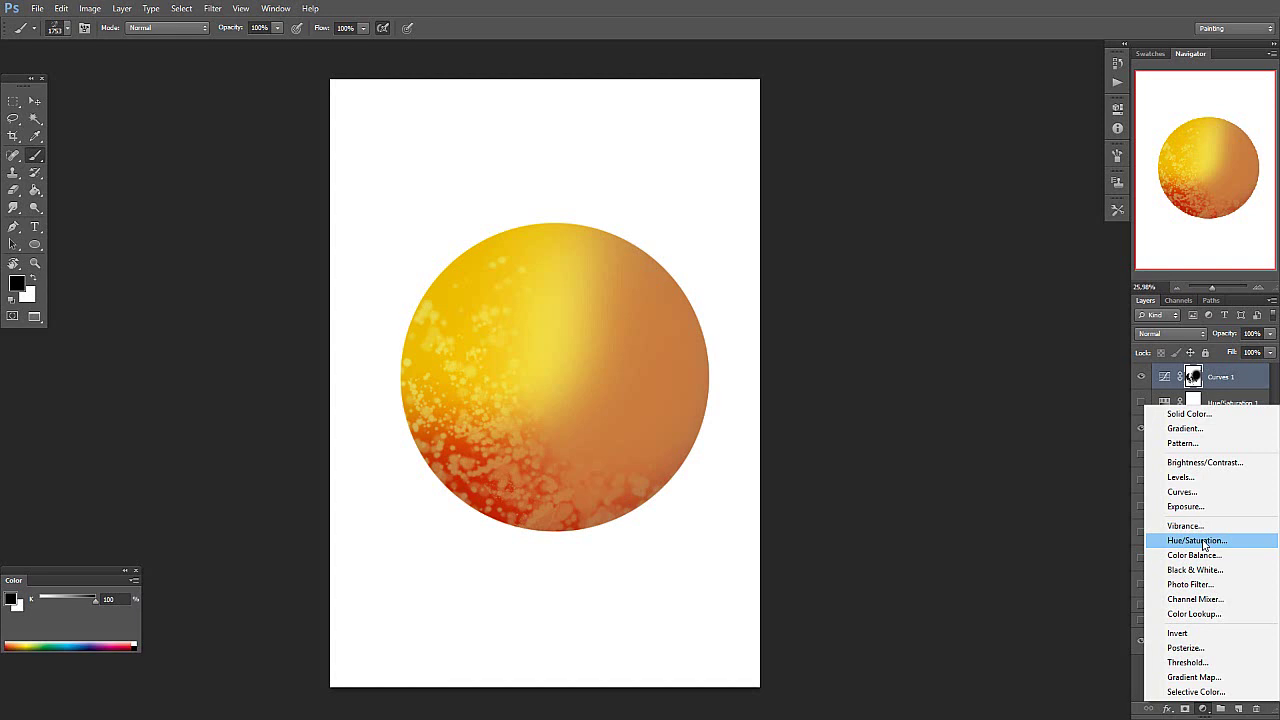
pyautogui.click(1195, 613)
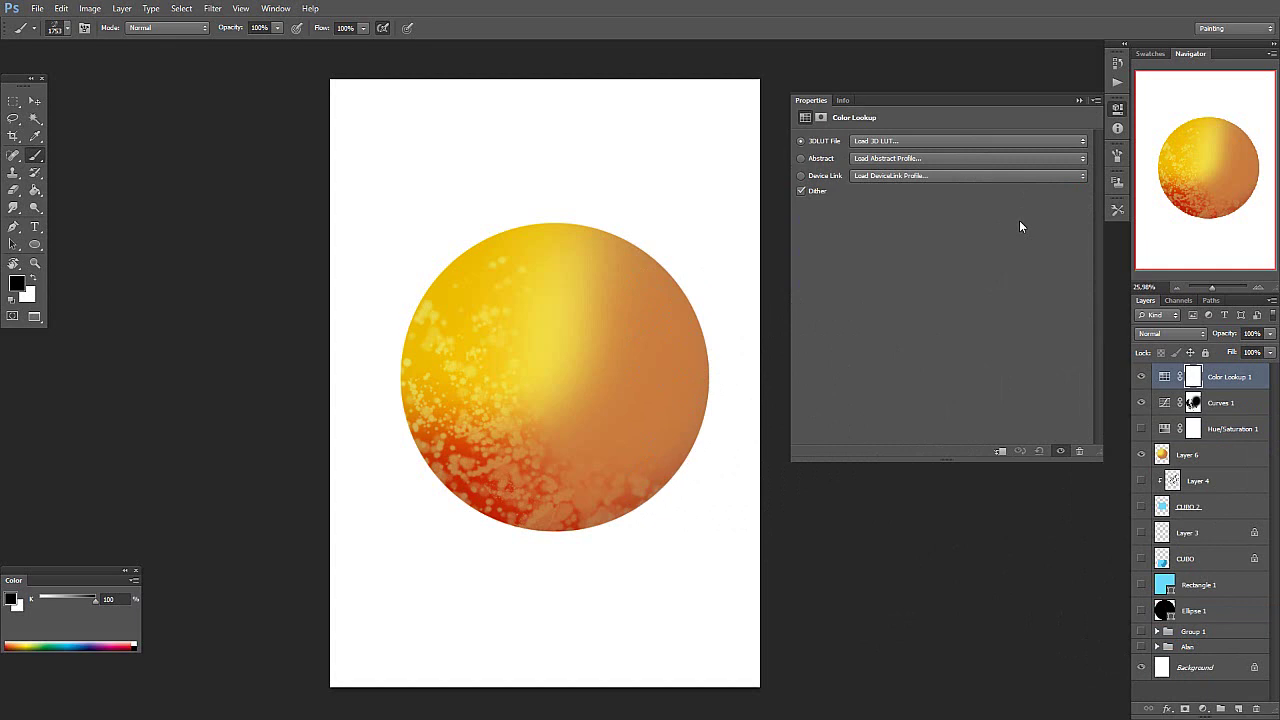
pyautogui.click(1050, 140)
pyautogui.click(1050, 140)
pyautogui.click(1046, 142)
pyautogui.scroll(2, 1043, 146)
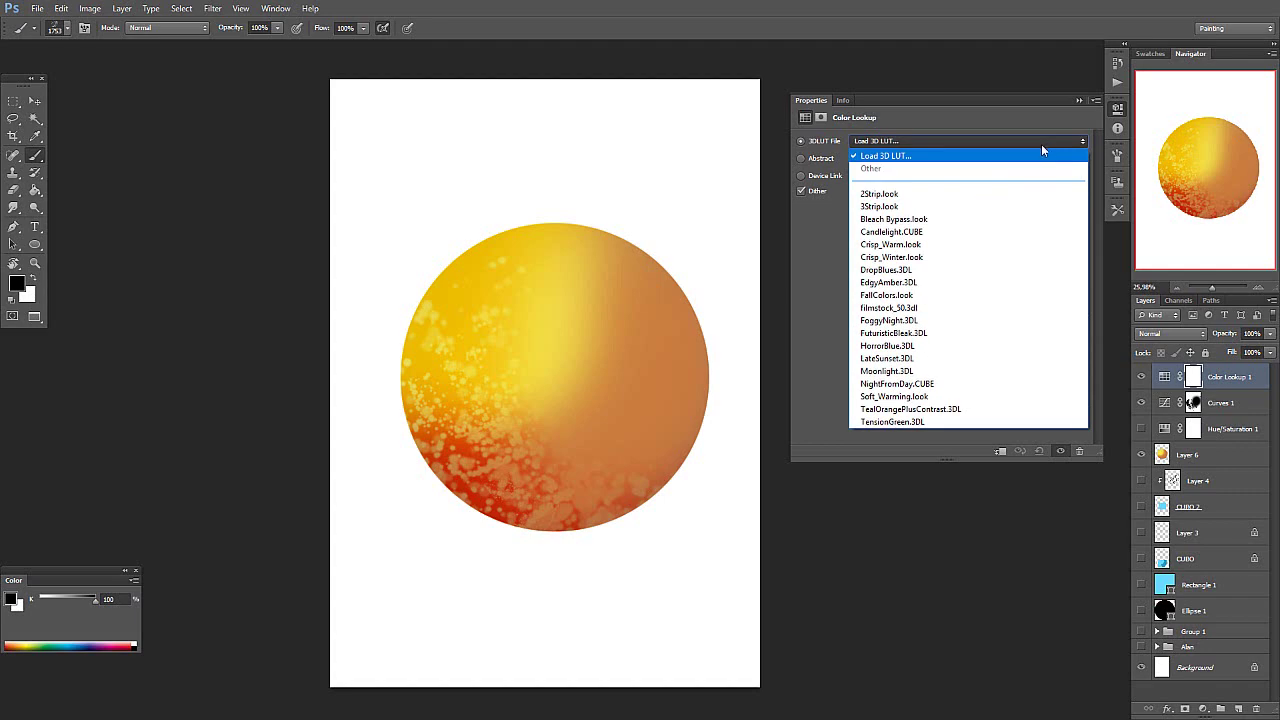
pyautogui.click(1030, 144)
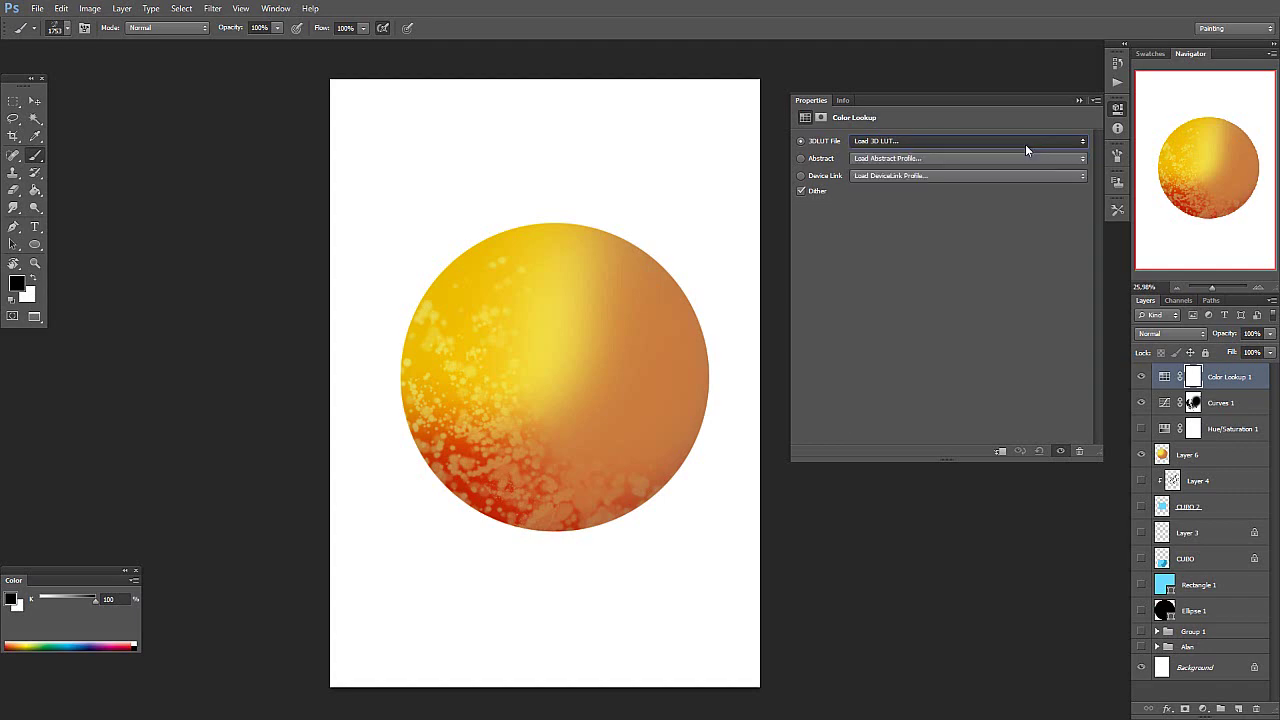
pyautogui.click(1079, 101)
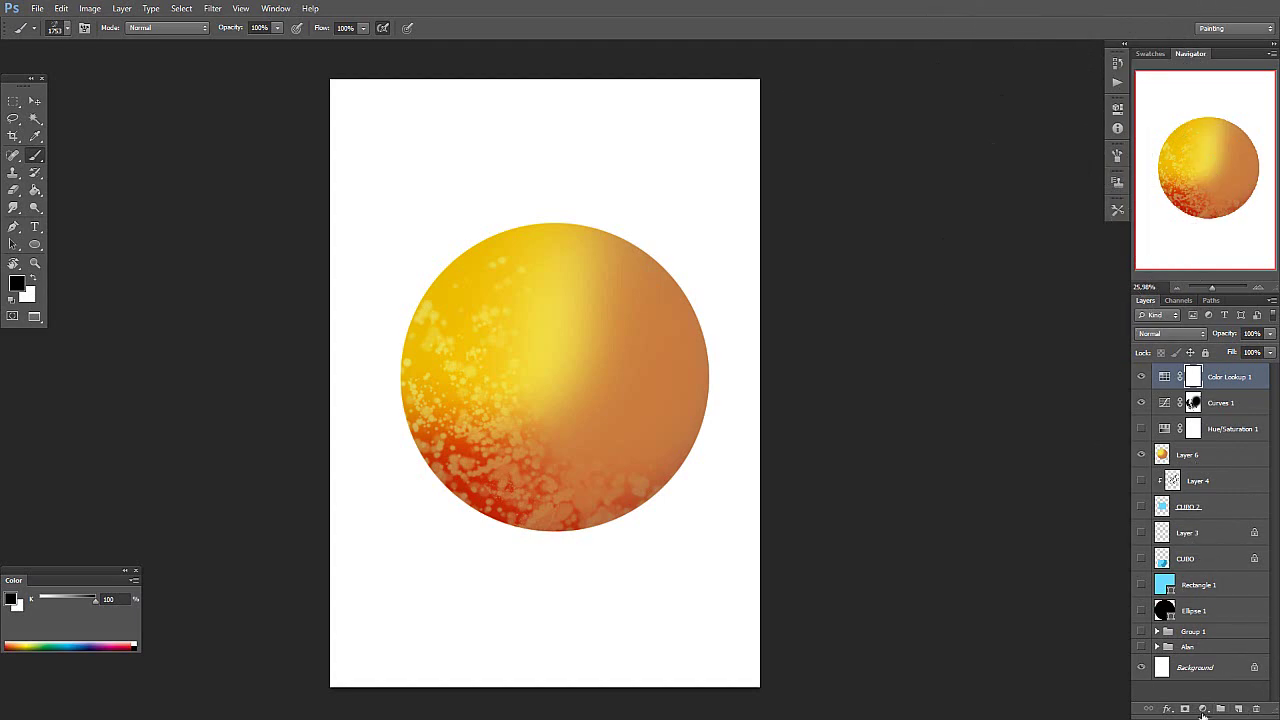
# Step: Add another Color Lookup adjustment layer on top and apply the 3Strip.look 3D LUT
pyautogui.click(1203, 708)
pyautogui.click(1190, 617)
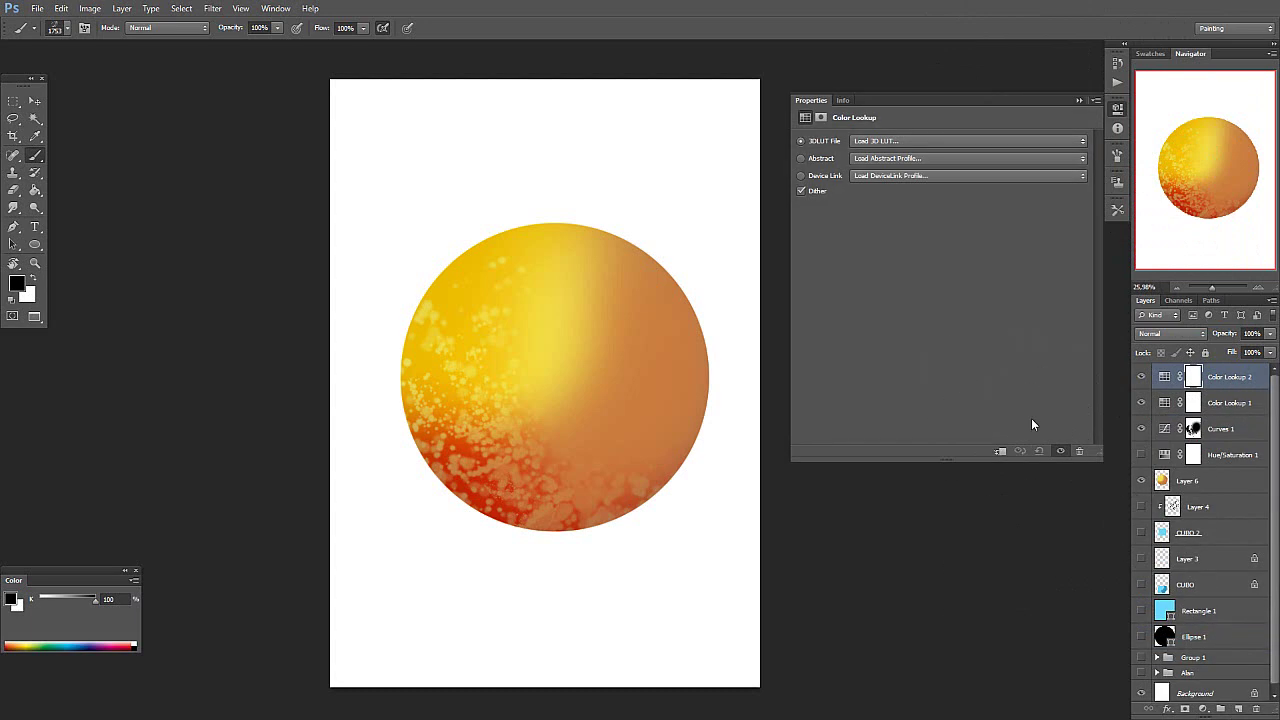
pyautogui.click(931, 142)
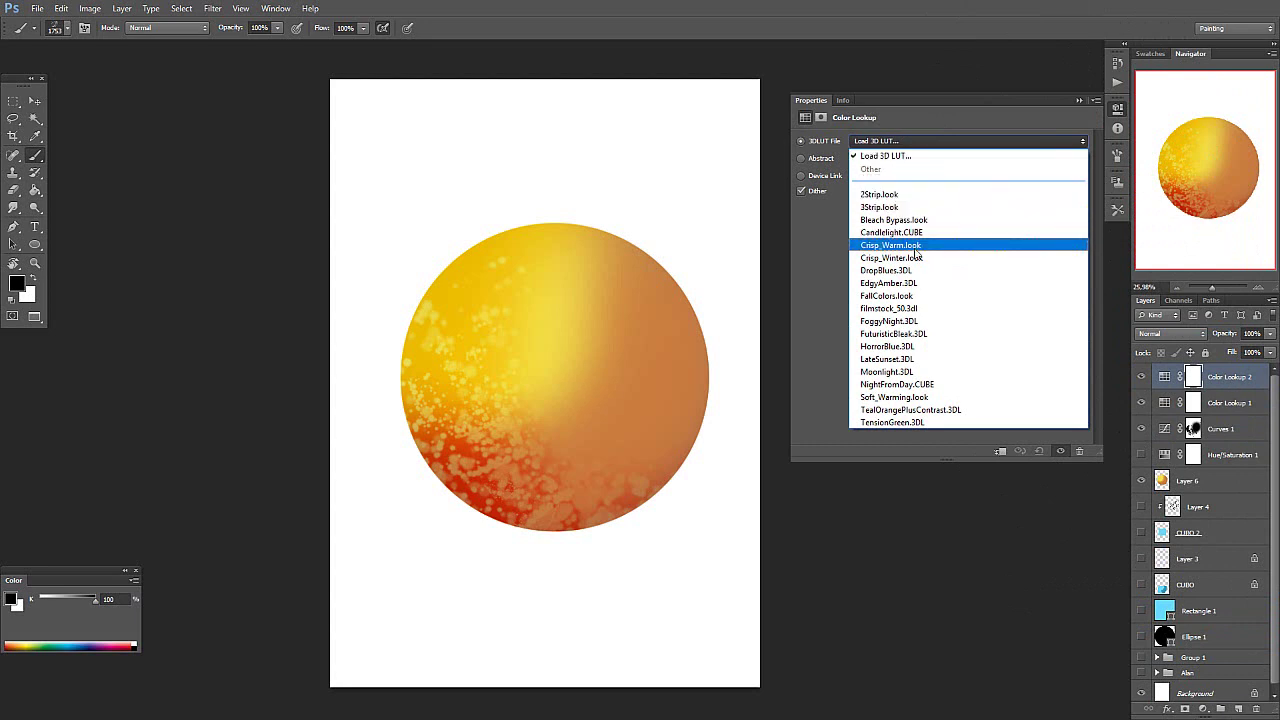
pyautogui.click(886, 194)
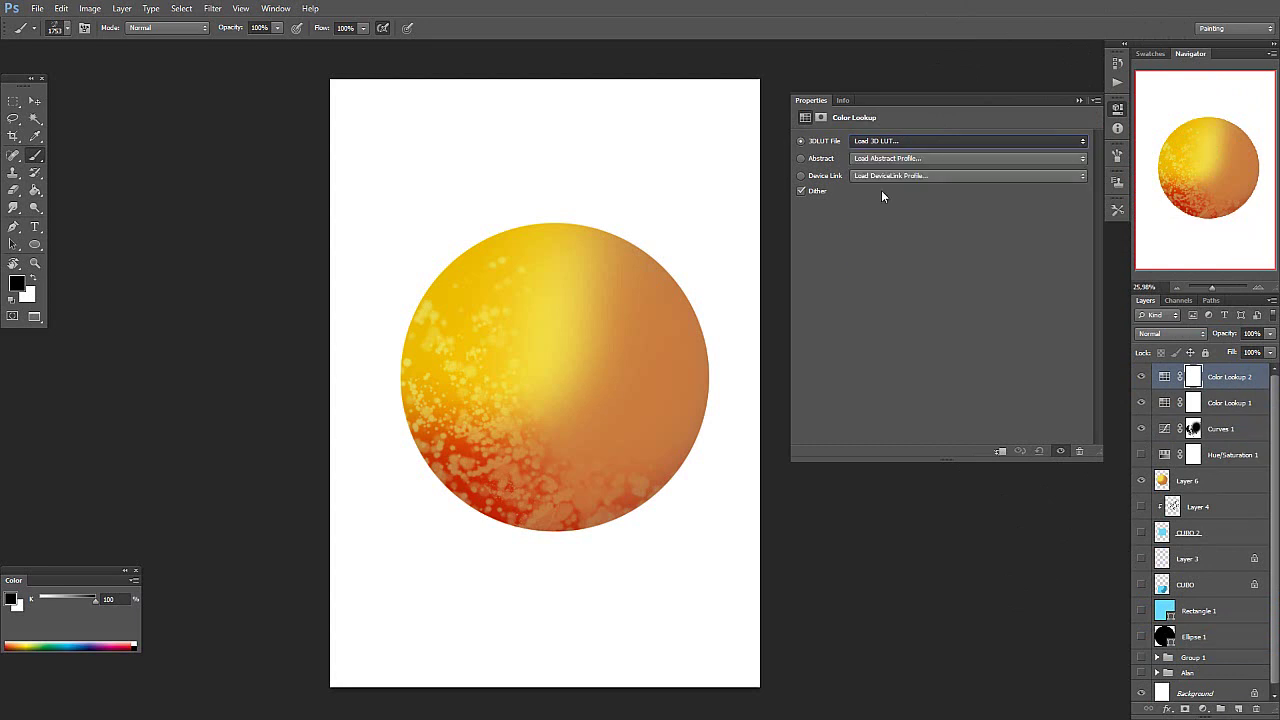
pyautogui.click(926, 144)
pyautogui.click(896, 212)
# Step: Try the Candlelight.CUBE, Crisp_Warm.look, DropBlues.3DL and FallColors.look LUTs in turn on the top Color Lookup layer
pyautogui.click(918, 143)
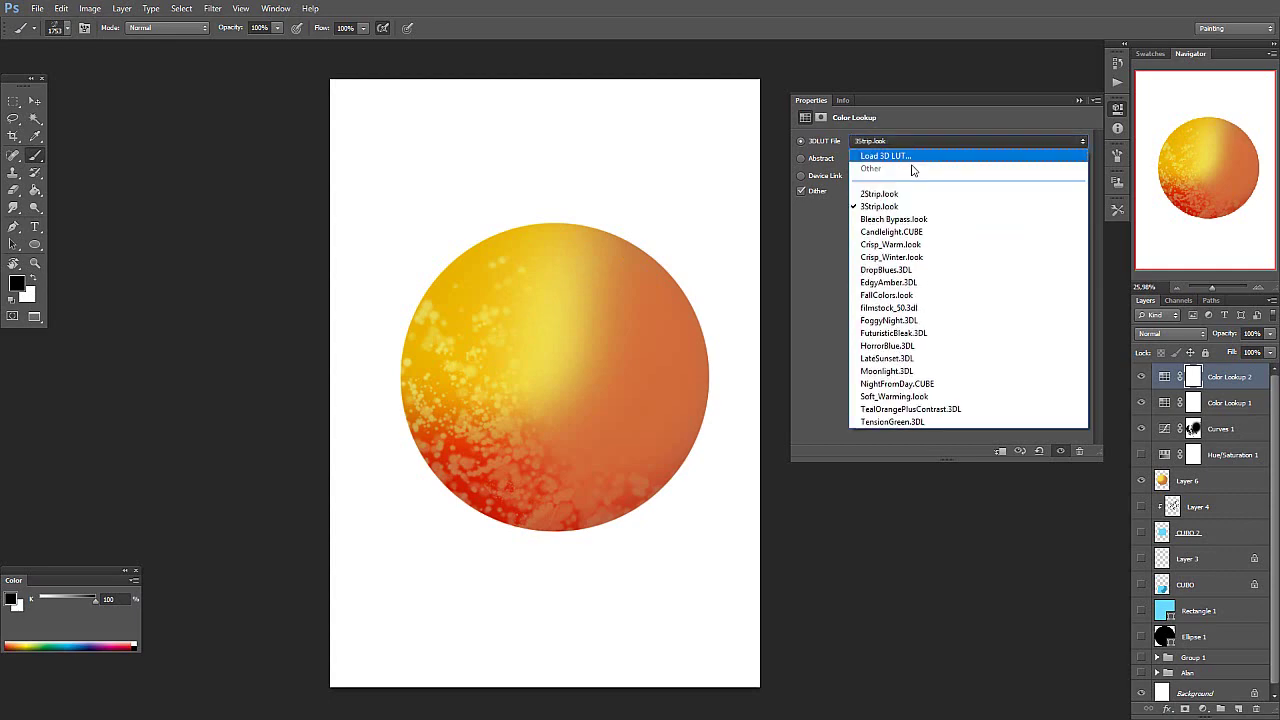
pyautogui.click(894, 234)
pyautogui.click(933, 145)
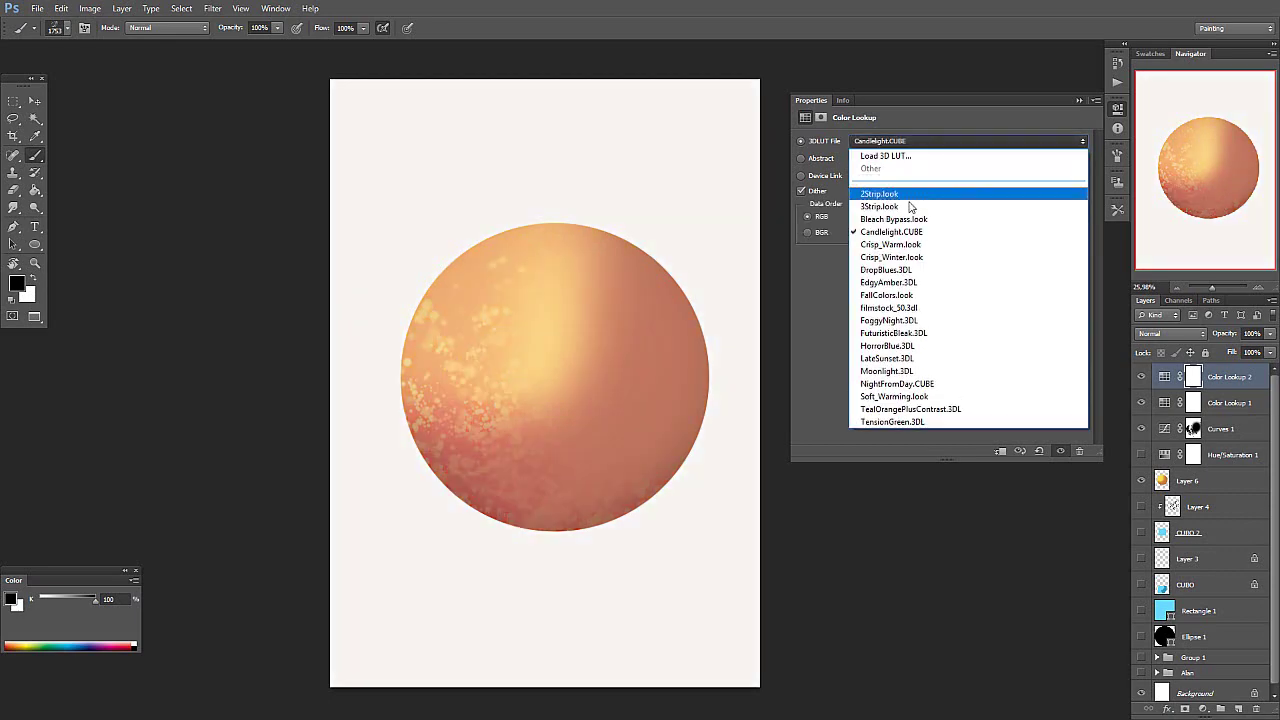
pyautogui.click(890, 247)
pyautogui.click(924, 144)
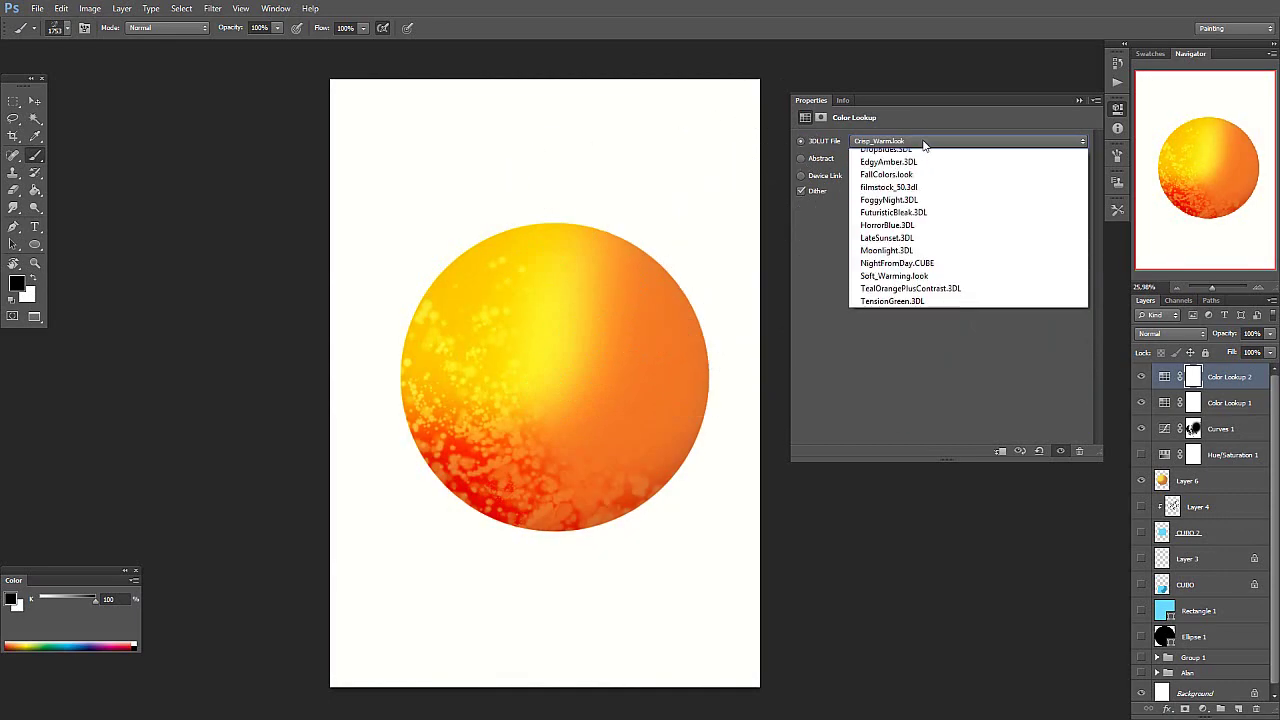
pyautogui.click(900, 273)
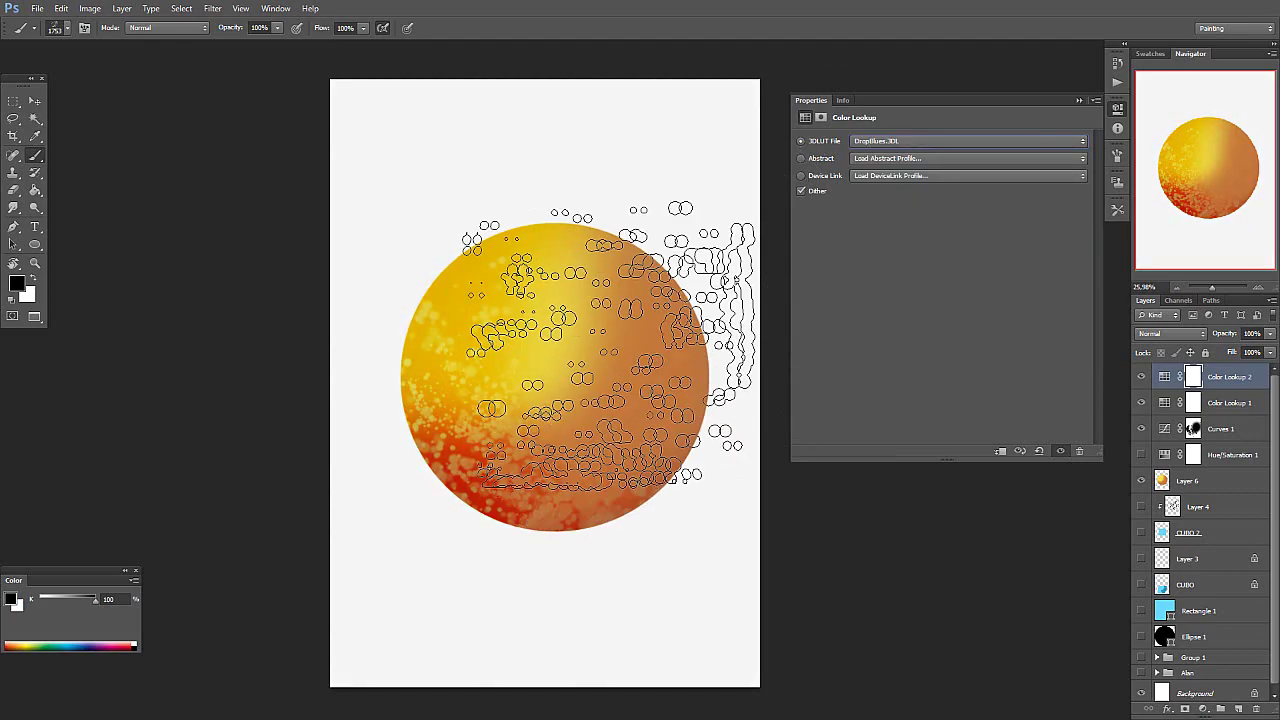
pyautogui.click(984, 145)
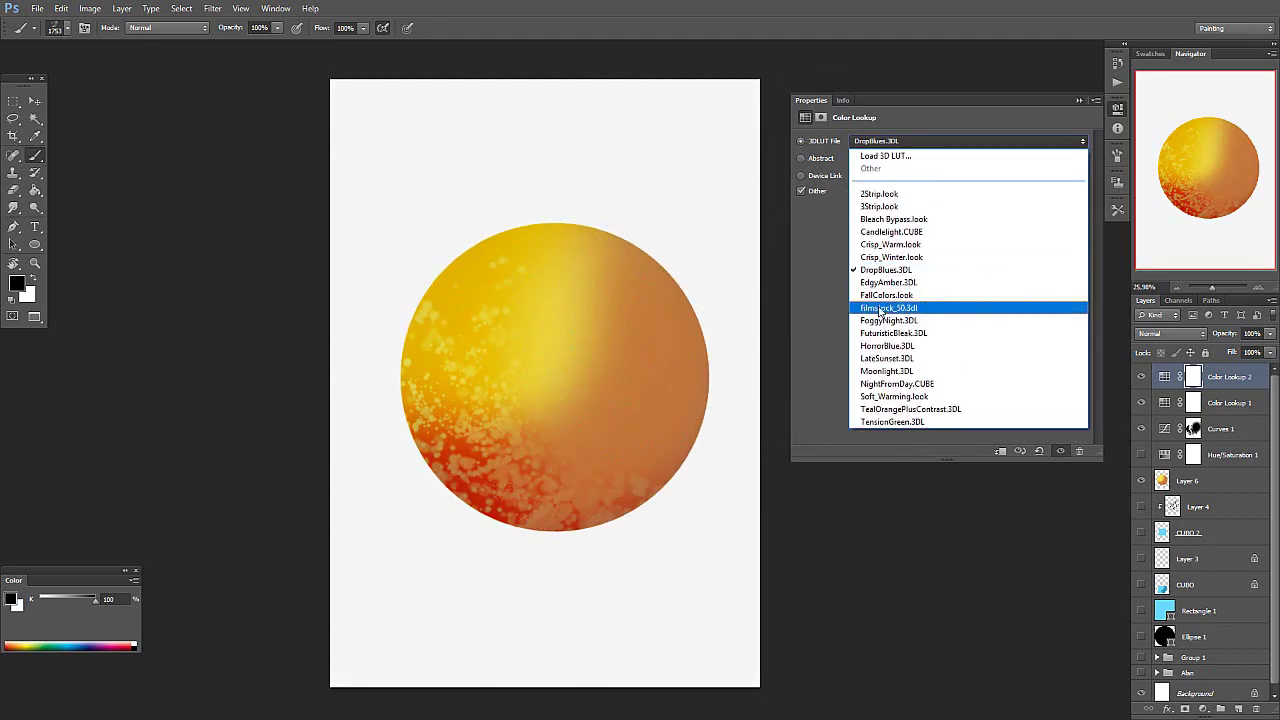
pyautogui.click(870, 295)
# Step: Preview the FoggyNight.3DL and FuturisticBleak.3DL LUTs on the top Color Lookup layer and apply HorrorBlue.3DL
pyautogui.click(985, 145)
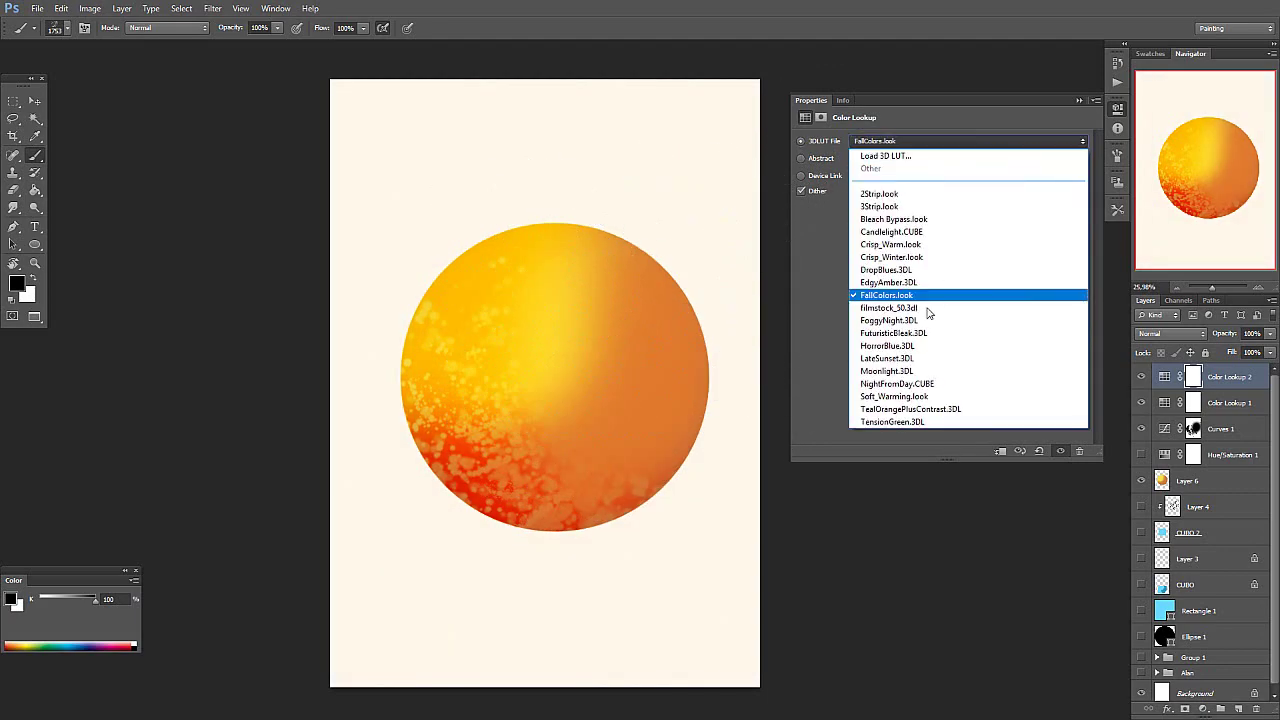
pyautogui.click(920, 318)
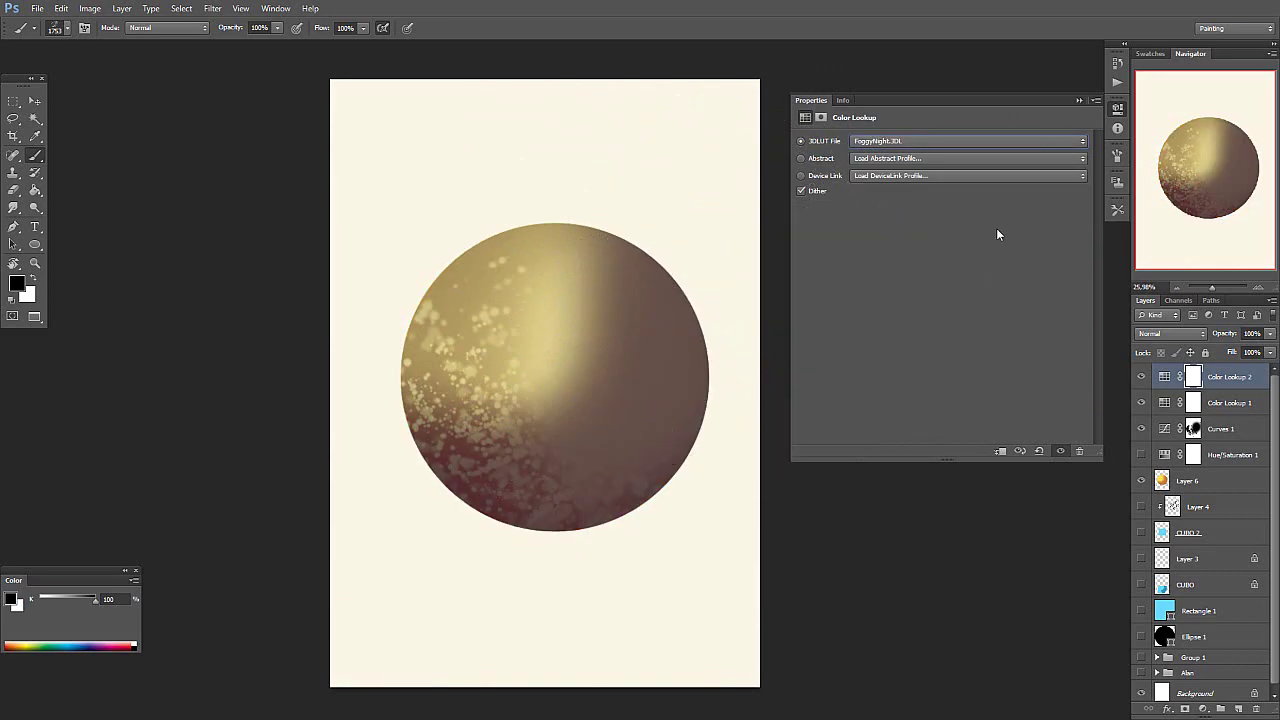
pyautogui.click(980, 141)
pyautogui.click(887, 336)
pyautogui.click(978, 145)
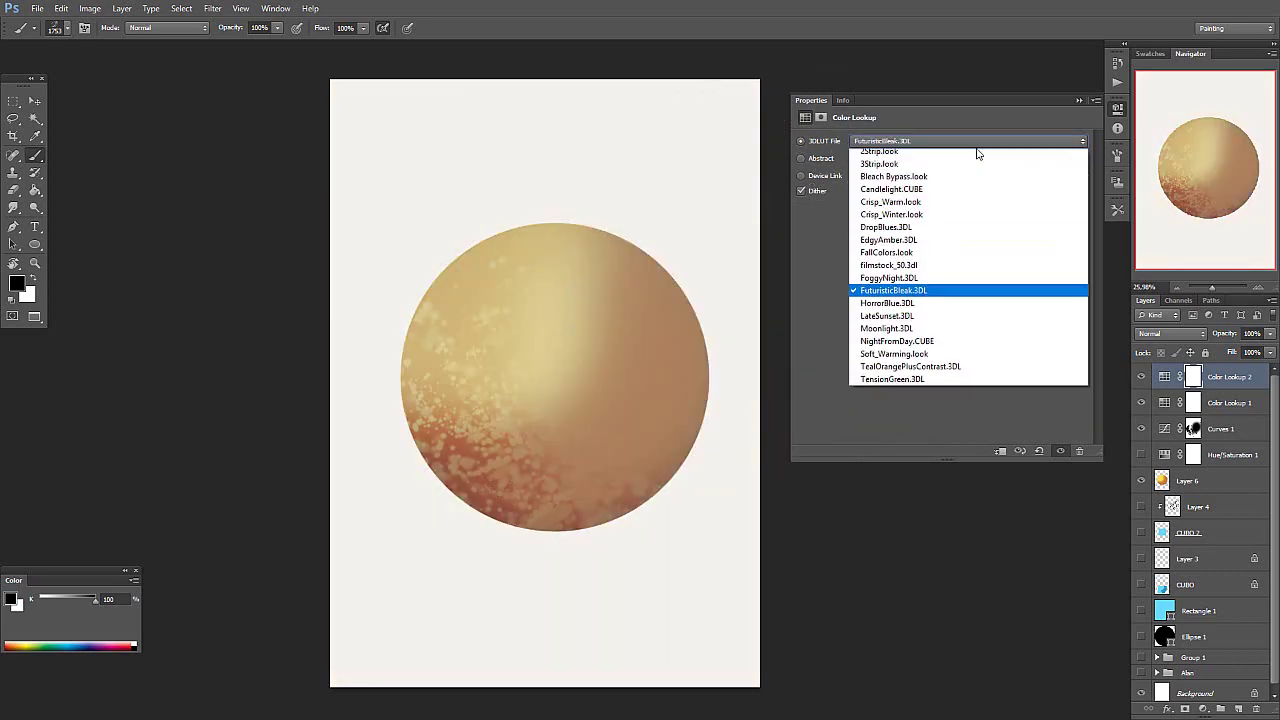
pyautogui.click(877, 346)
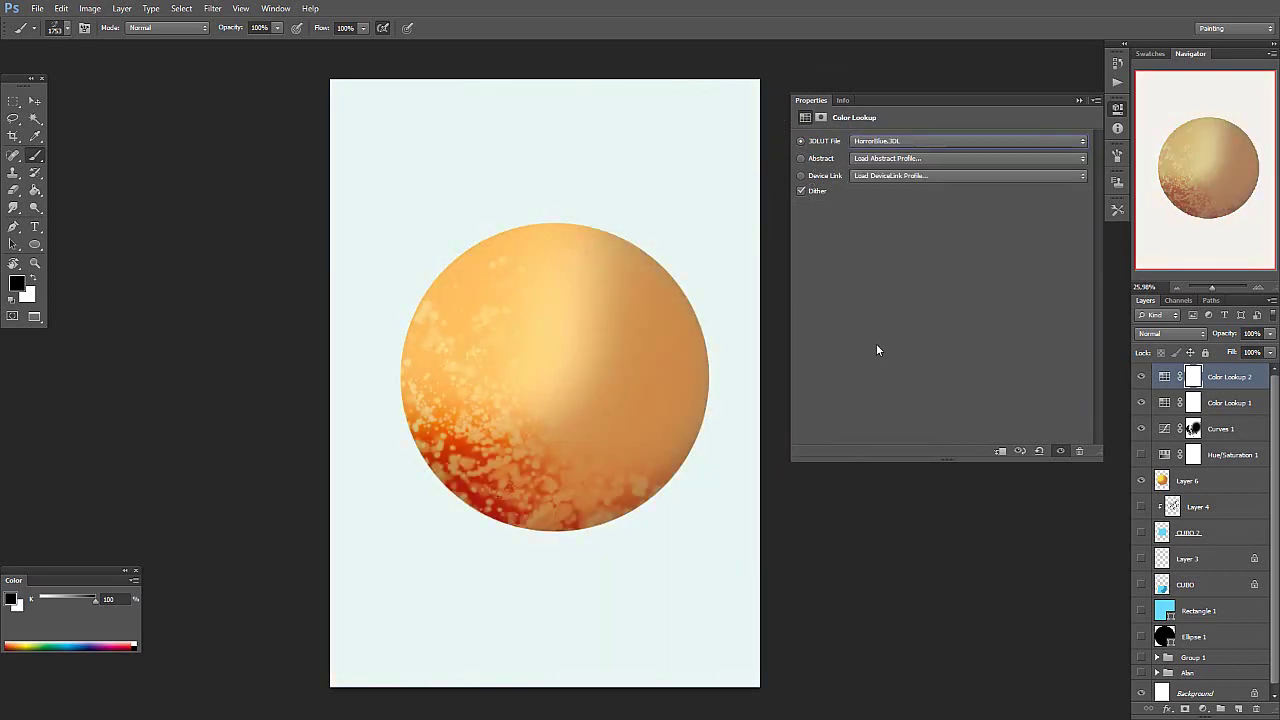
# Step: Apply the Moonlight.3DL 3D LUT to the top Color Lookup layer and collapse its adjustment settings
pyautogui.click(990, 142)
pyautogui.click(875, 369)
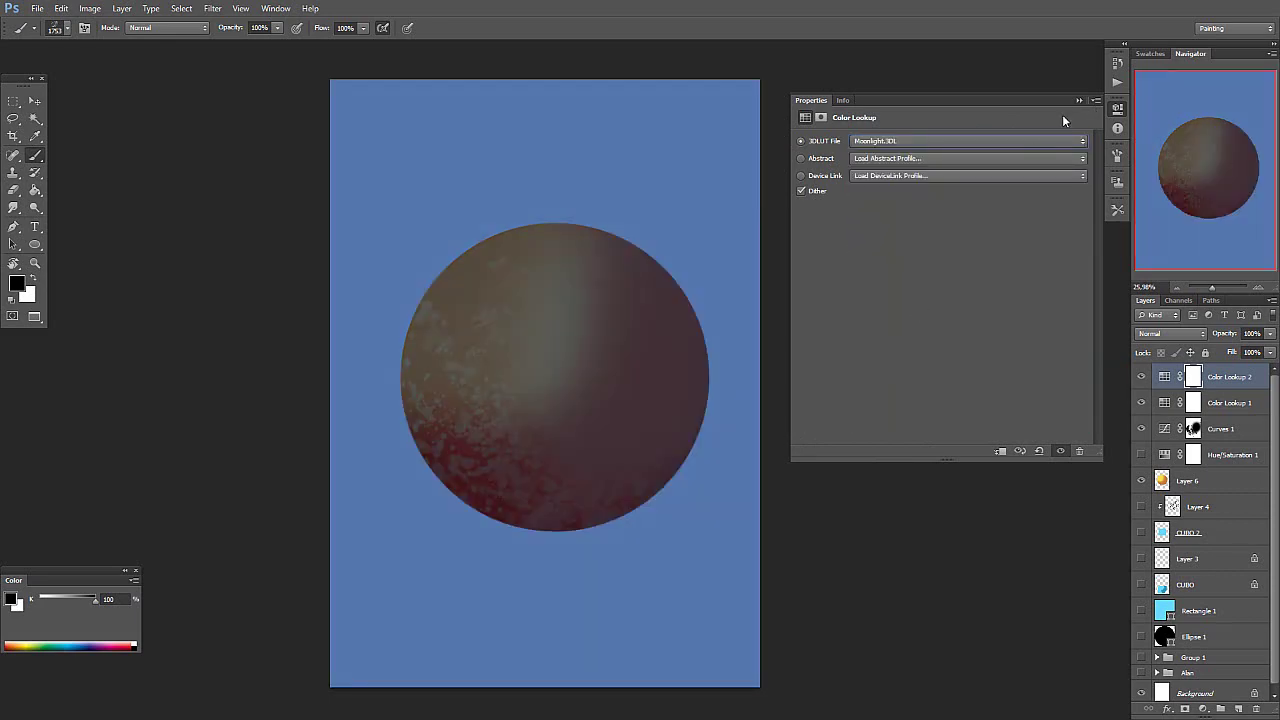
pyautogui.click(1079, 100)
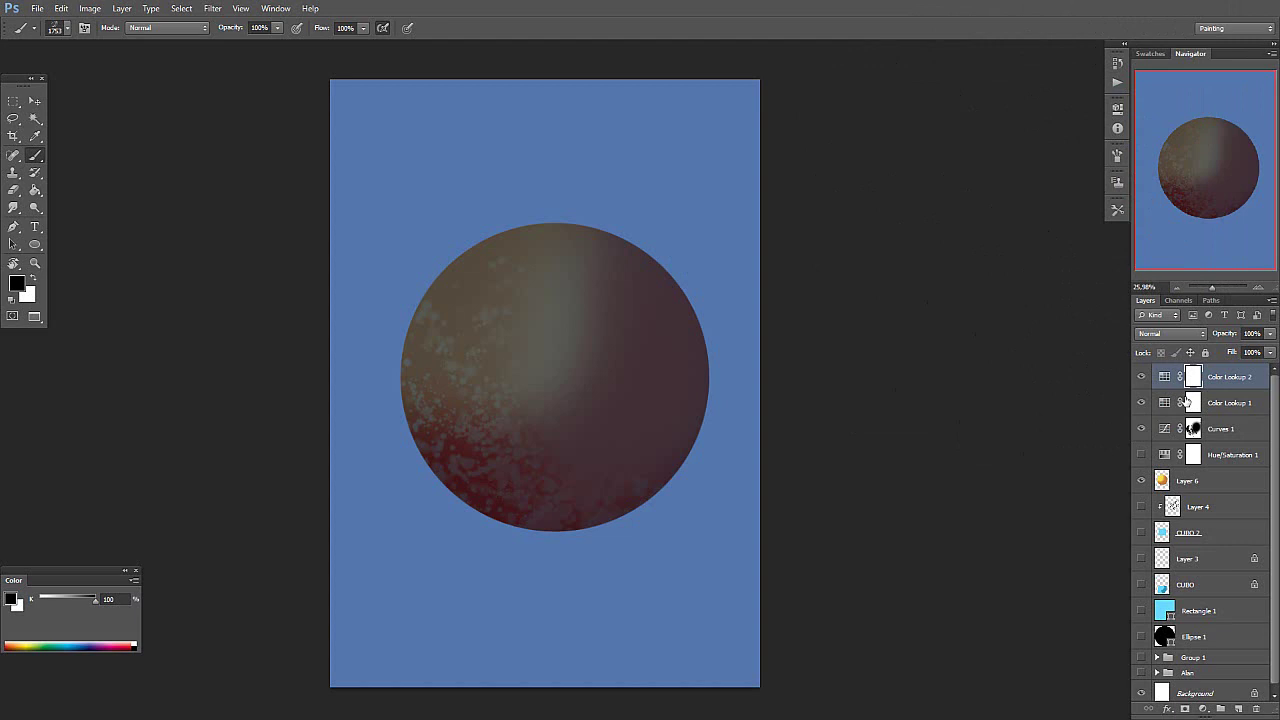
# Step: Hide the Color Lookup 1 and Curves 1 layers and toggle Color Lookup 2 off and on to compare its effect
pyautogui.moveTo(1141, 402); pyautogui.dragTo(1141, 433)
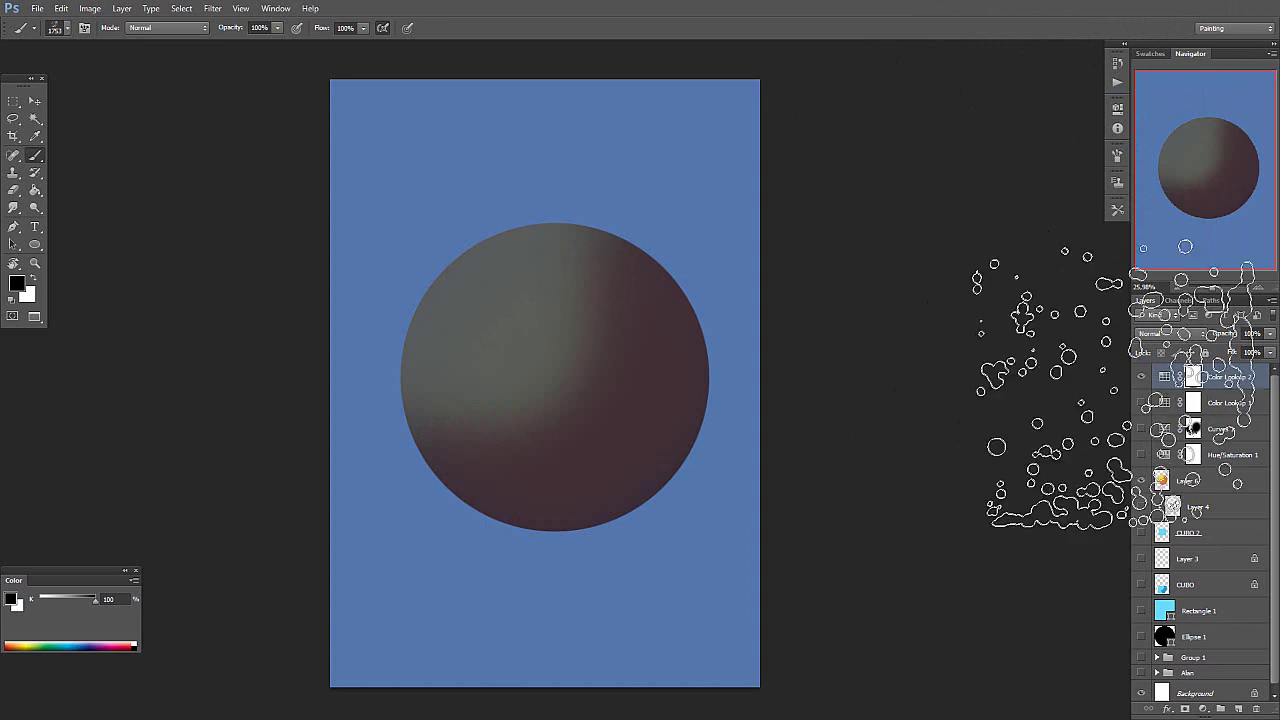
pyautogui.click(1141, 377)
pyautogui.click(1142, 378)
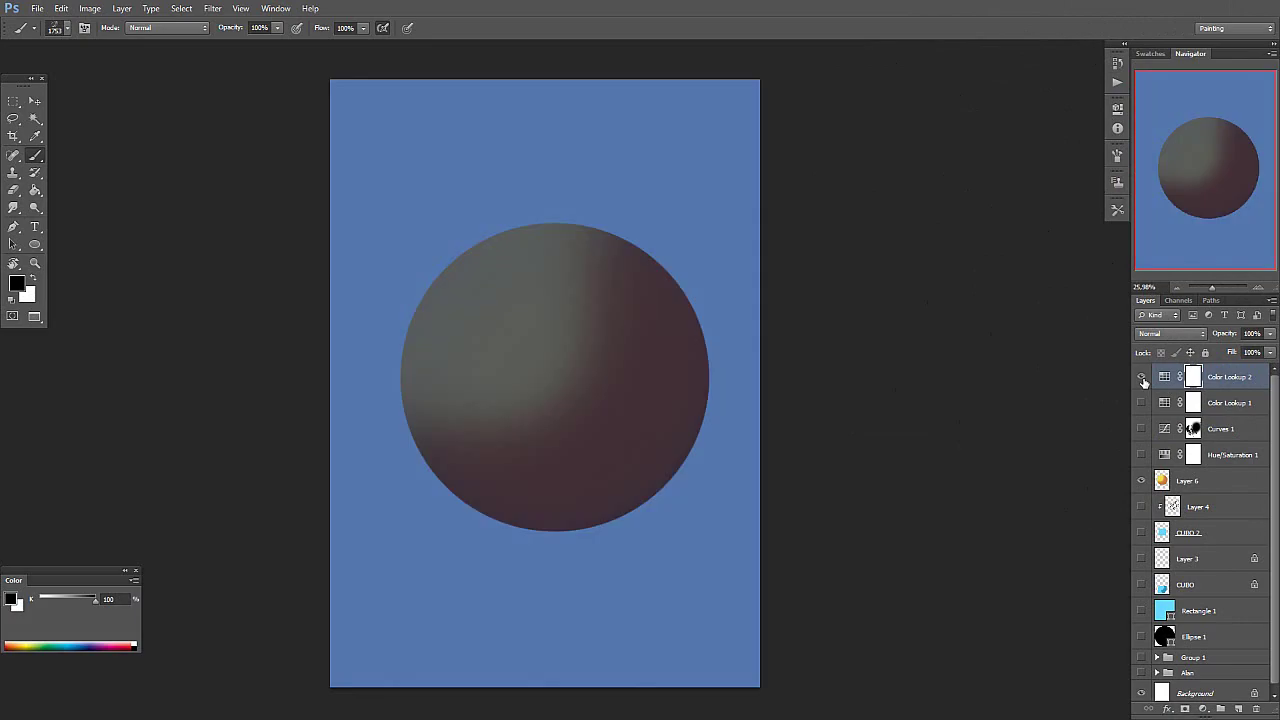
pyautogui.click(1142, 378)
pyautogui.click(1142, 378)
# Step: Paint black spatter strokes over the circle and background on the Color Lookup 2 layer mask
pyautogui.moveTo(786, 337)
pyautogui.mouseDown()
pyautogui.moveTo(543, 471)
pyautogui.moveTo(814, 409)
pyautogui.mouseUp()
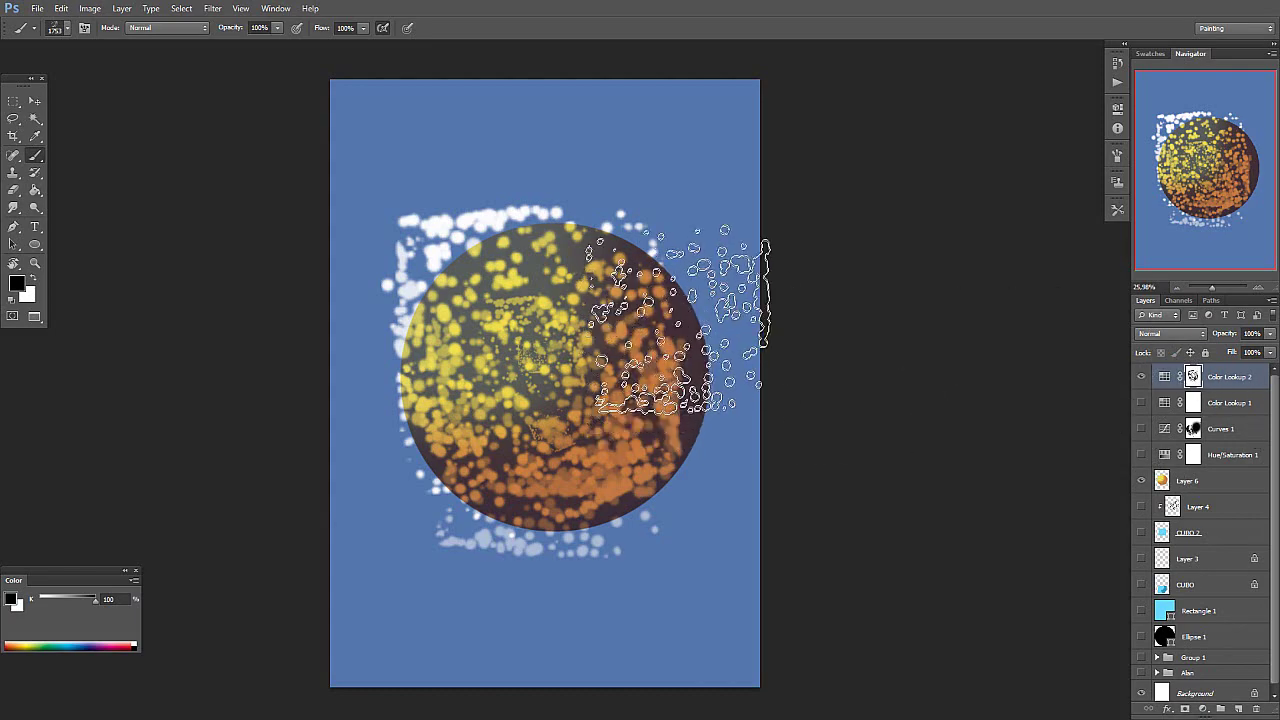
pyautogui.moveTo(735, 330)
pyautogui.mouseDown()
pyautogui.moveTo(651, 186)
pyautogui.moveTo(400, 270)
pyautogui.moveTo(470, 570)
pyautogui.moveTo(845, 470)
pyautogui.moveTo(606, 57)
pyautogui.moveTo(537, 350)
pyautogui.moveTo(480, 232)
pyautogui.mouseUp()
# Step: Paint the Color Lookup 2 mask black over the whole circle and nearby background with a solid 401 px brush, and switch the layer's visibility off
pyautogui.rightClick(561, 296)
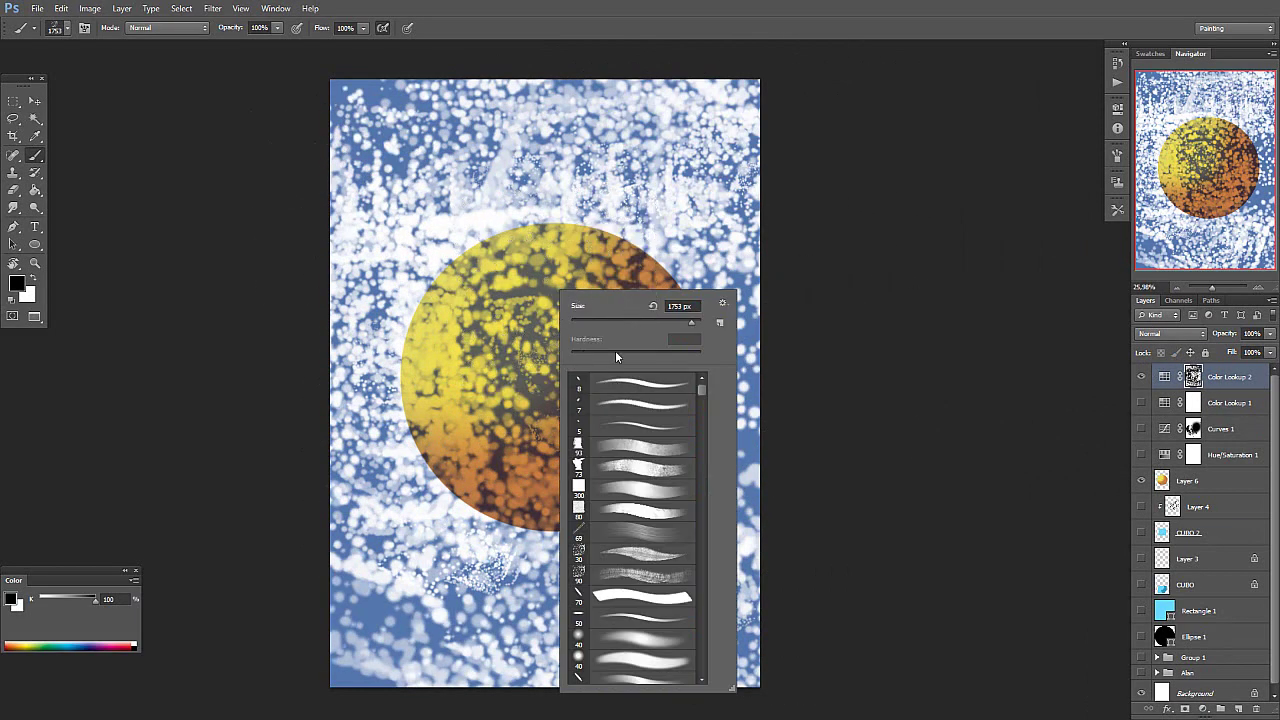
pyautogui.click(601, 420)
pyautogui.click(680, 305)
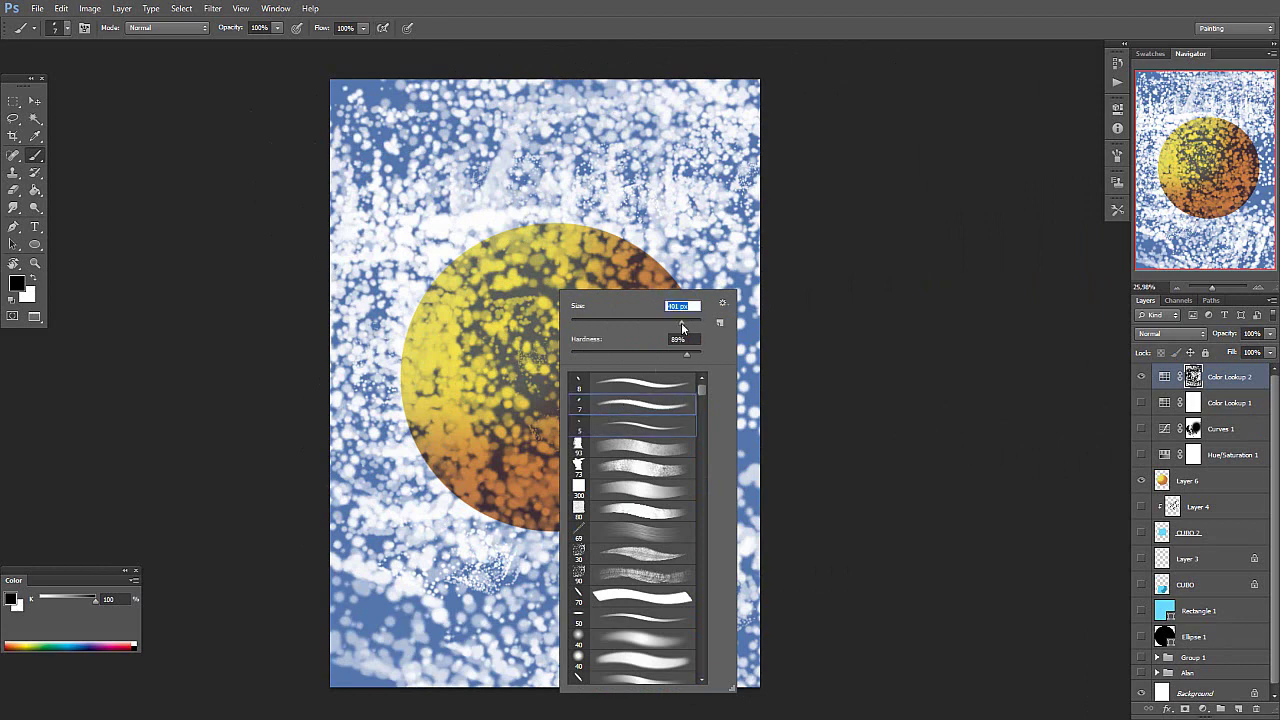
pyautogui.write('401')
pyautogui.press('Return')
pyautogui.moveTo(590, 212)
pyautogui.mouseDown()
pyautogui.moveTo(710, 250)
pyautogui.moveTo(355, 365)
pyautogui.moveTo(429, 429)
pyautogui.moveTo(455, 530)
pyautogui.moveTo(700, 571)
pyautogui.moveTo(505, 260)
pyautogui.moveTo(460, 270)
pyautogui.moveTo(477, 323)
pyautogui.moveTo(686, 349)
pyautogui.moveTo(432, 478)
pyautogui.moveTo(409, 337)
pyautogui.moveTo(471, 206)
pyautogui.moveTo(455, 150)
pyautogui.moveTo(349, 92)
pyautogui.moveTo(486, 114)
pyautogui.moveTo(634, 178)
pyautogui.mouseUp()
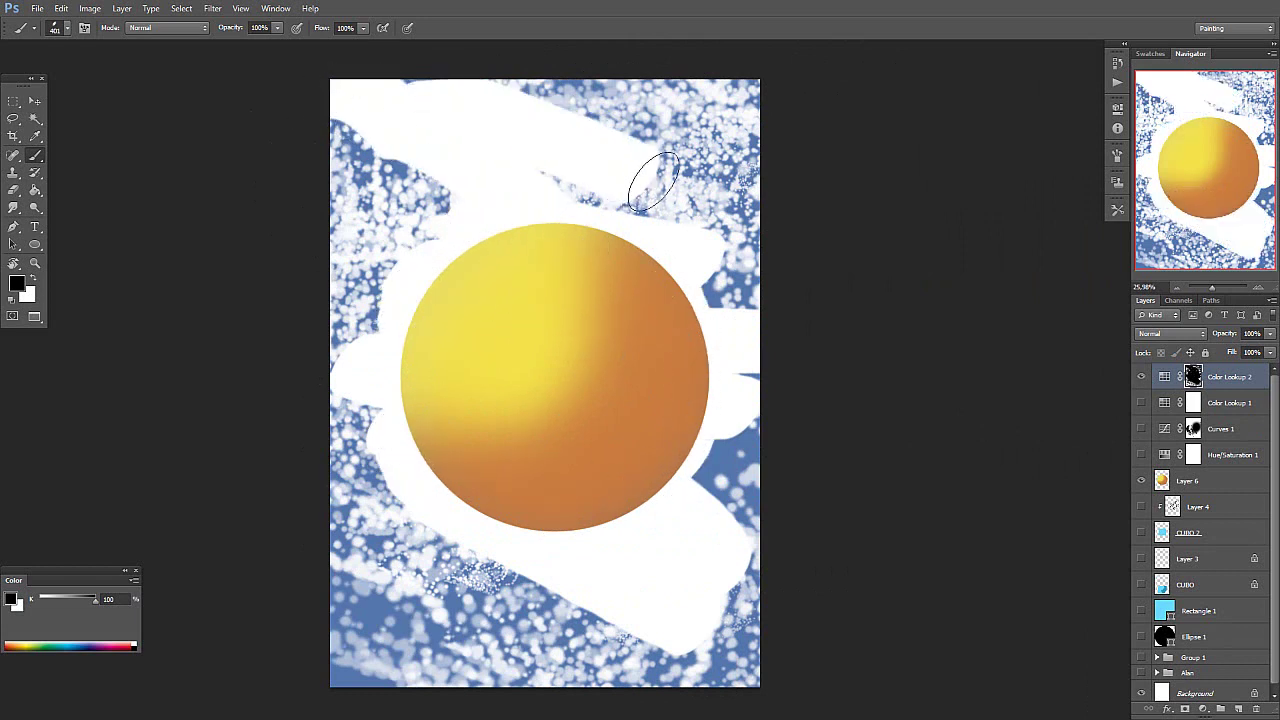
pyautogui.click(1142, 378)
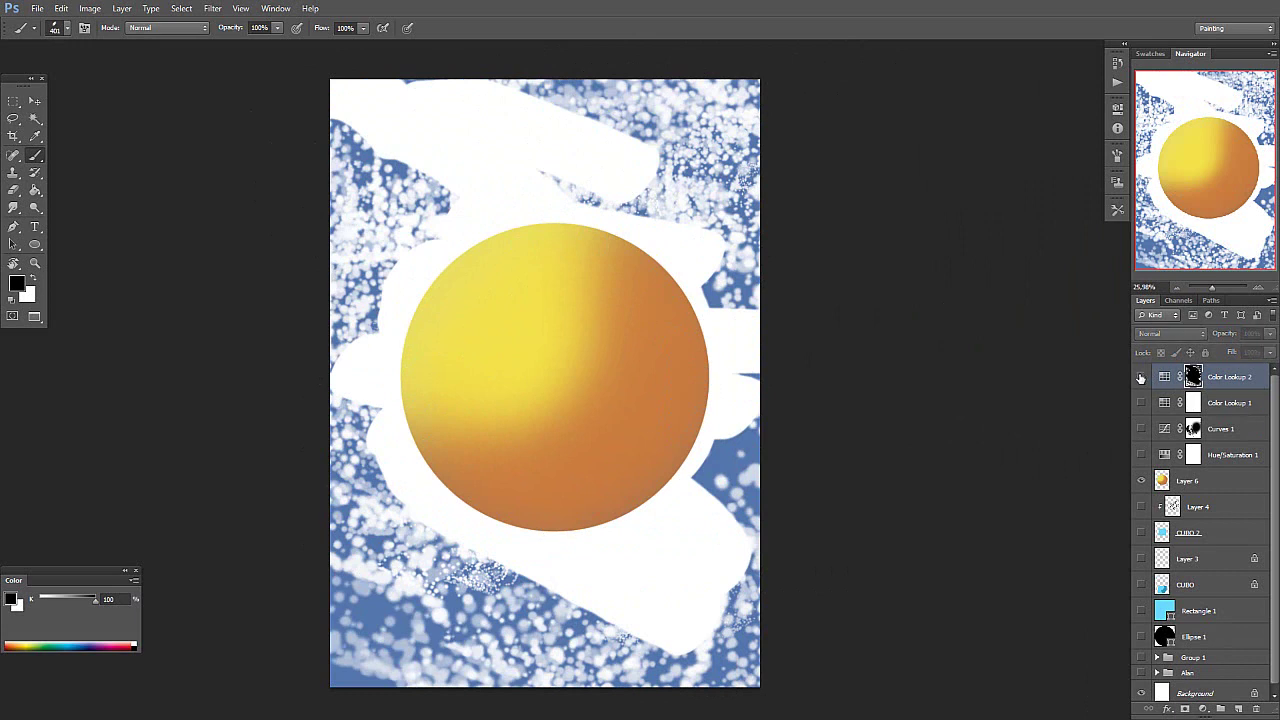